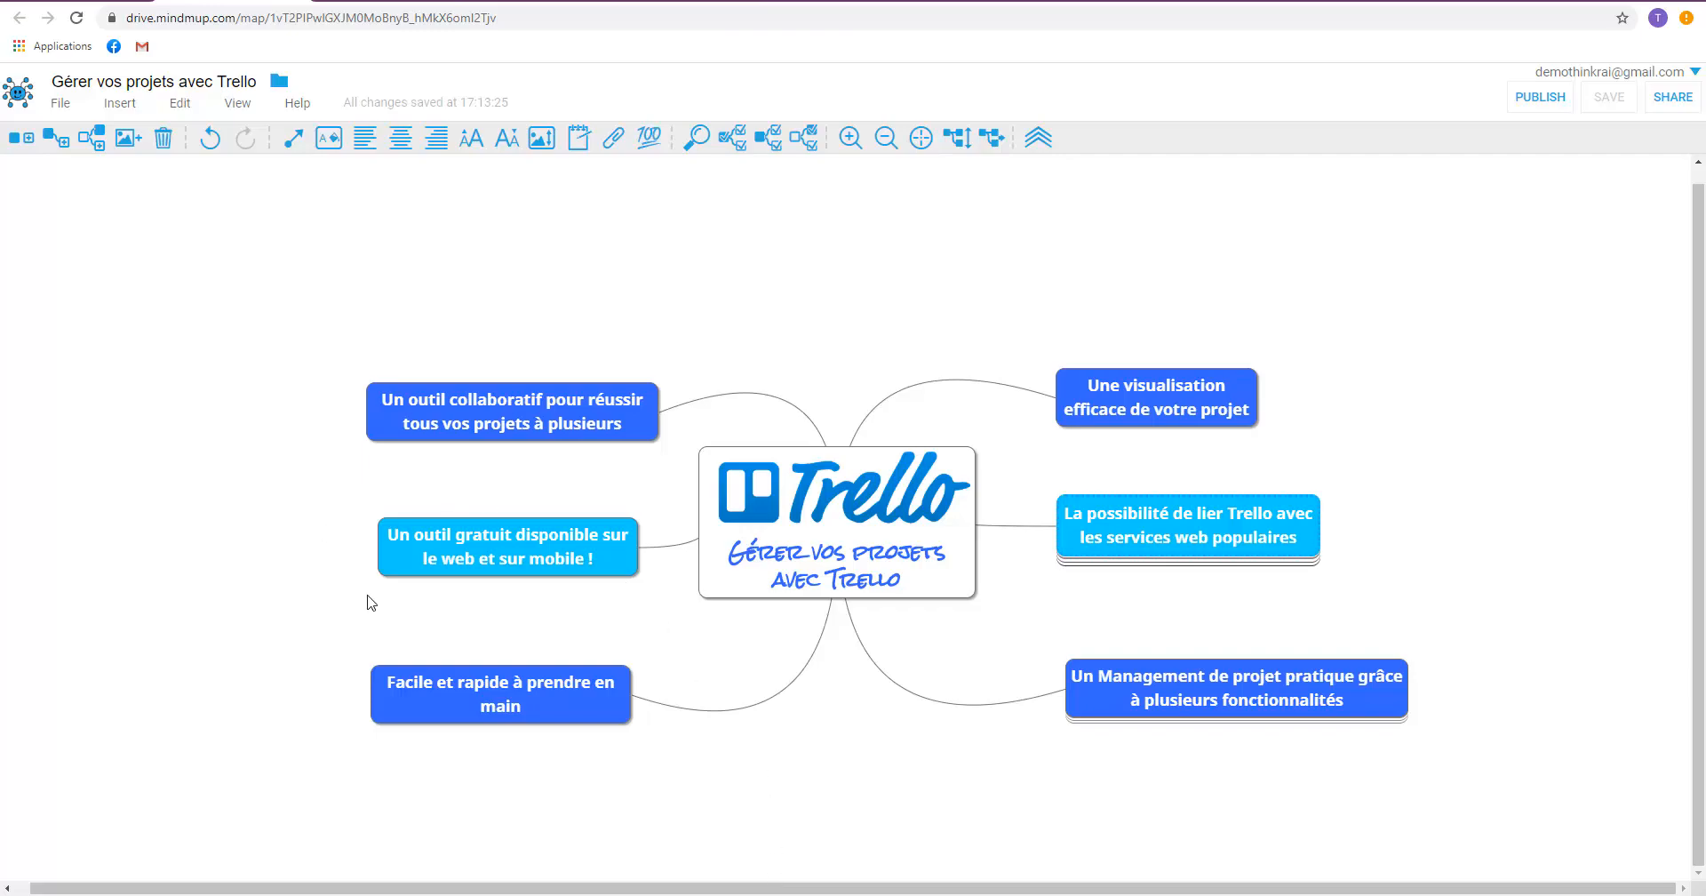
Expand the mind map branch about linking Trello to popular web services to view its sub-items, and collapse it again.
left_click(427, 555)
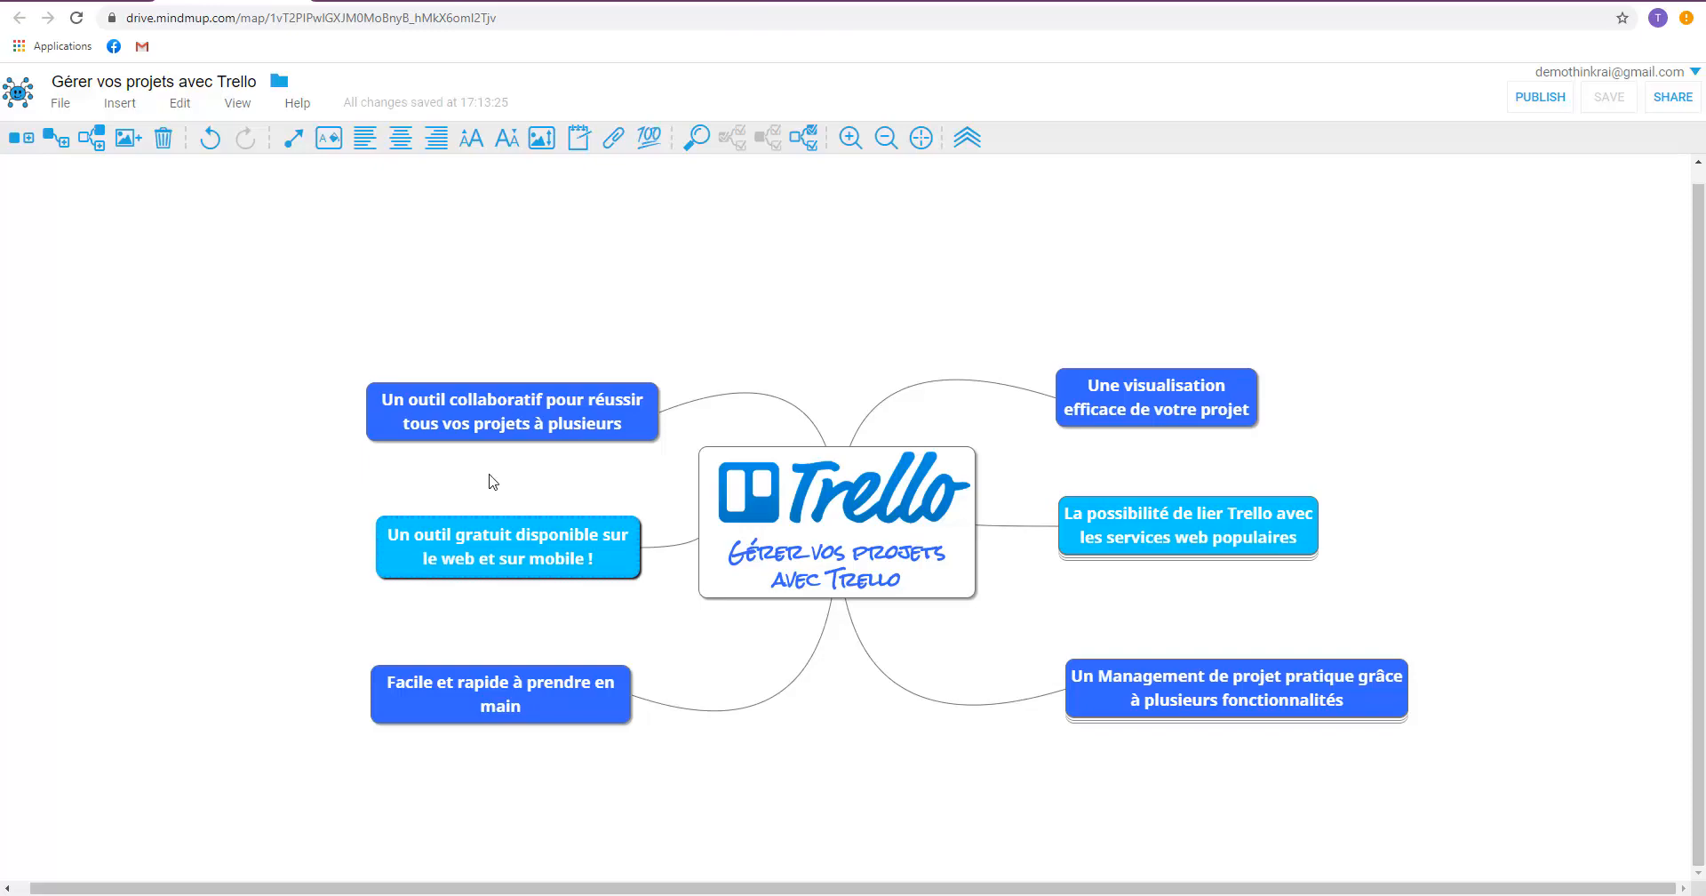
left_click(1148, 531)
left_click(950, 146)
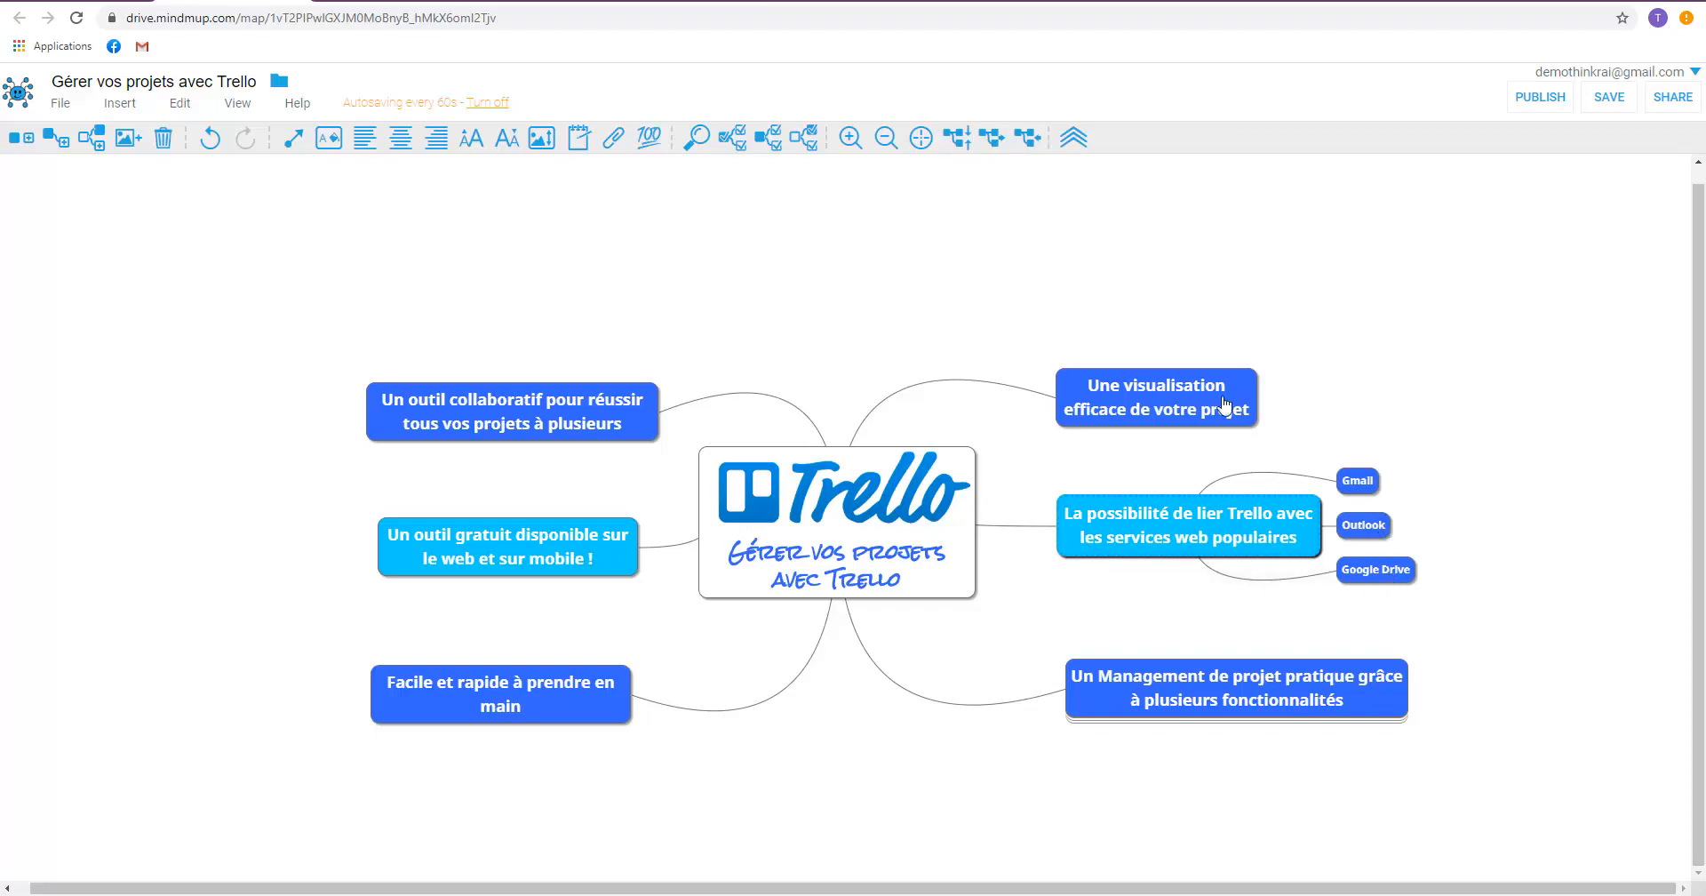
left_click(991, 139)
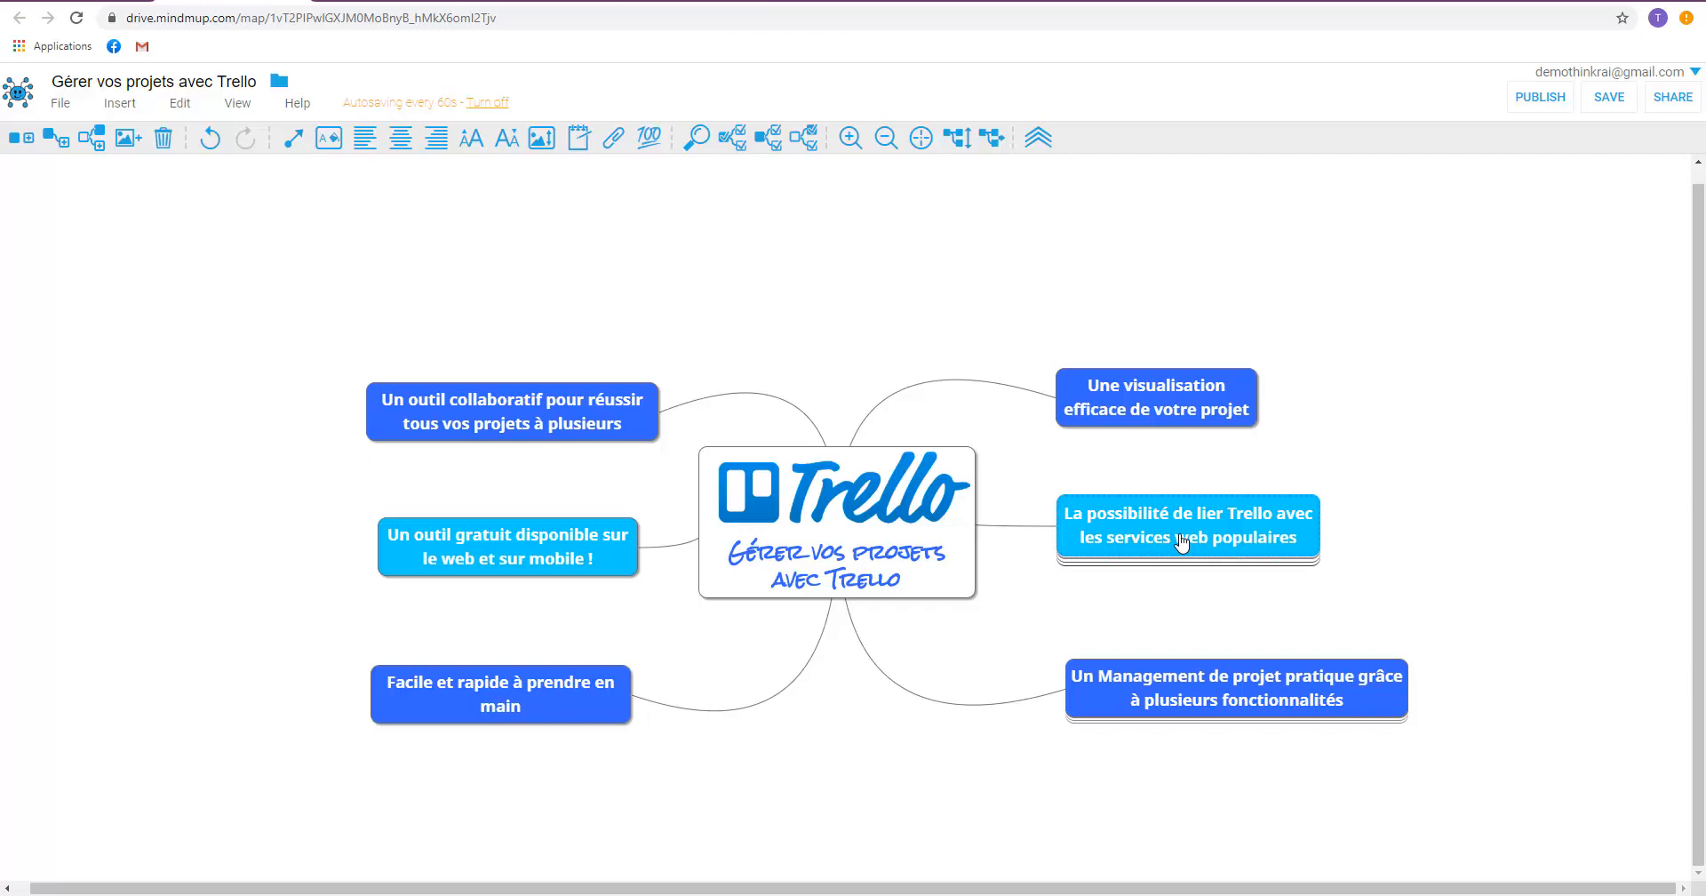
left_click(1178, 711)
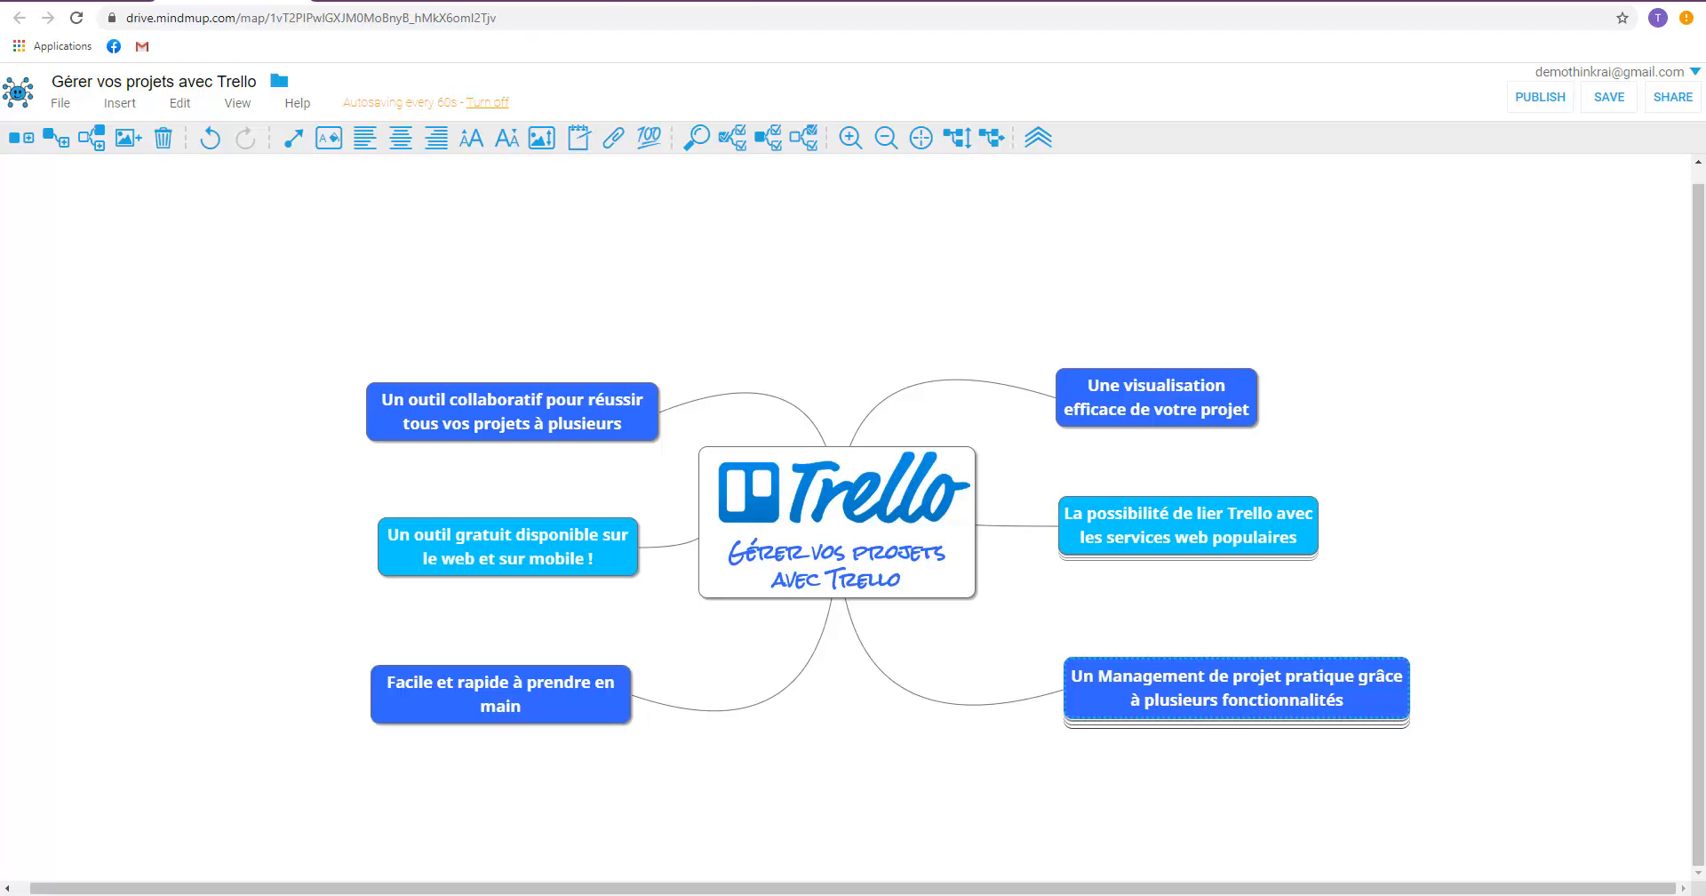
Switch to the private browsing window, search Google for "trello", and open the Trello website.
left_click_drag(1705, 267, 914, 2)
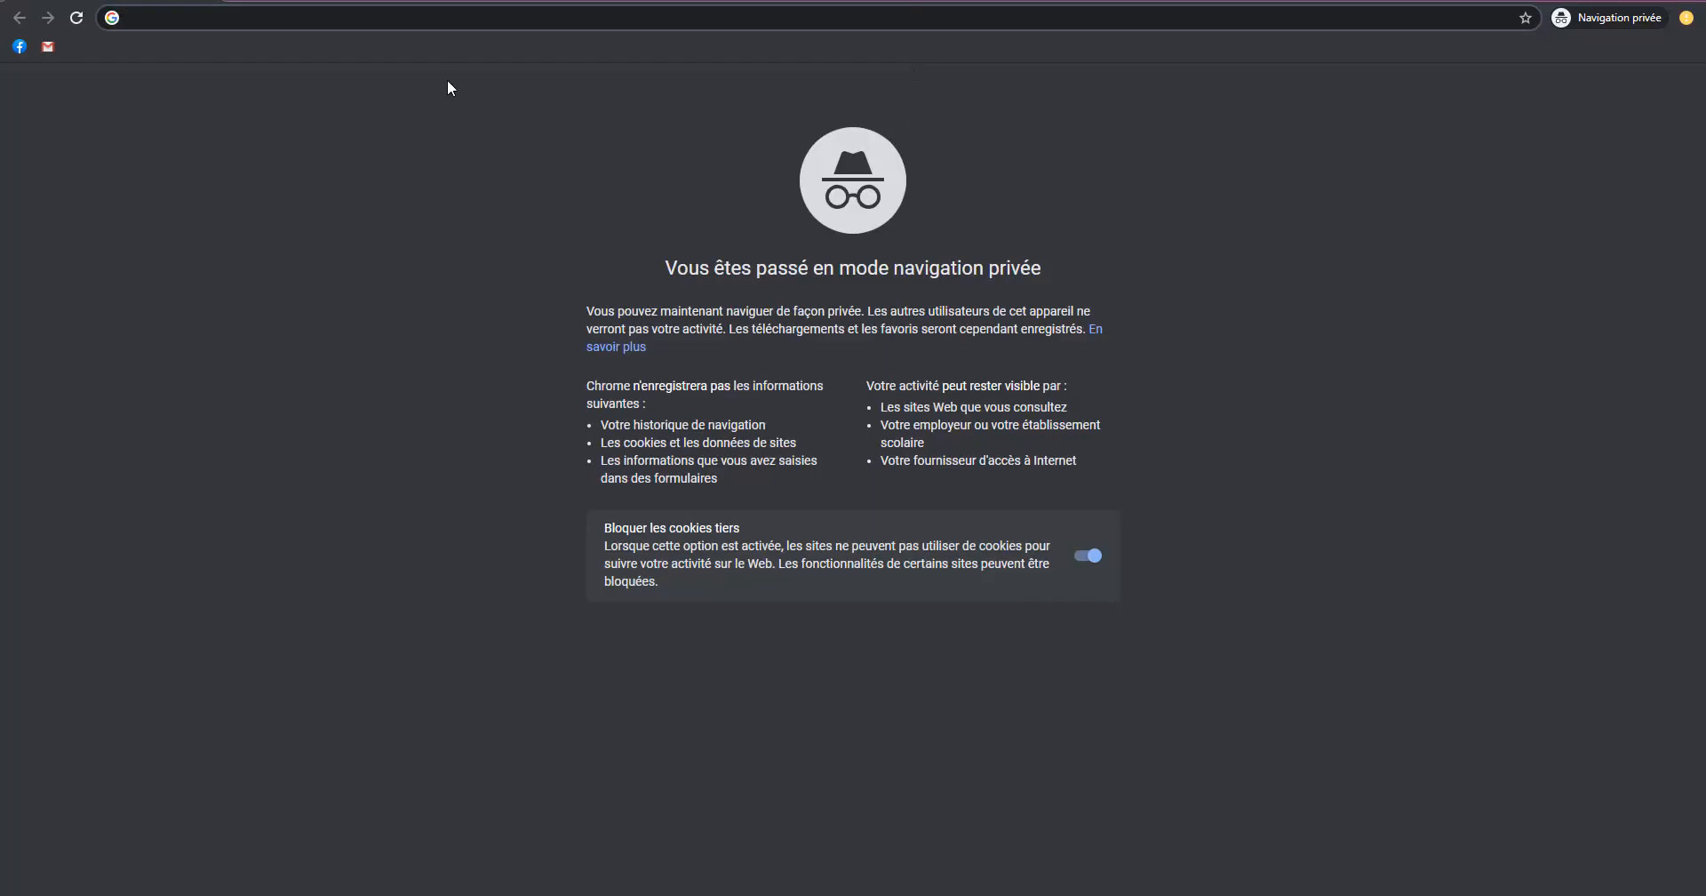
type("google")
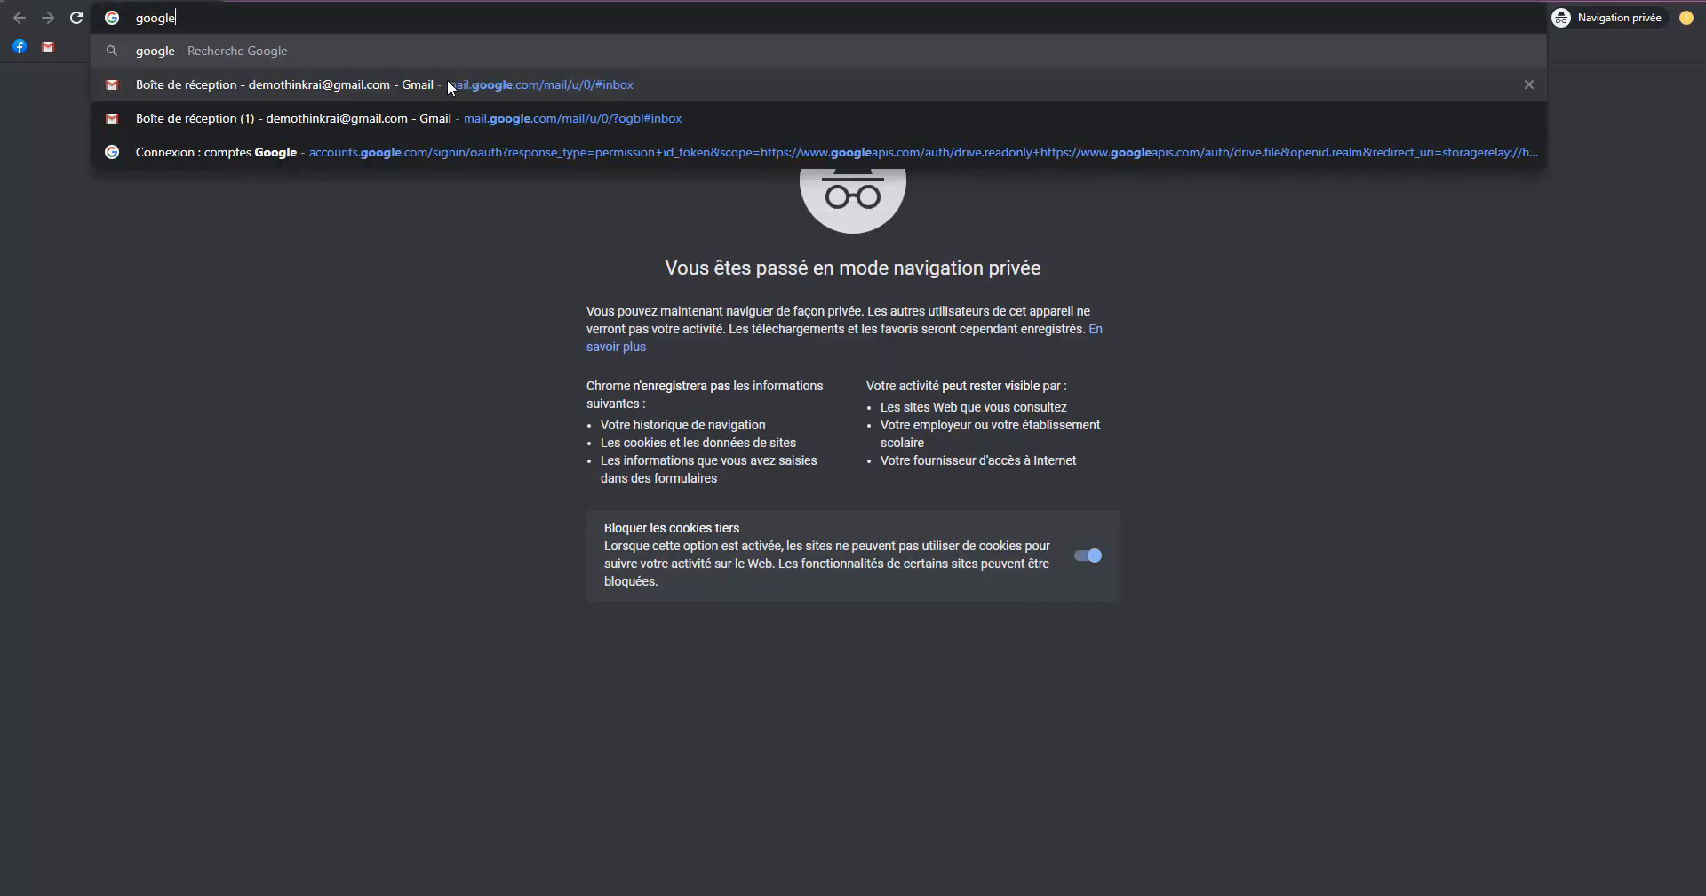
key("Return")
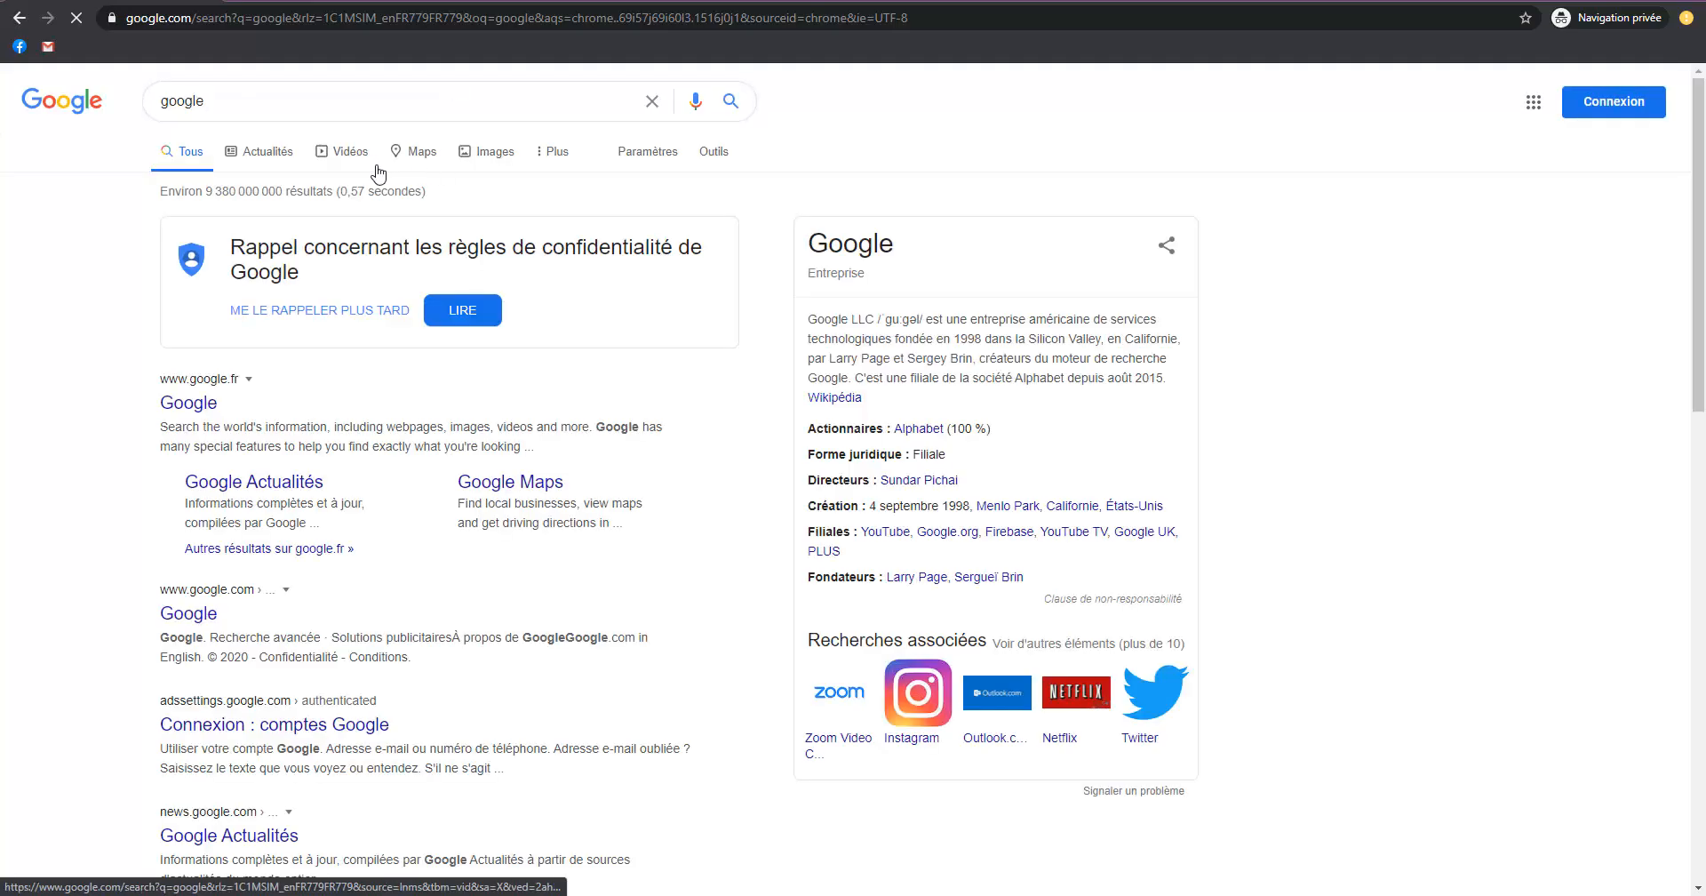
double_click(249, 97)
type("tr")
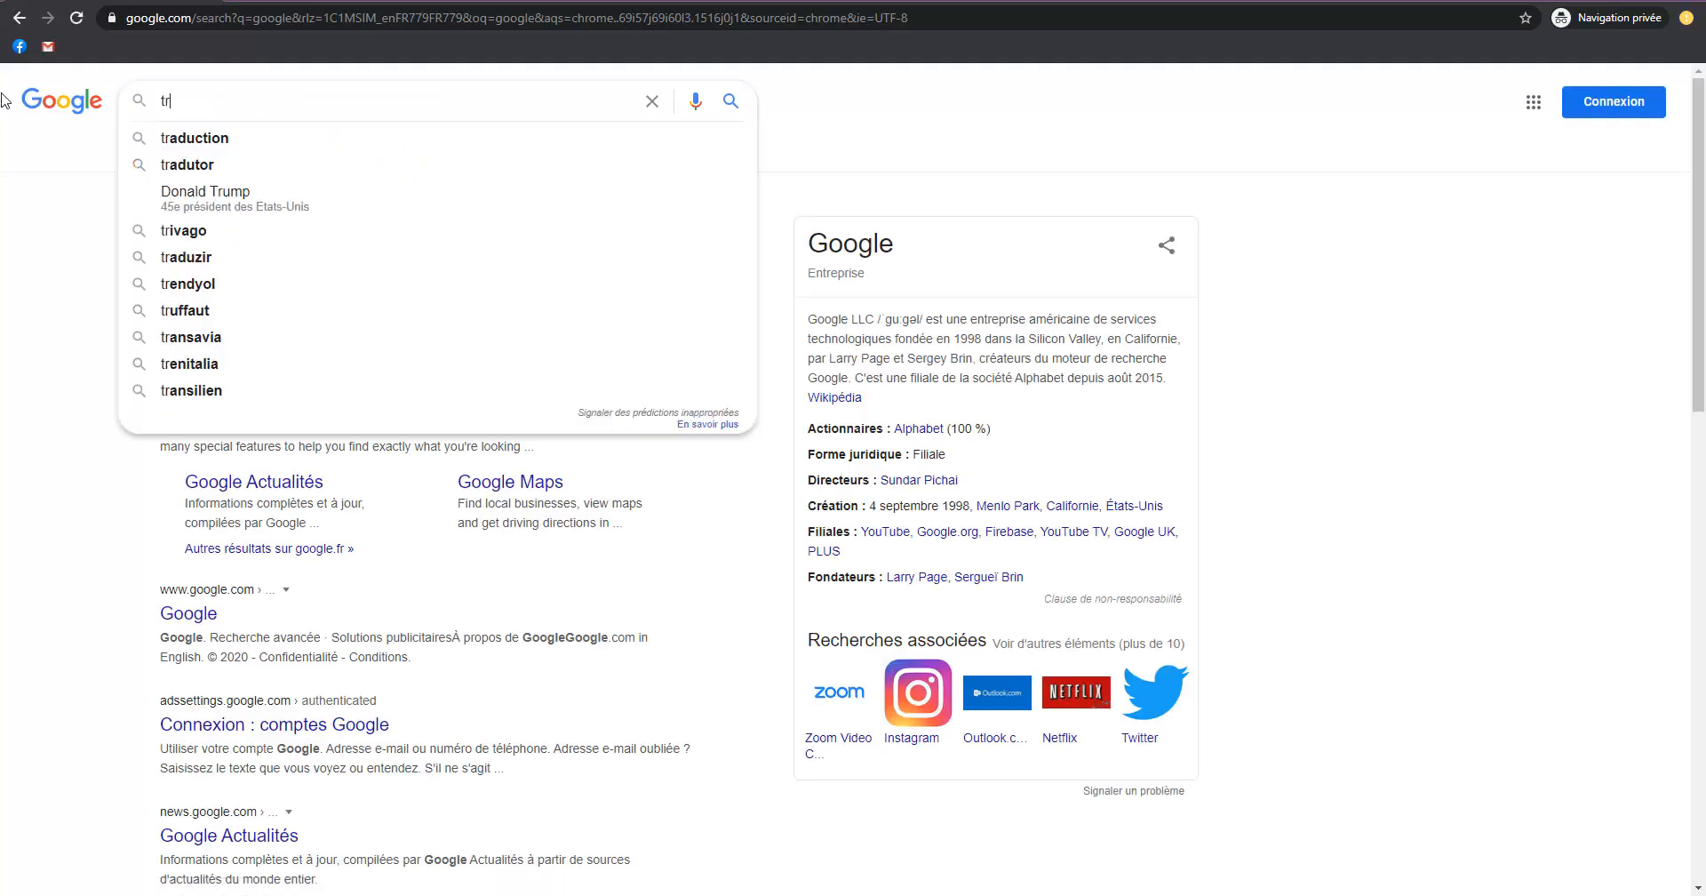
type("ello")
key("Return")
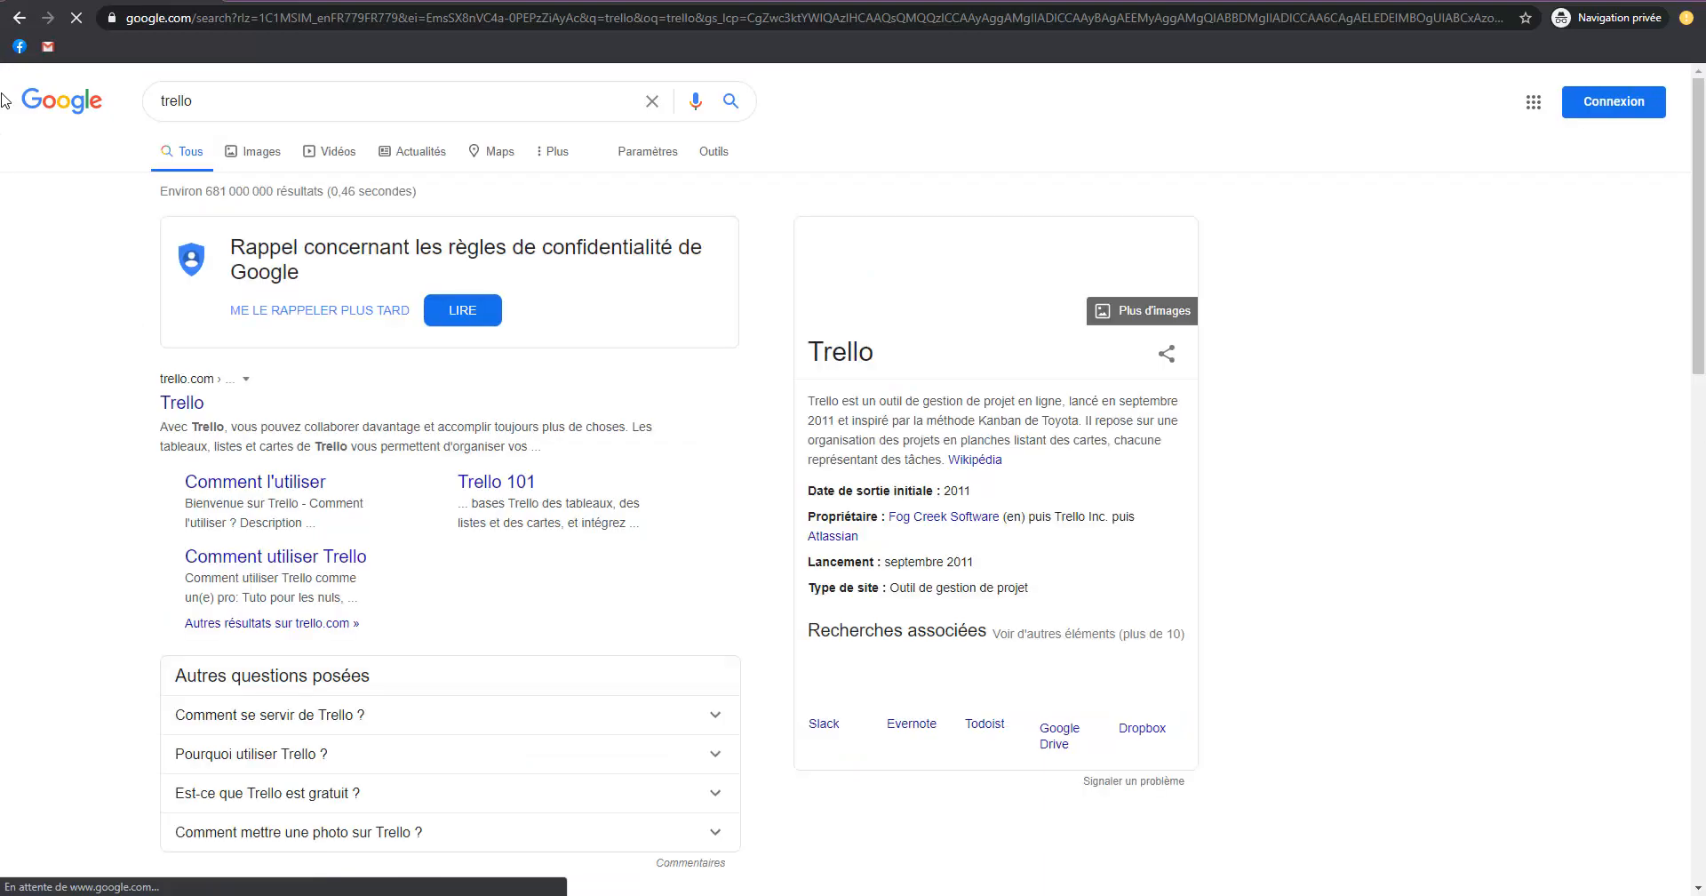
left_click(194, 405)
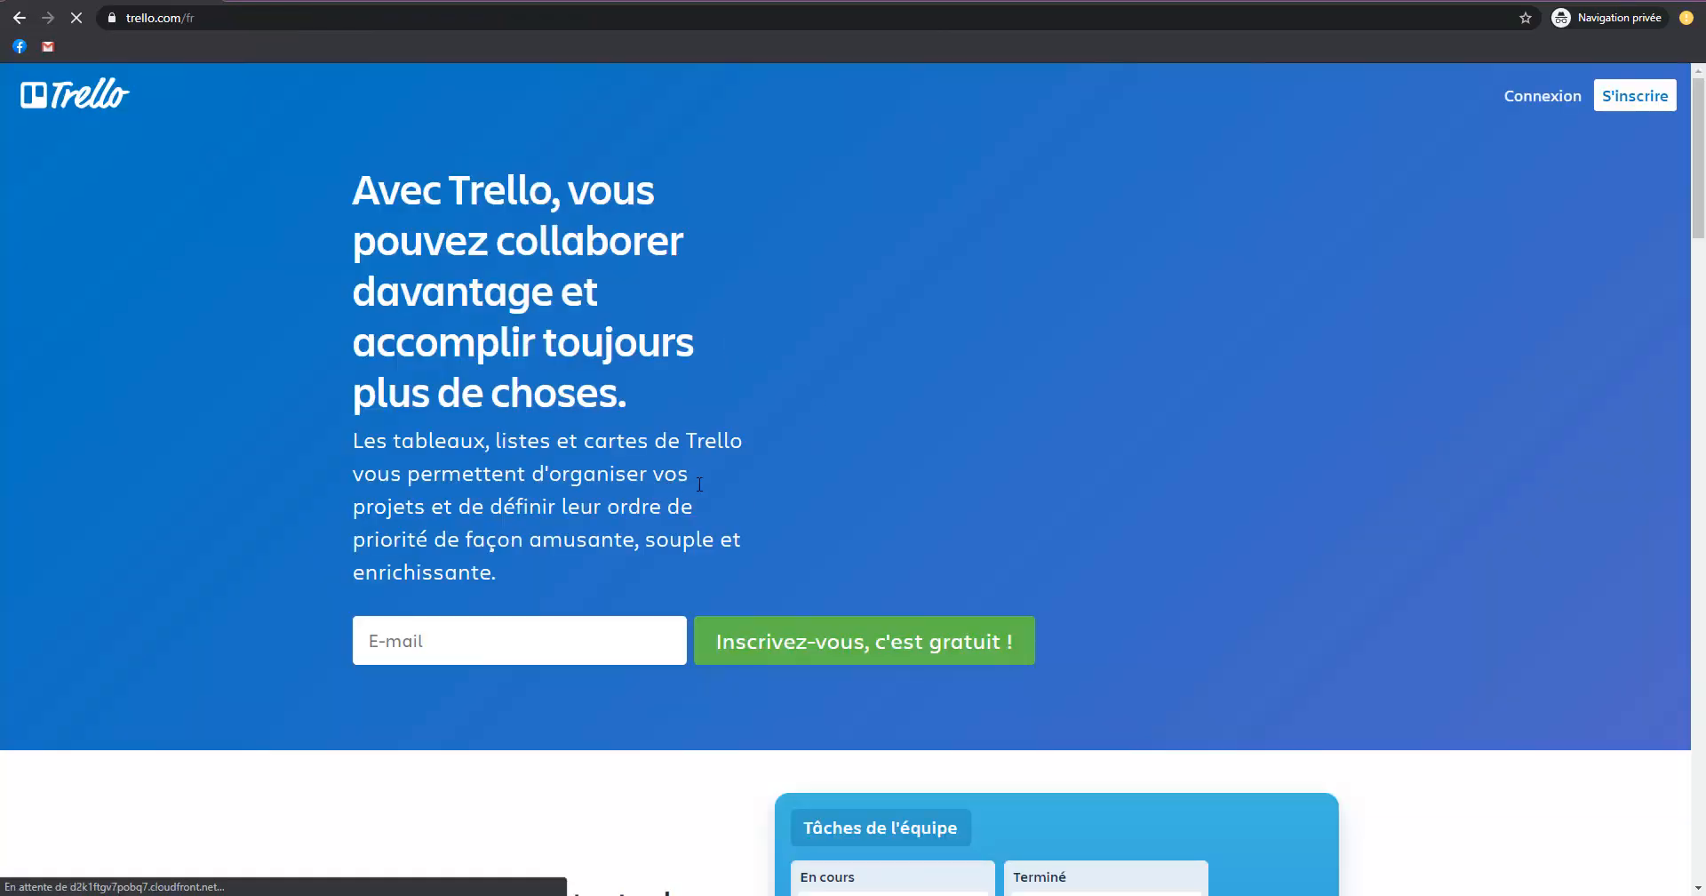
left_click(1644, 98)
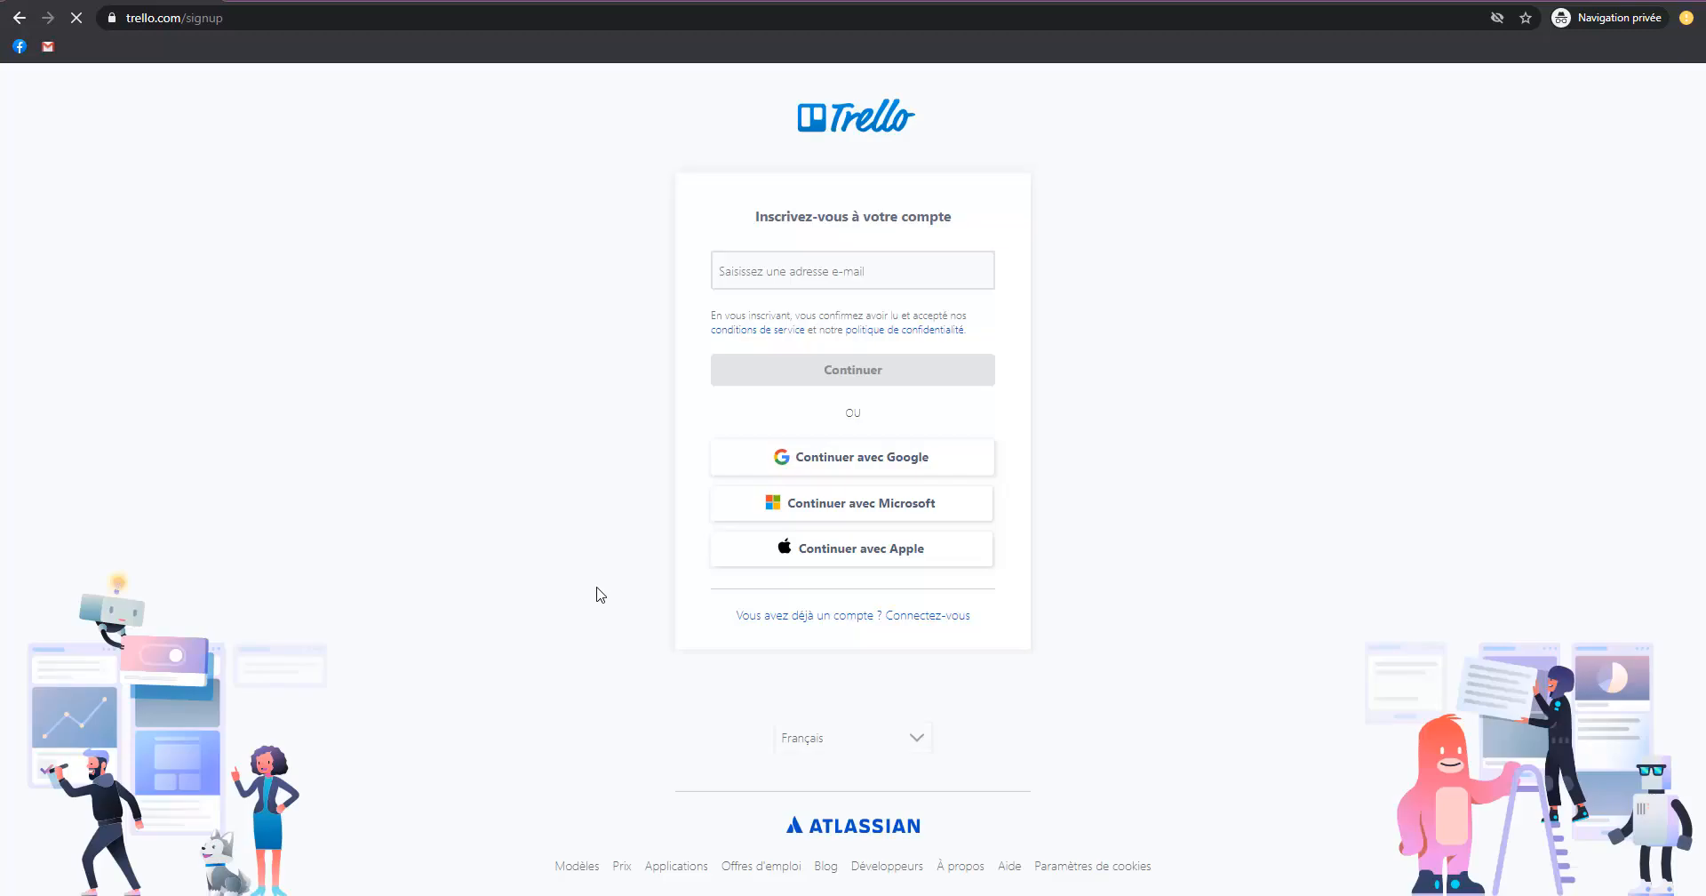
left_click(855, 270)
left_click(1126, 504)
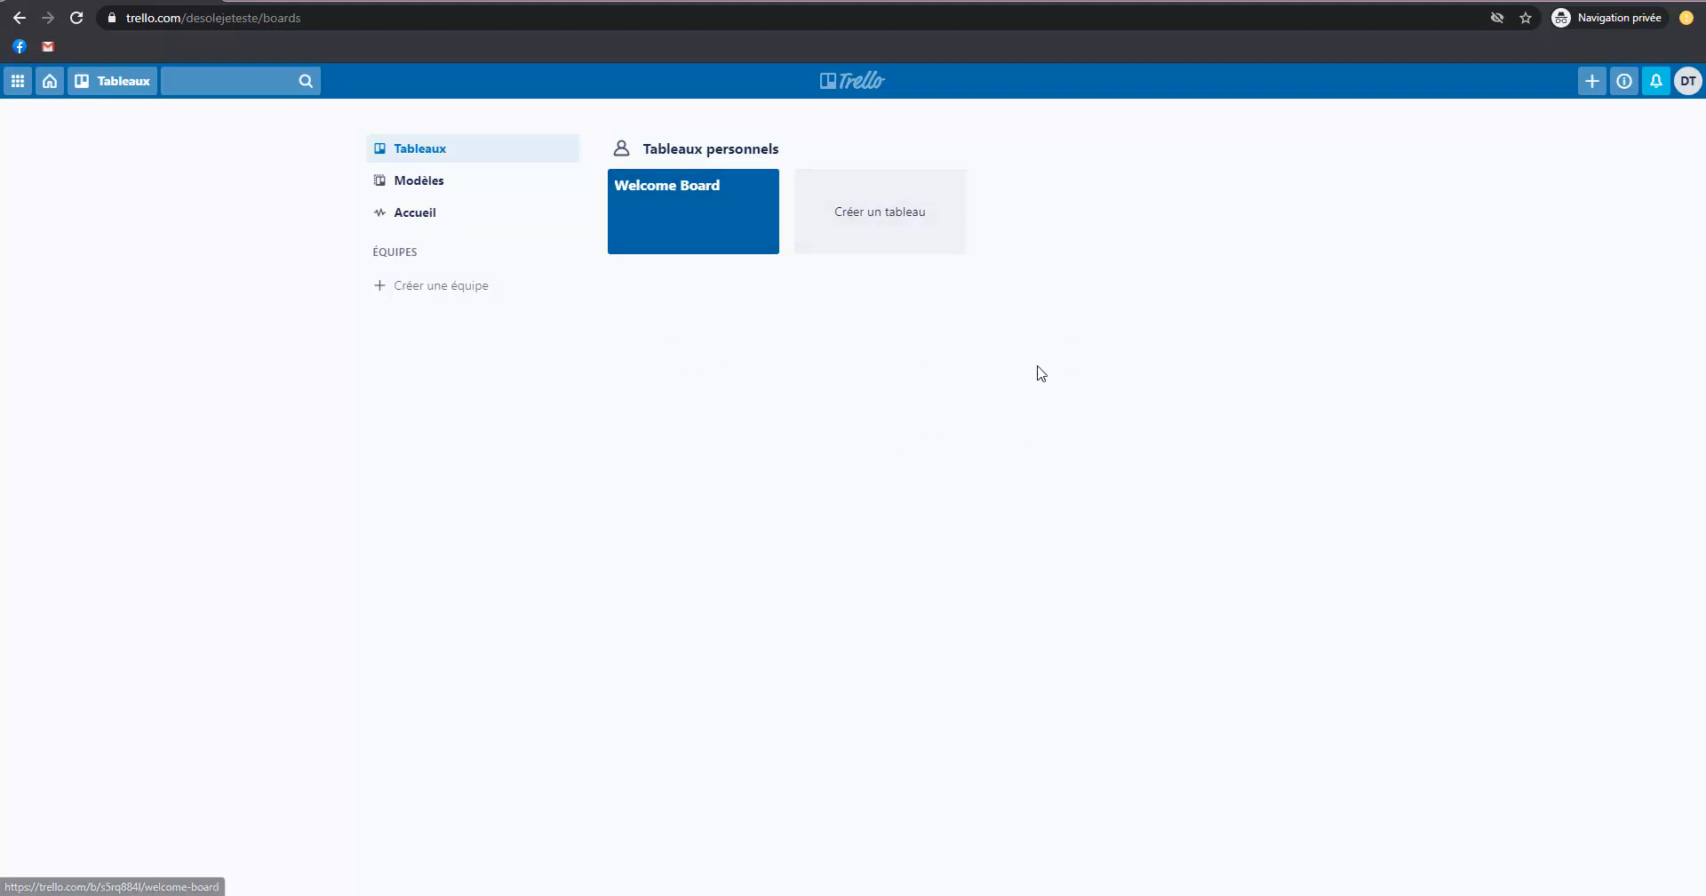
Mark the Welcome Board as a favourite in the personal boards overview.
left_click_drag(786, 148, 642, 149)
left_click(782, 345)
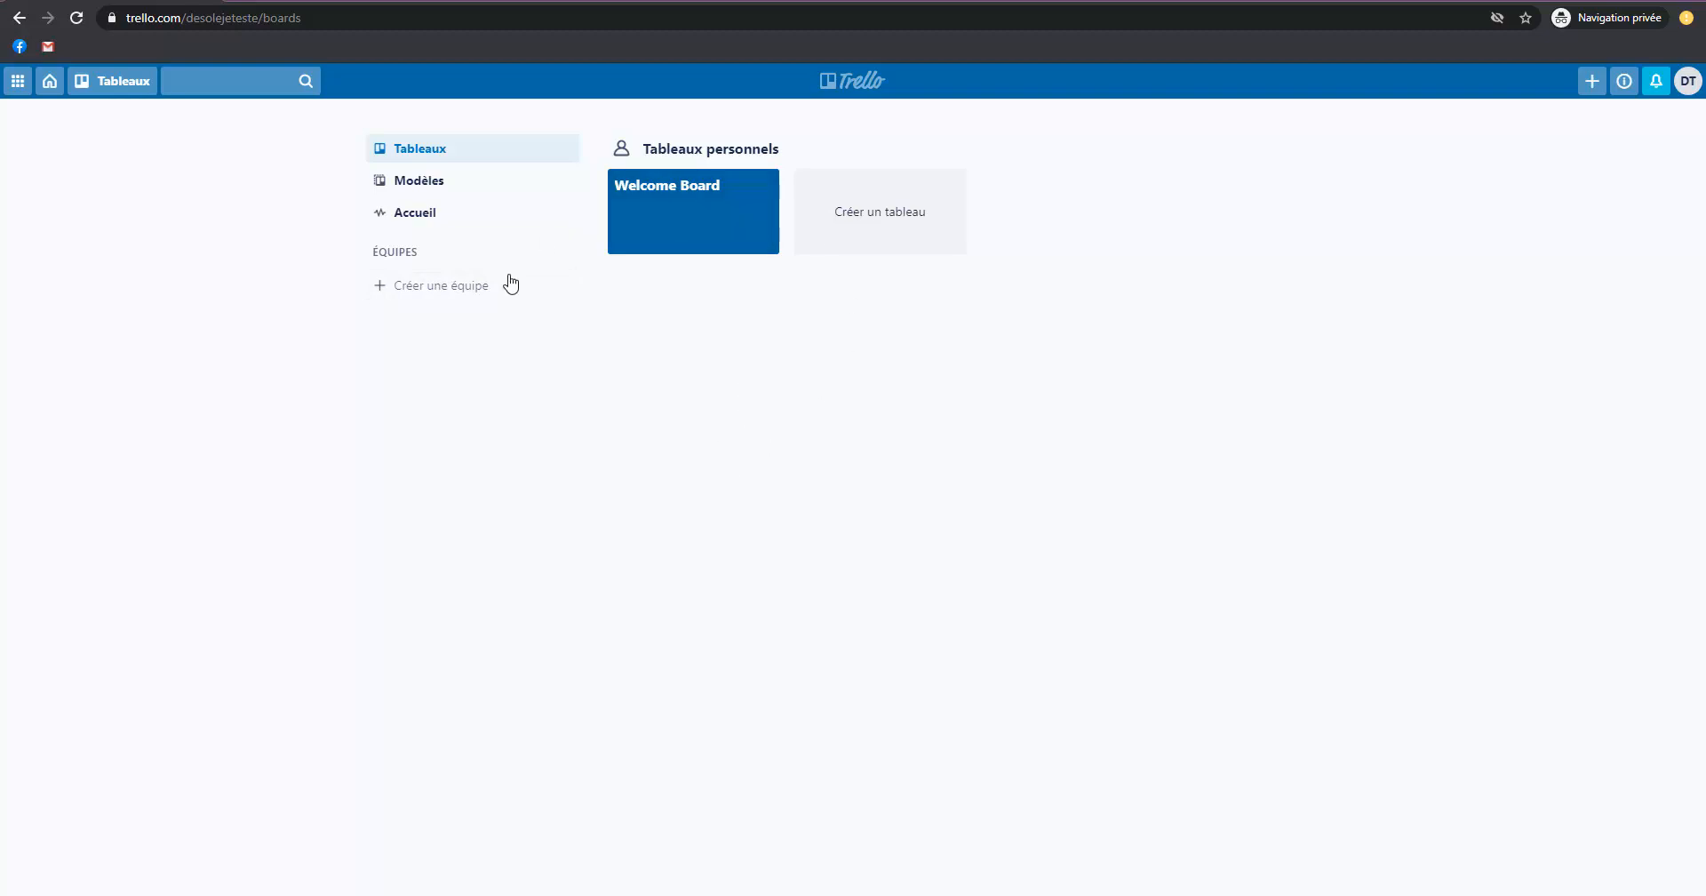
left_click(763, 239)
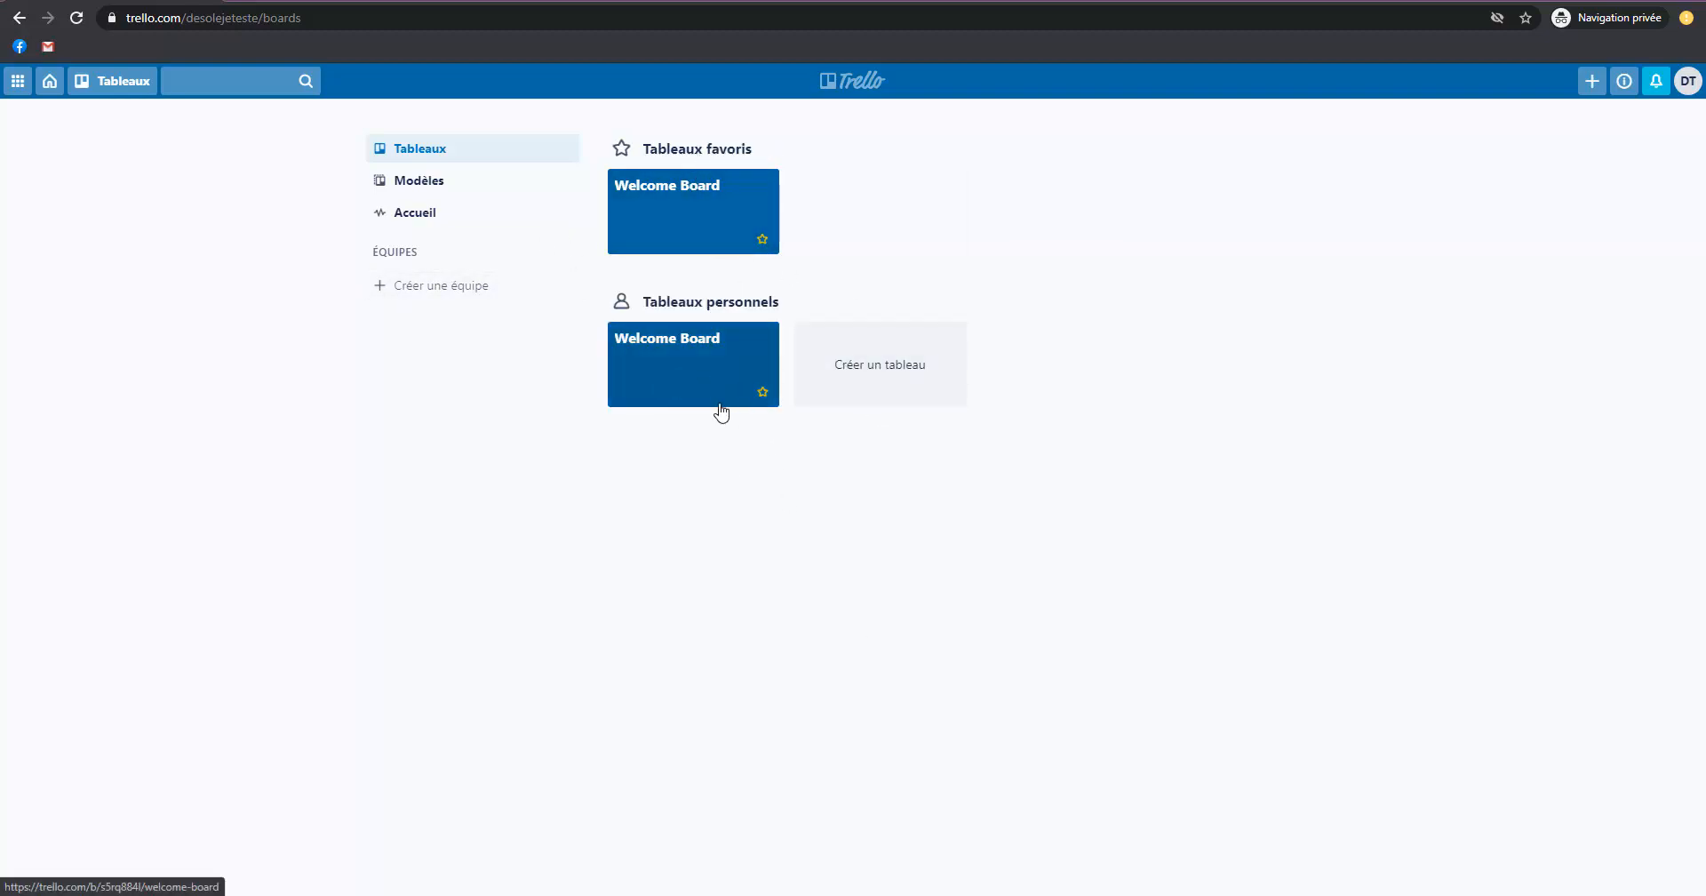
Browse the Marketing category of the board templates and open the Blog Content Schedule template.
left_click(425, 188)
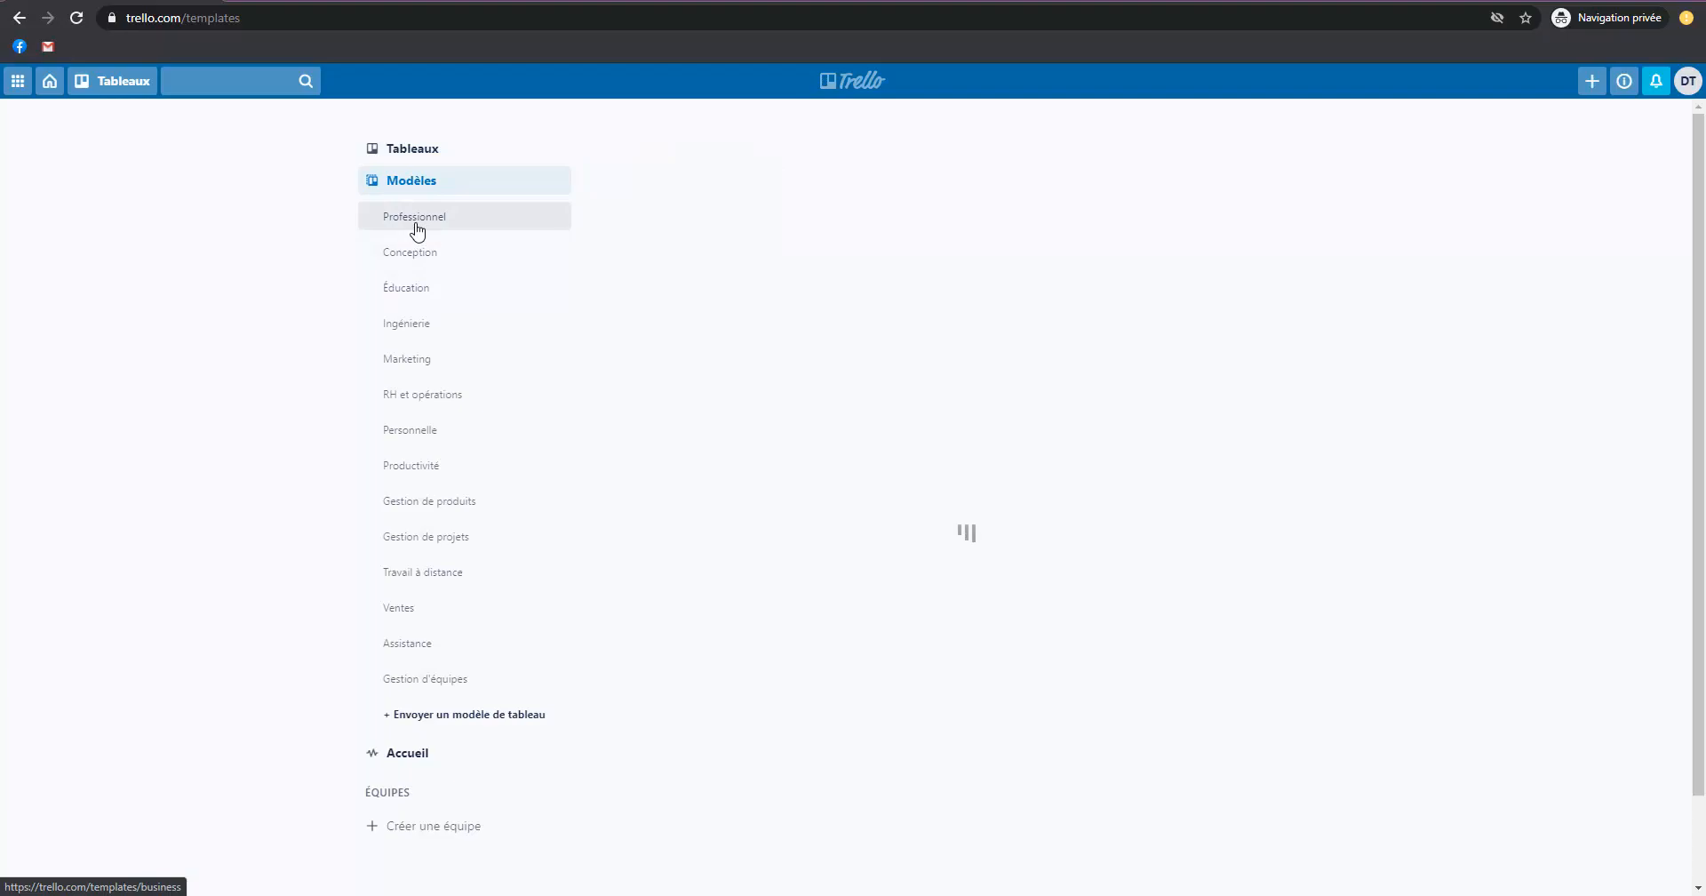
left_click(408, 360)
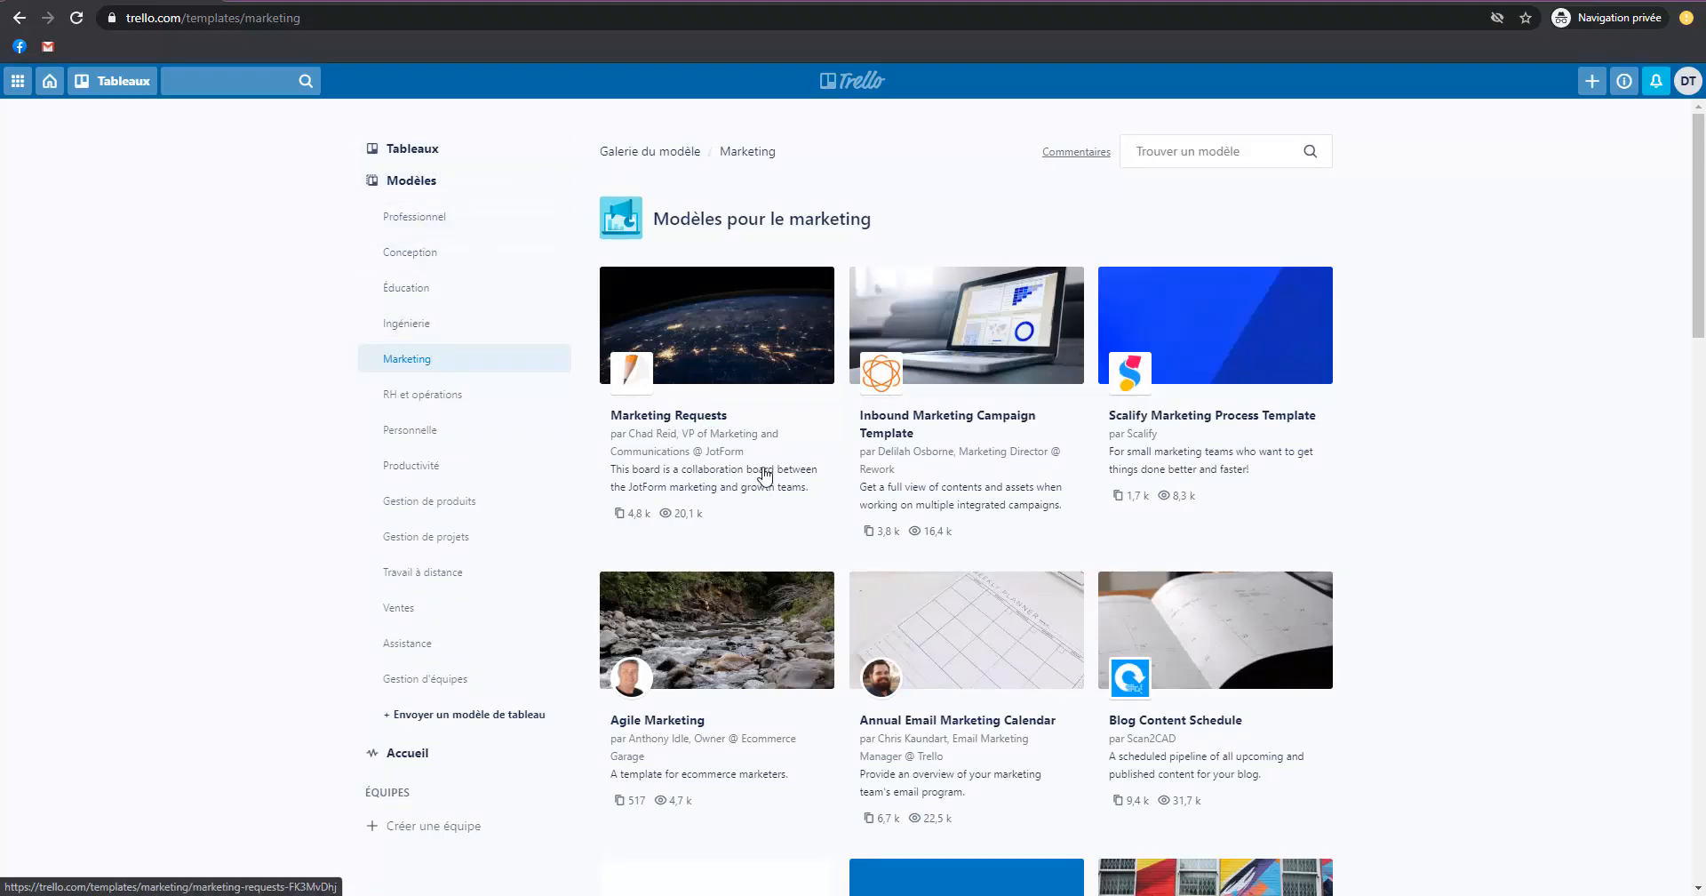
scroll(974, 525, "down", 1)
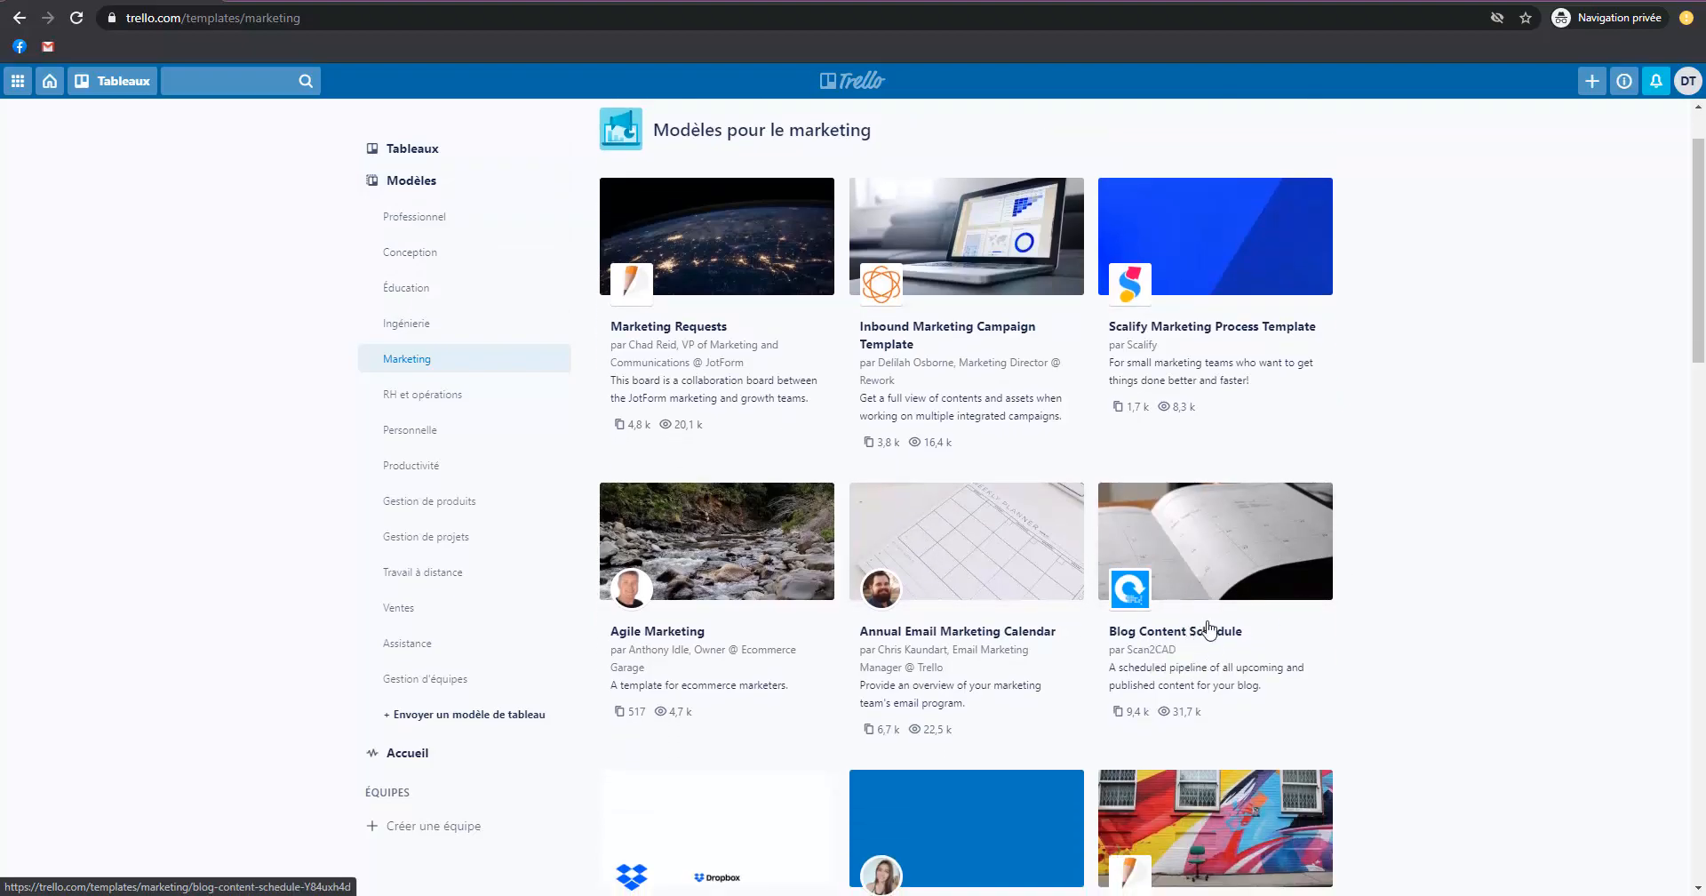
left_click(1206, 601)
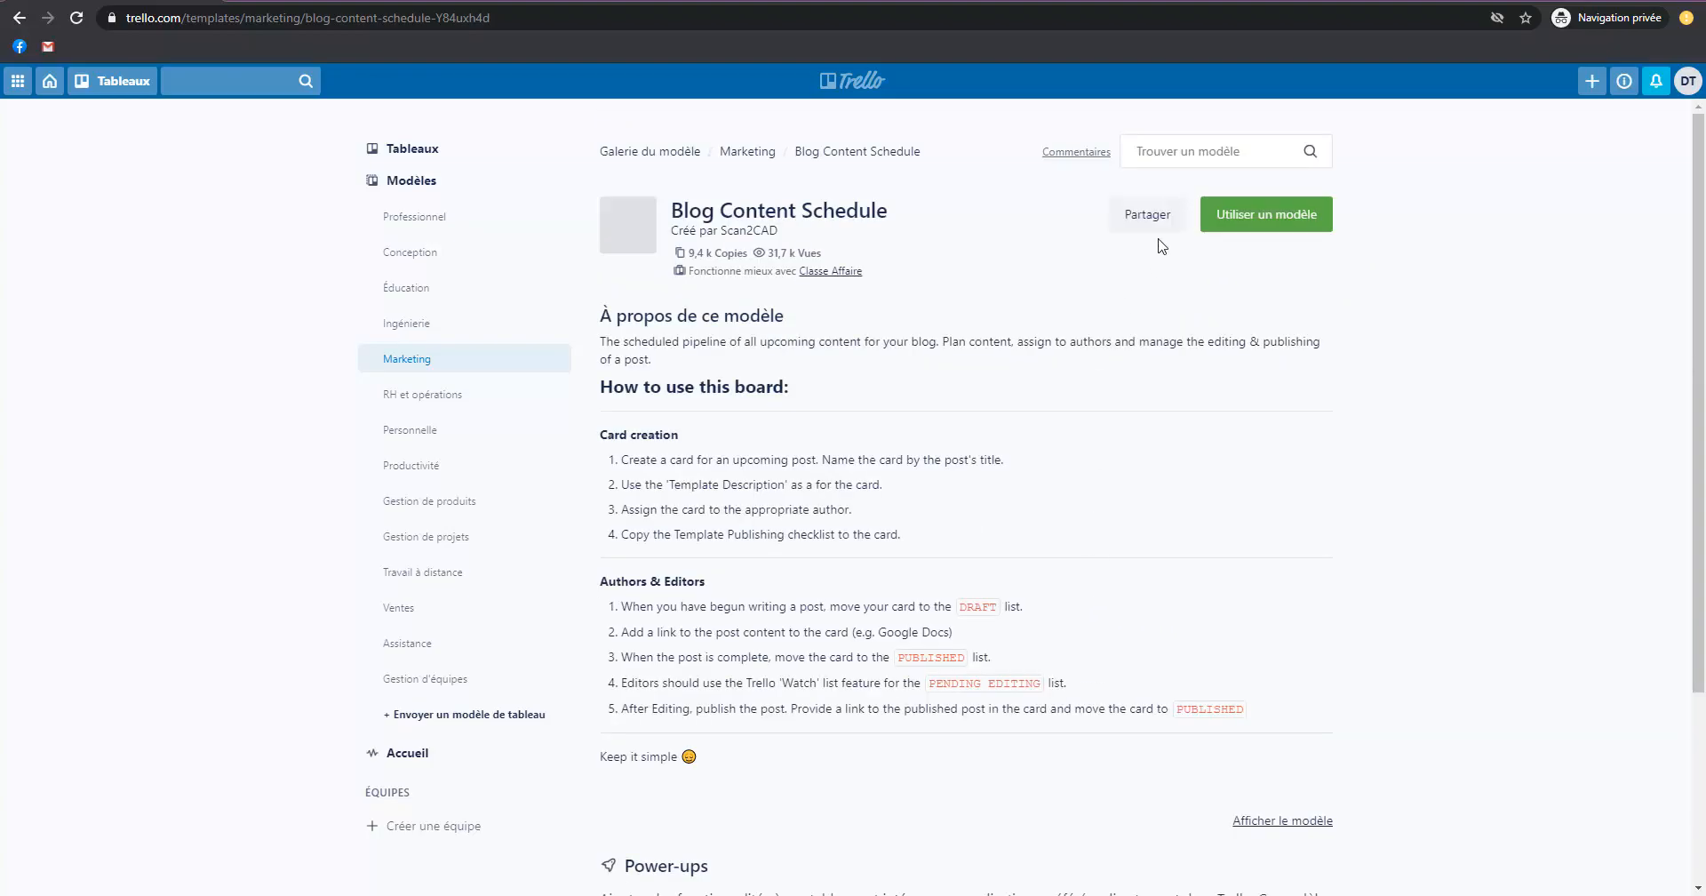
Create a board from the template titled "Programmation des Contenus du Blog", keeping its cards and card templates, and hide the board's side menu.
left_click(1274, 217)
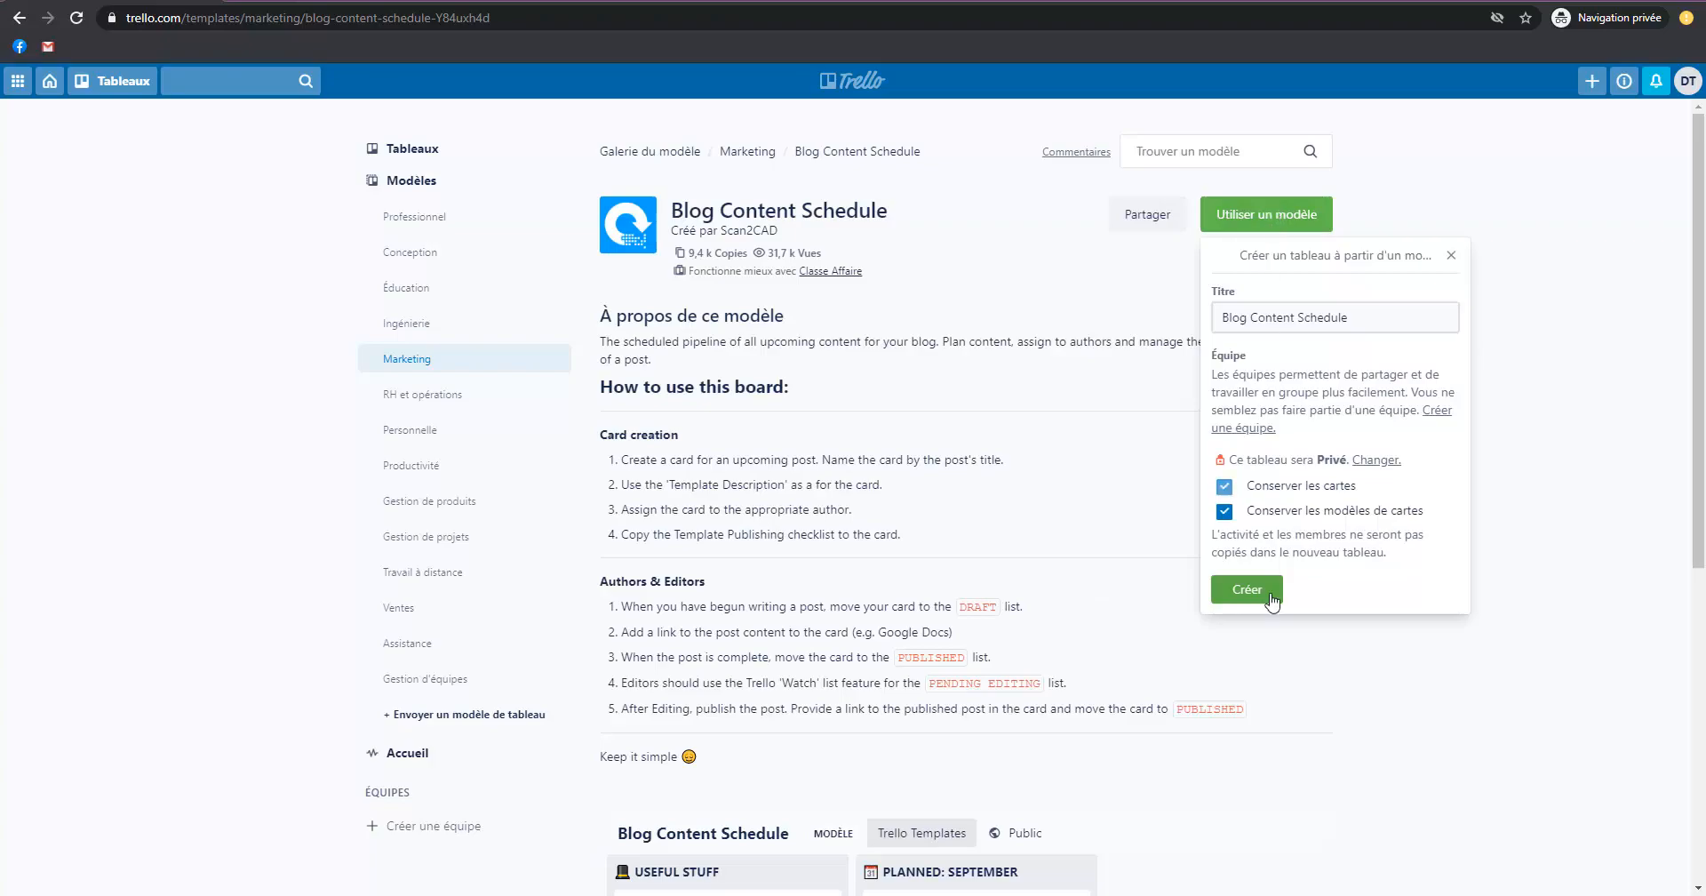
triple_click(1255, 308)
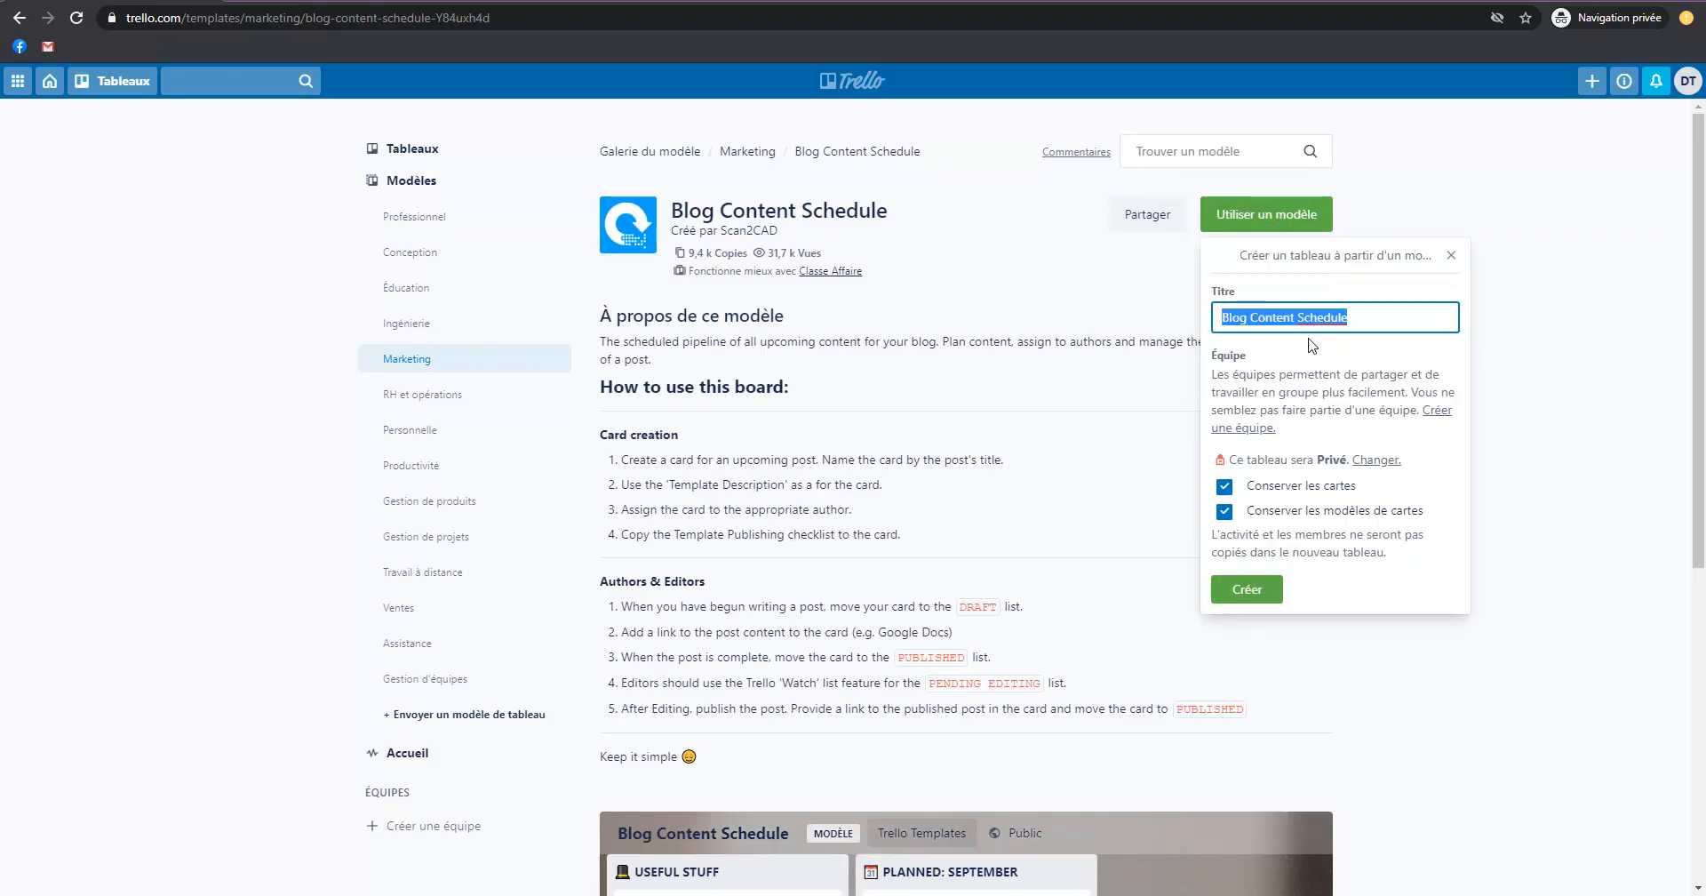
type("Con")
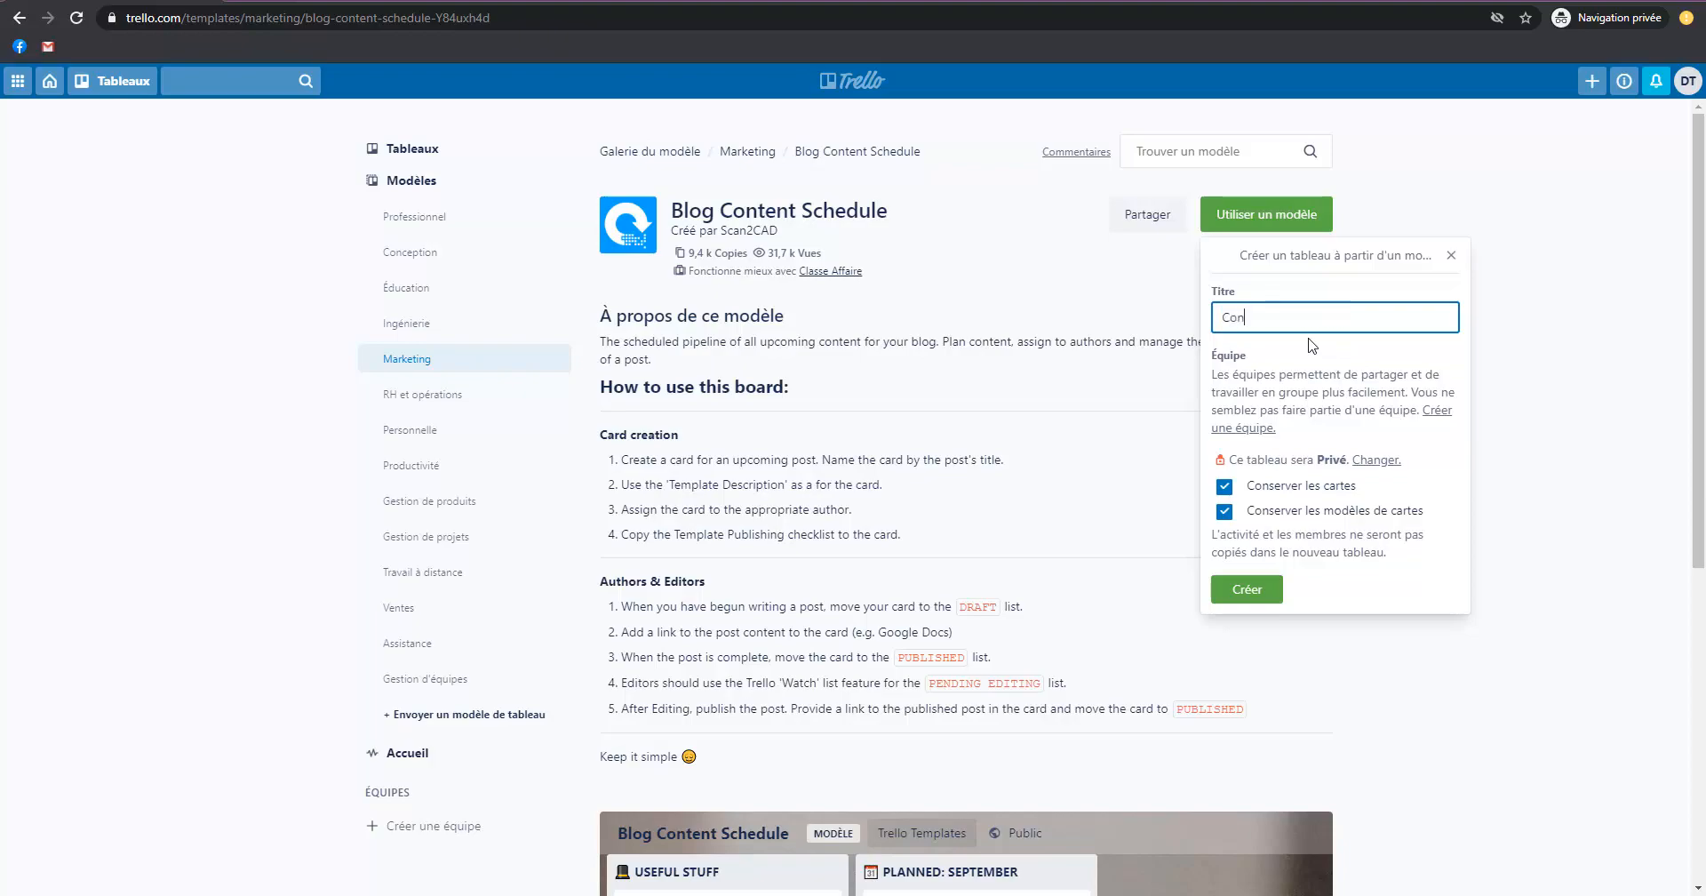
type("tenus du Blog")
key("Home")
type("Programmation des")
key("Delete")
type("C")
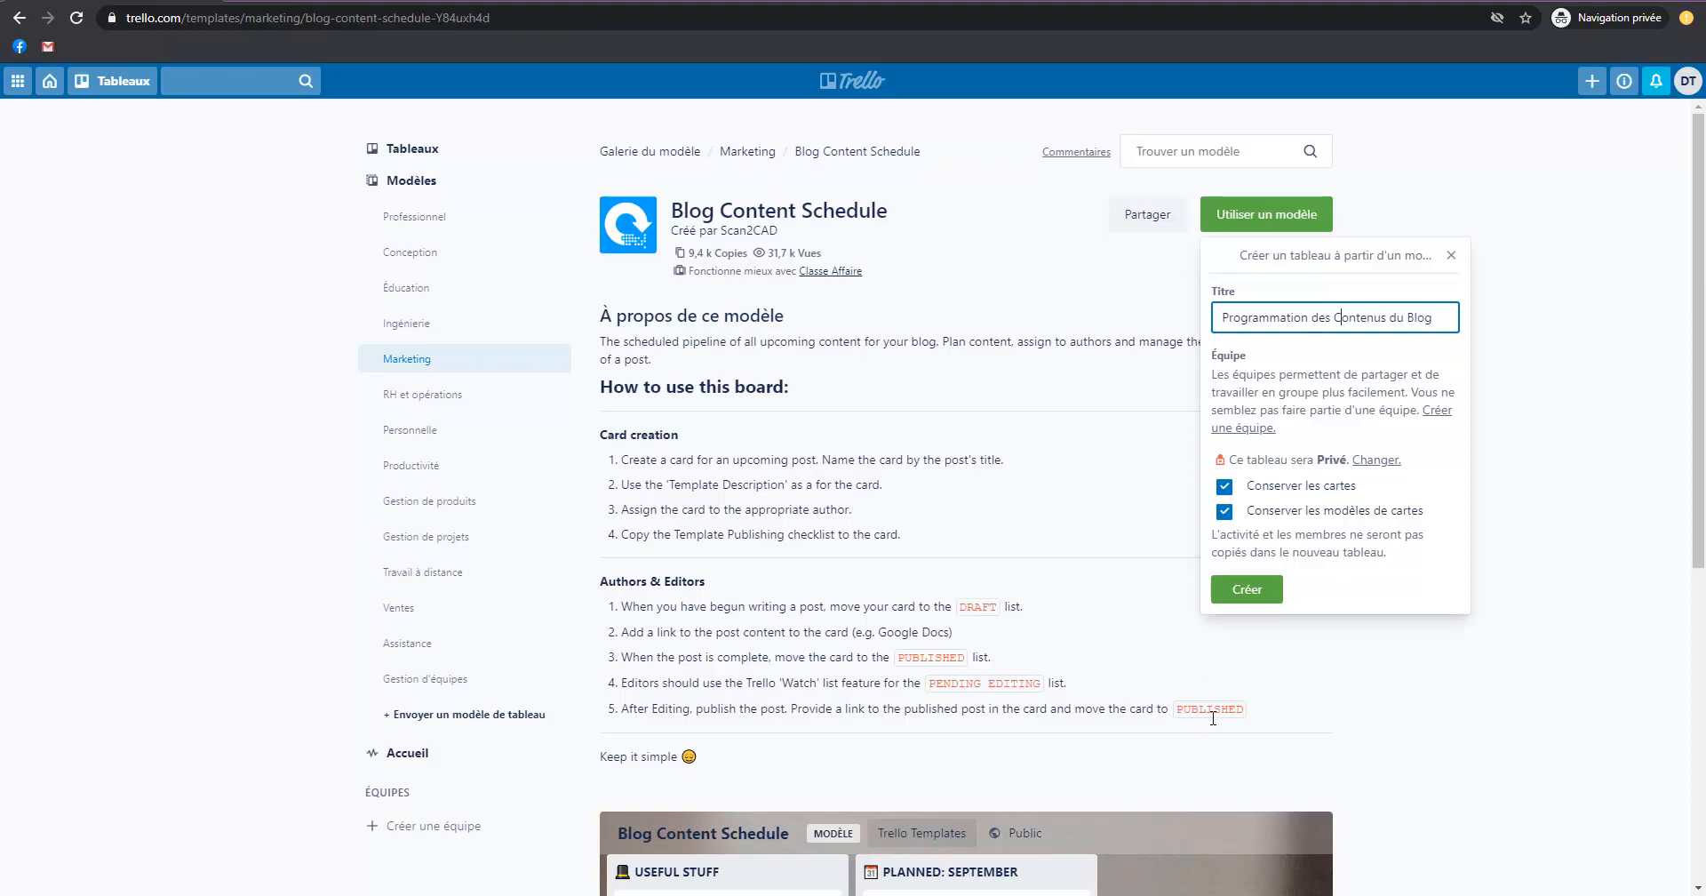
left_click(1247, 589)
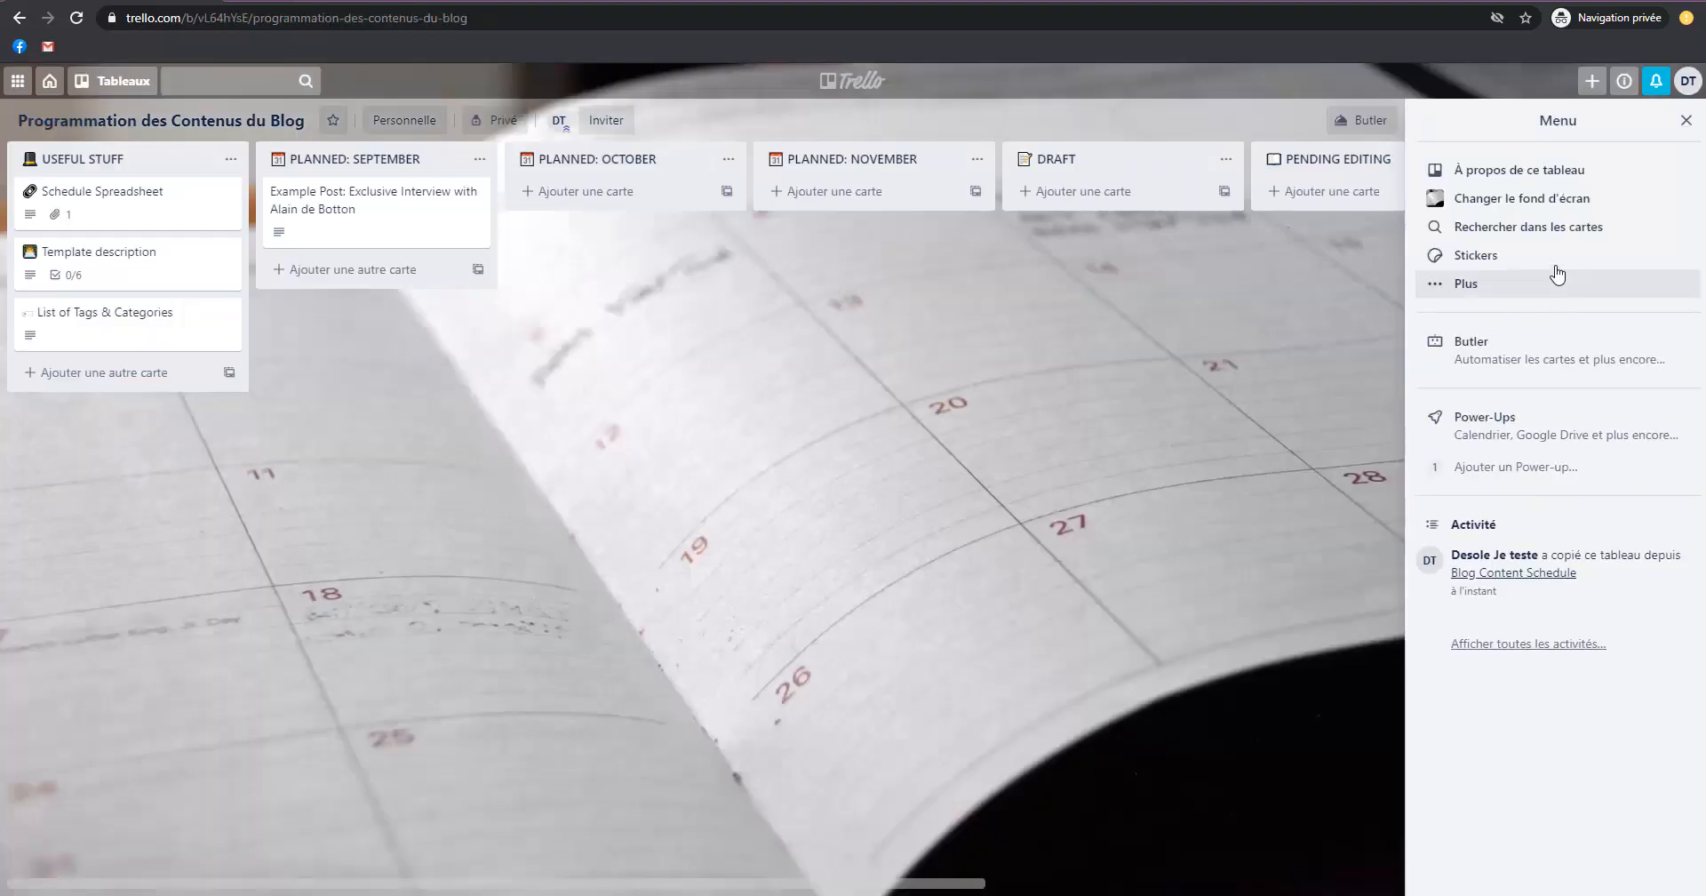
left_click(1682, 124)
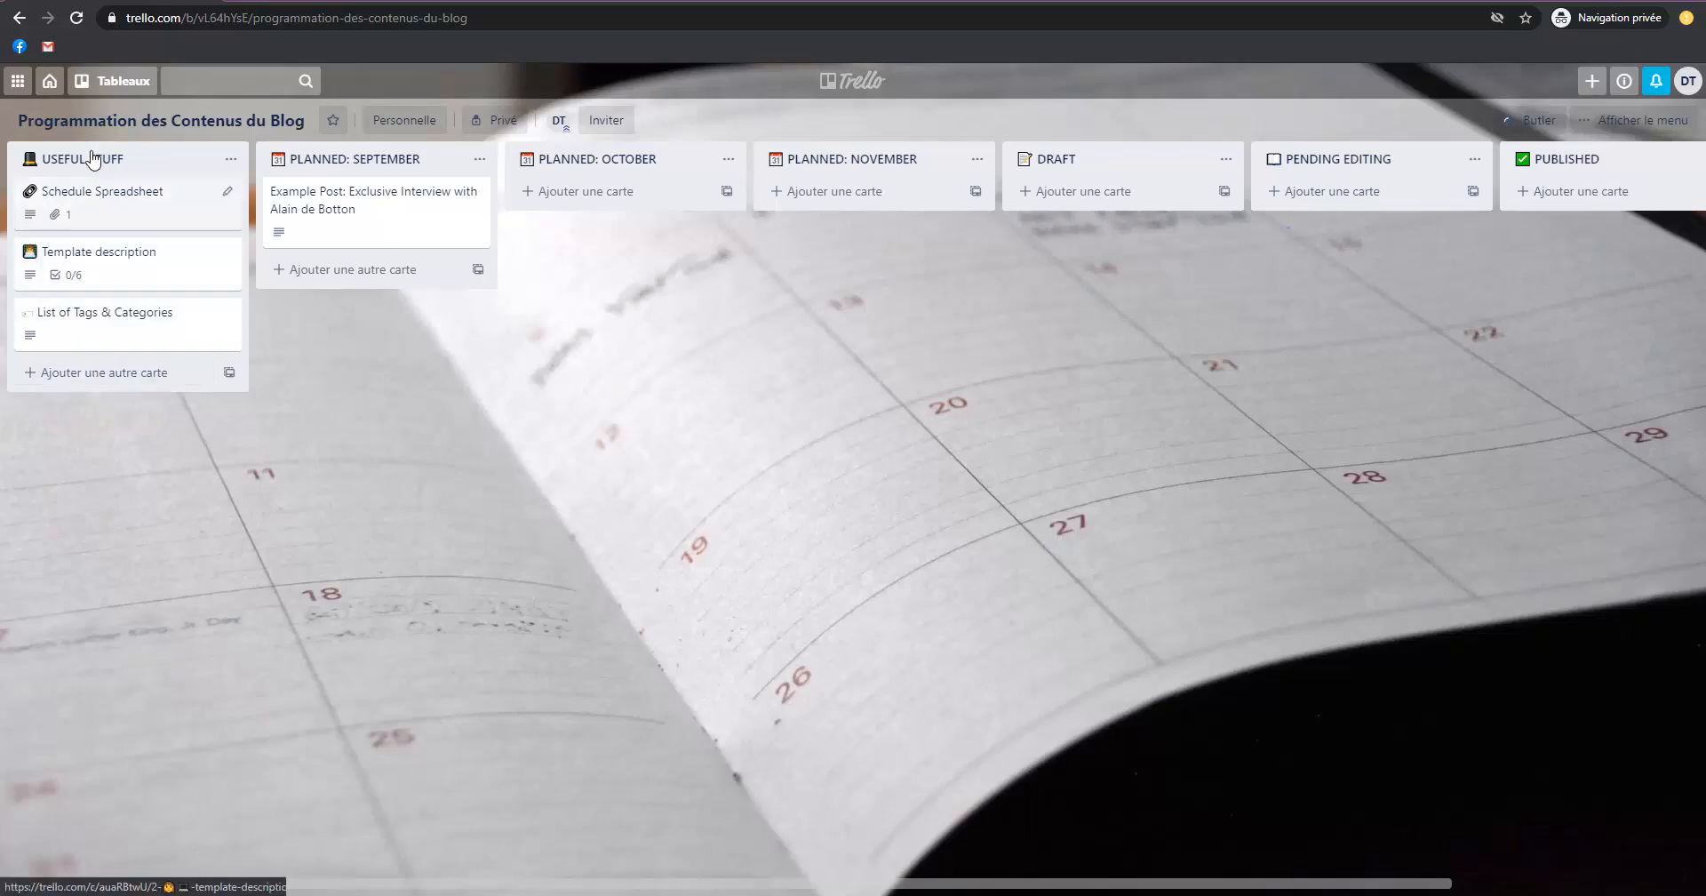
left_click_drag(894, 690, 1066, 691)
left_click_drag(1124, 413, 1091, 389)
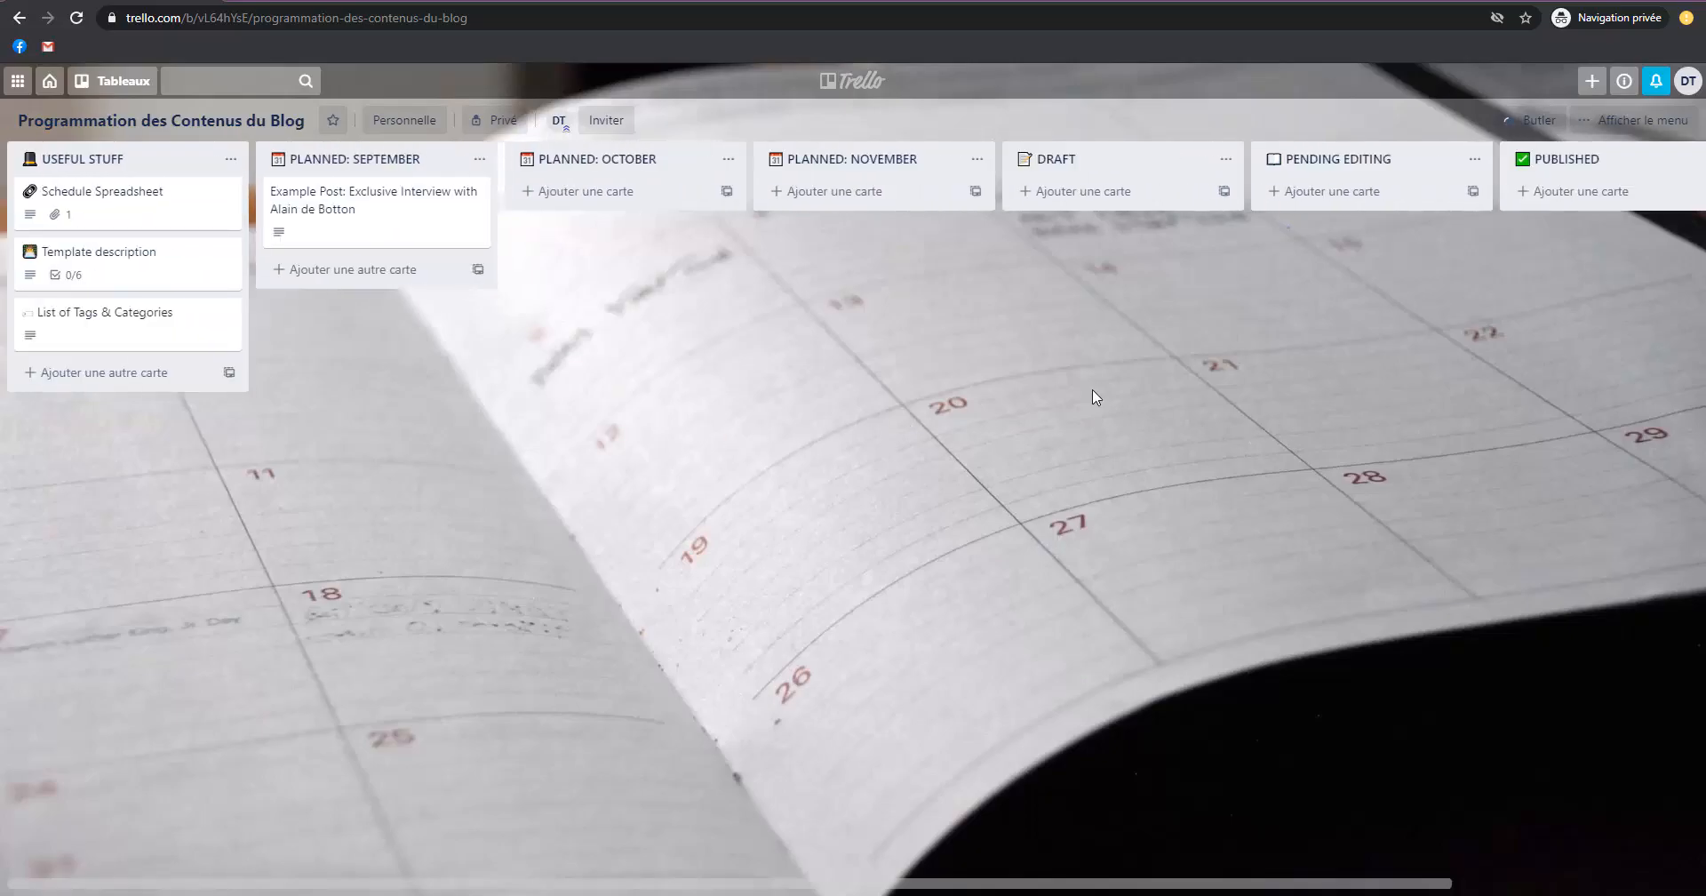
Leave the blog board, view the Accueil page, and return to the boards overview.
left_click(865, 78)
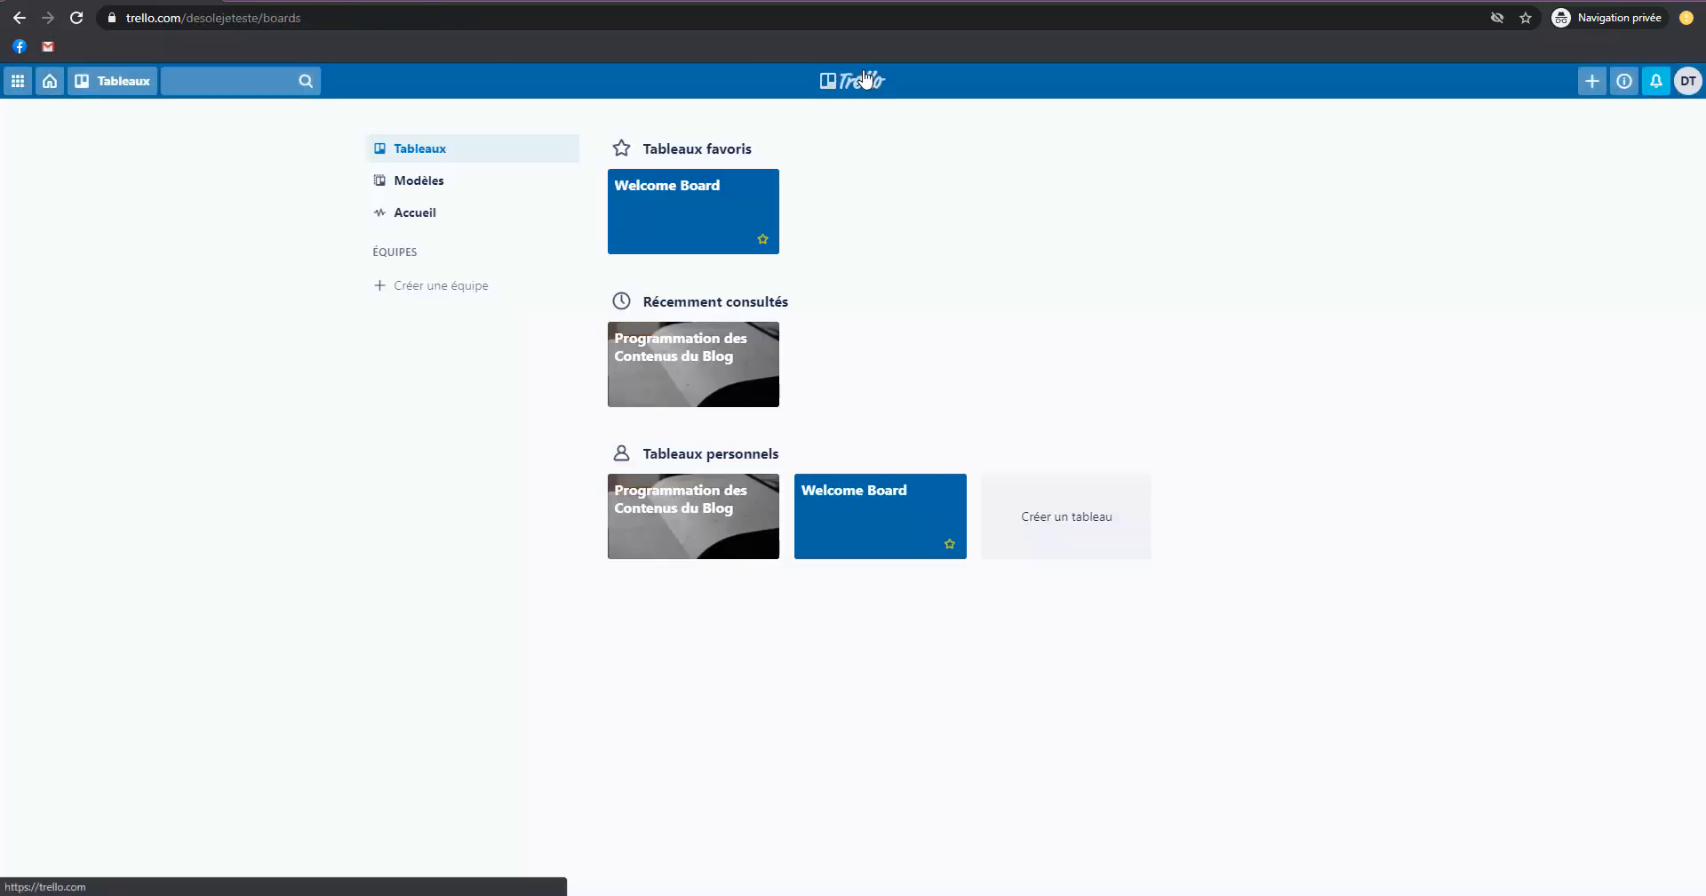
left_click(464, 231)
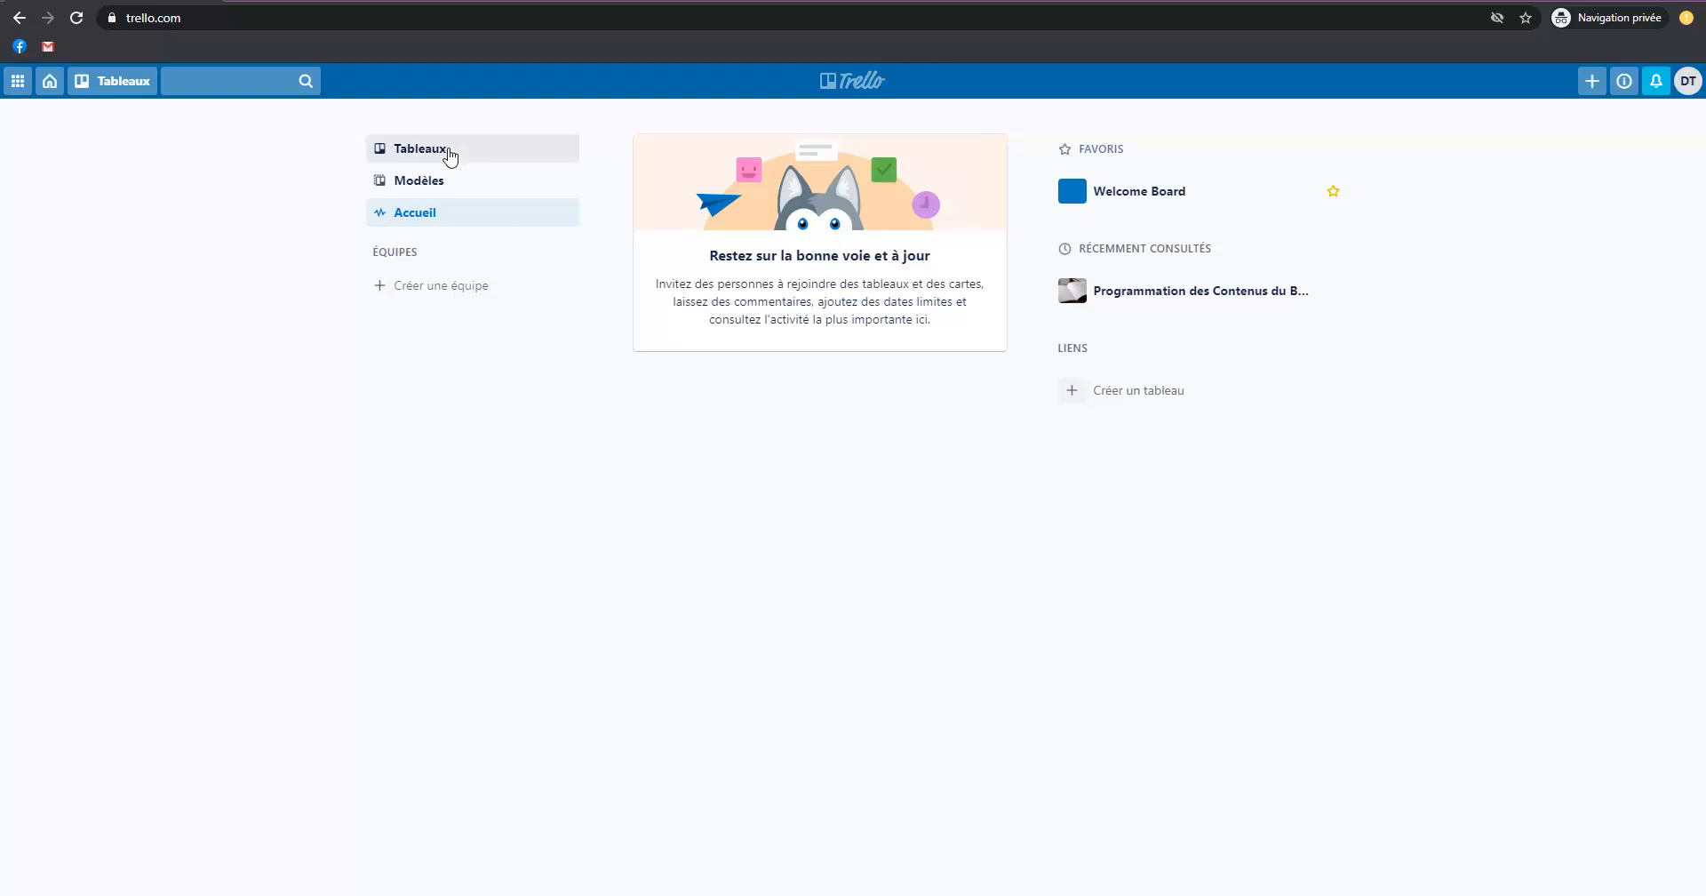
left_click(450, 156)
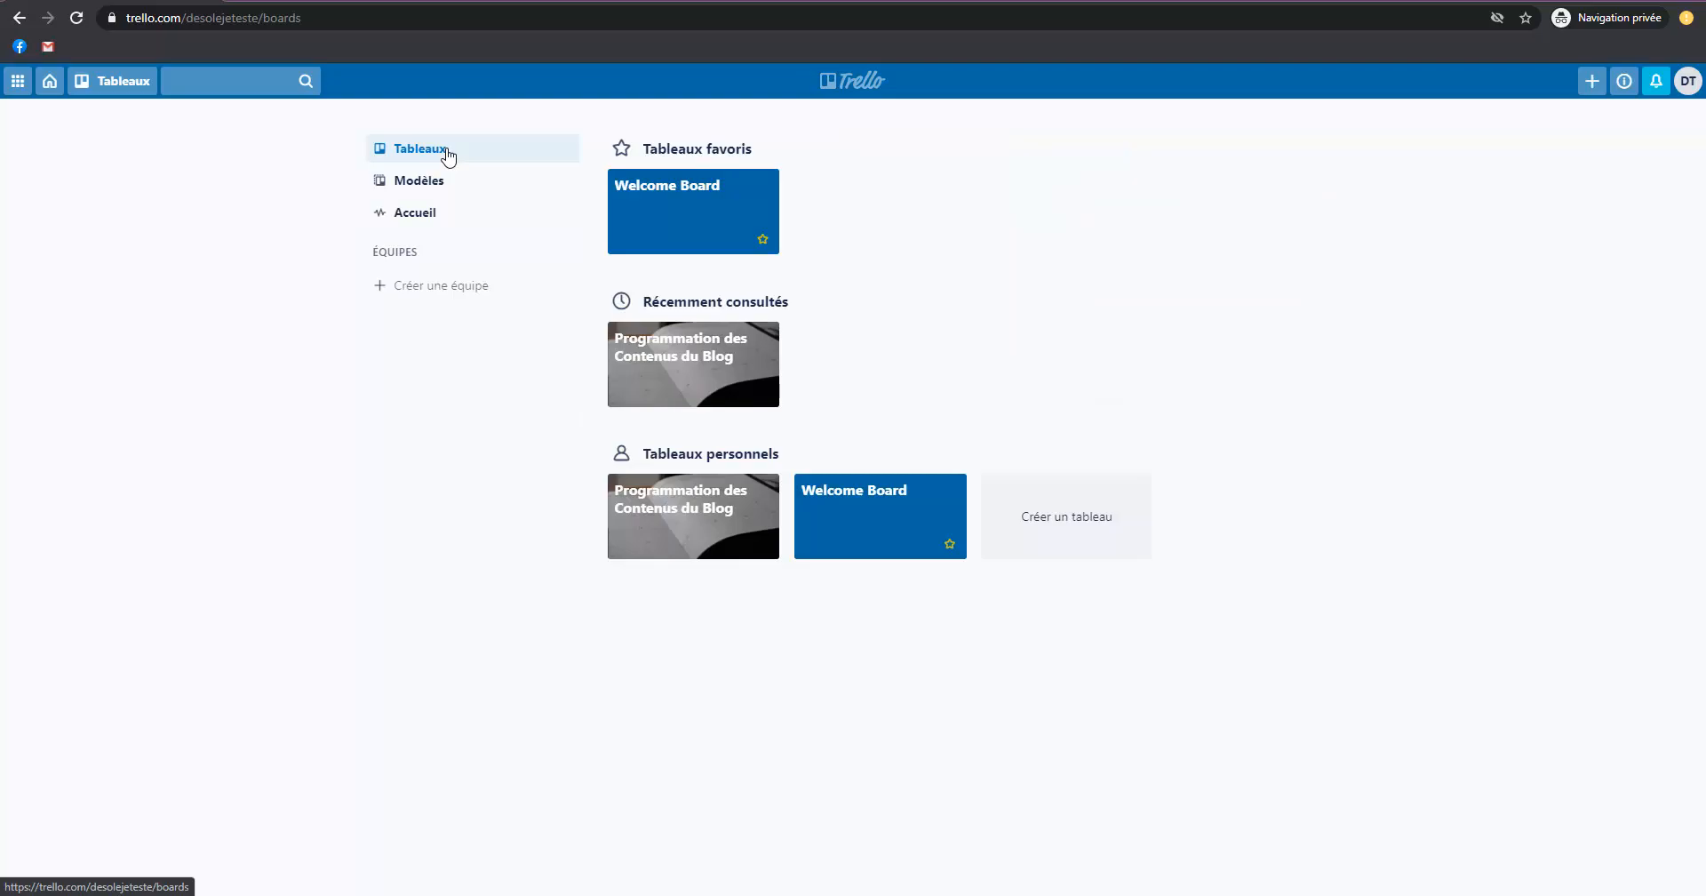
Start a new personal board with the title "Déménagement".
left_click(1056, 533)
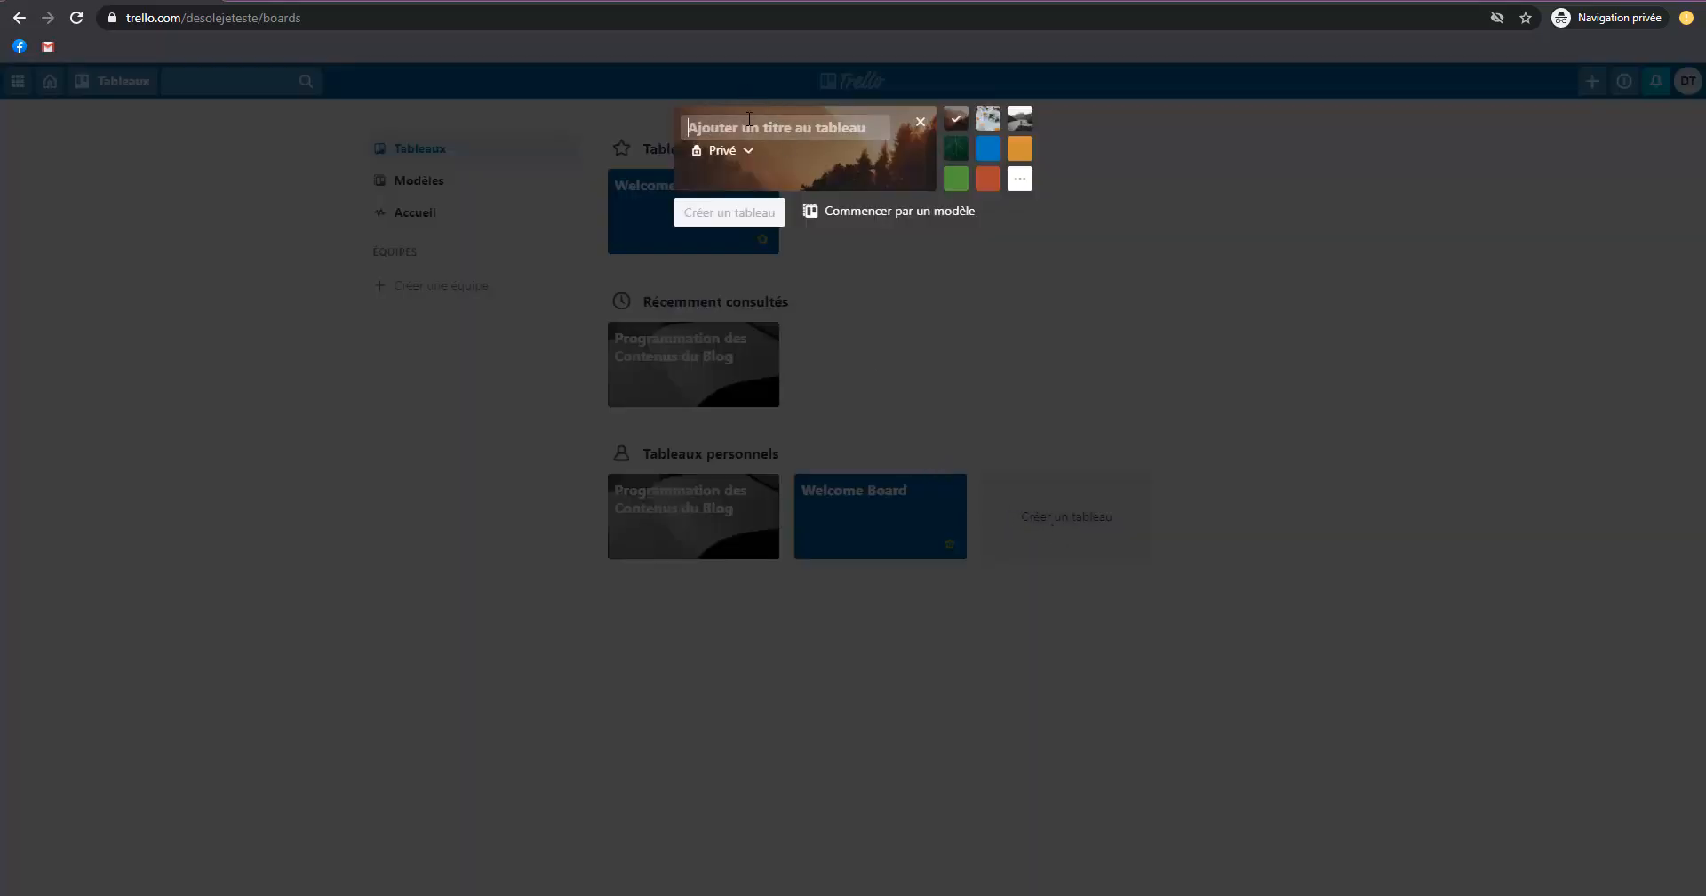
type("Déménagement")
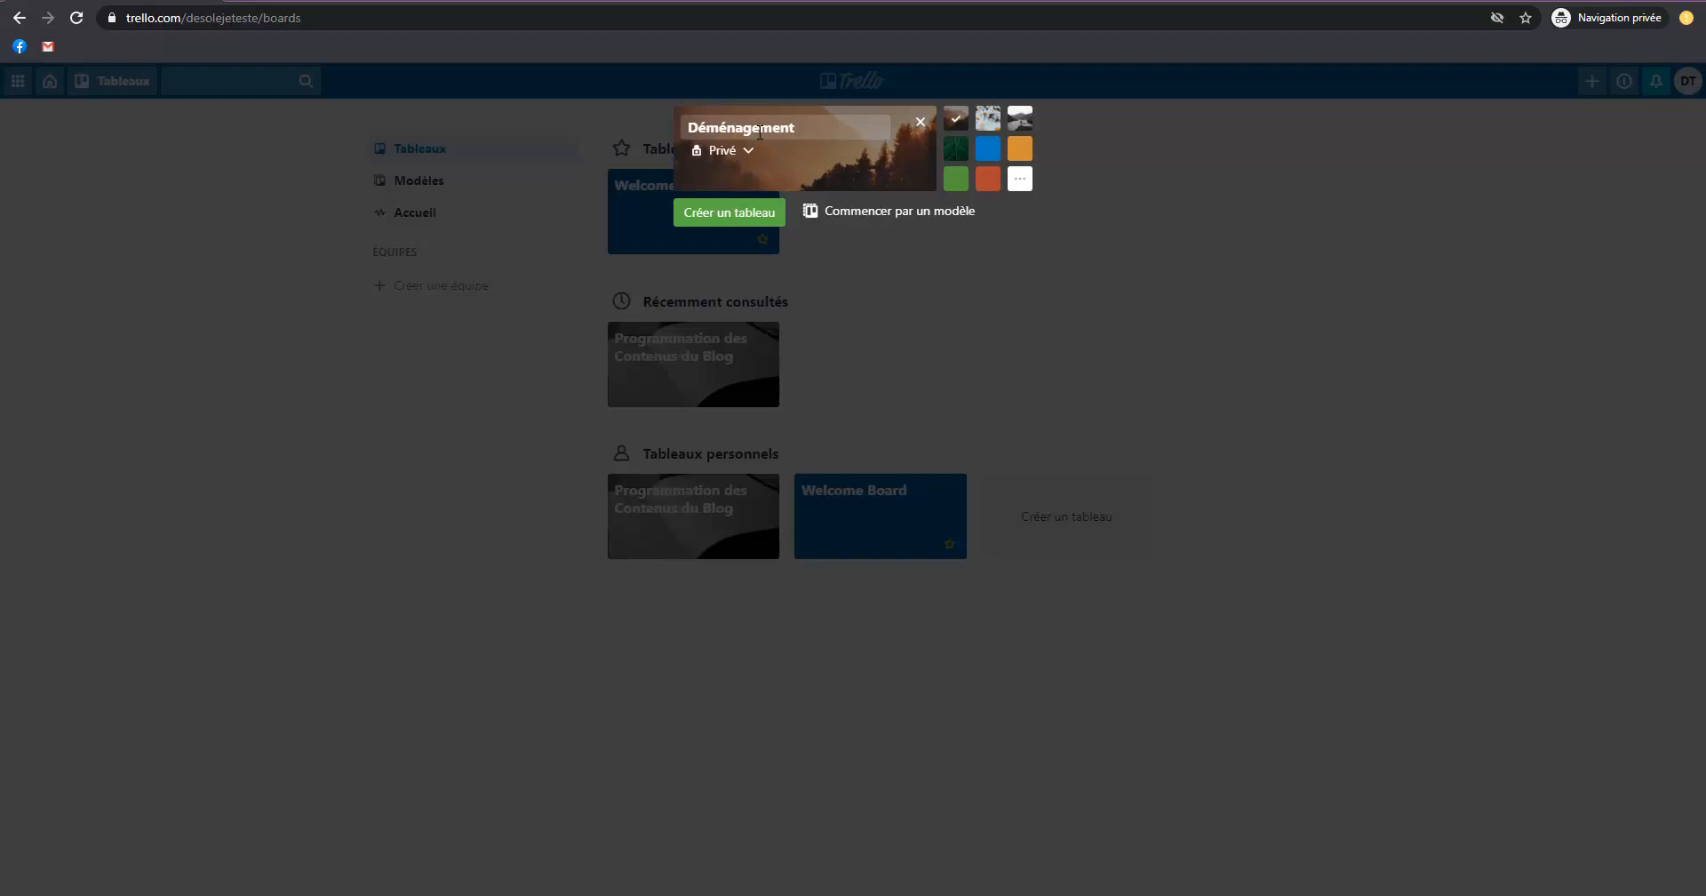
Examine the background photos, colours and visibility options for the Déménagement board, leaving the visibility on Privé.
left_click(1020, 178)
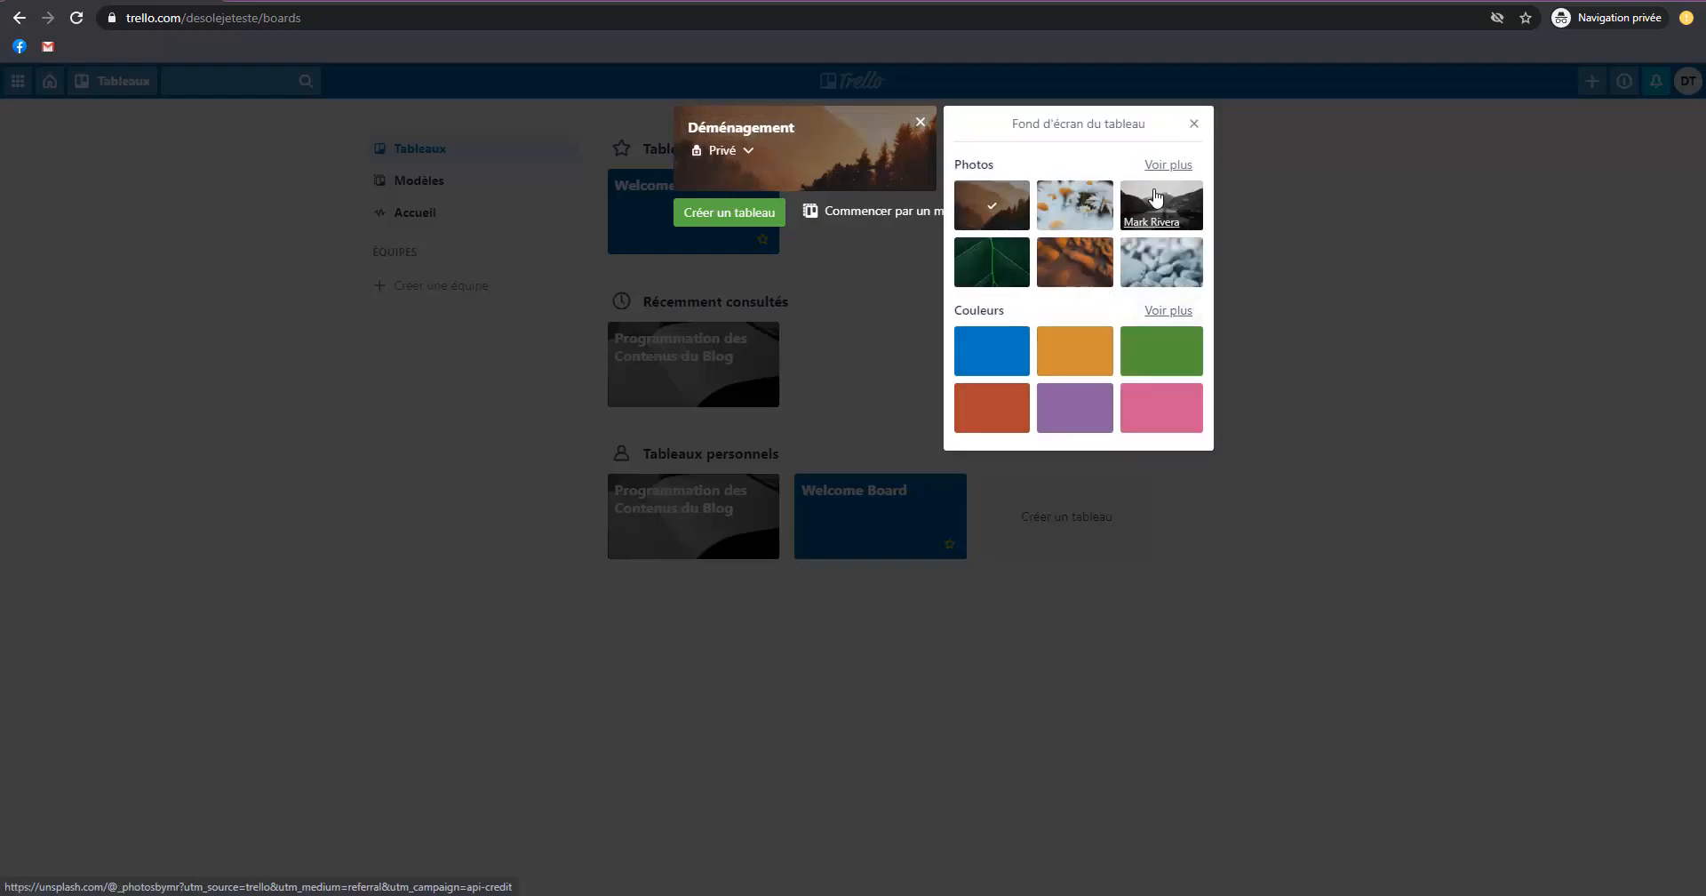
left_click(1177, 164)
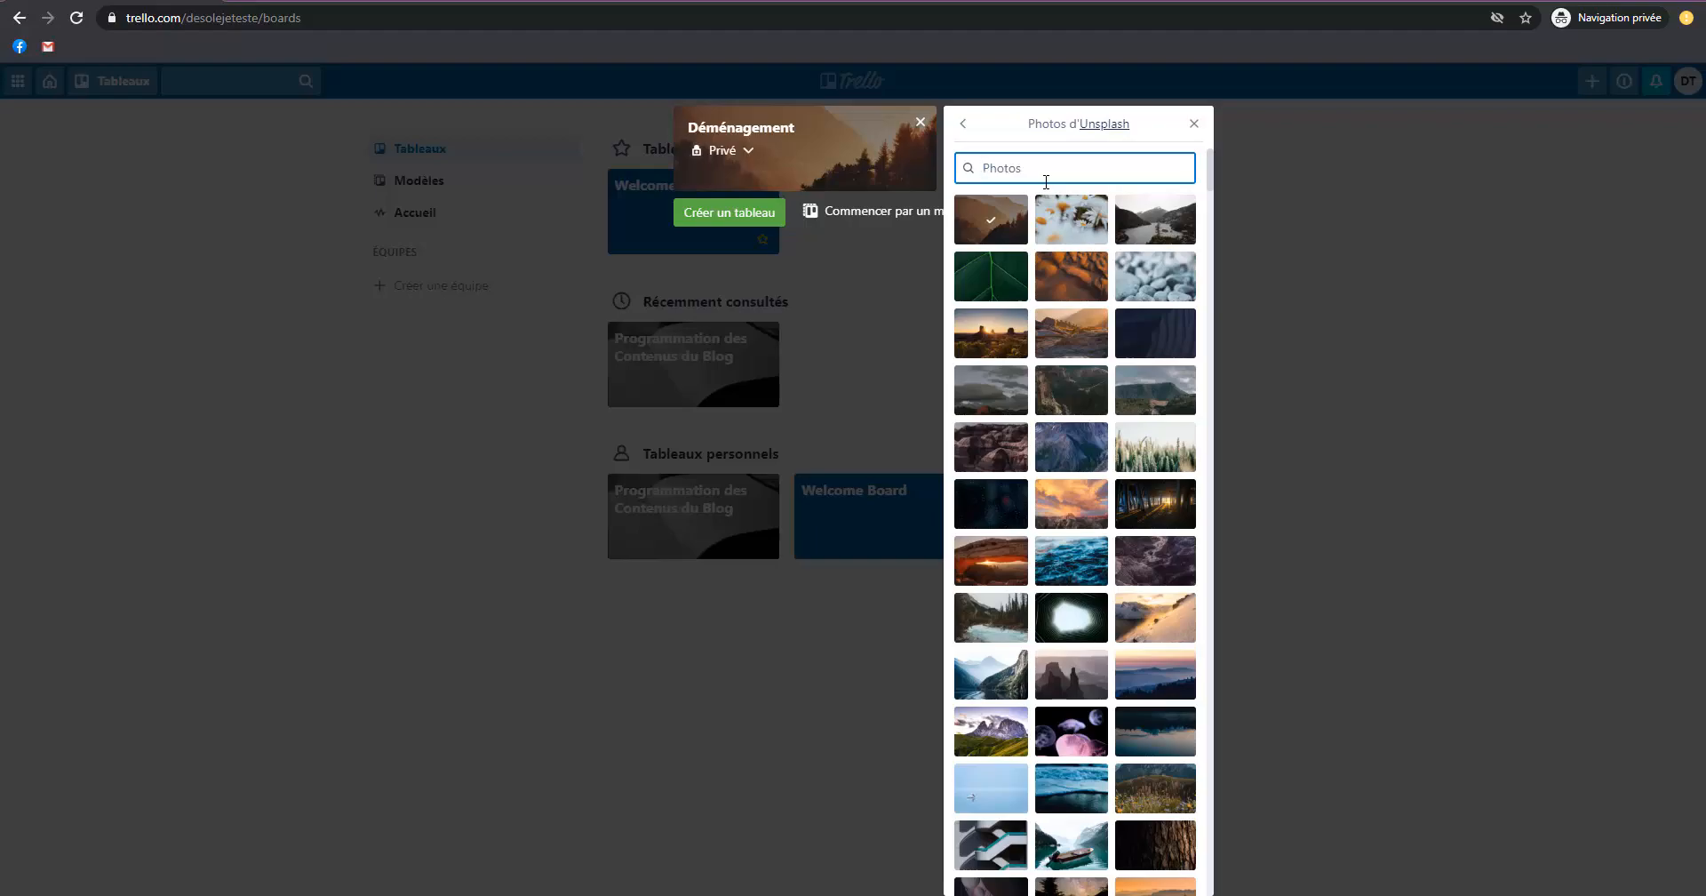
left_click(964, 123)
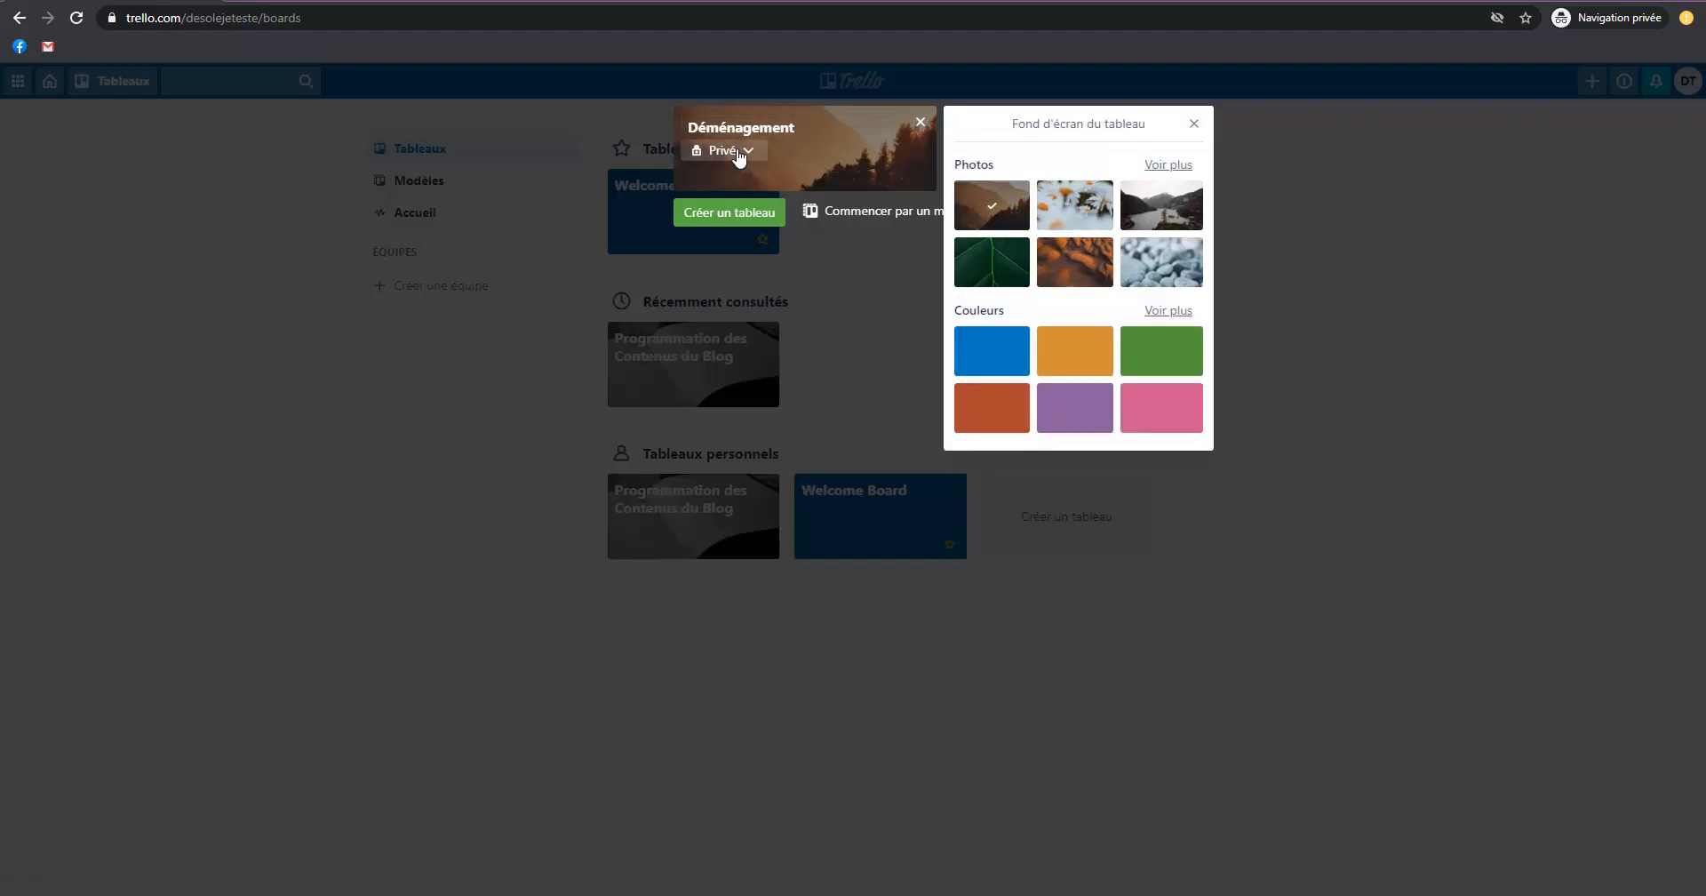
left_click(728, 152)
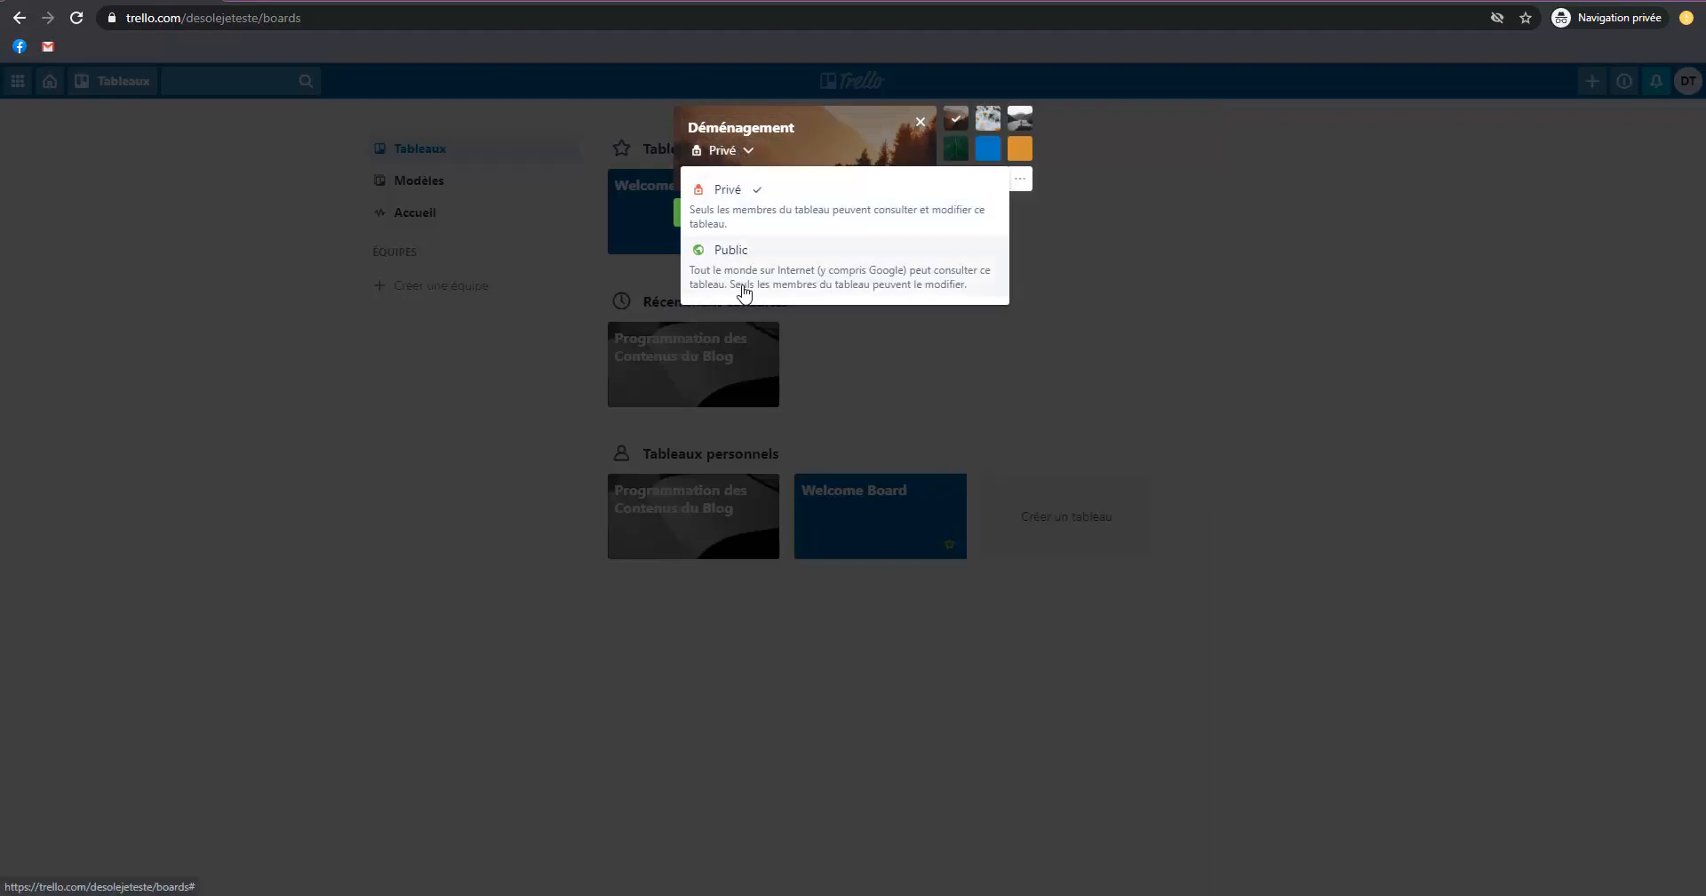
left_click(763, 213)
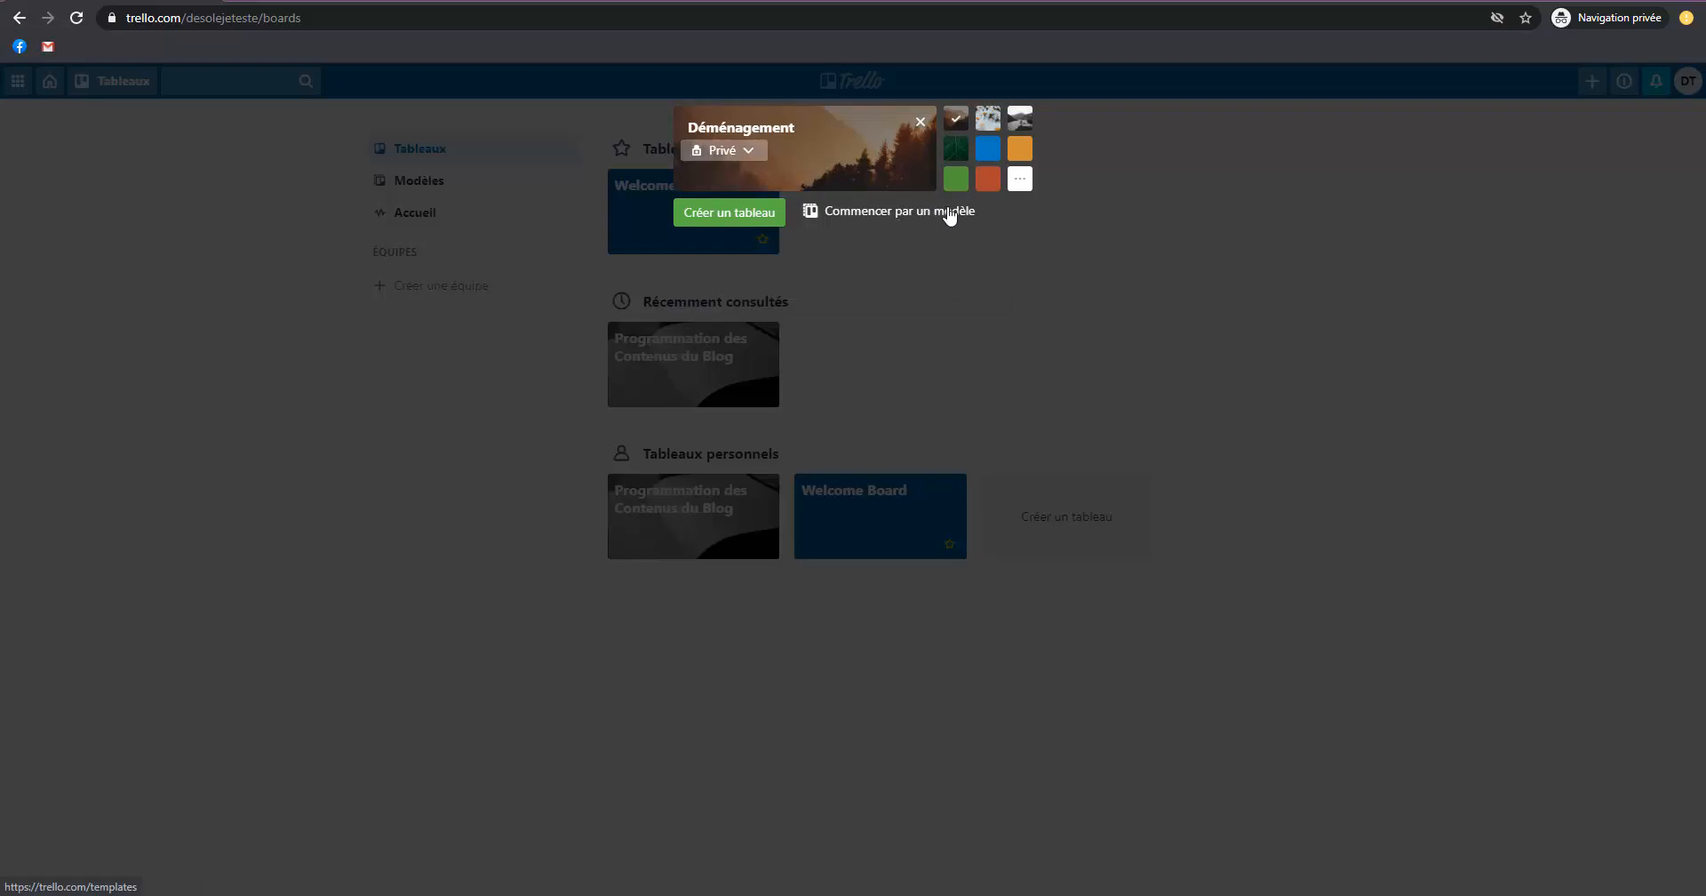
Try several of the suggested photos and colours as the background of the Déménagement board.
left_click(988, 120)
left_click(1020, 118)
left_click(1020, 148)
left_click(988, 149)
left_click(988, 179)
left_click(956, 118)
Search the Unsplash background photos for "house" and browse the matching pictures.
left_click(1020, 179)
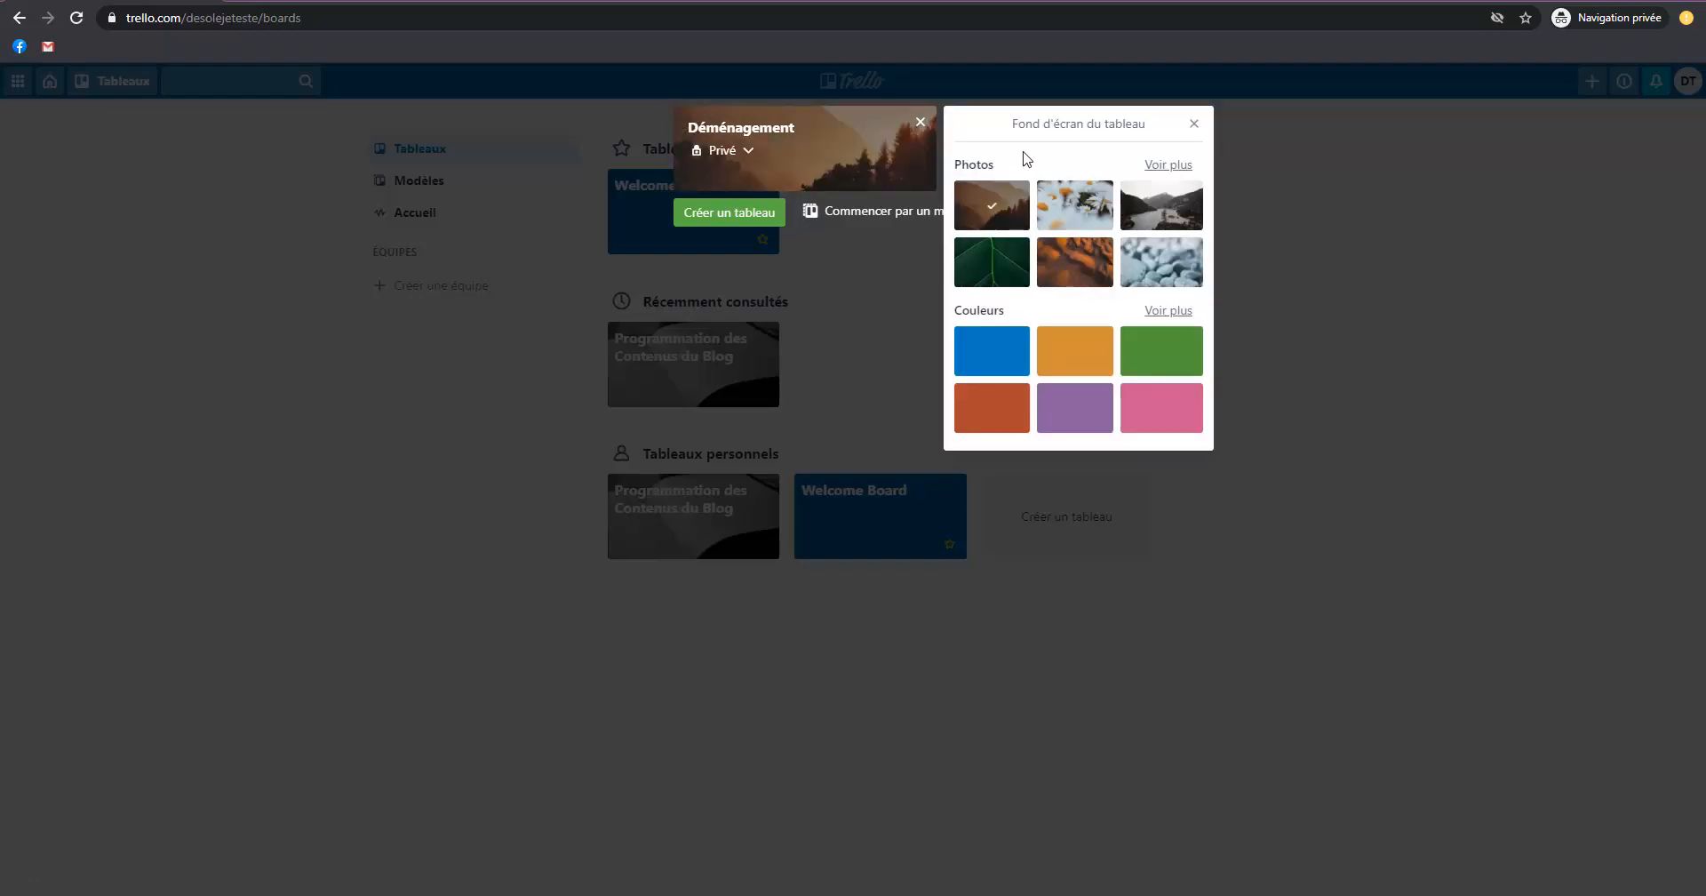
left_click(1168, 164)
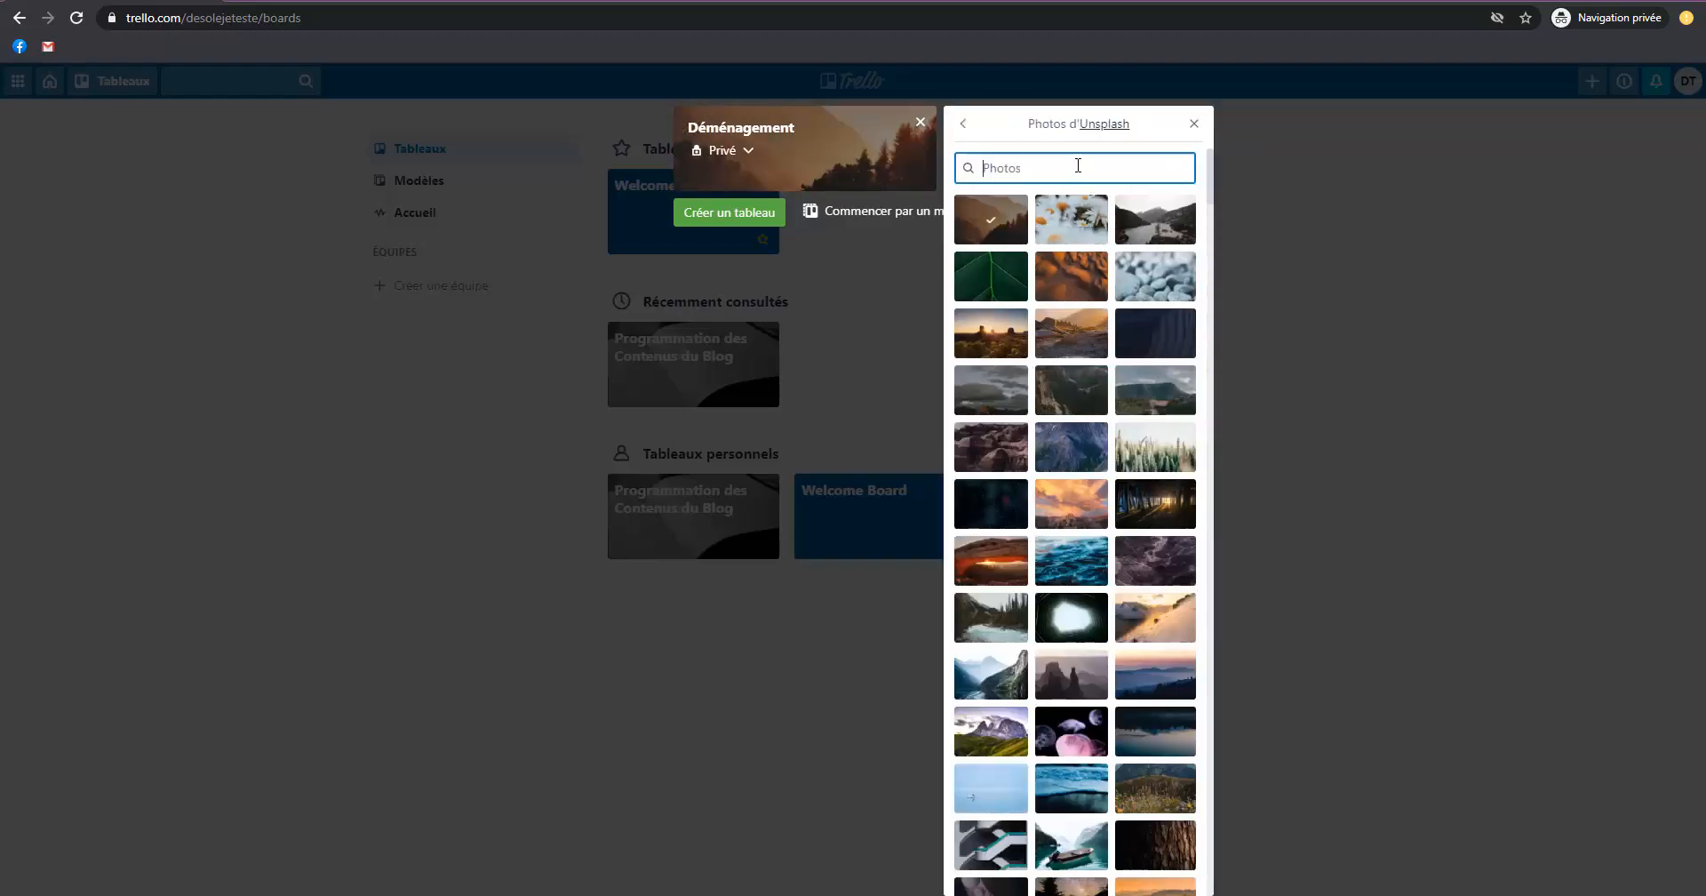
type("house")
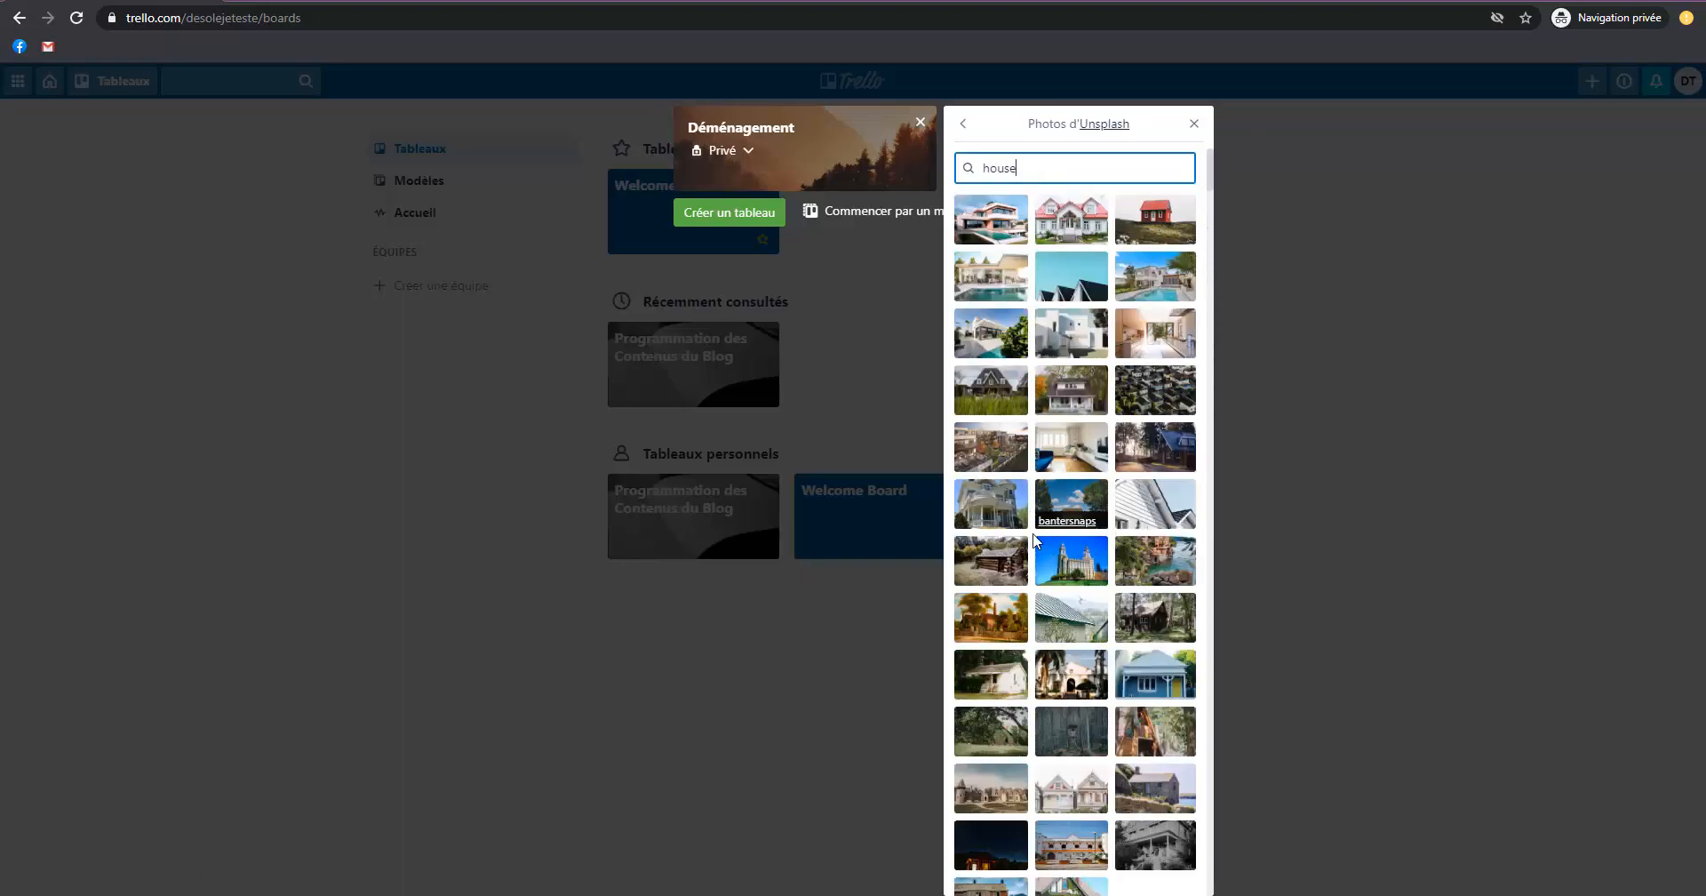
scroll(1039, 569, "down", 3)
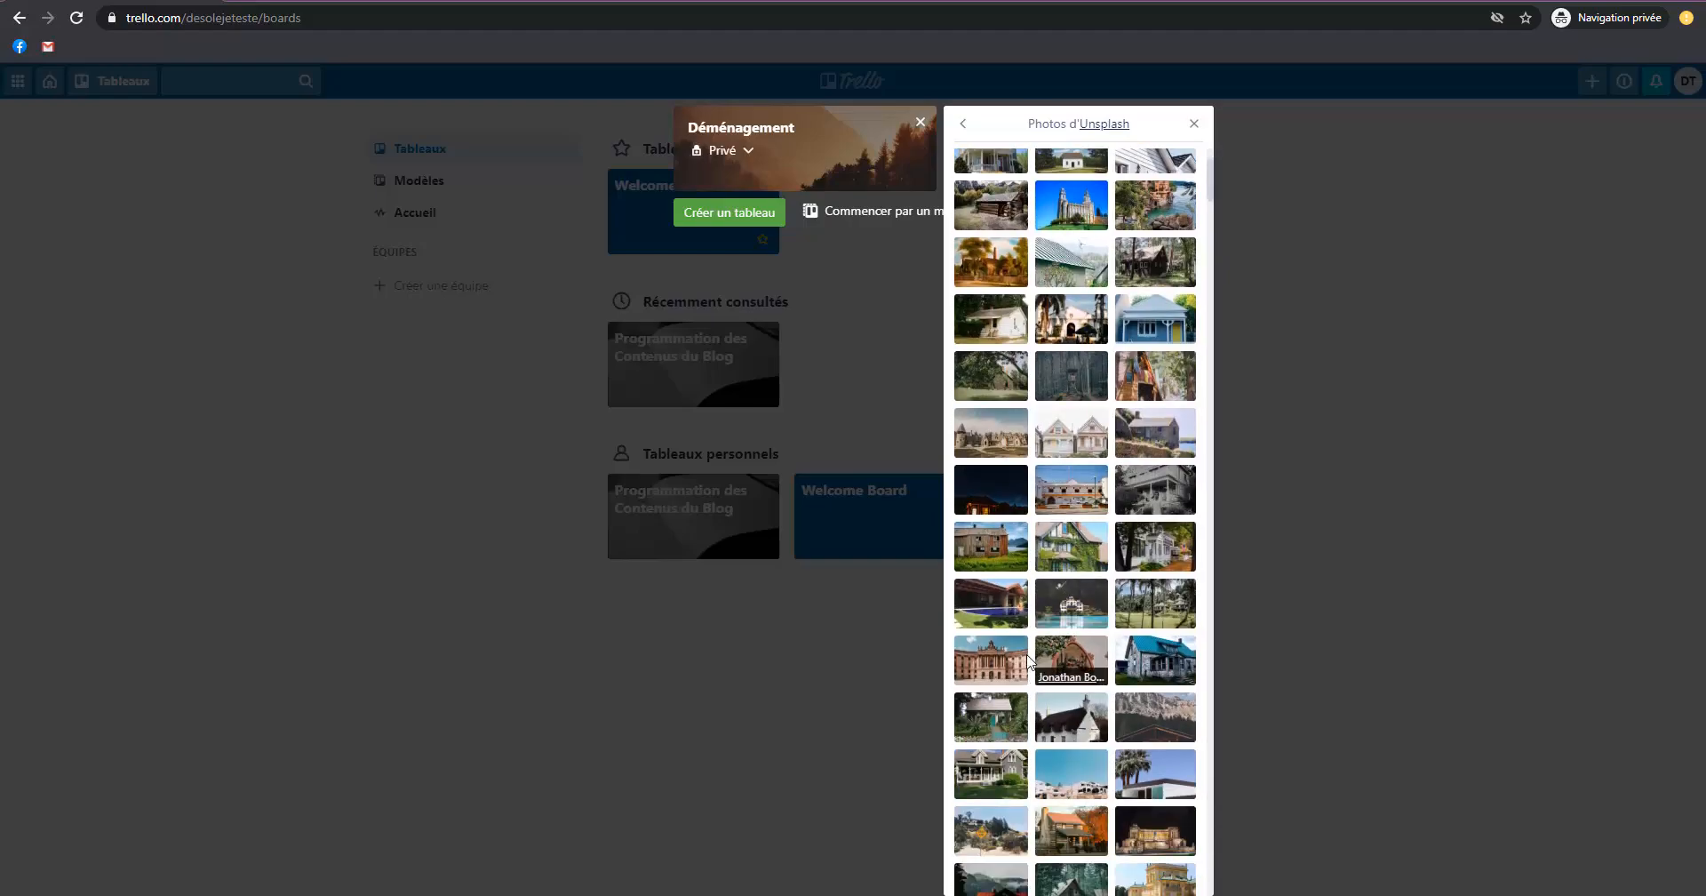
Set the photo of the weathered wooden house beside the lake as the background and create the Déménagement board.
left_click(1008, 565)
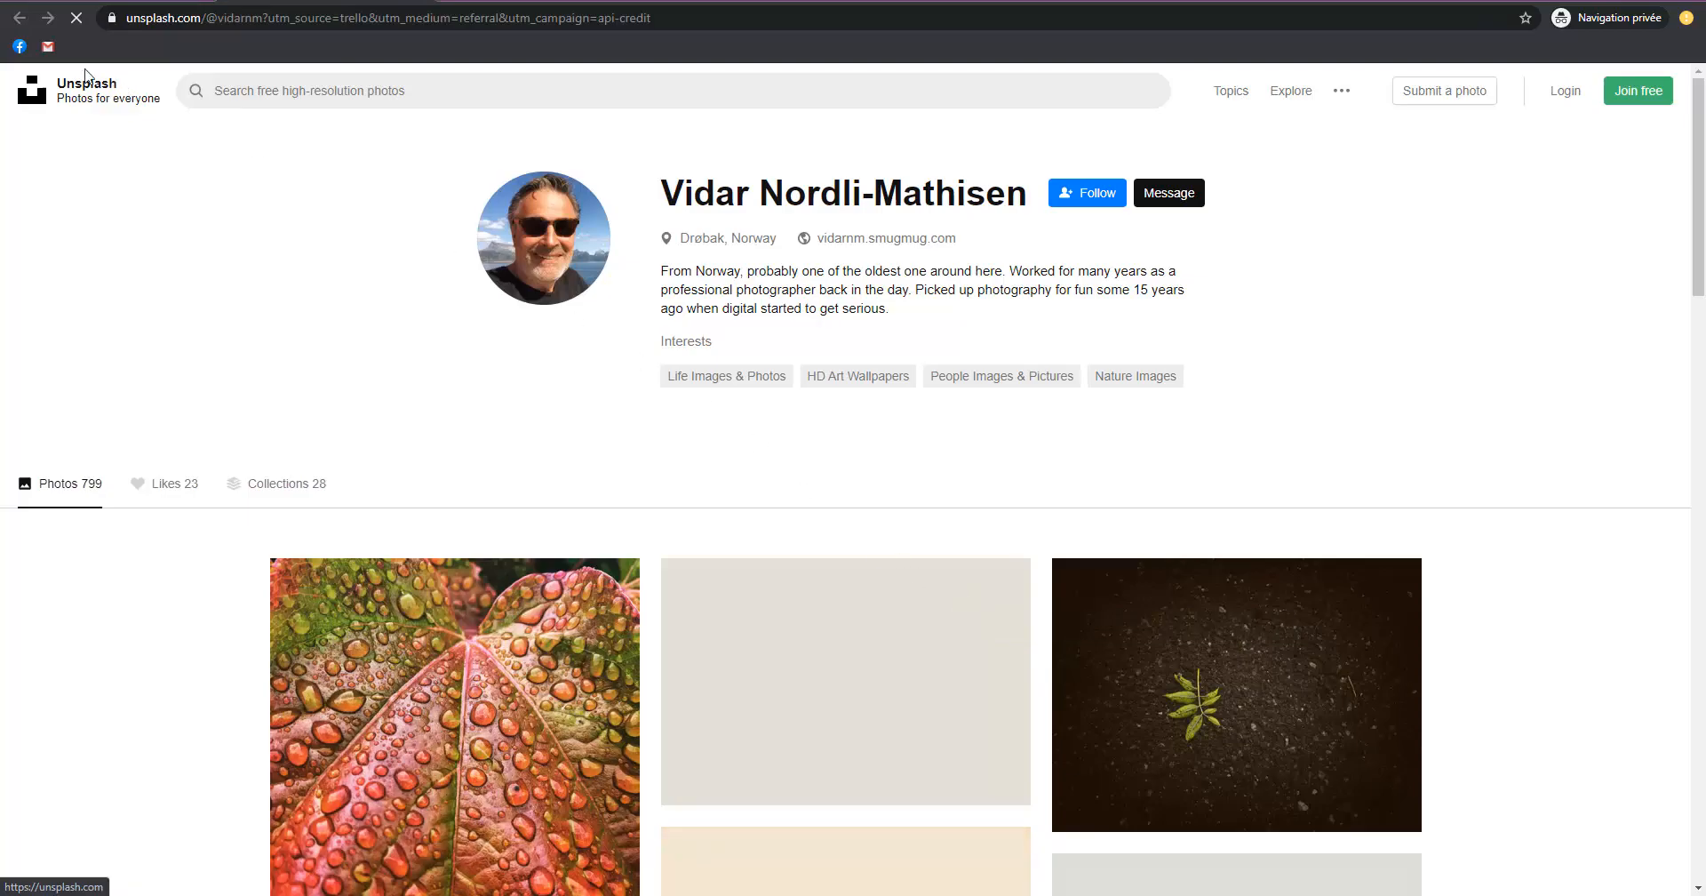
left_click(19, 18)
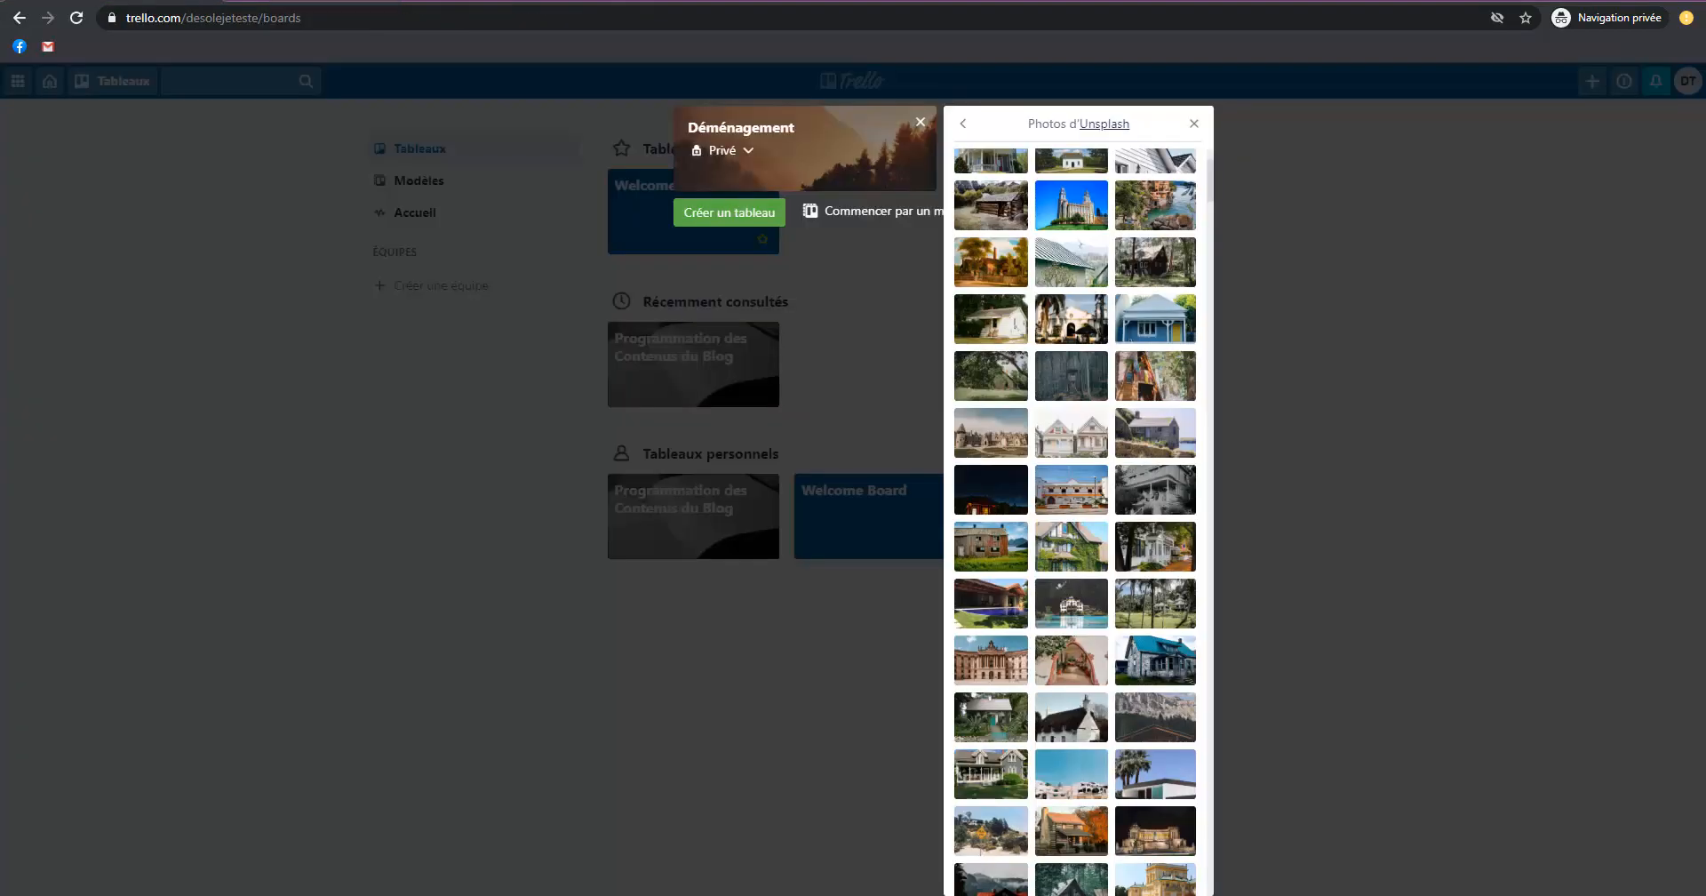
left_click(990, 544)
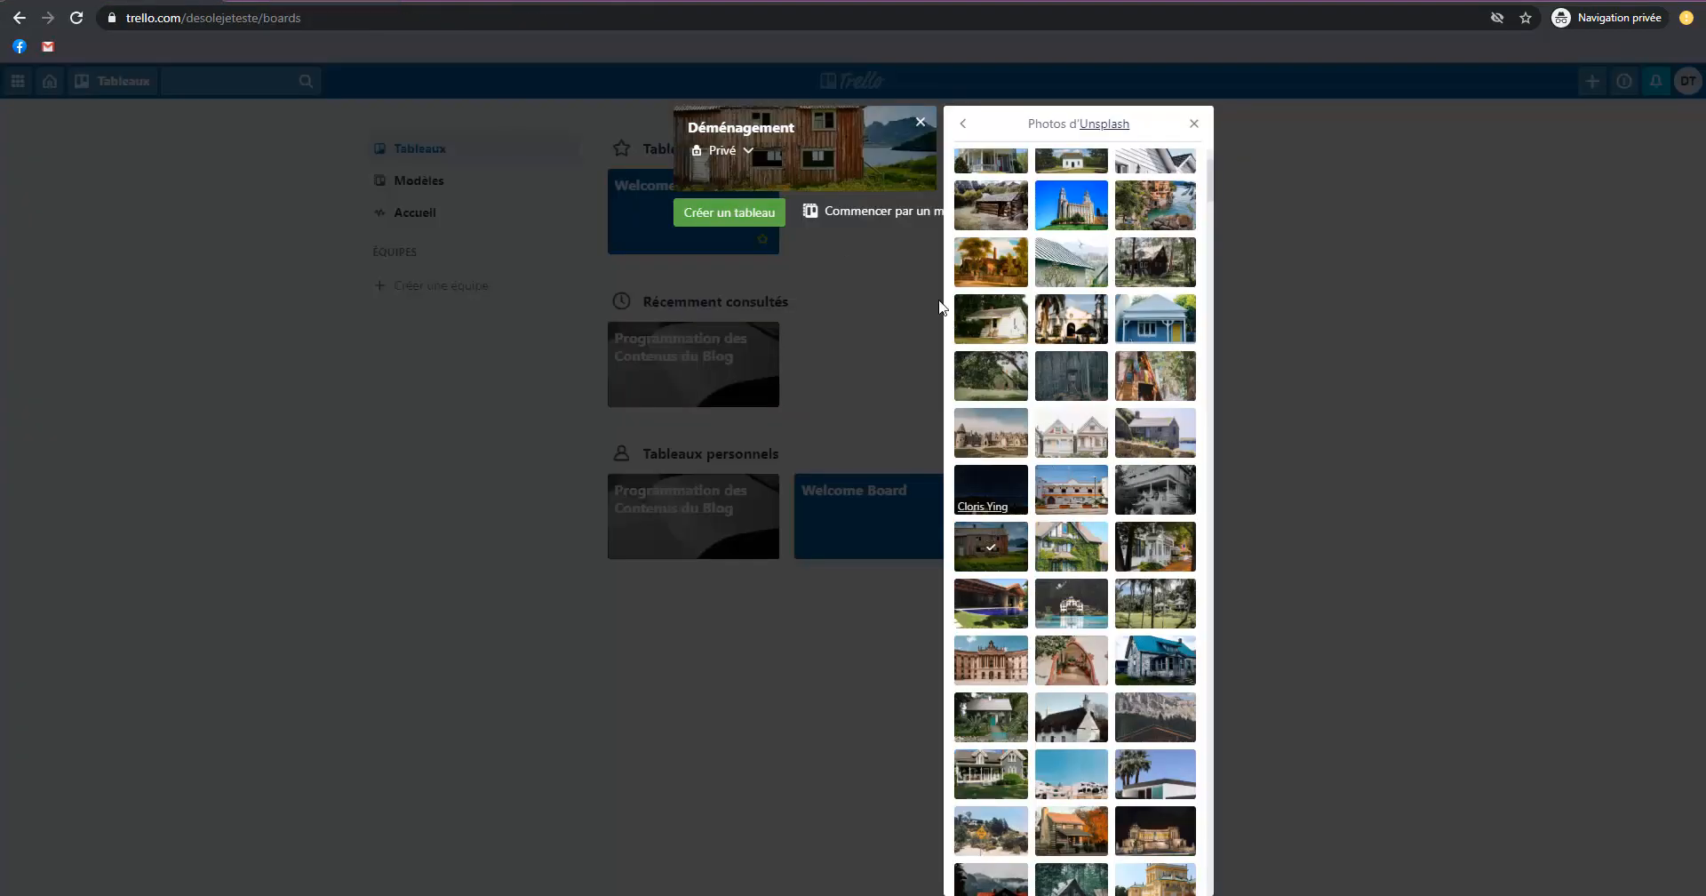
left_click(810, 174)
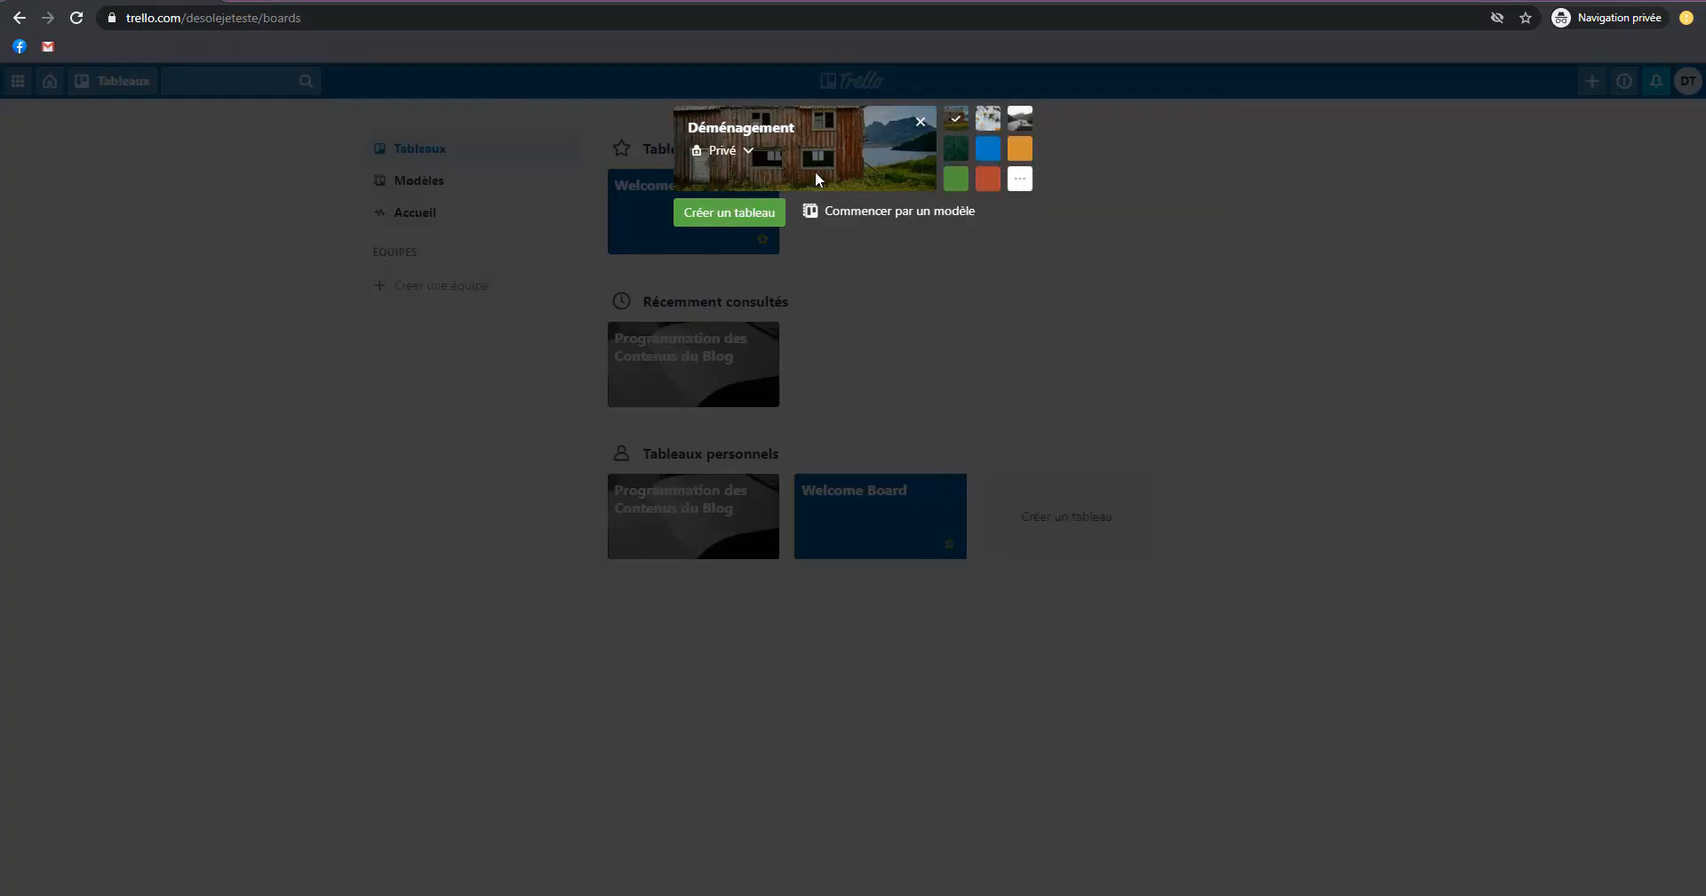
left_click(746, 219)
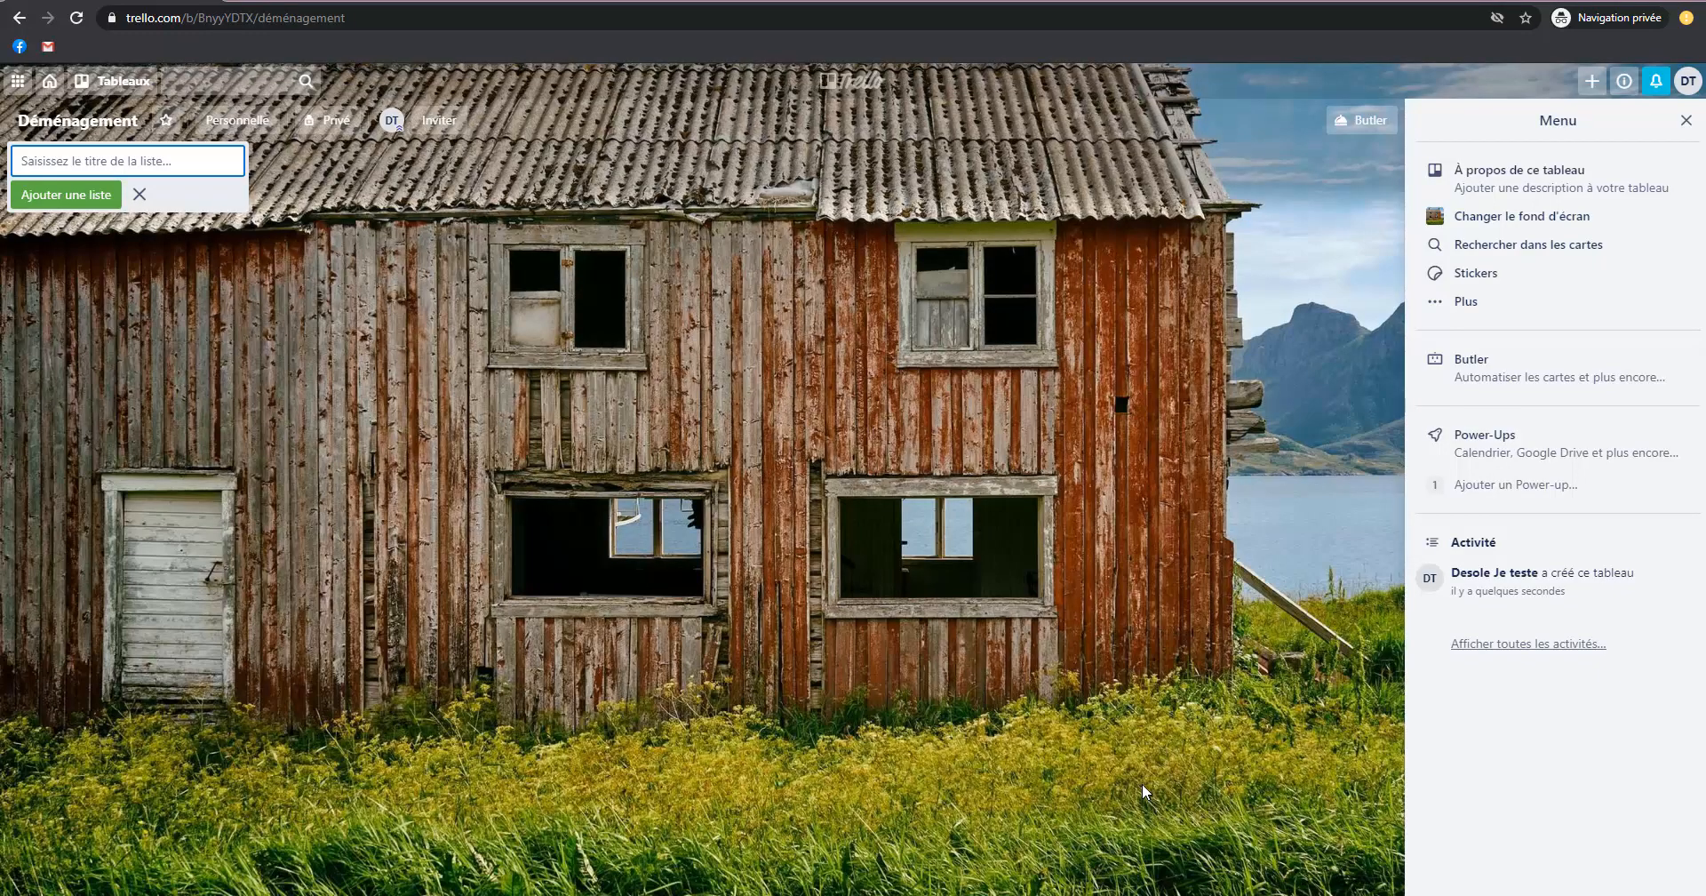
Mark the Déménagement board as a favourite.
left_click(78, 120)
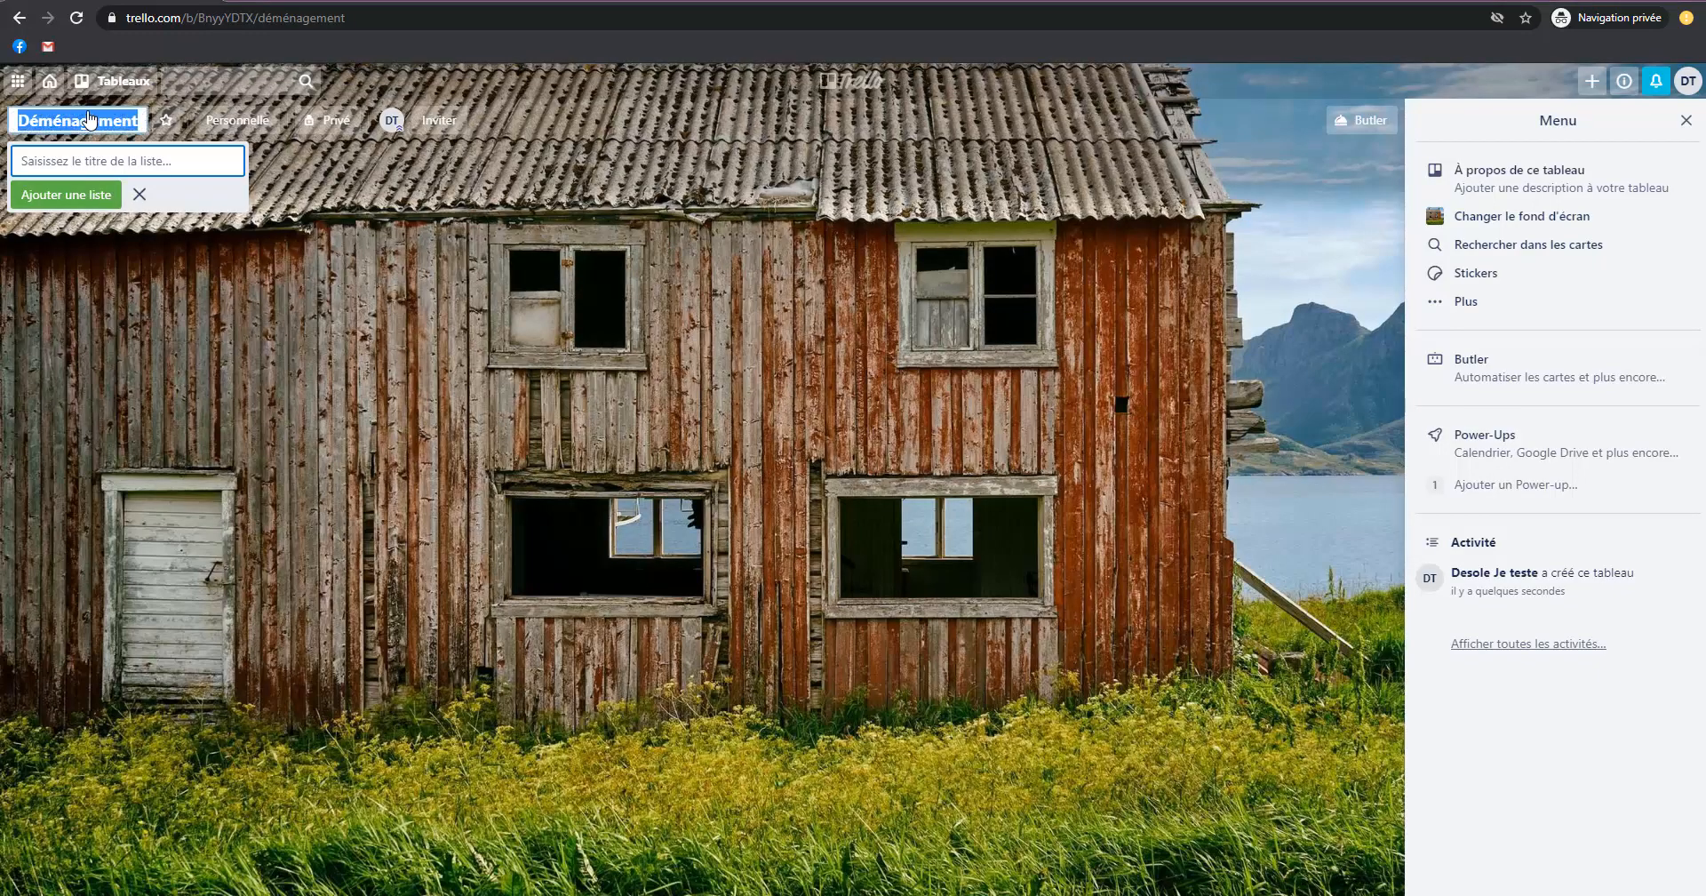
left_click(469, 287)
left_click(166, 121)
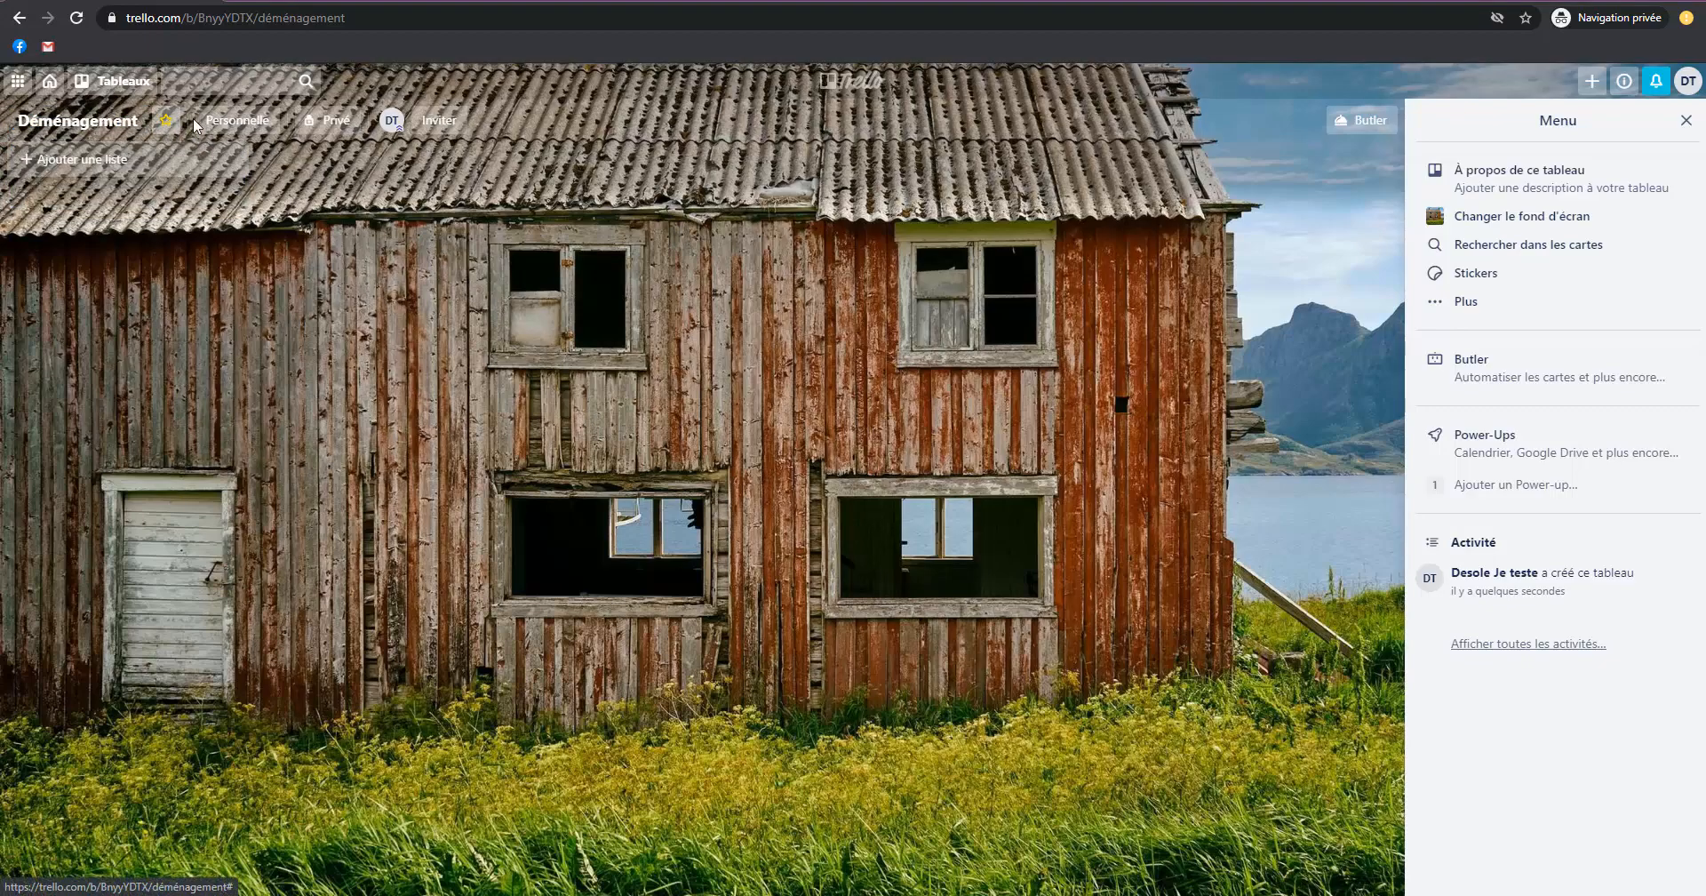
Examine the team assignment and visibility options of the Déménagement board.
left_click(252, 129)
left_click(338, 218)
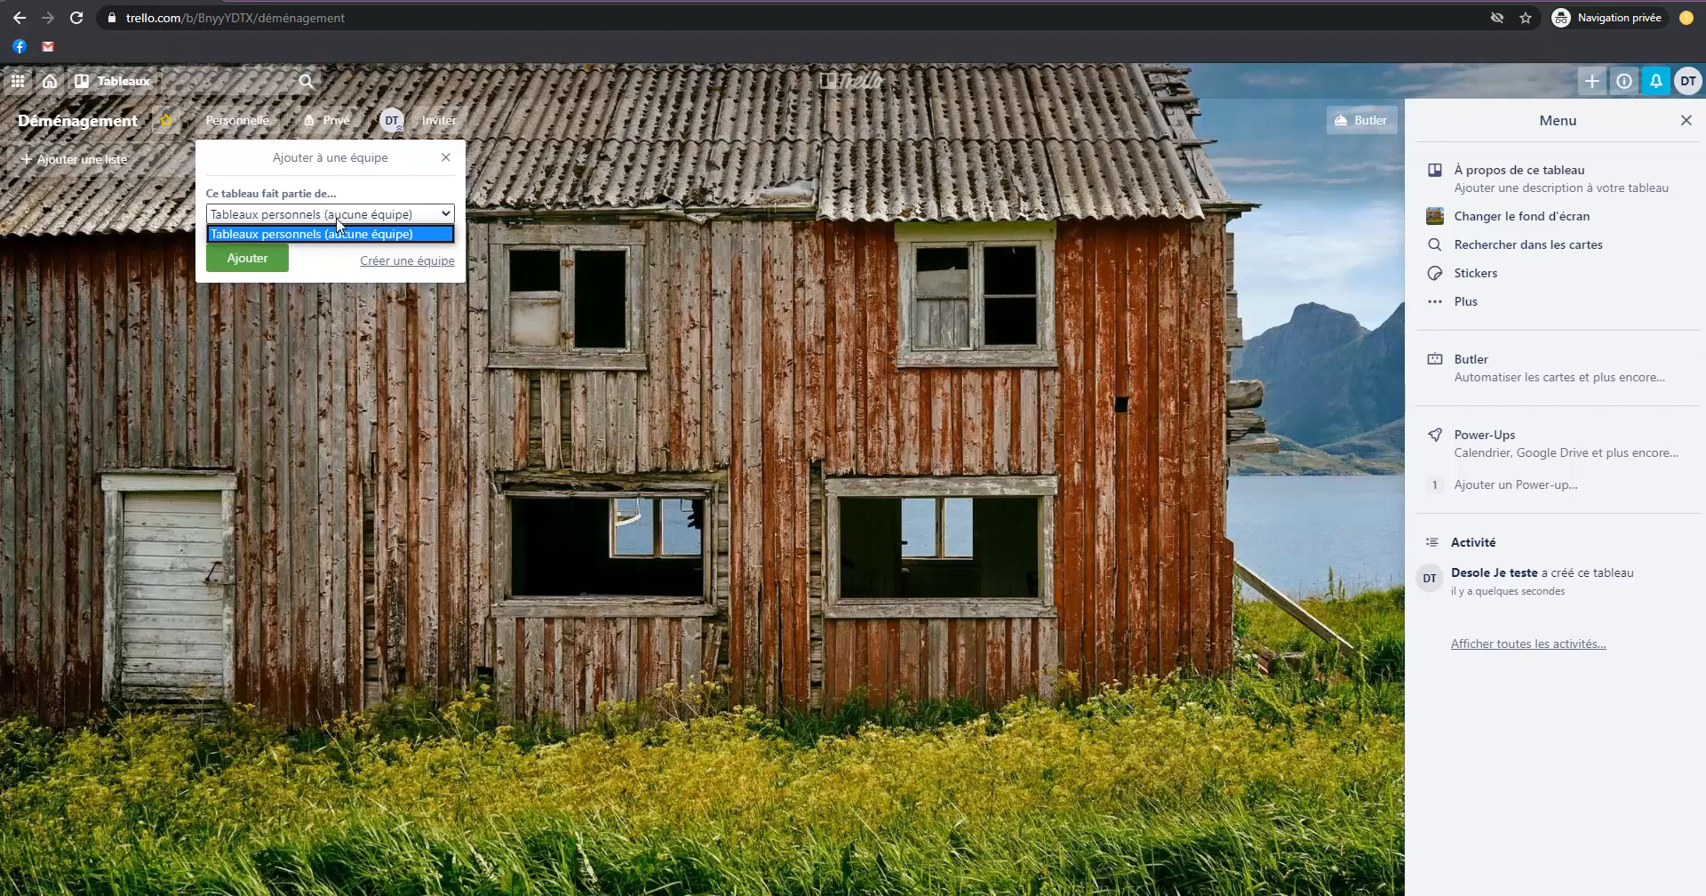
left_click(337, 220)
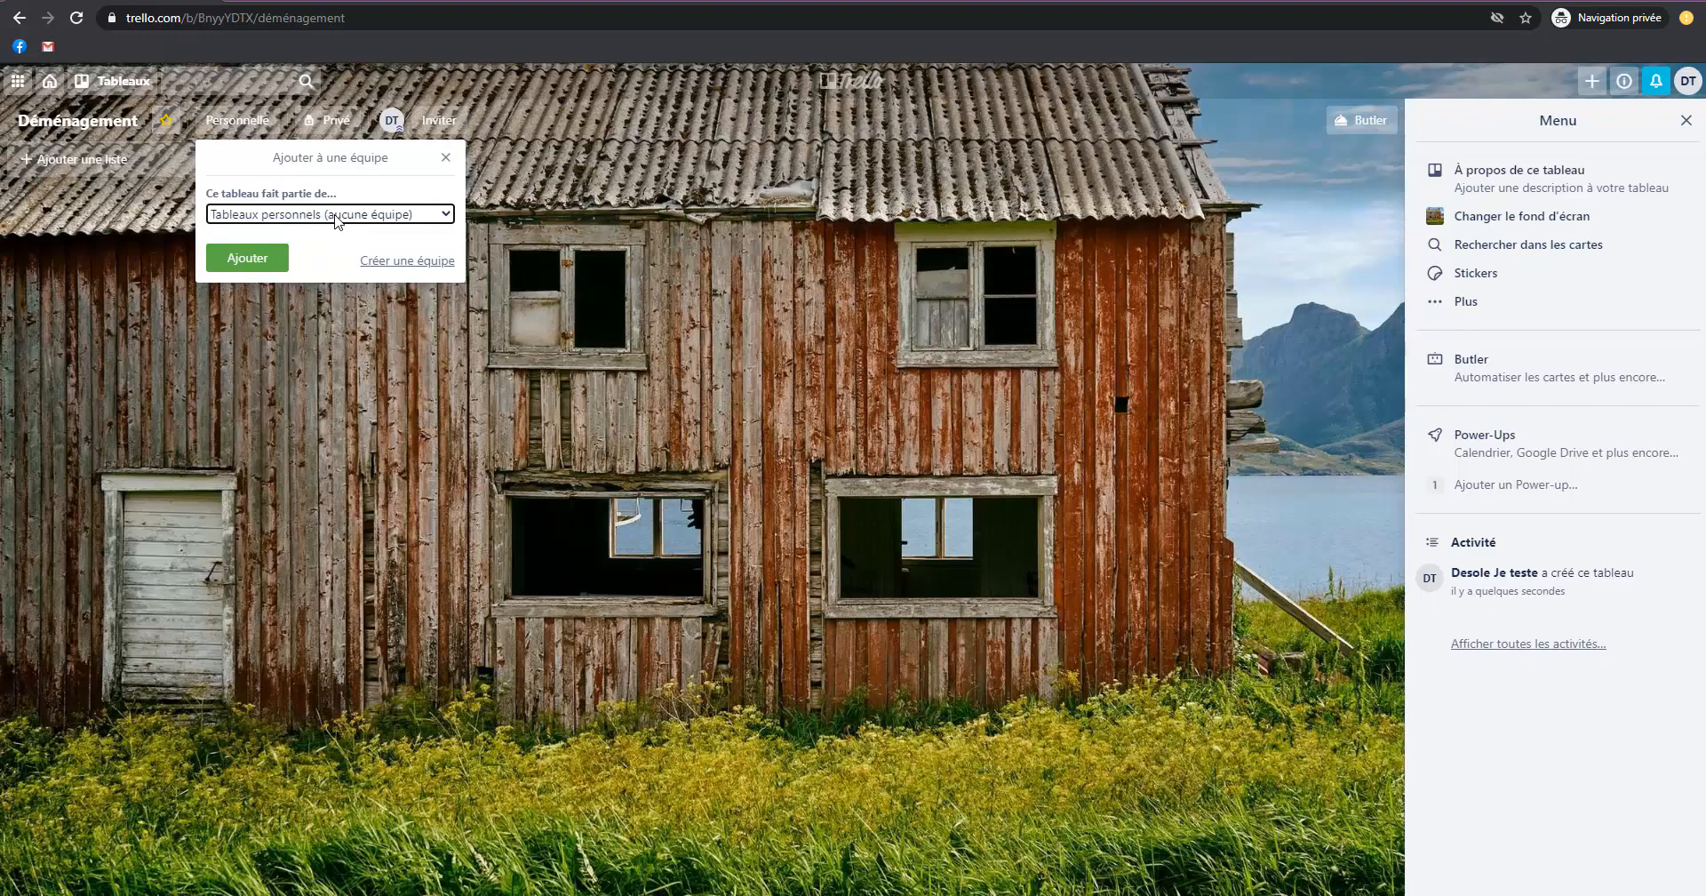
left_click(612, 314)
left_click(319, 123)
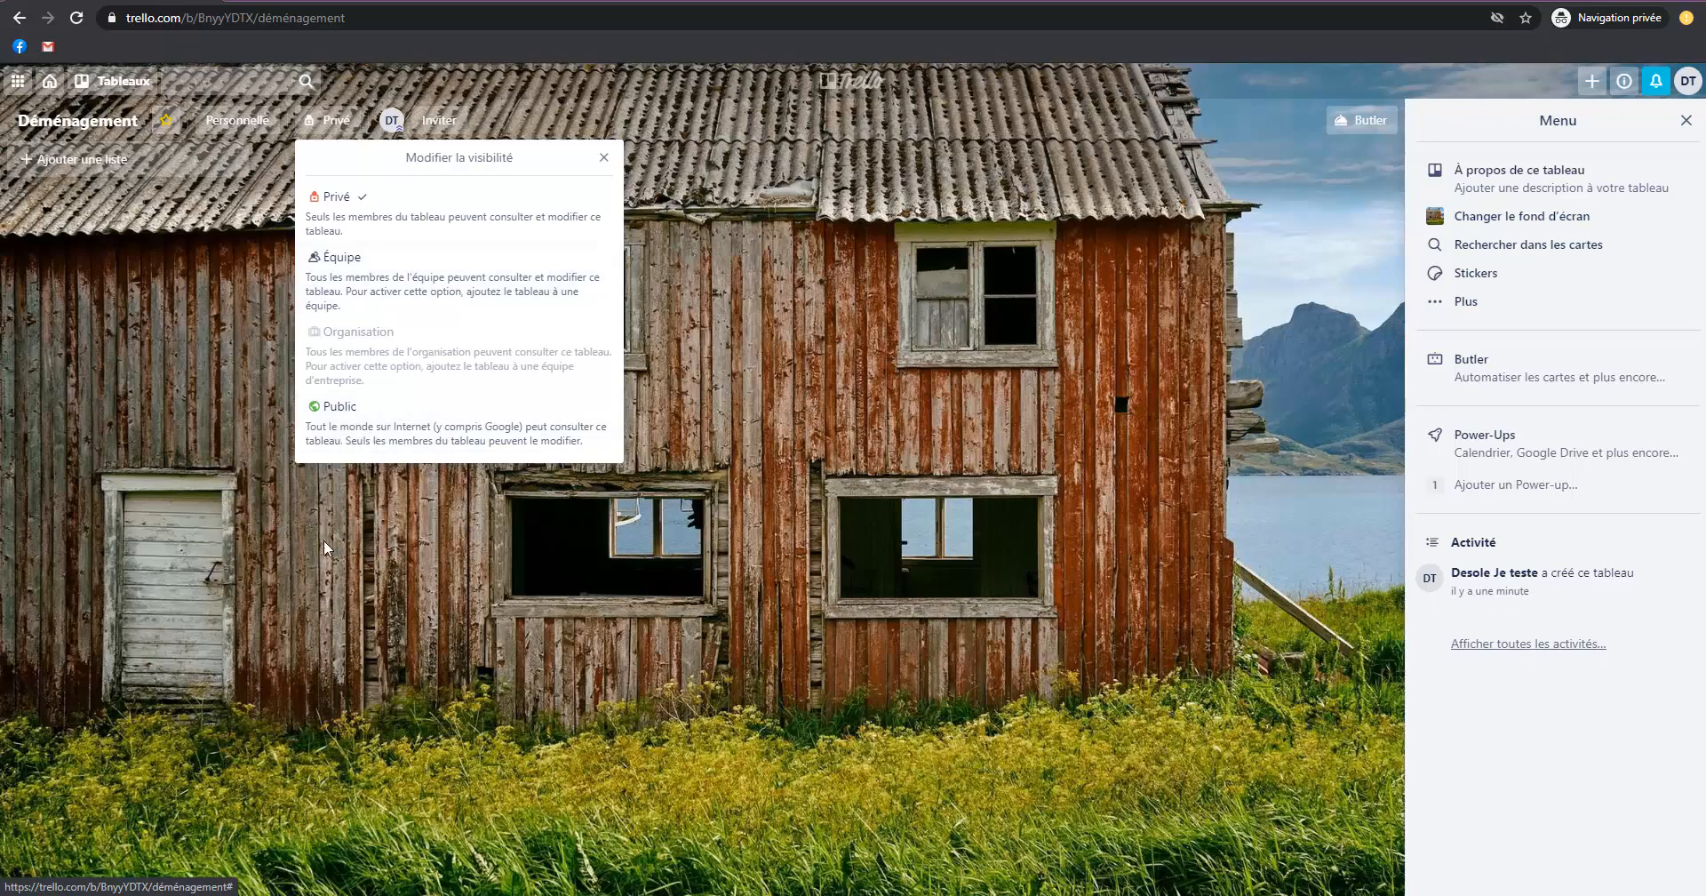
left_click(272, 534)
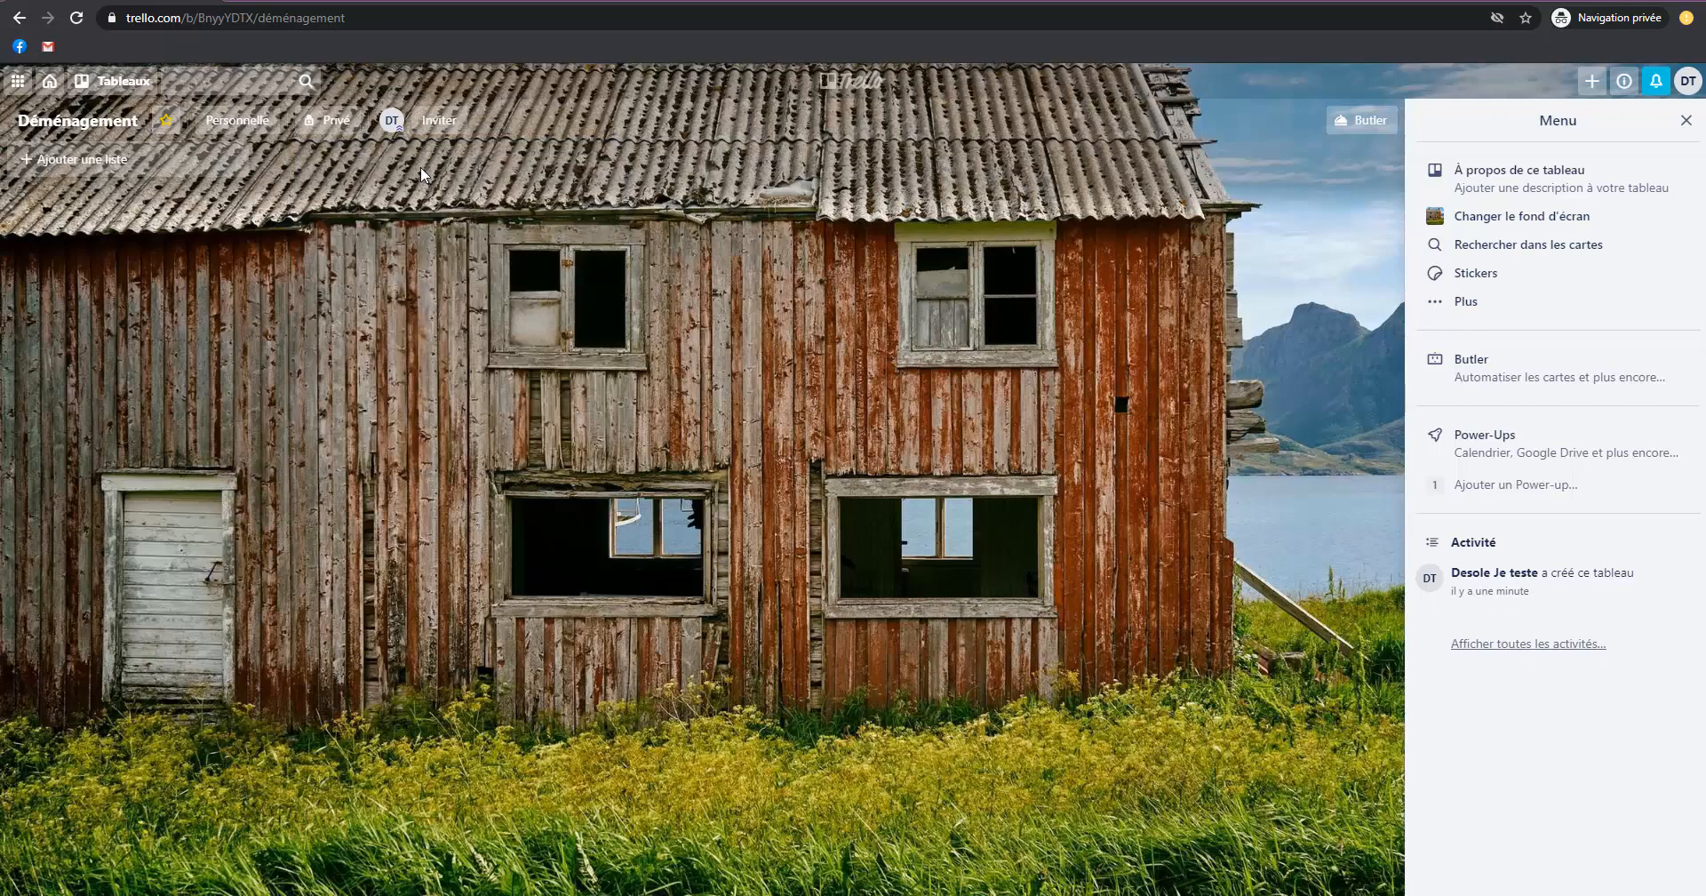
View the permission levels available for the board's existing member.
left_click(388, 121)
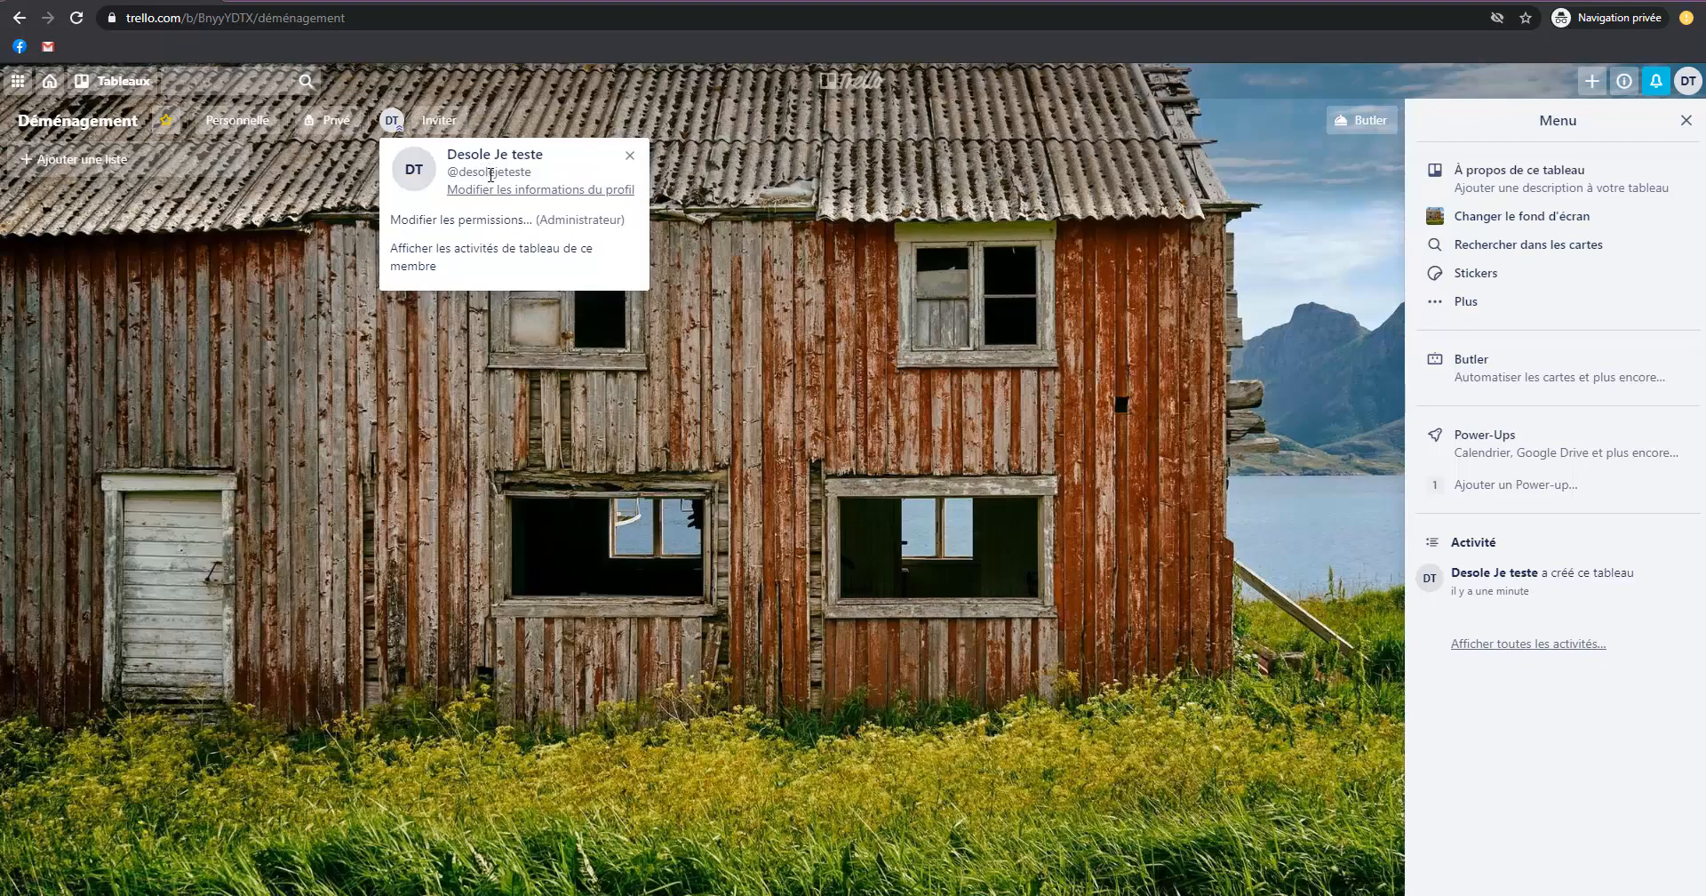
left_click(484, 221)
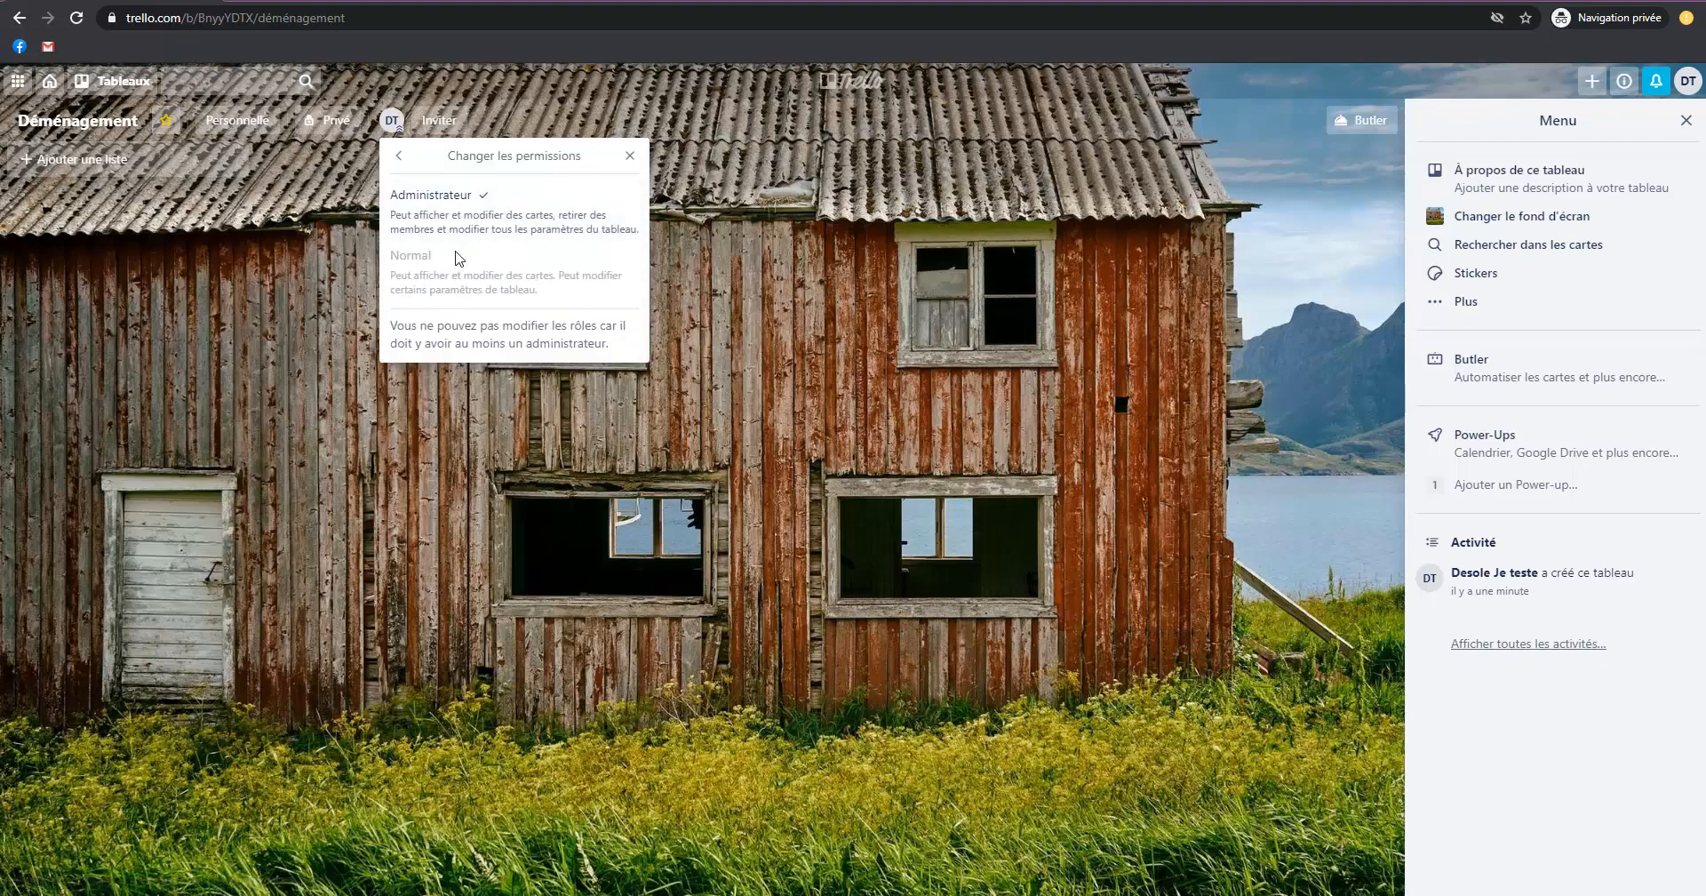
left_click(399, 156)
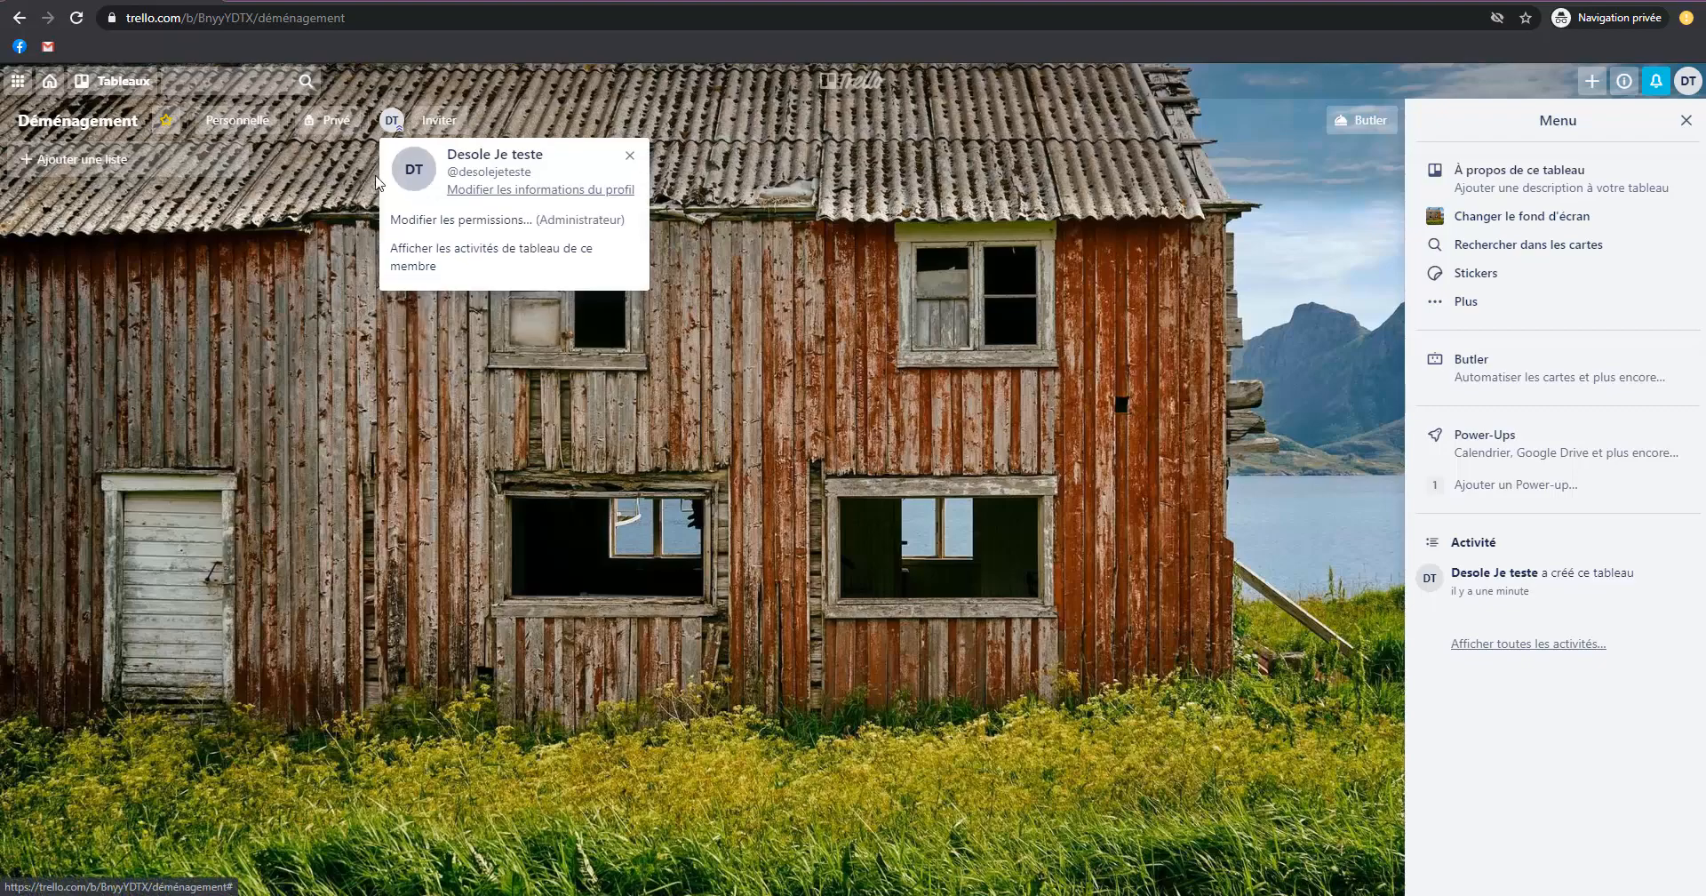
Create a team named "Famille" of type Autre from the board's invitation option.
left_click(430, 125)
left_click(442, 124)
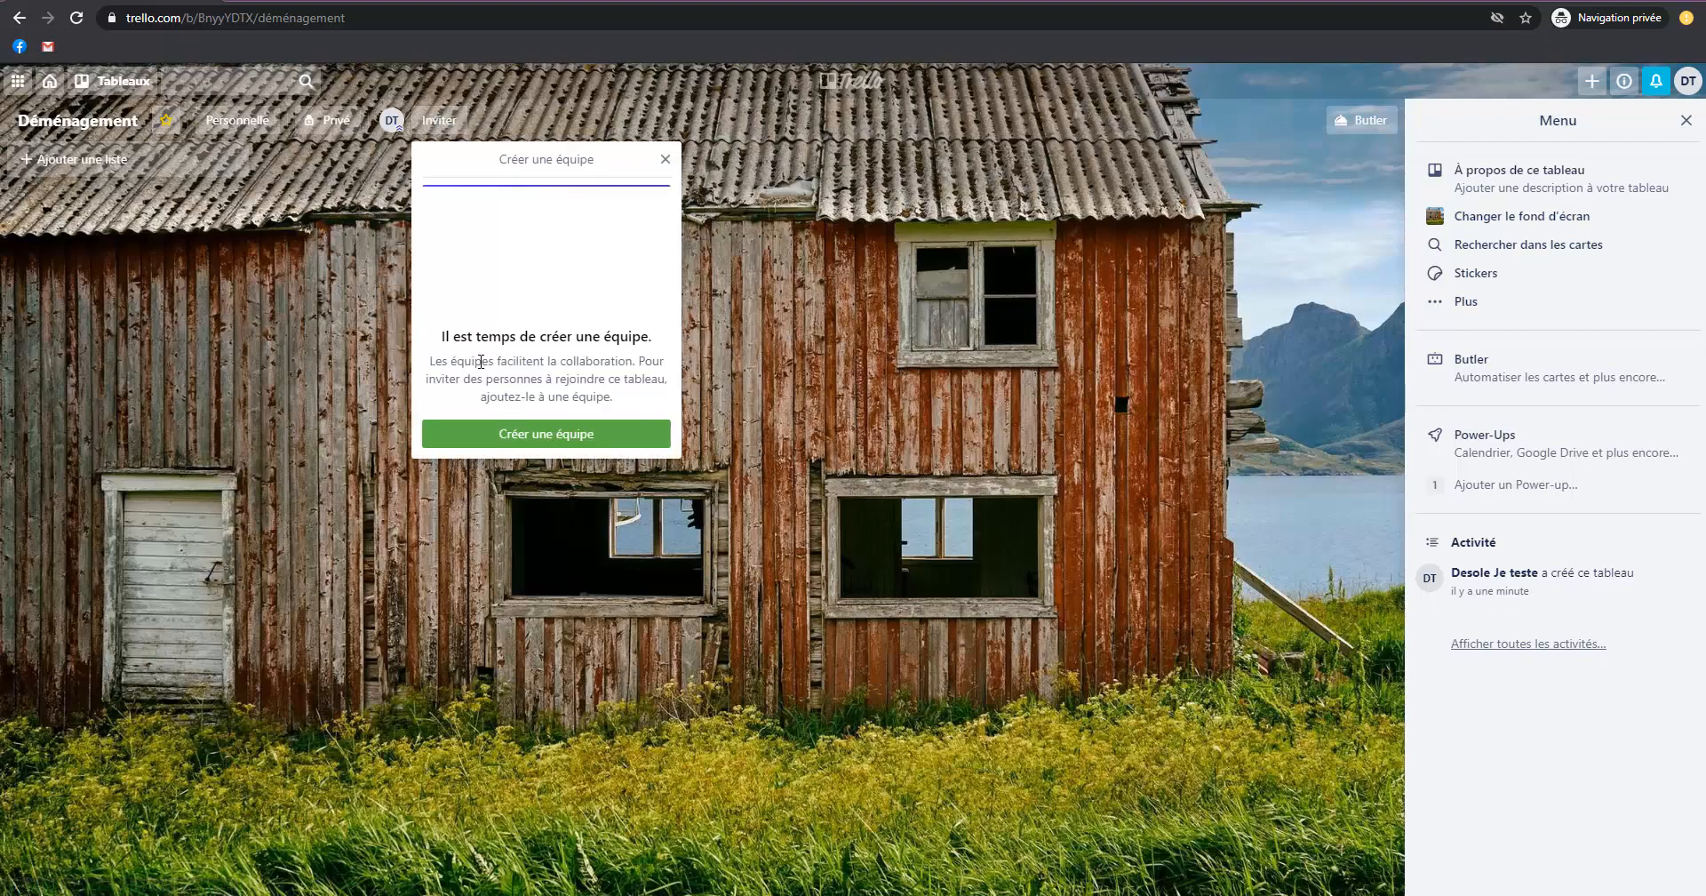
left_click(530, 436)
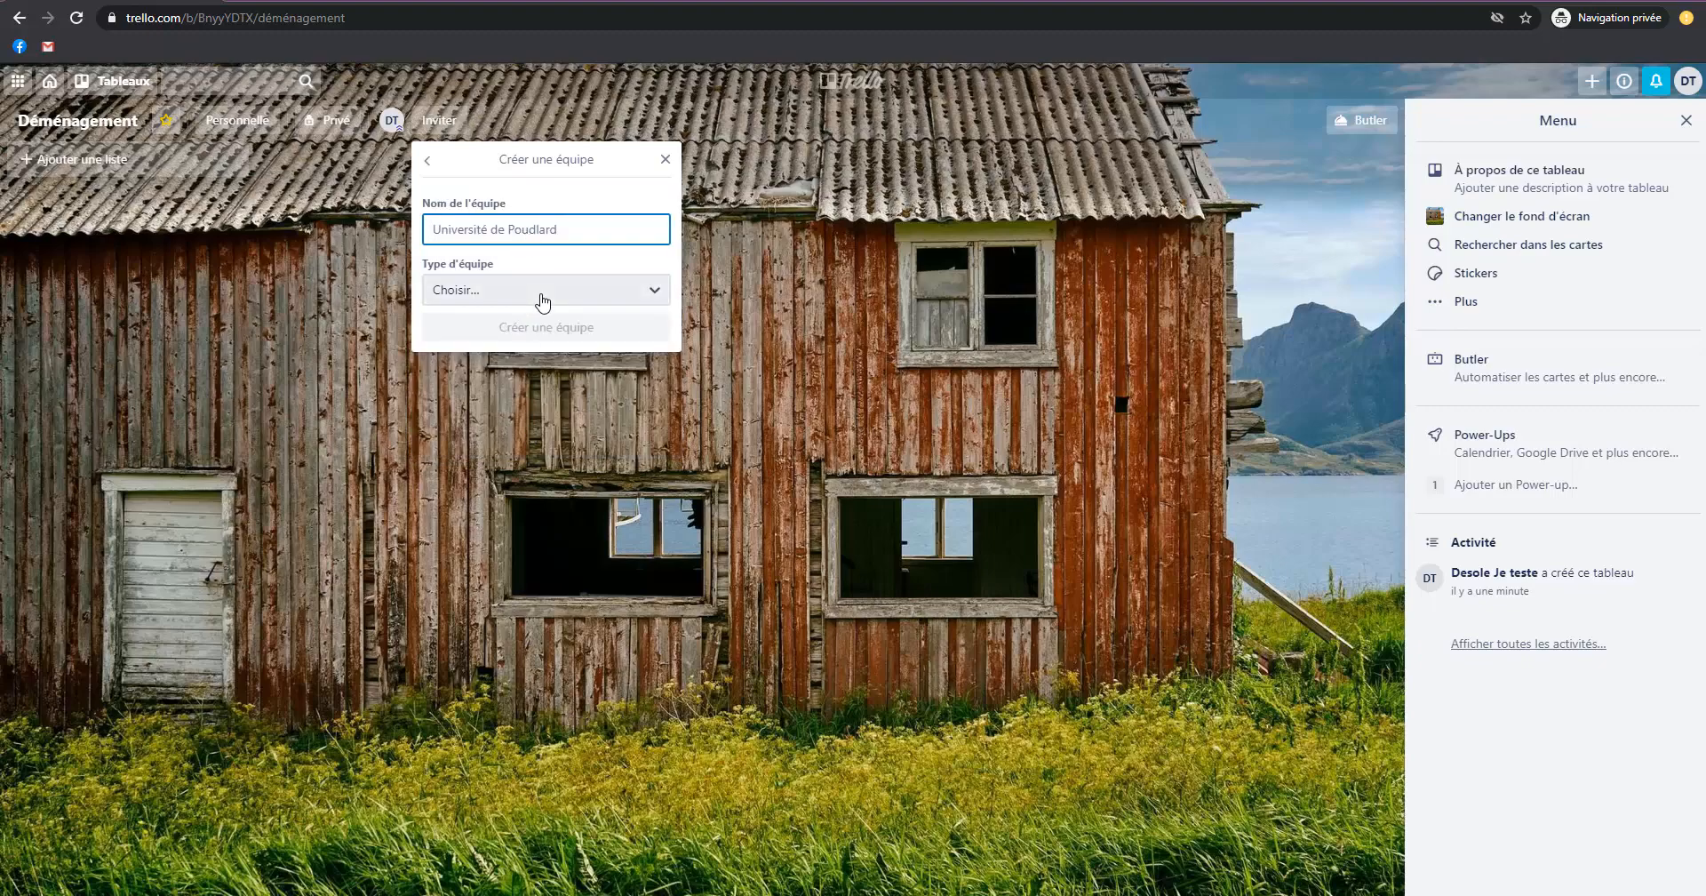
type("Famille")
left_click(544, 301)
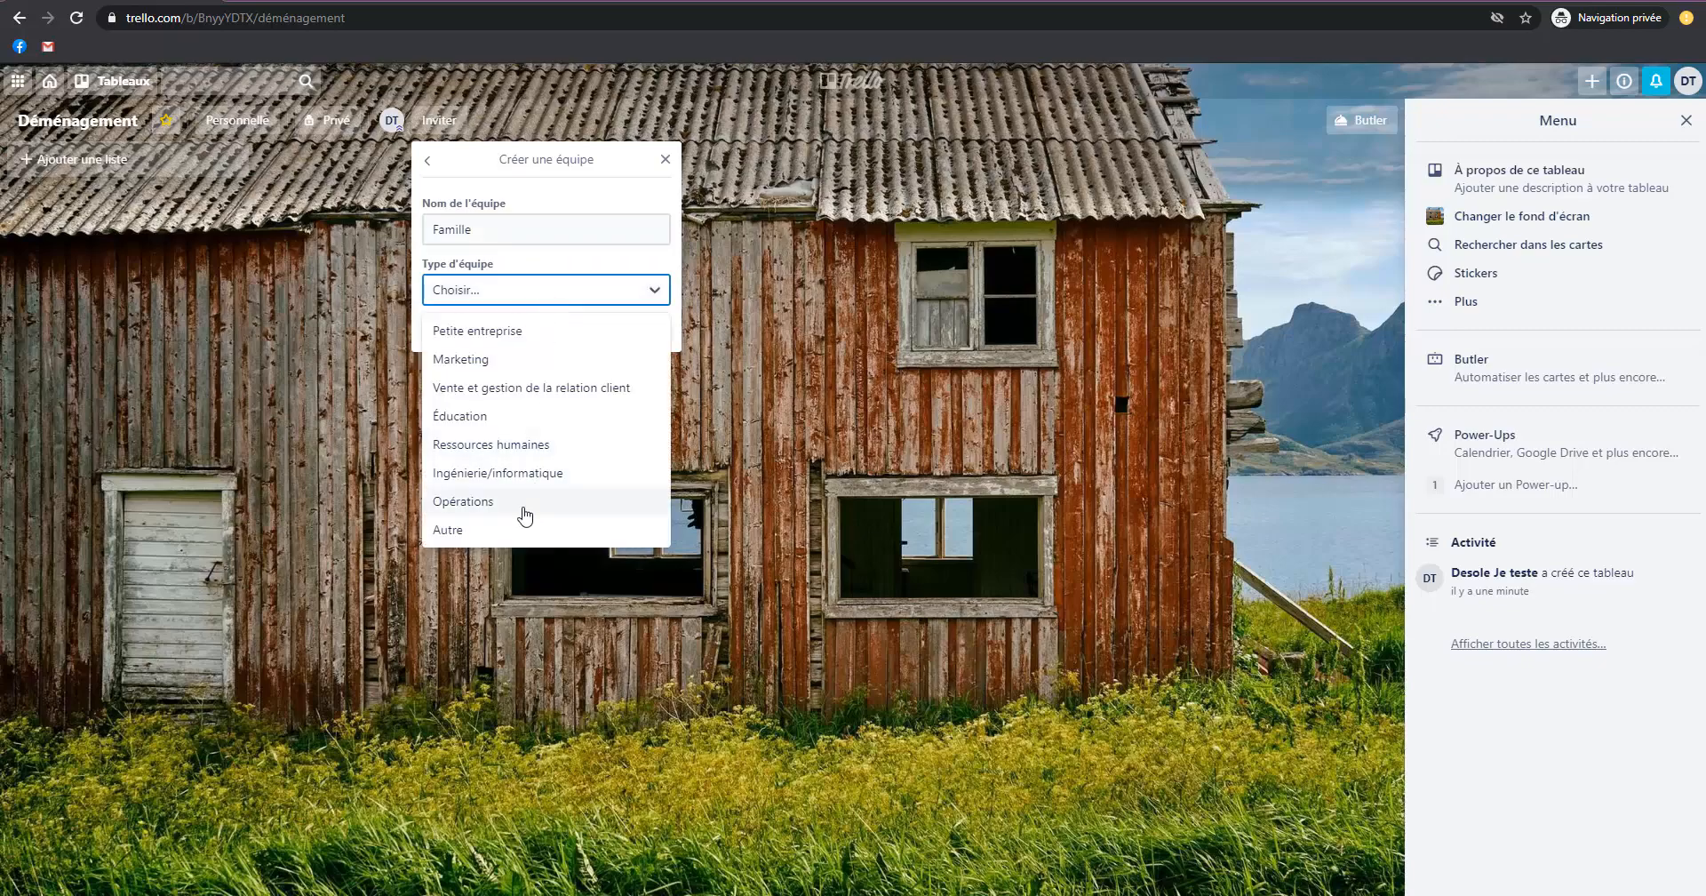
left_click(462, 530)
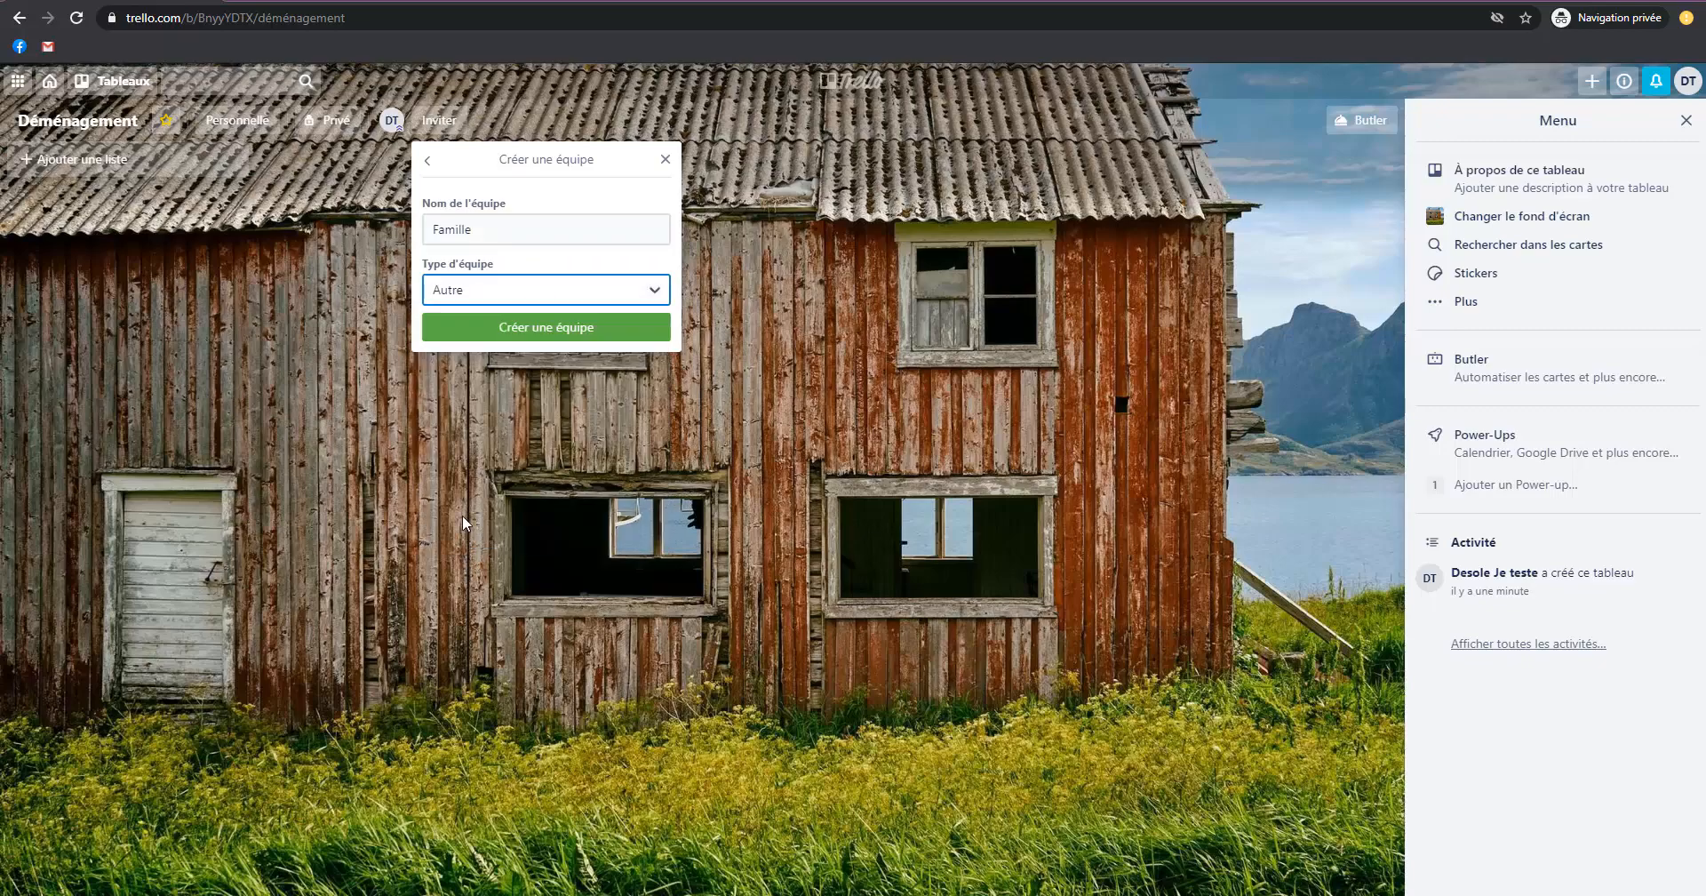
left_click(558, 334)
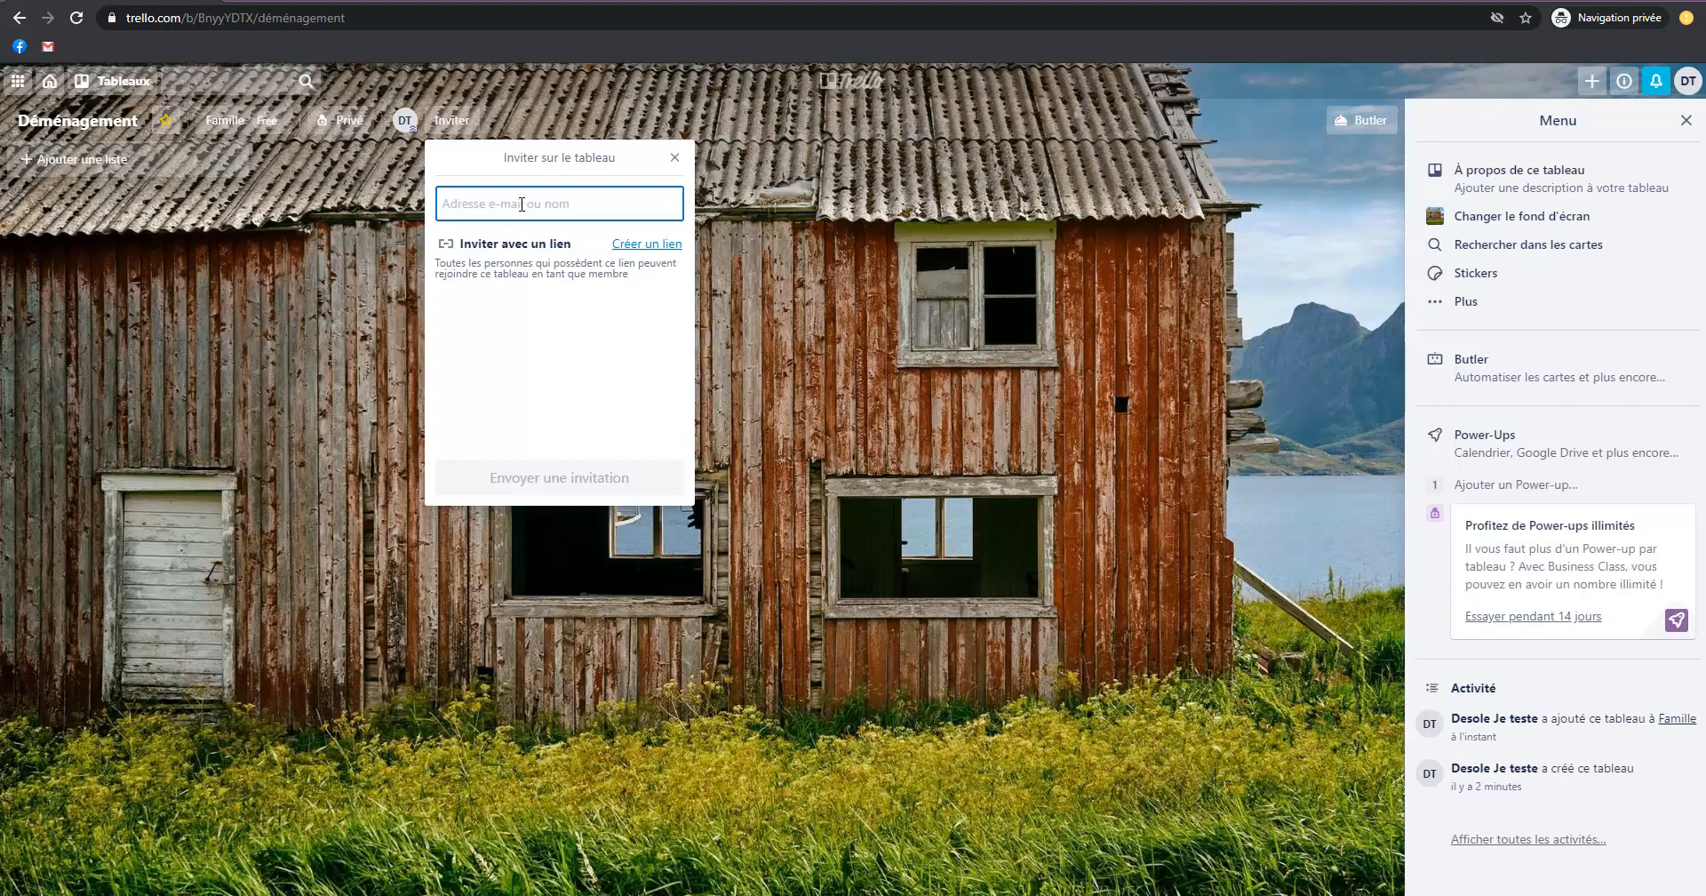
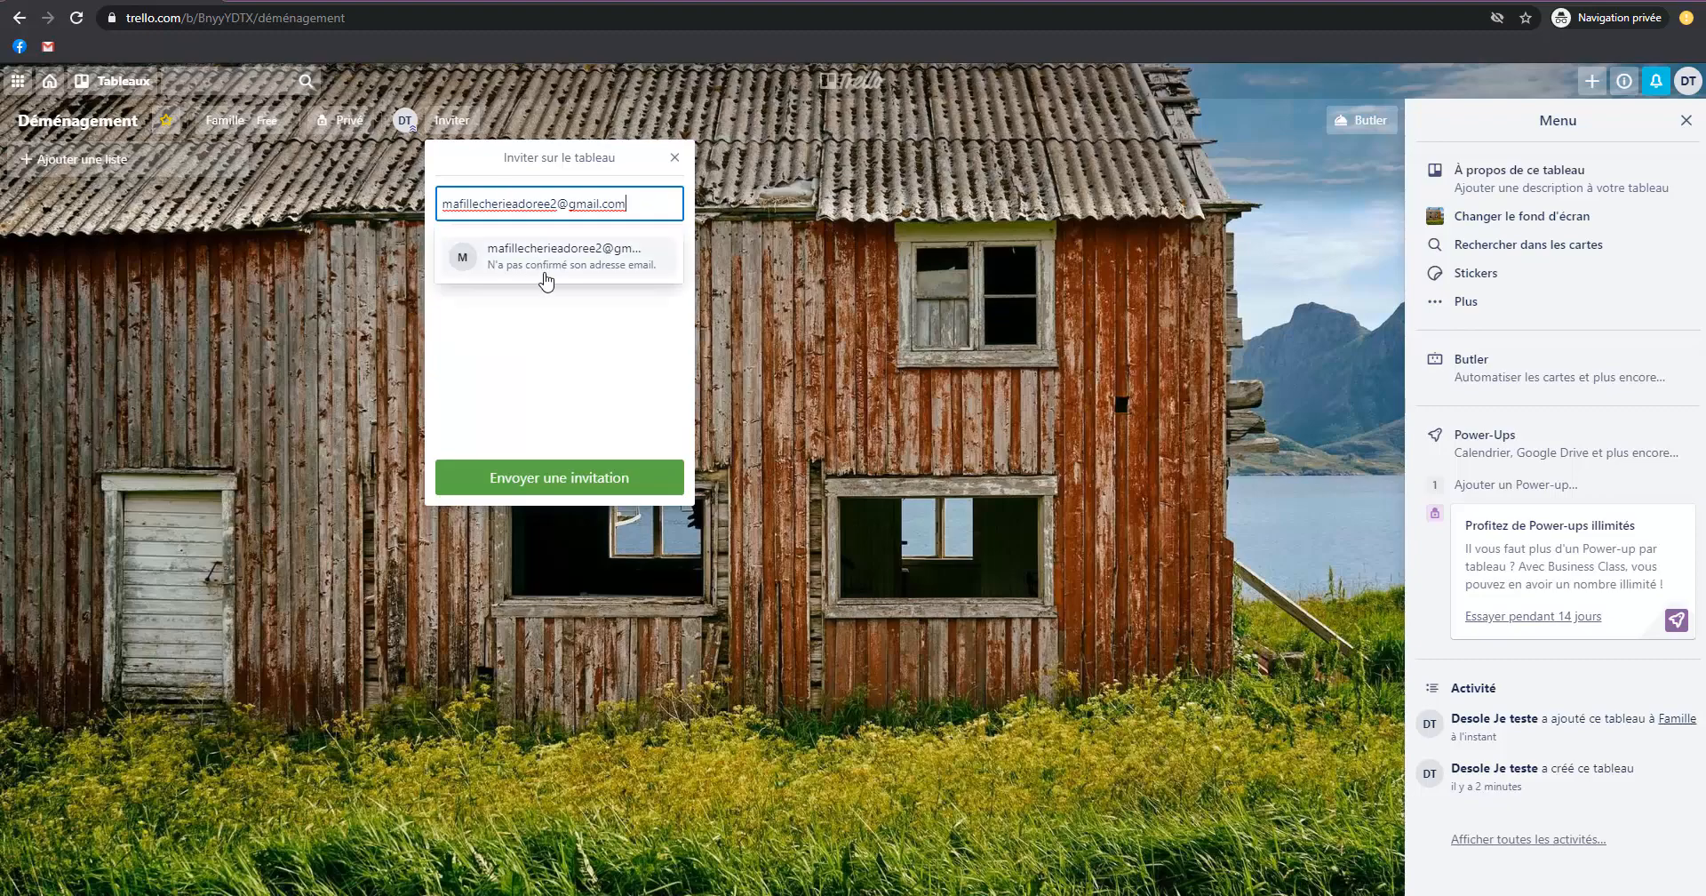
Invite a first family member to the Déménagement board by entering their e-mail address.
left_click(545, 258)
left_click(575, 480)
Send a second board invitation to another family member's e-mail address.
left_click(475, 120)
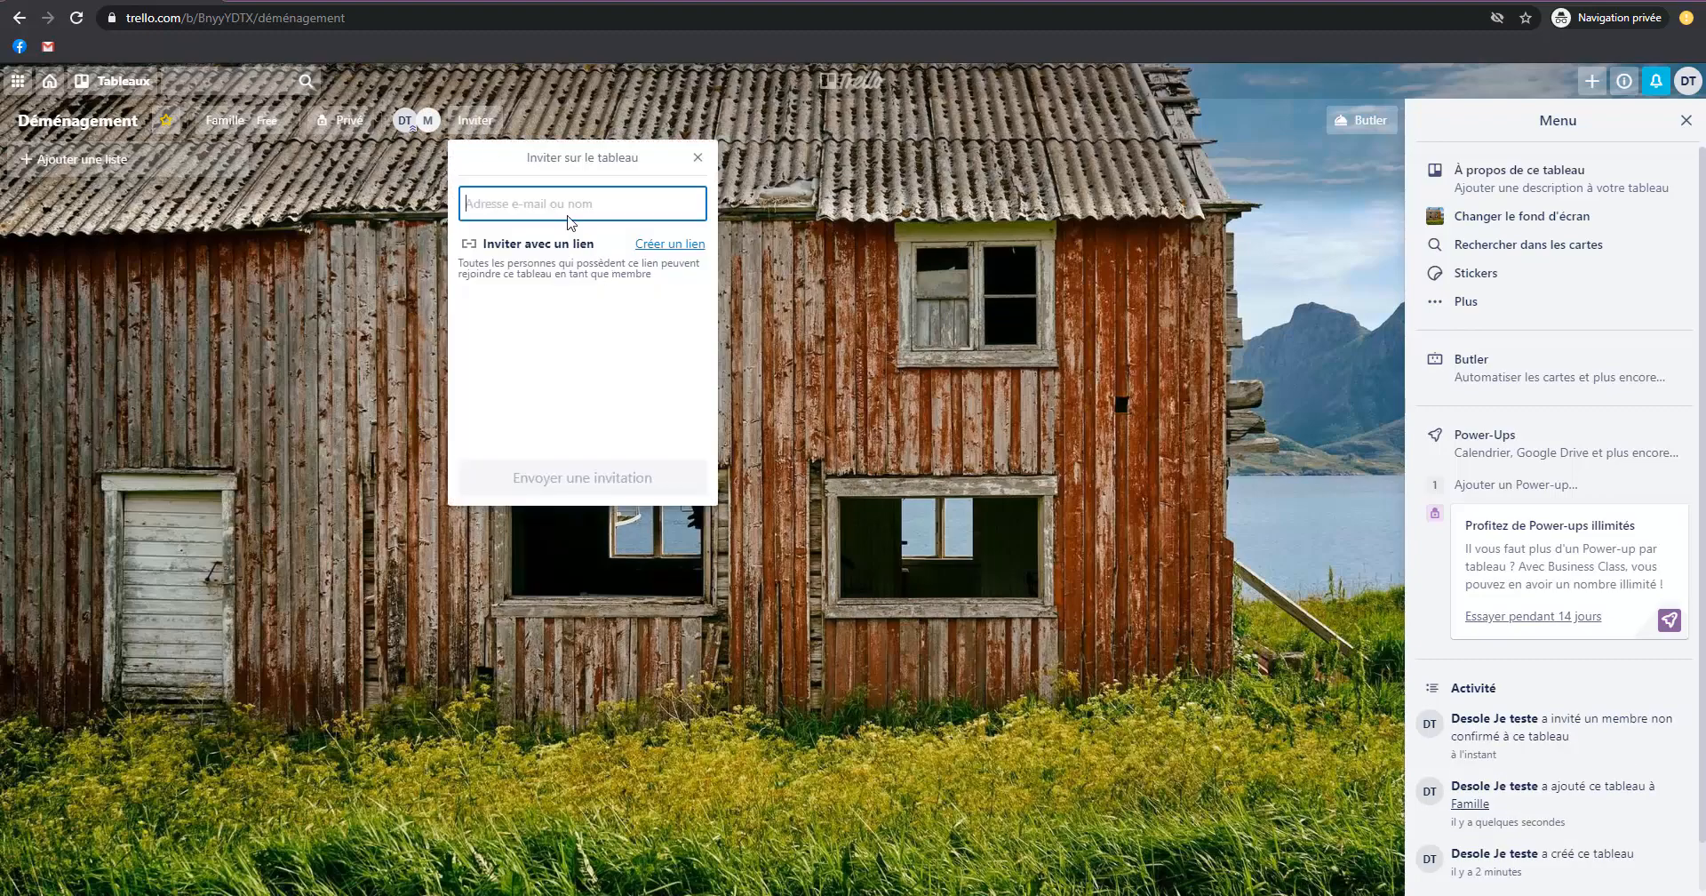
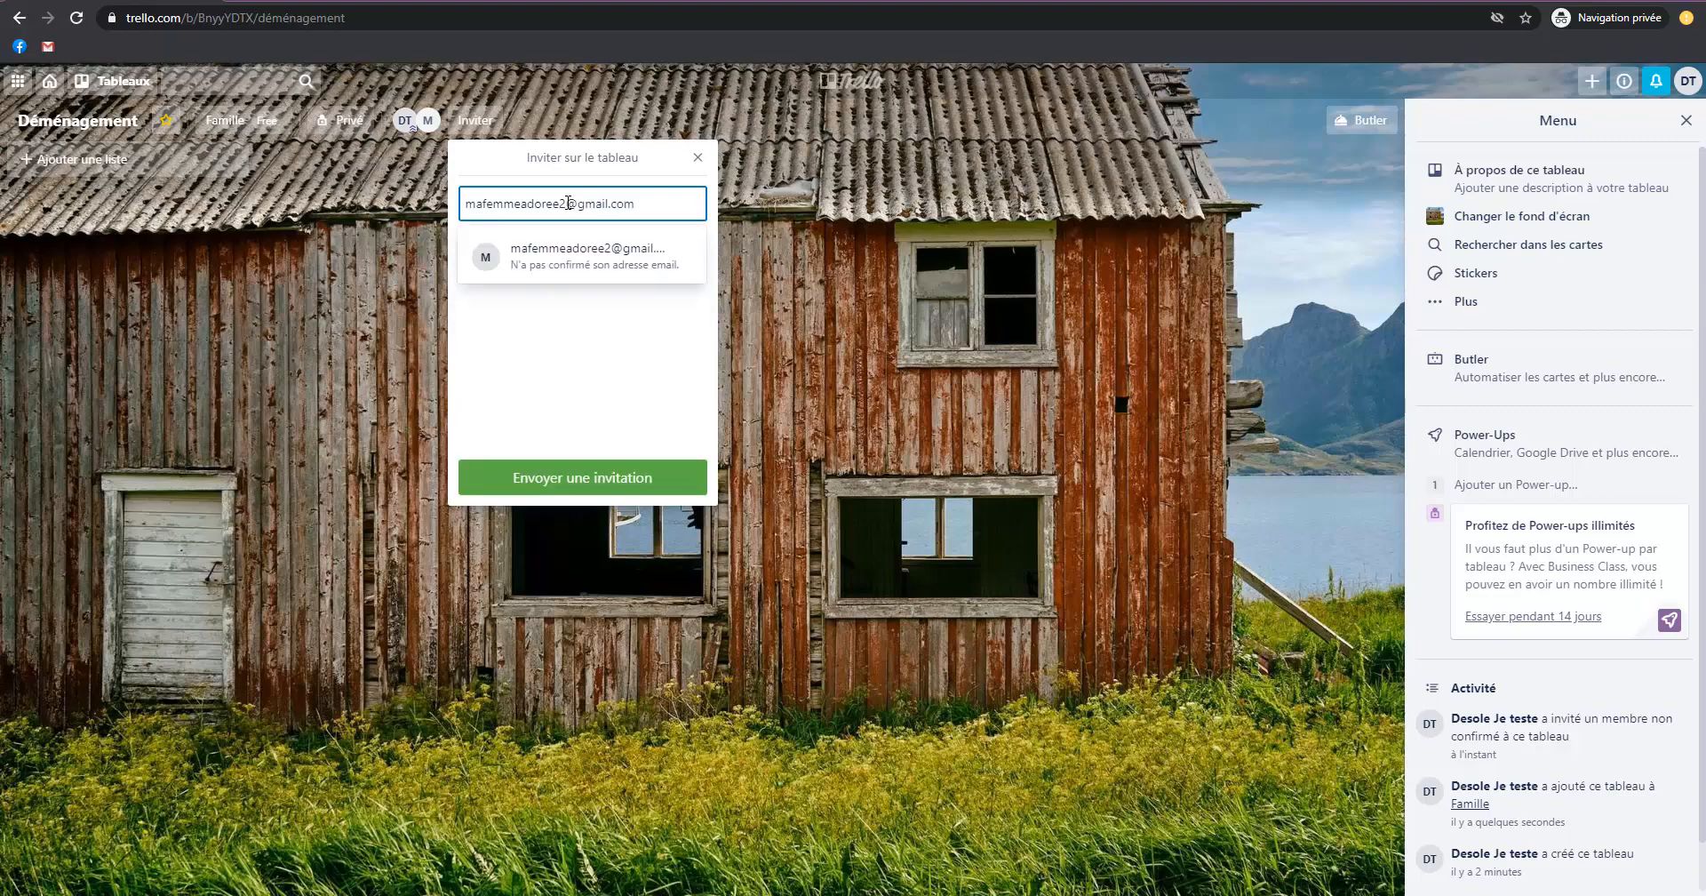
left_click(568, 266)
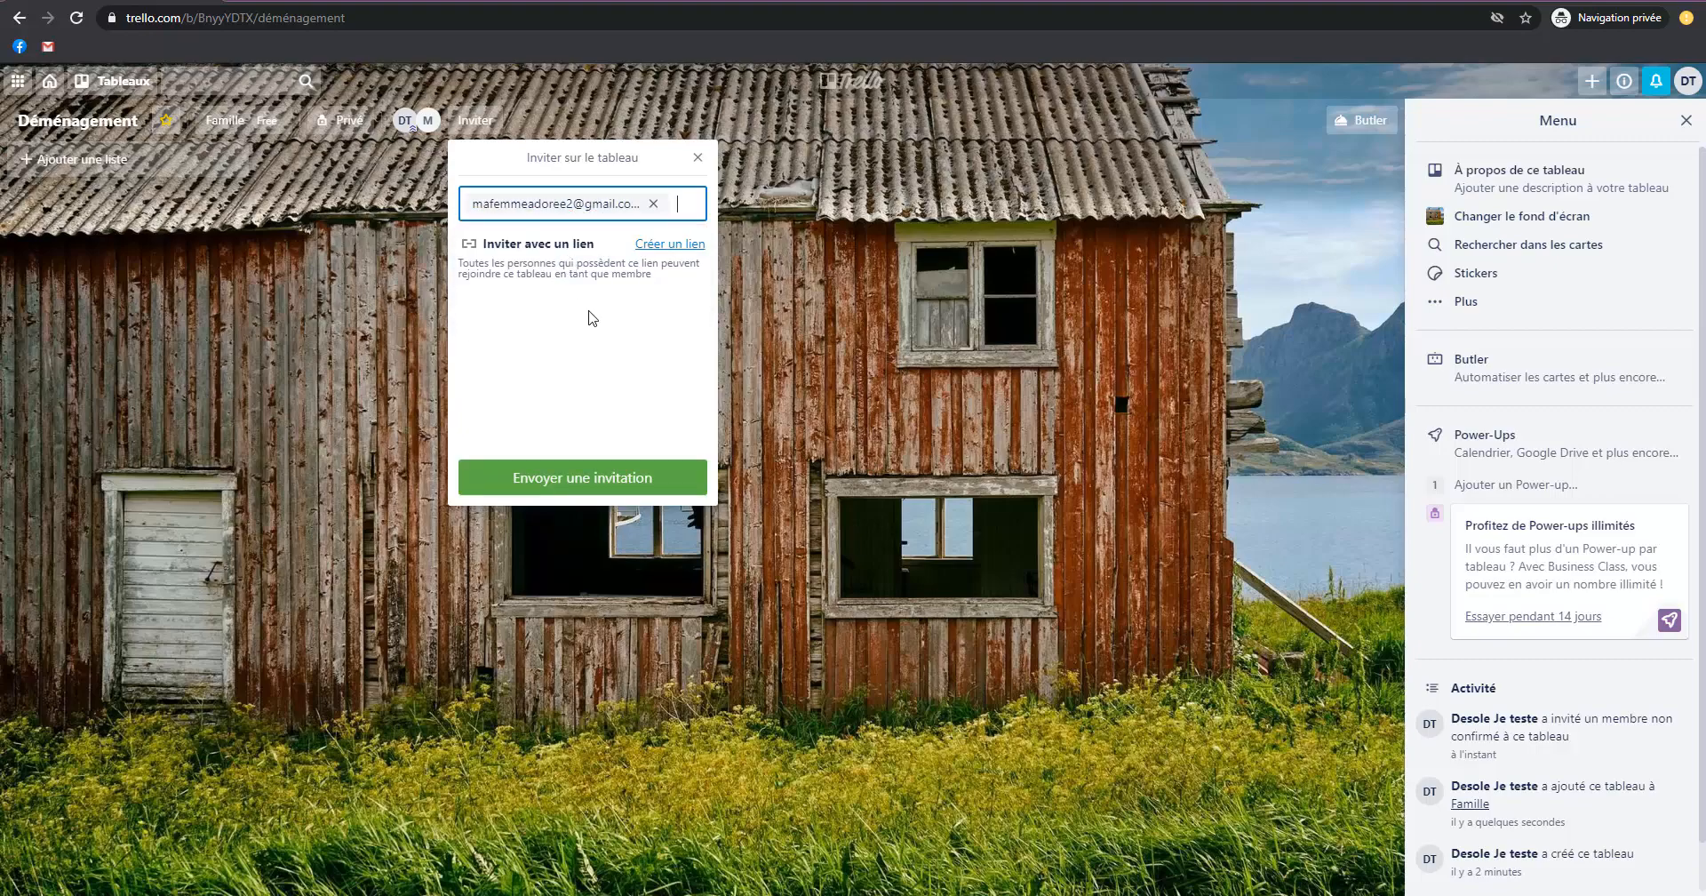
left_click(579, 479)
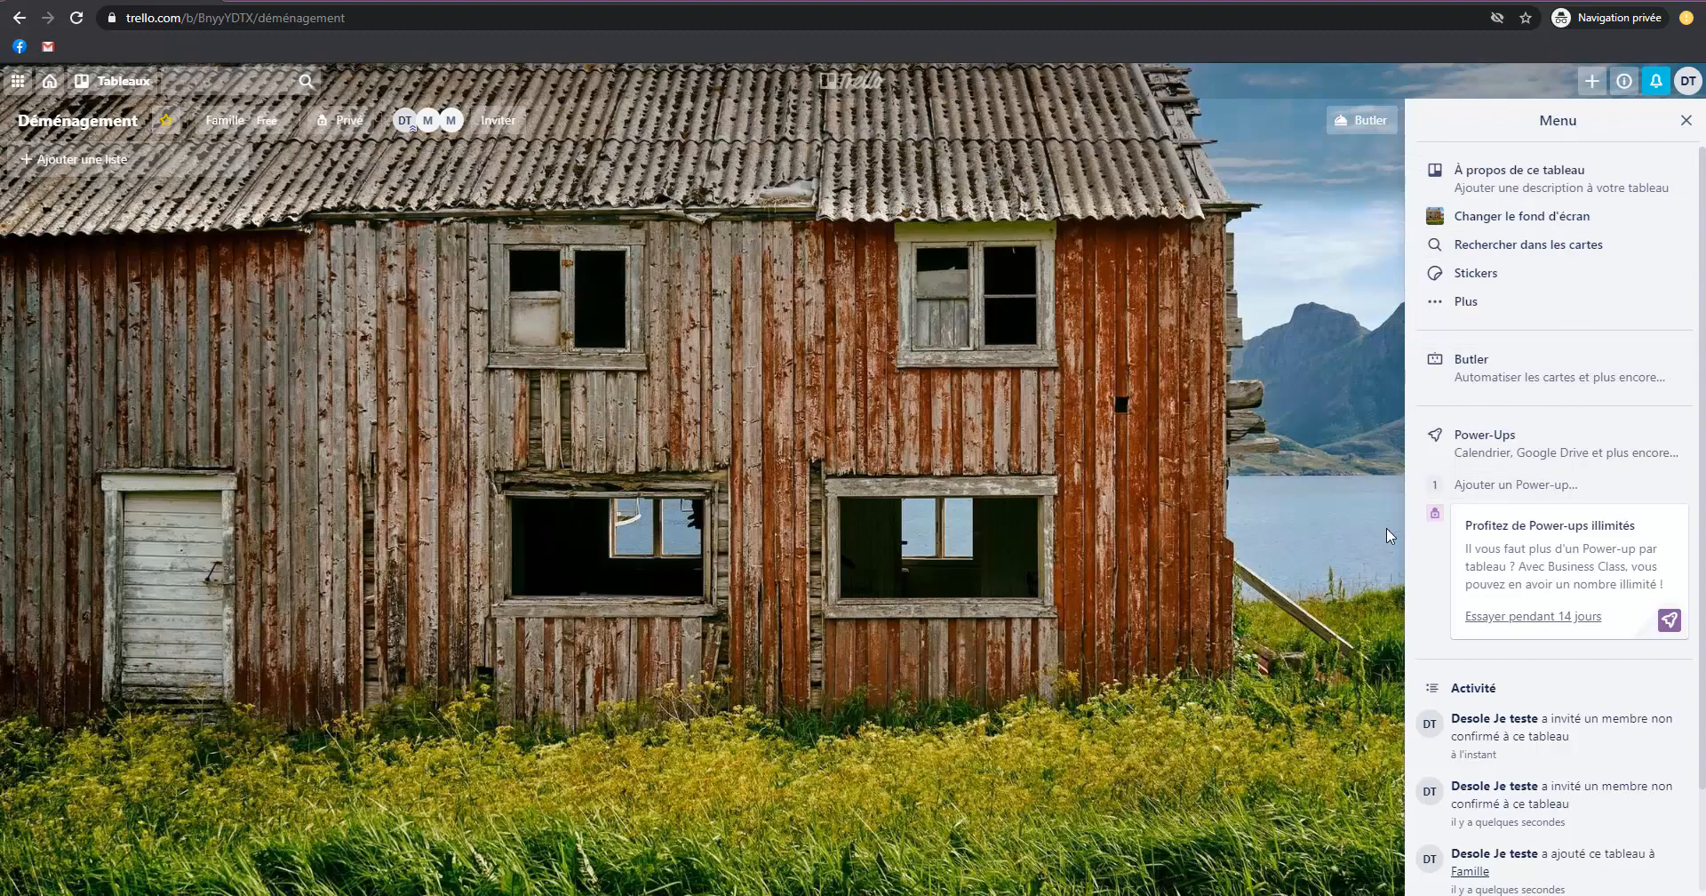
Examine the board menu's sections for the description, background change and stickers.
left_click(1685, 120)
left_click(1643, 120)
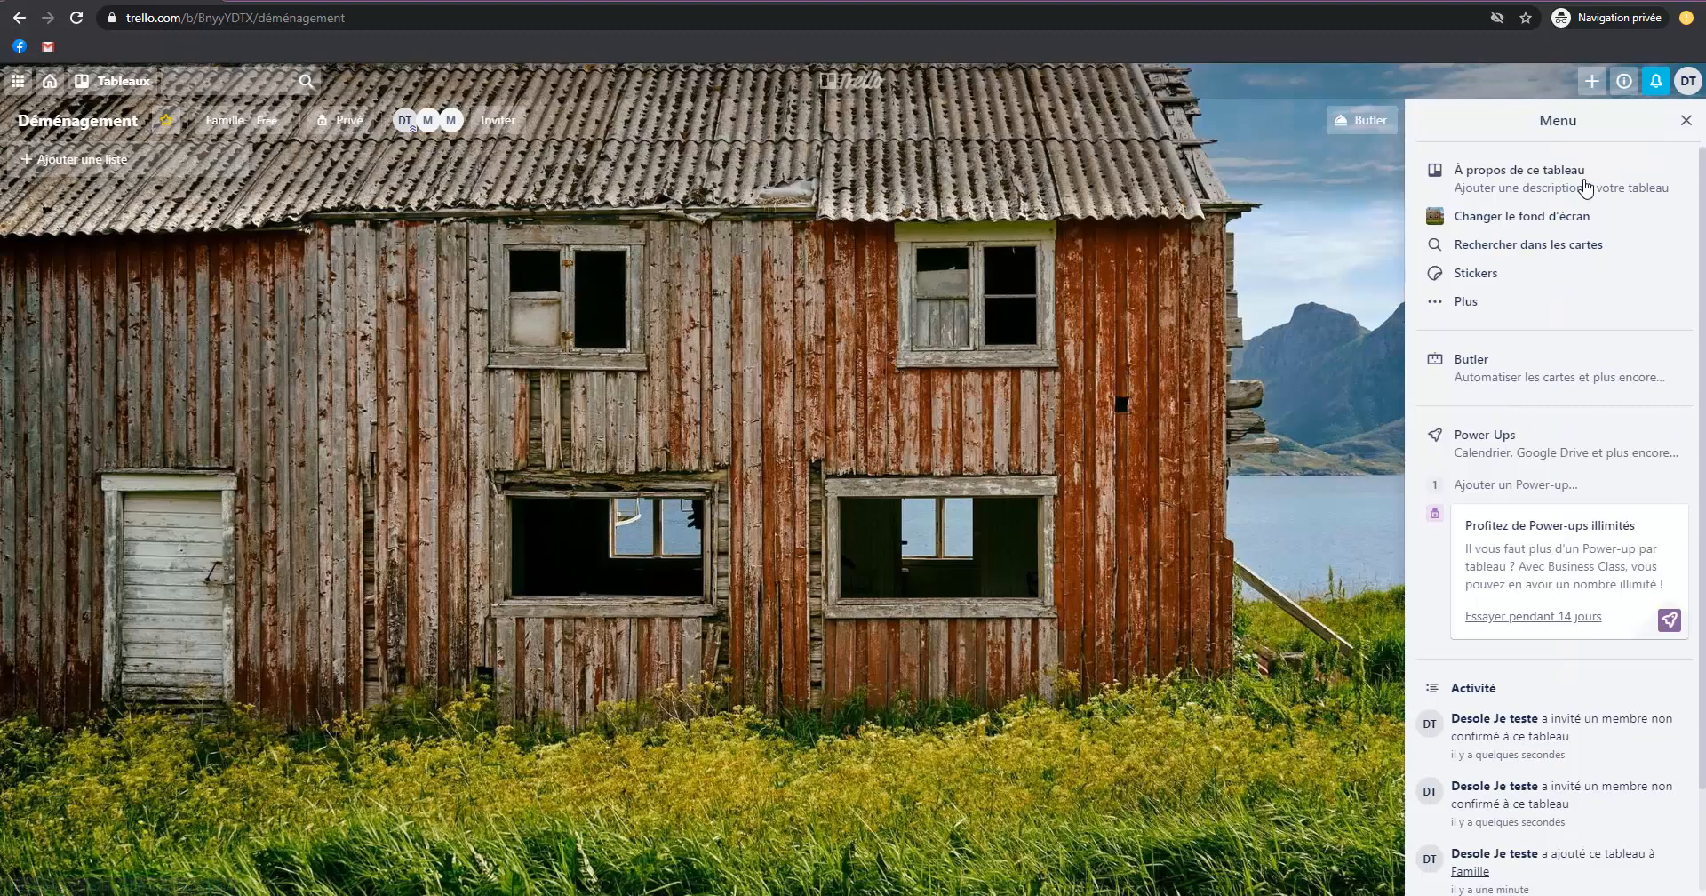
left_click(1493, 184)
left_click(1537, 317)
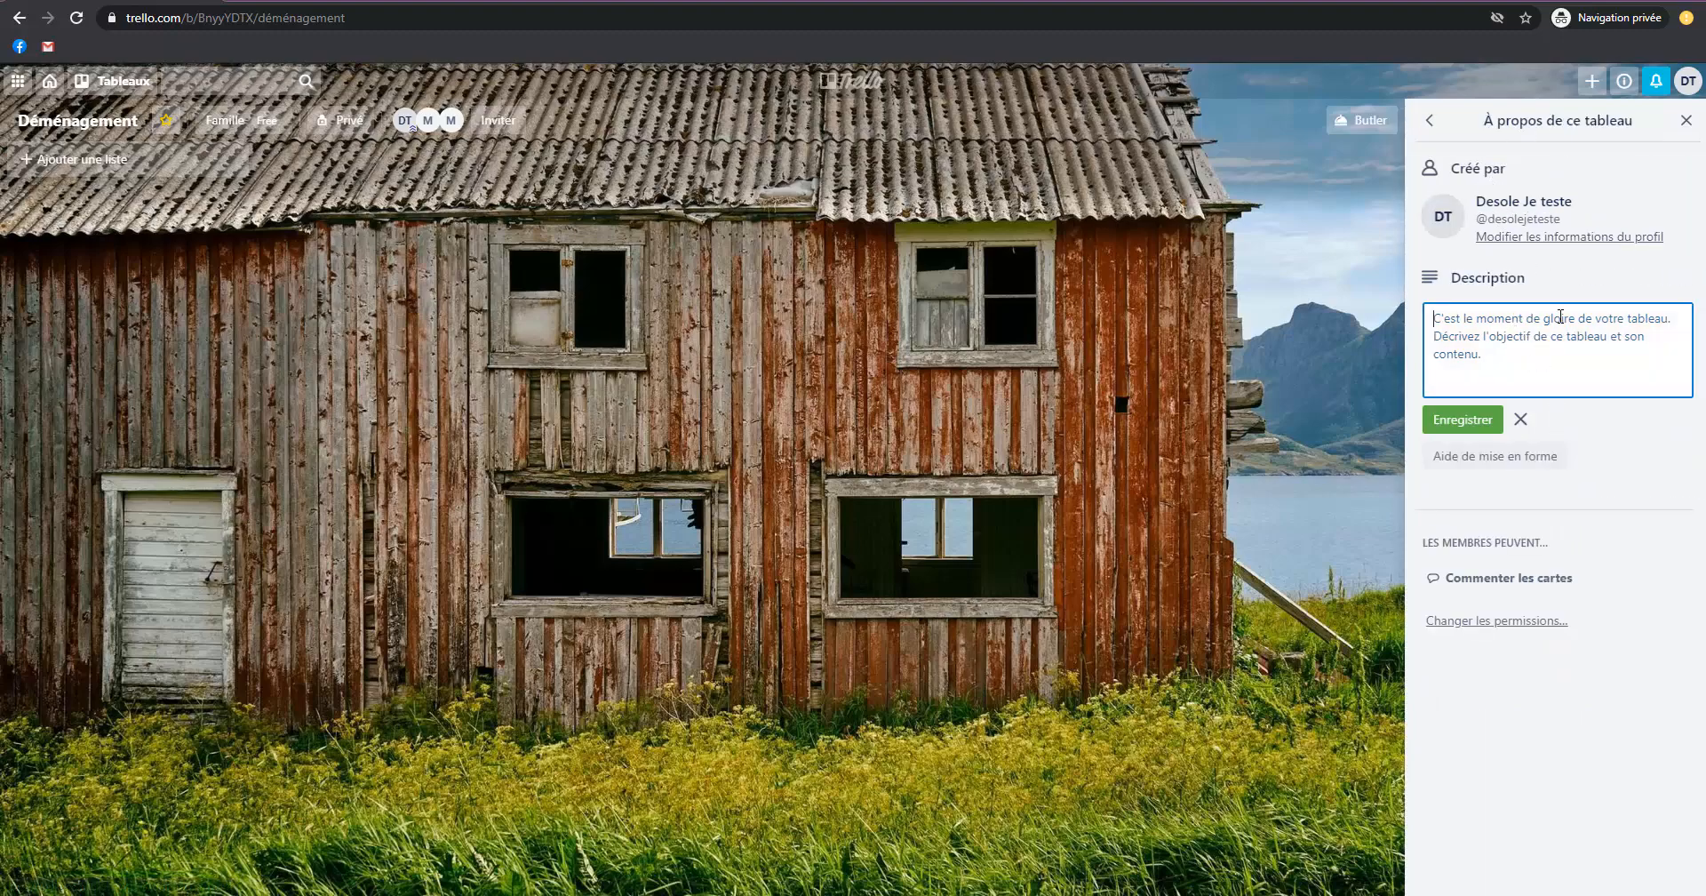
left_click(1437, 125)
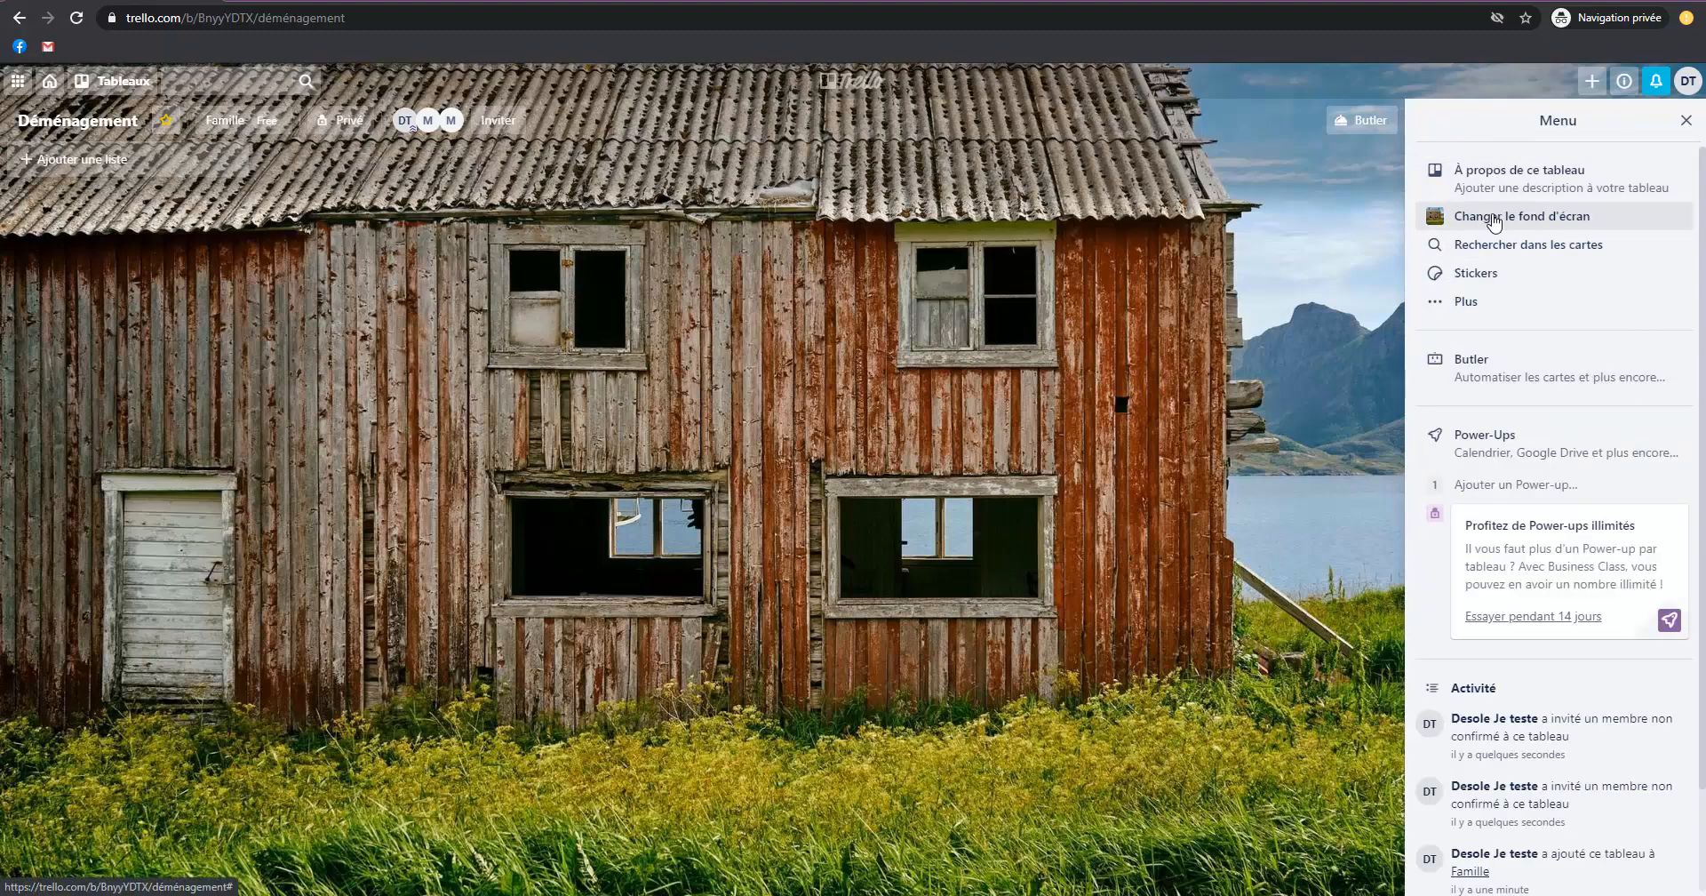
left_click(1492, 218)
left_click(1444, 122)
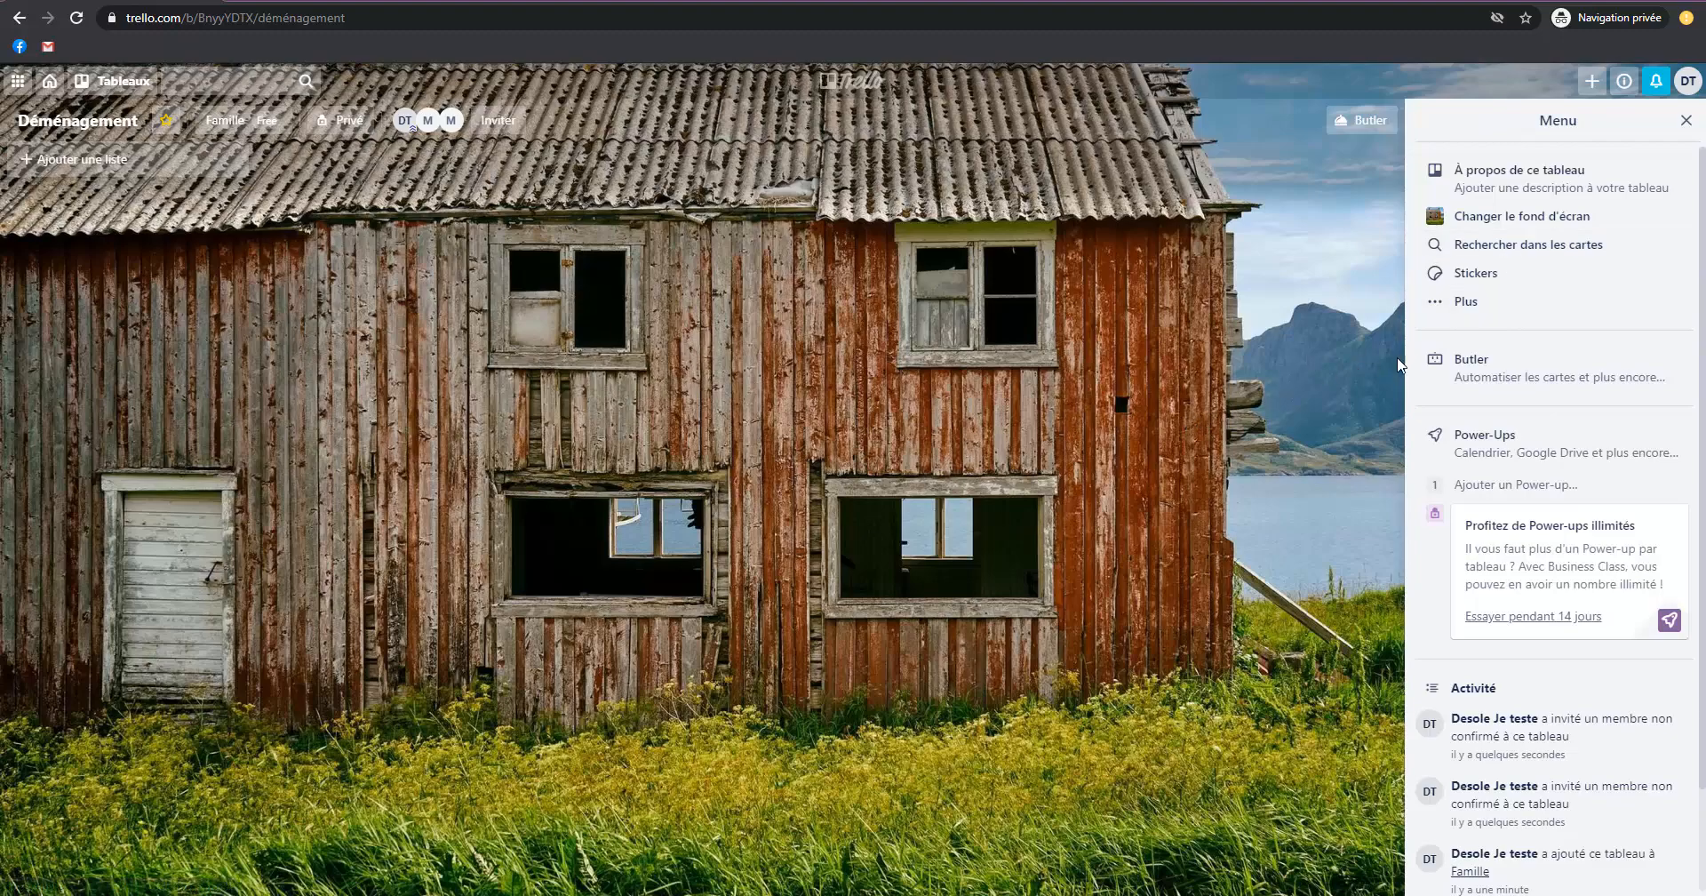
left_click(1501, 272)
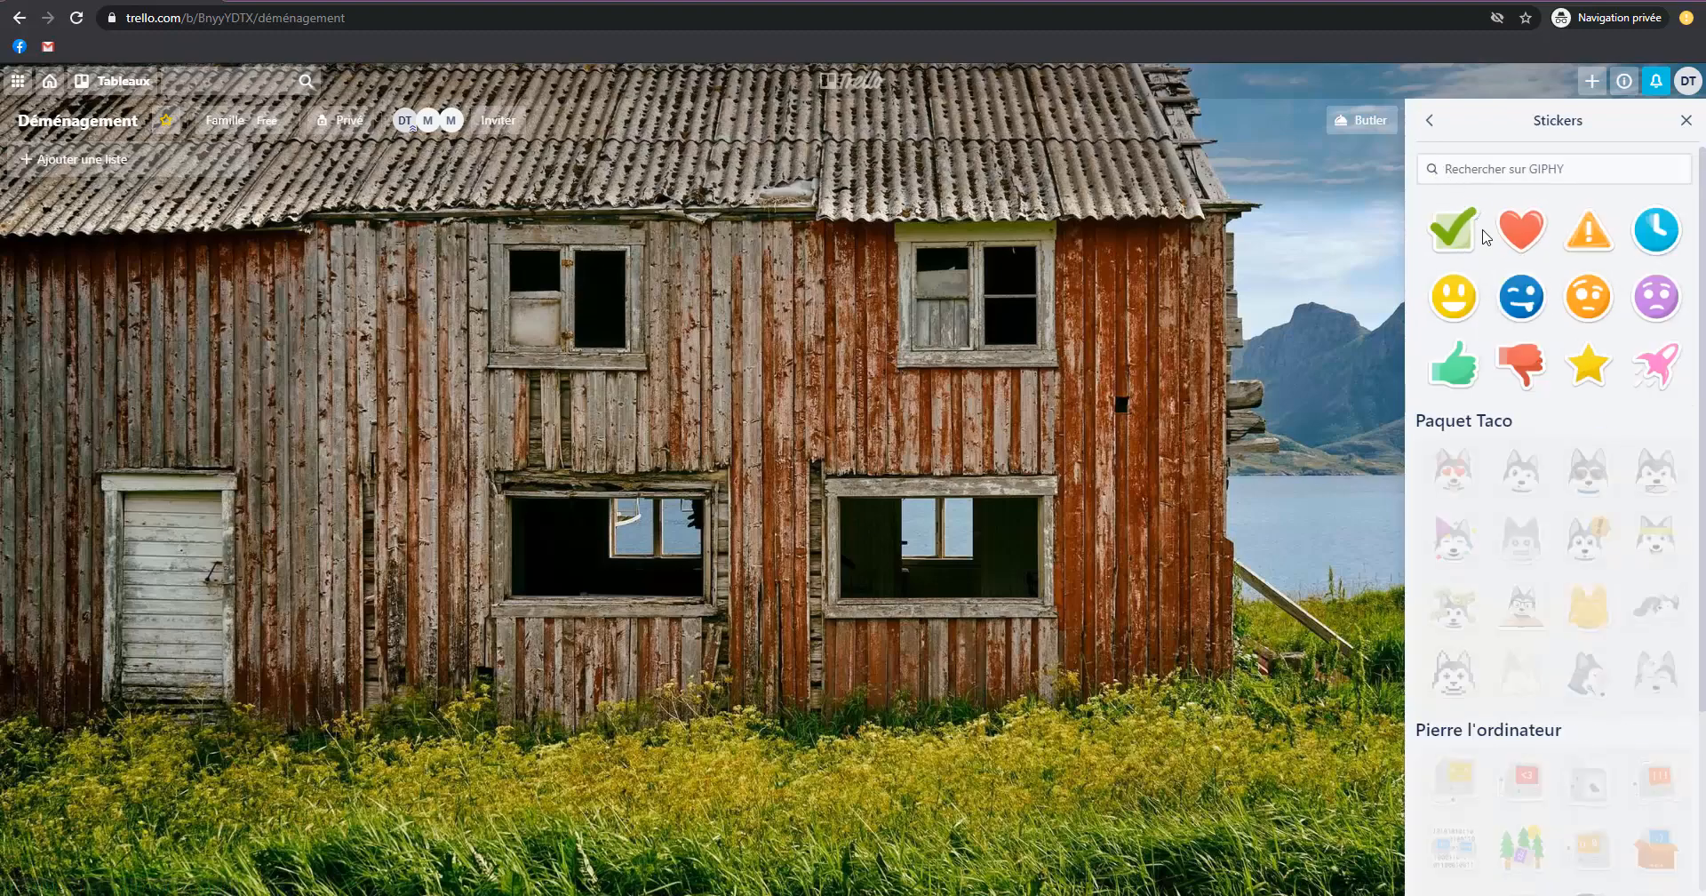
left_click(1427, 122)
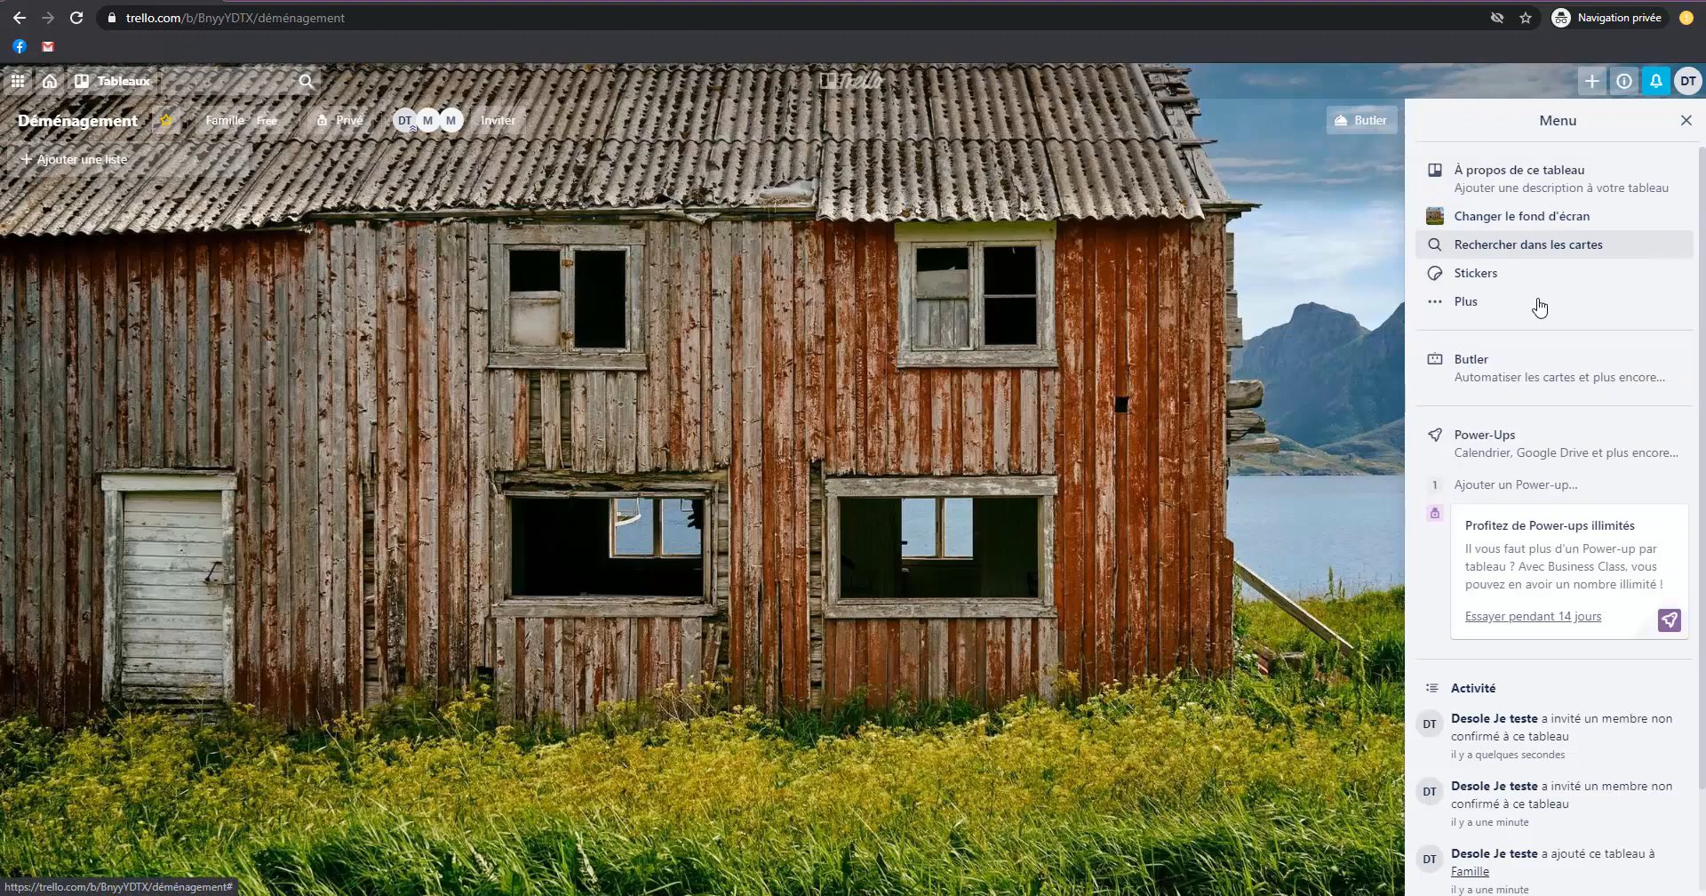
Examine the board's settings for the team, card covers, comment permissions and member add/remove authorisations.
left_click(1475, 302)
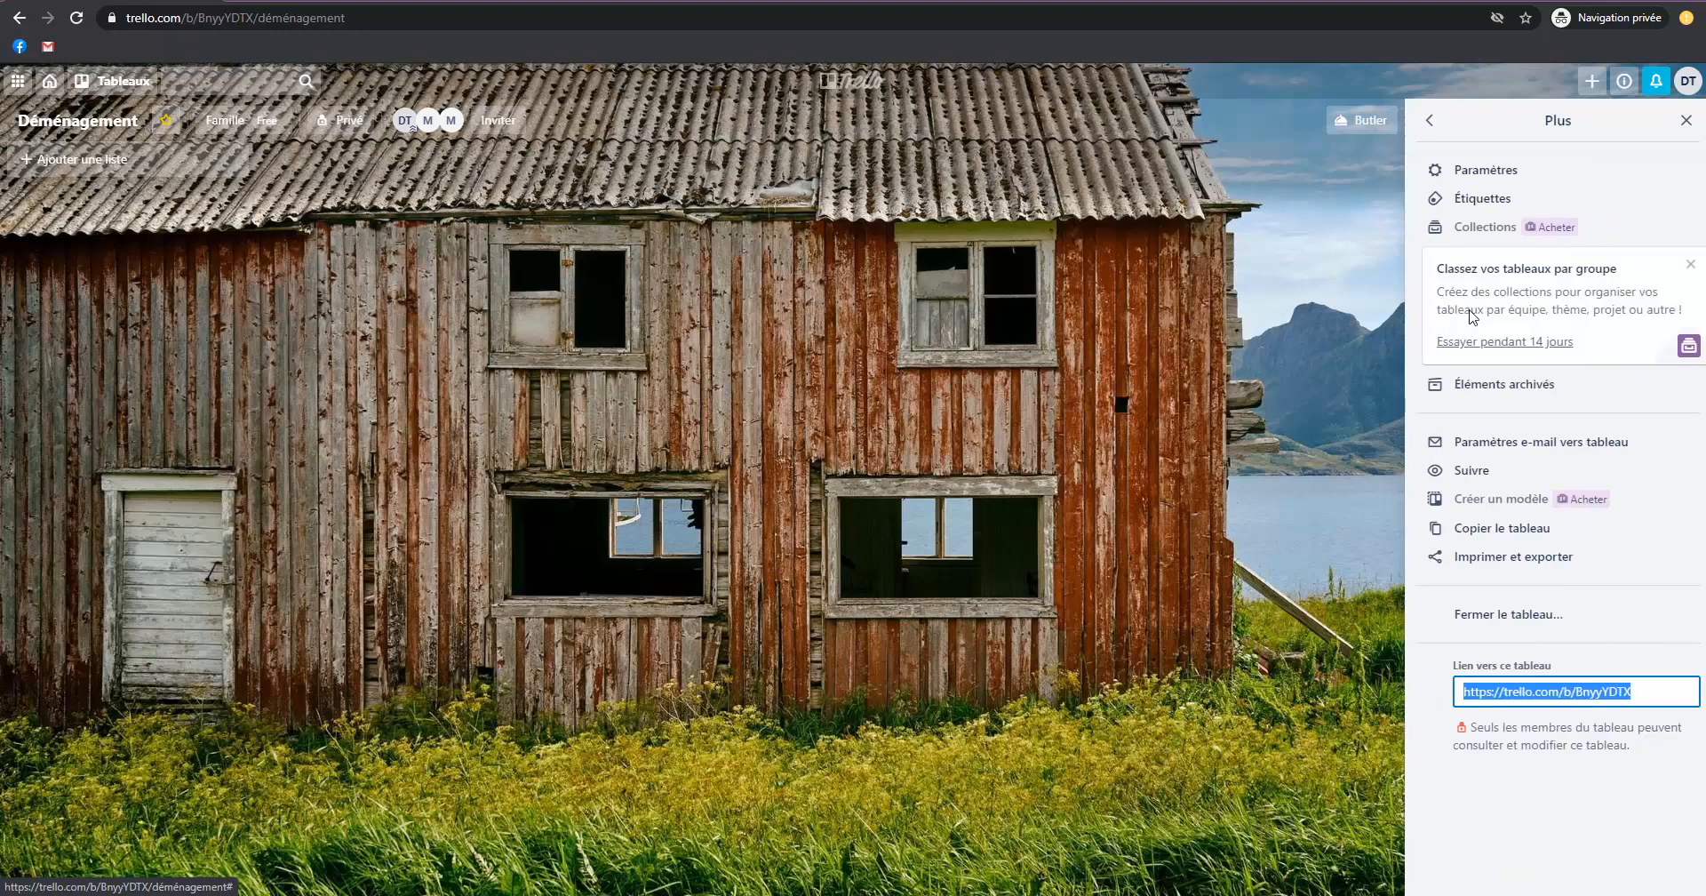
left_click(1466, 168)
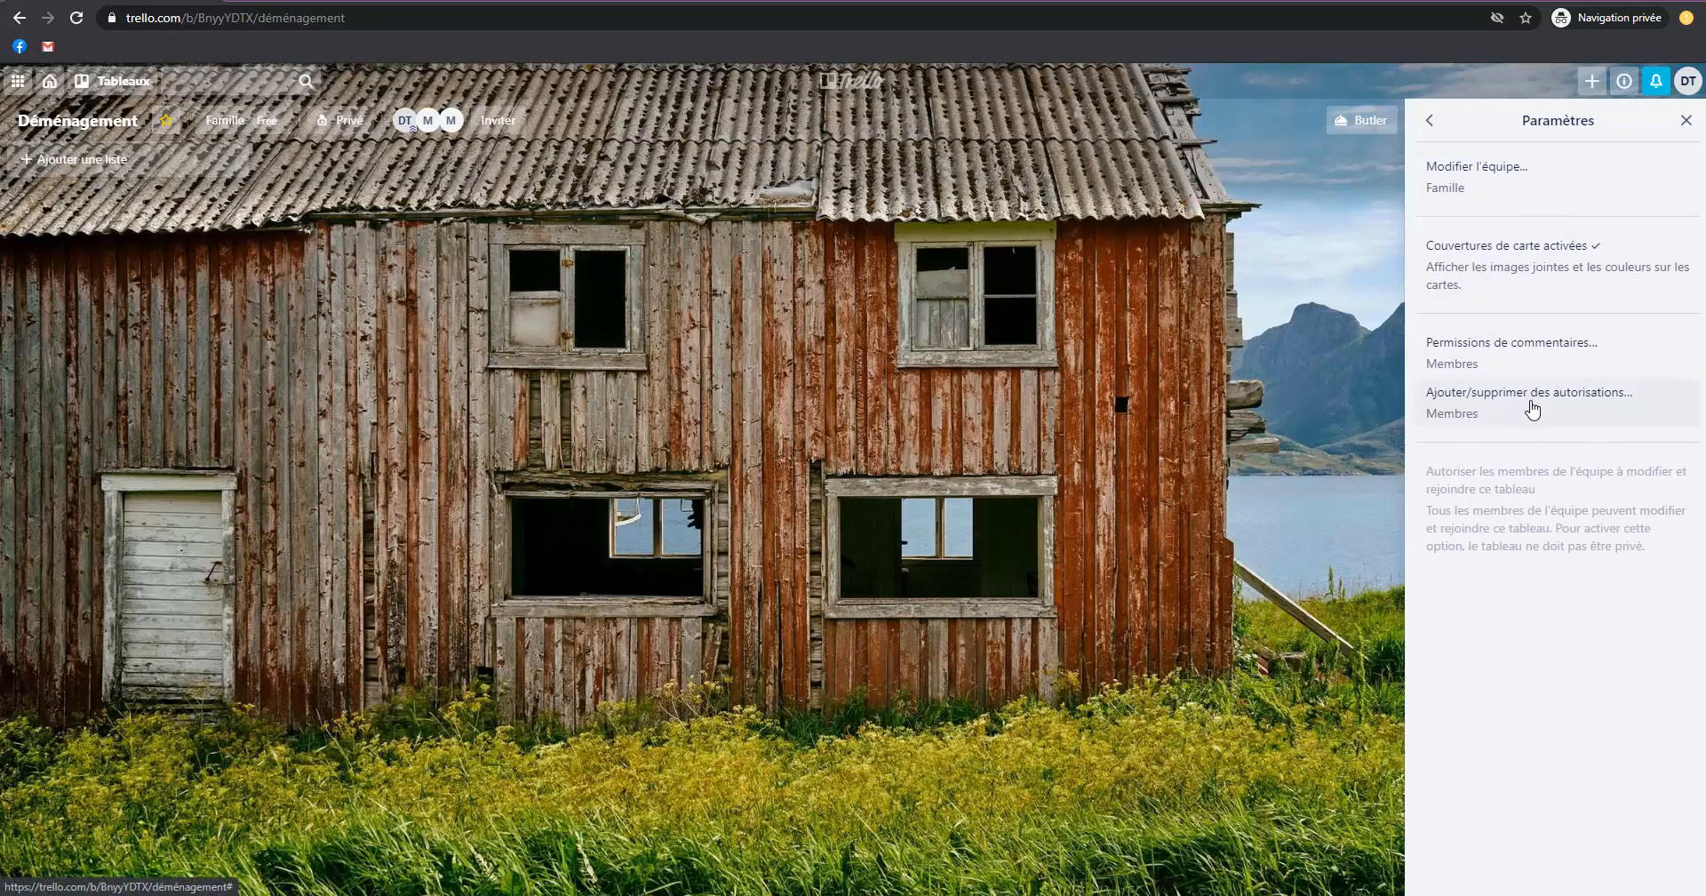
left_click(1431, 121)
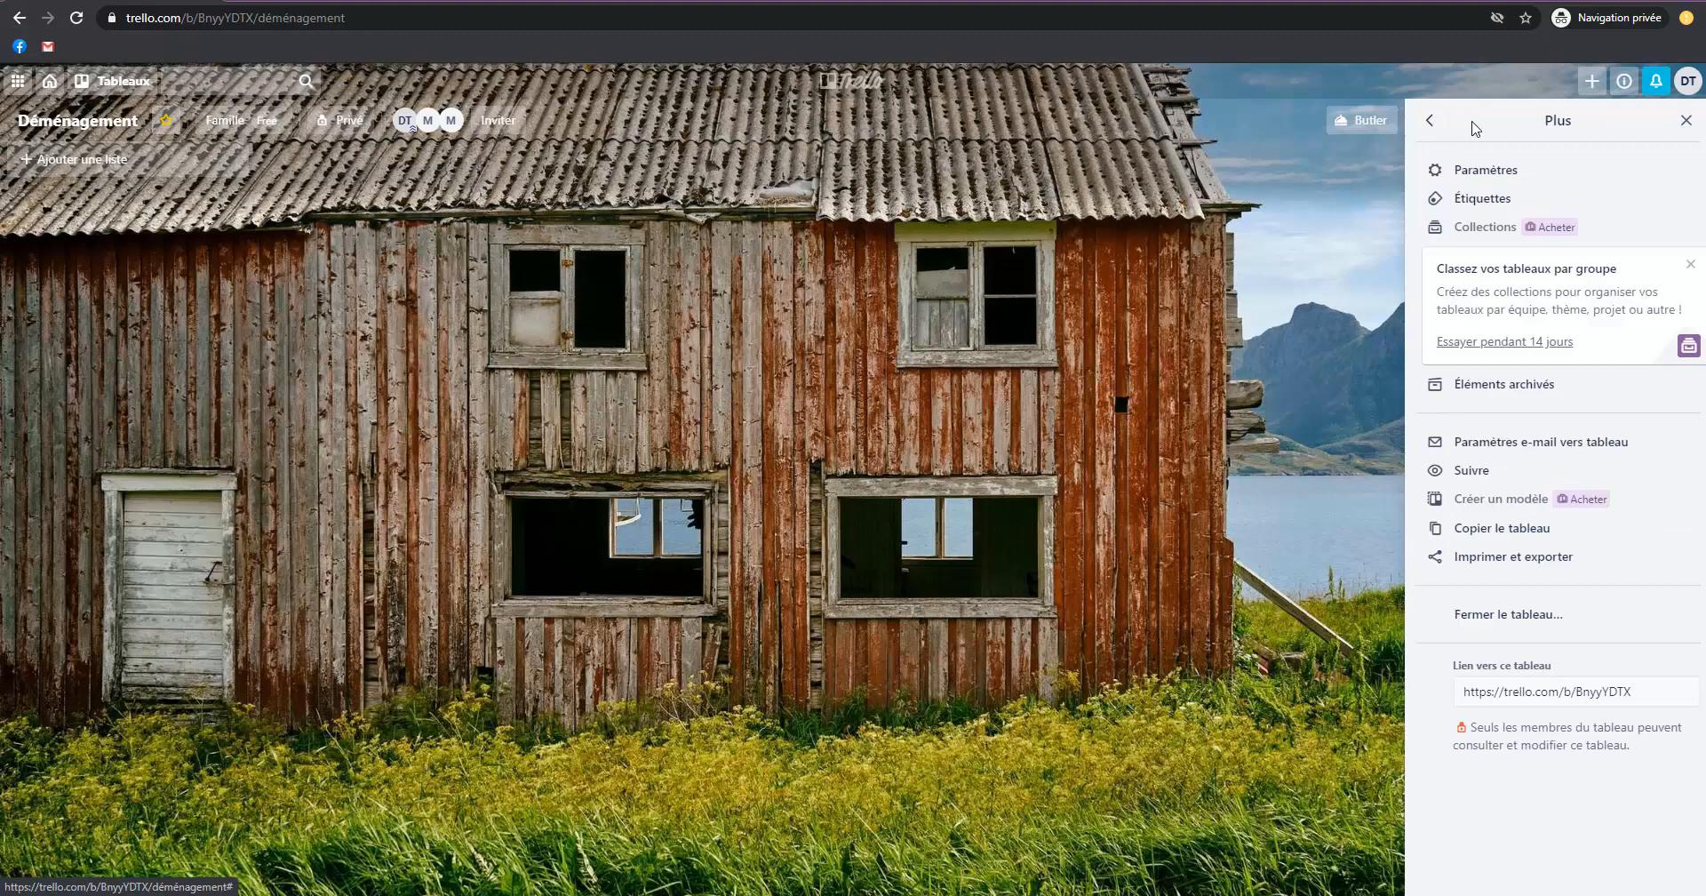
Name the board's red label "Urgent" and save it.
left_click(1493, 199)
left_click(1620, 333)
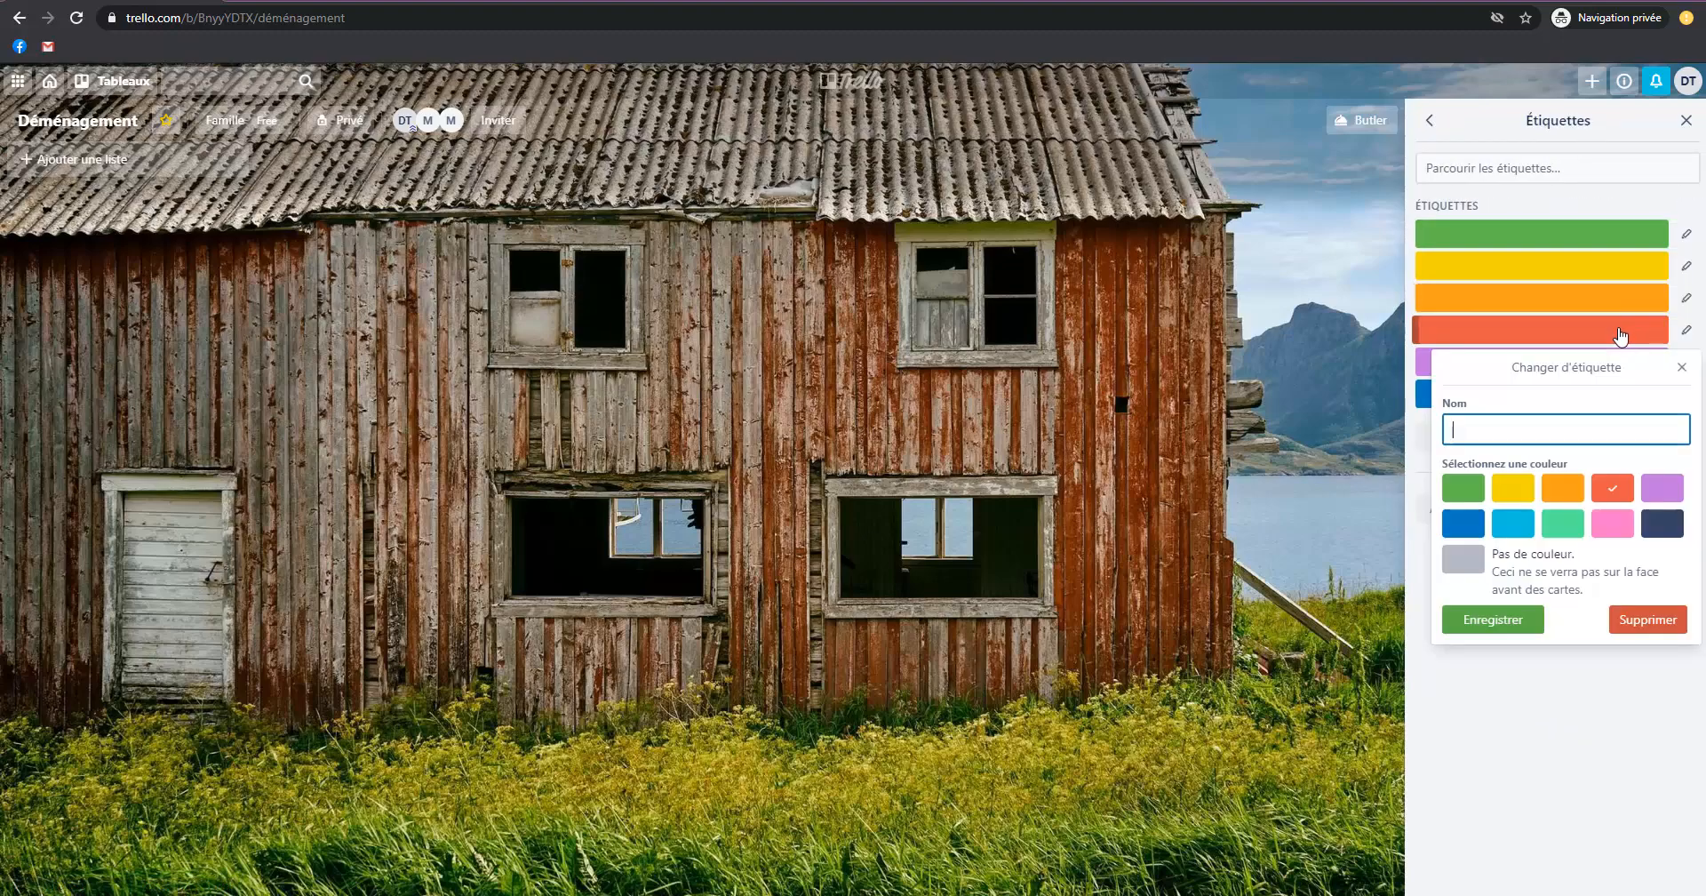
type("Urgent")
left_click(1523, 620)
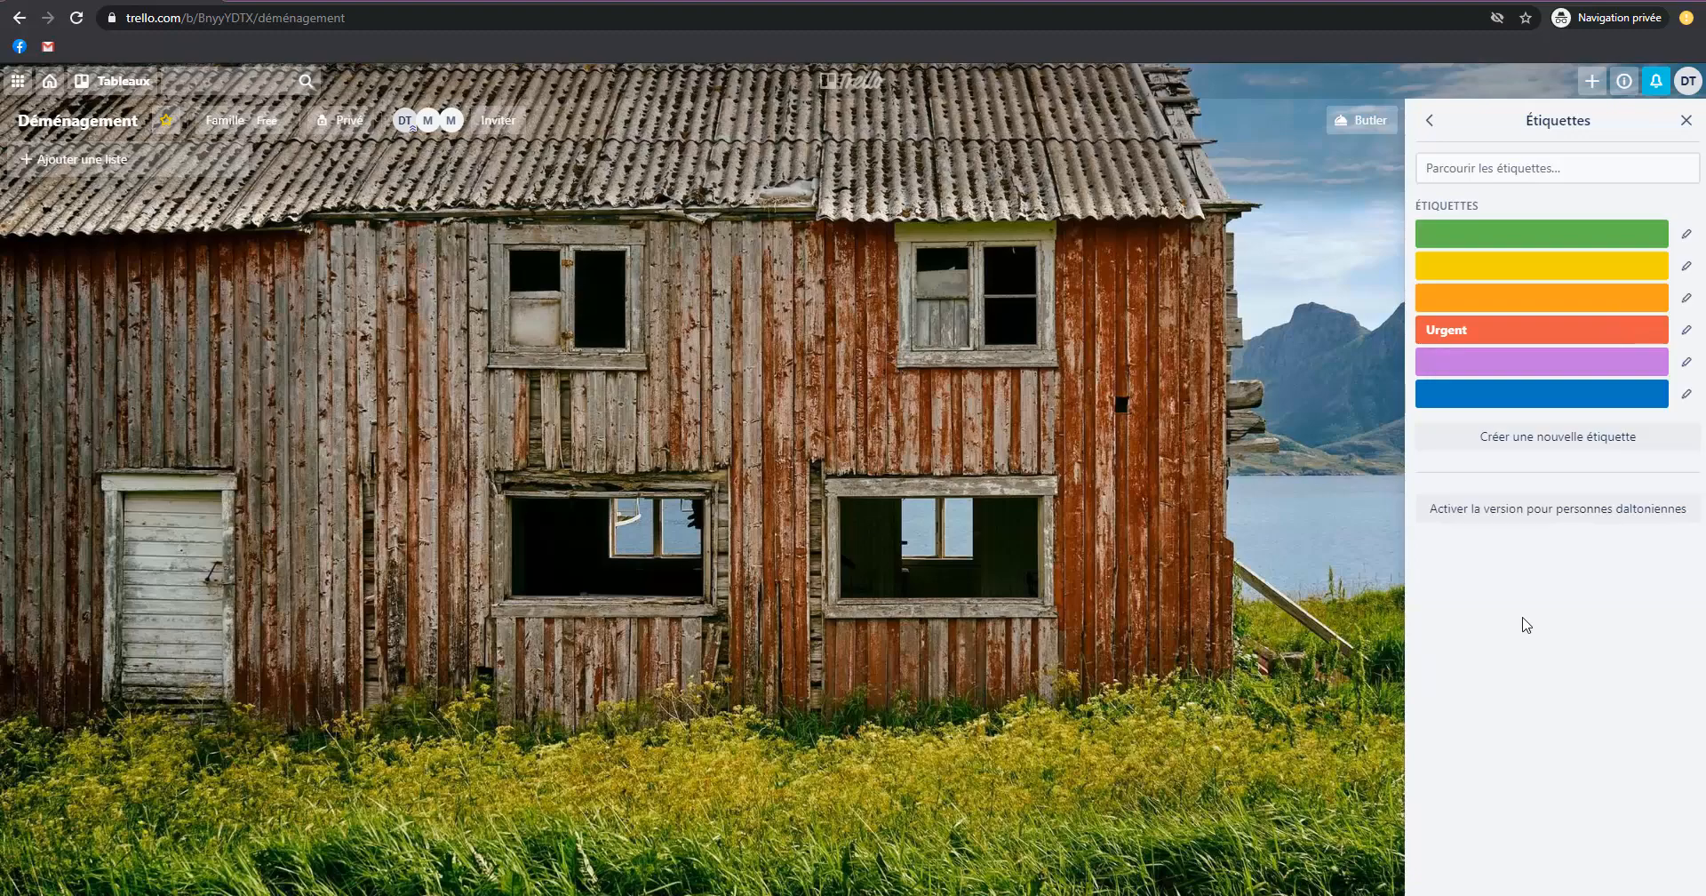
Name the board's orange label "important", keep its orange colour and save it.
left_click(1489, 299)
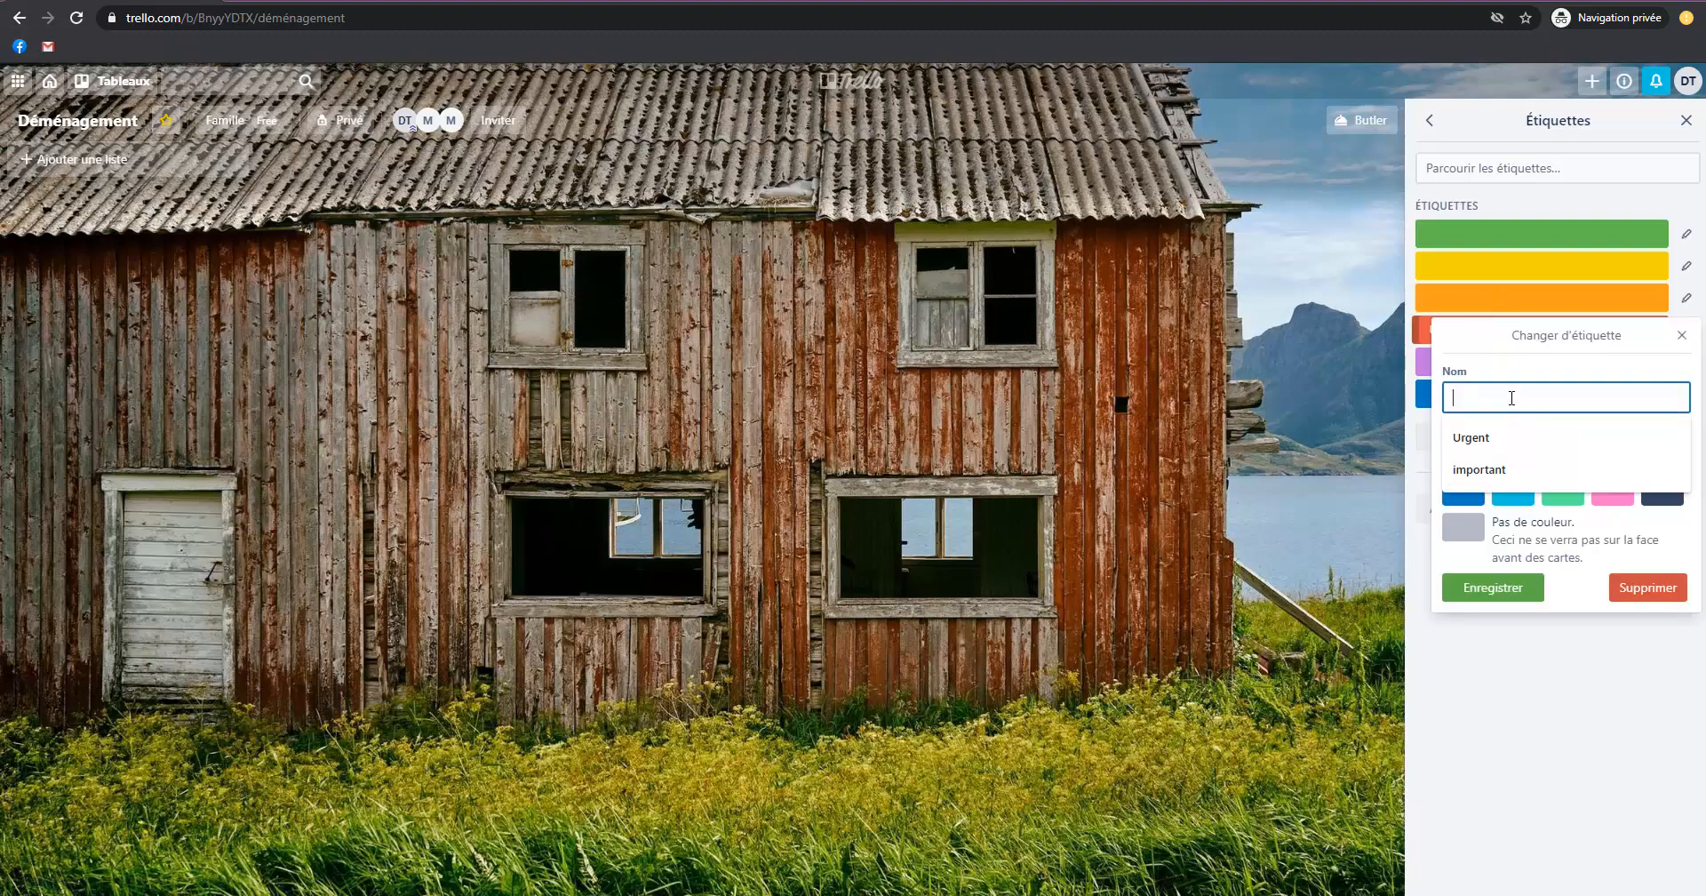
type("Im")
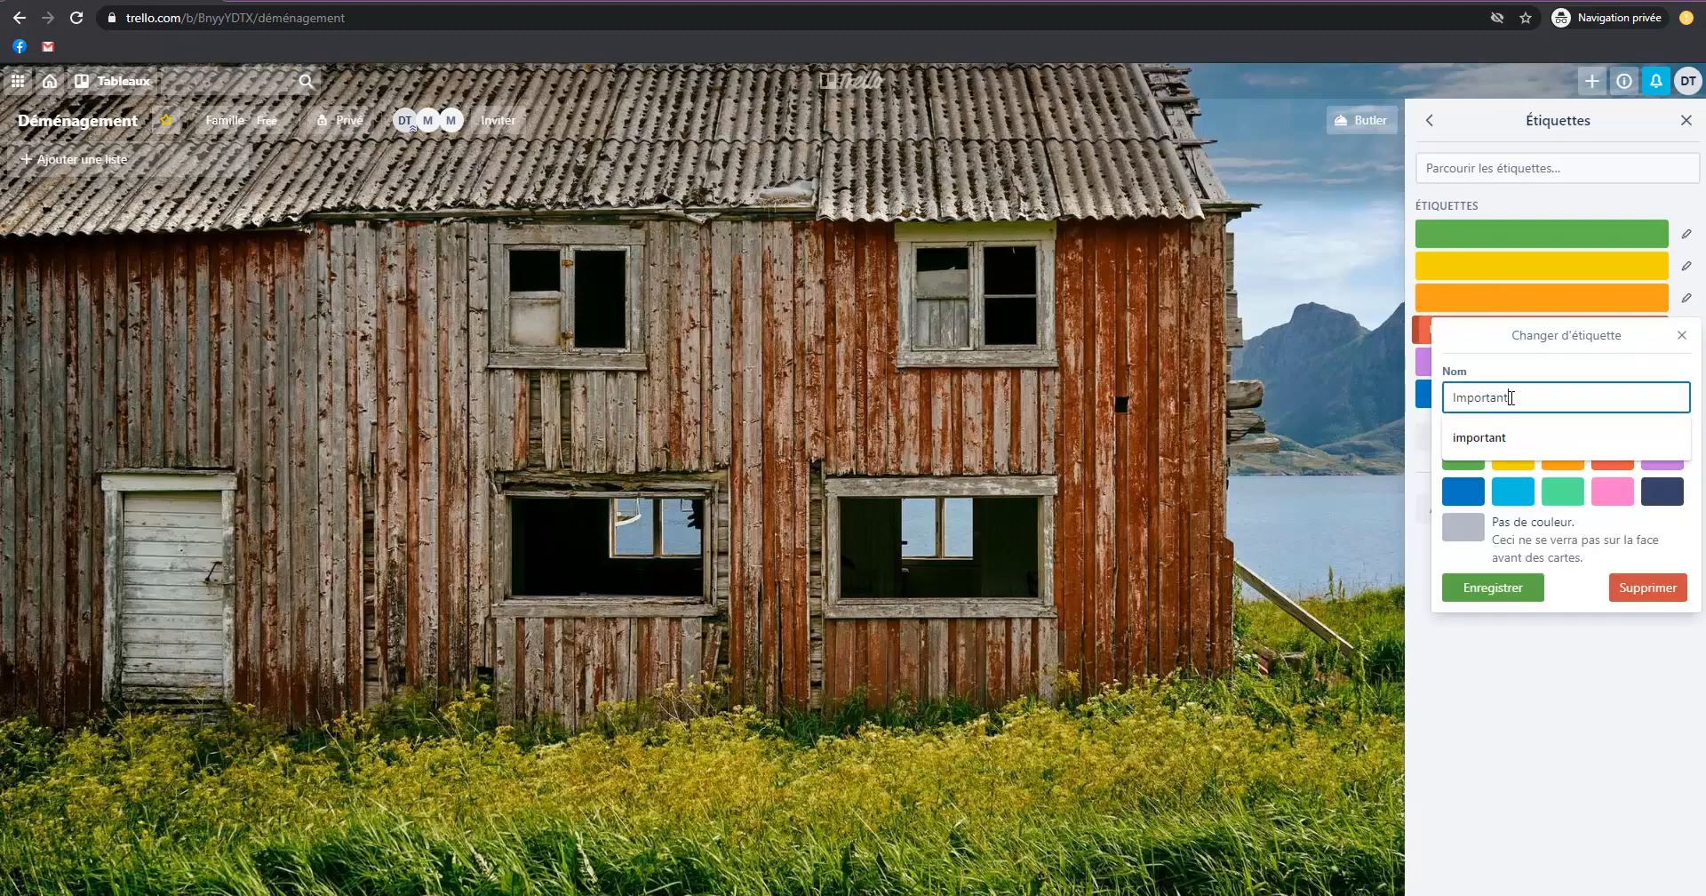
type("portant")
left_click(1506, 437)
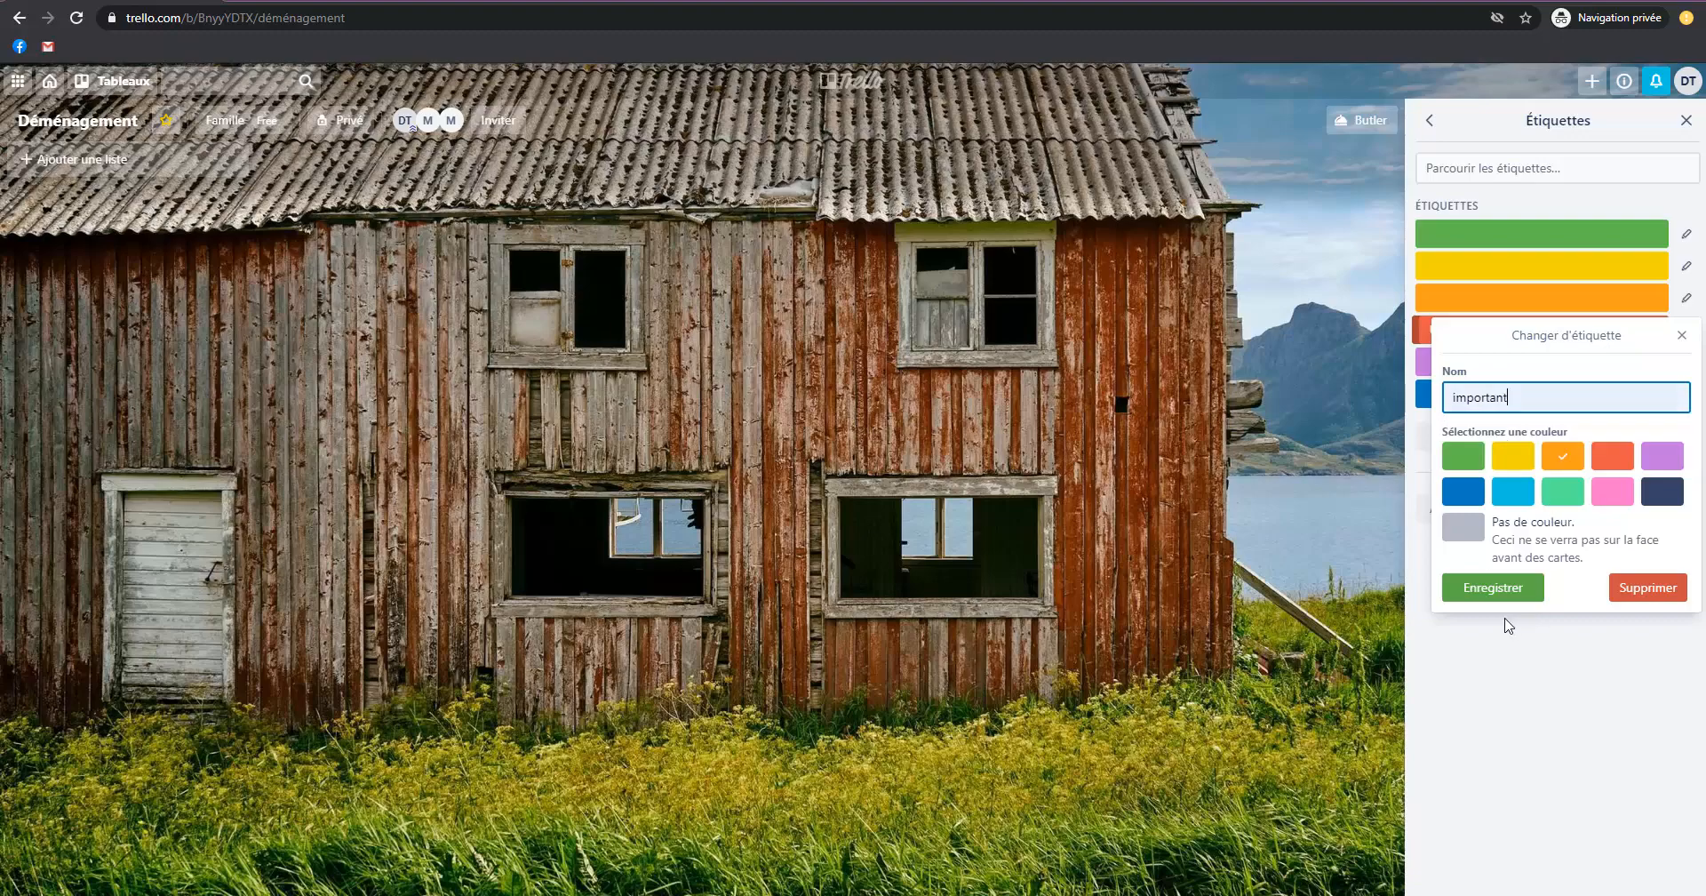
left_click(1615, 463)
left_click(1557, 463)
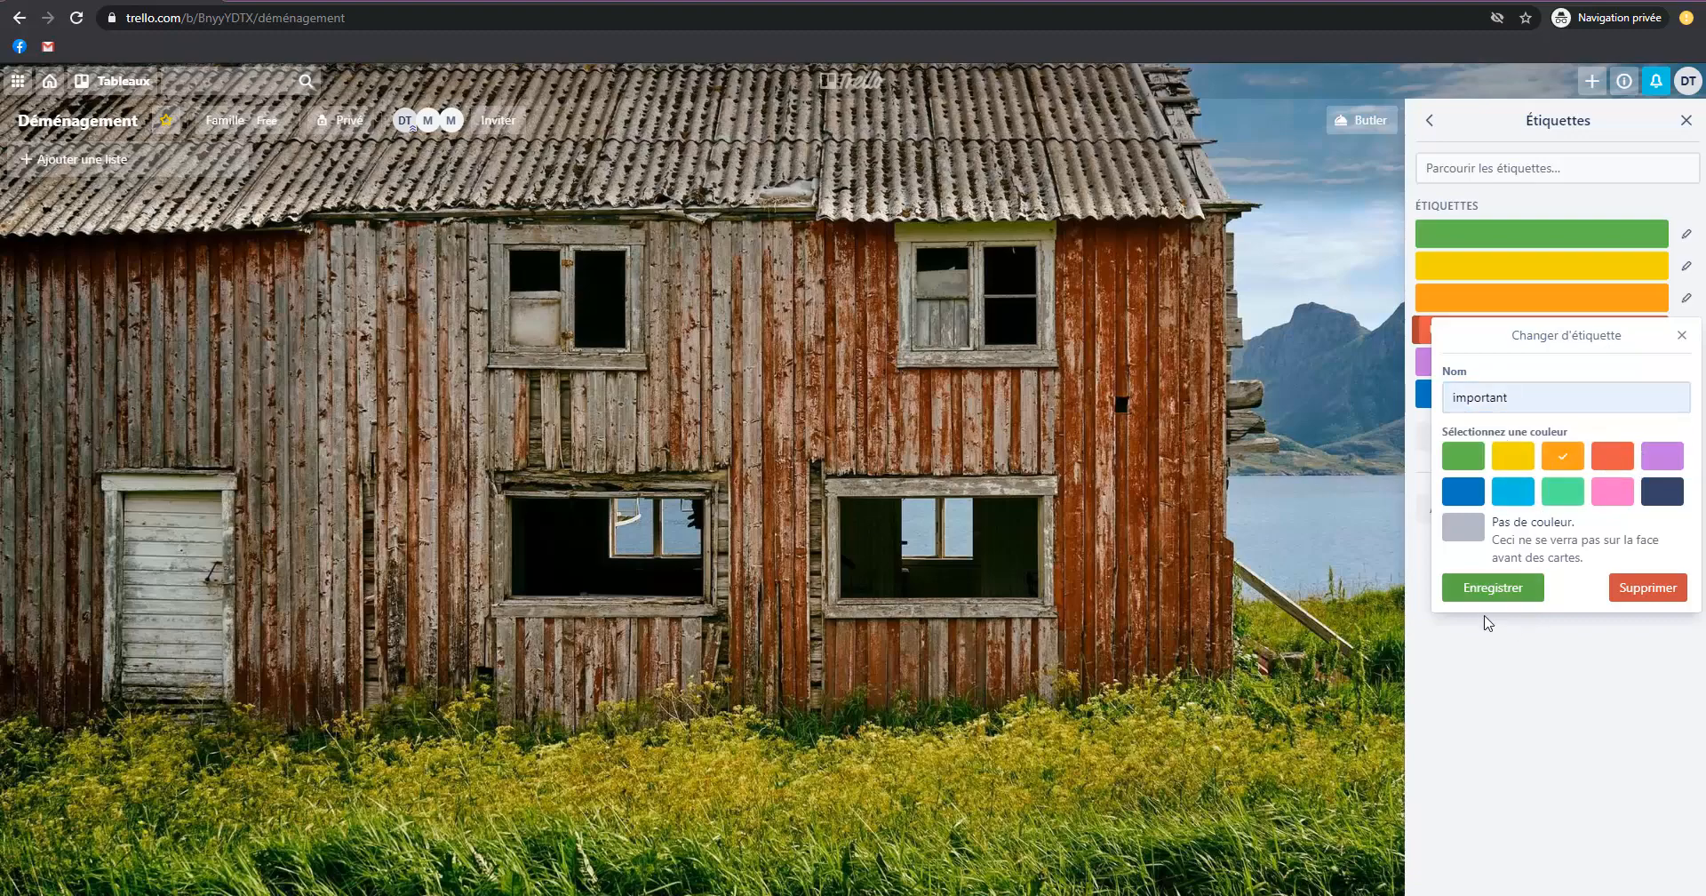
left_click(1493, 588)
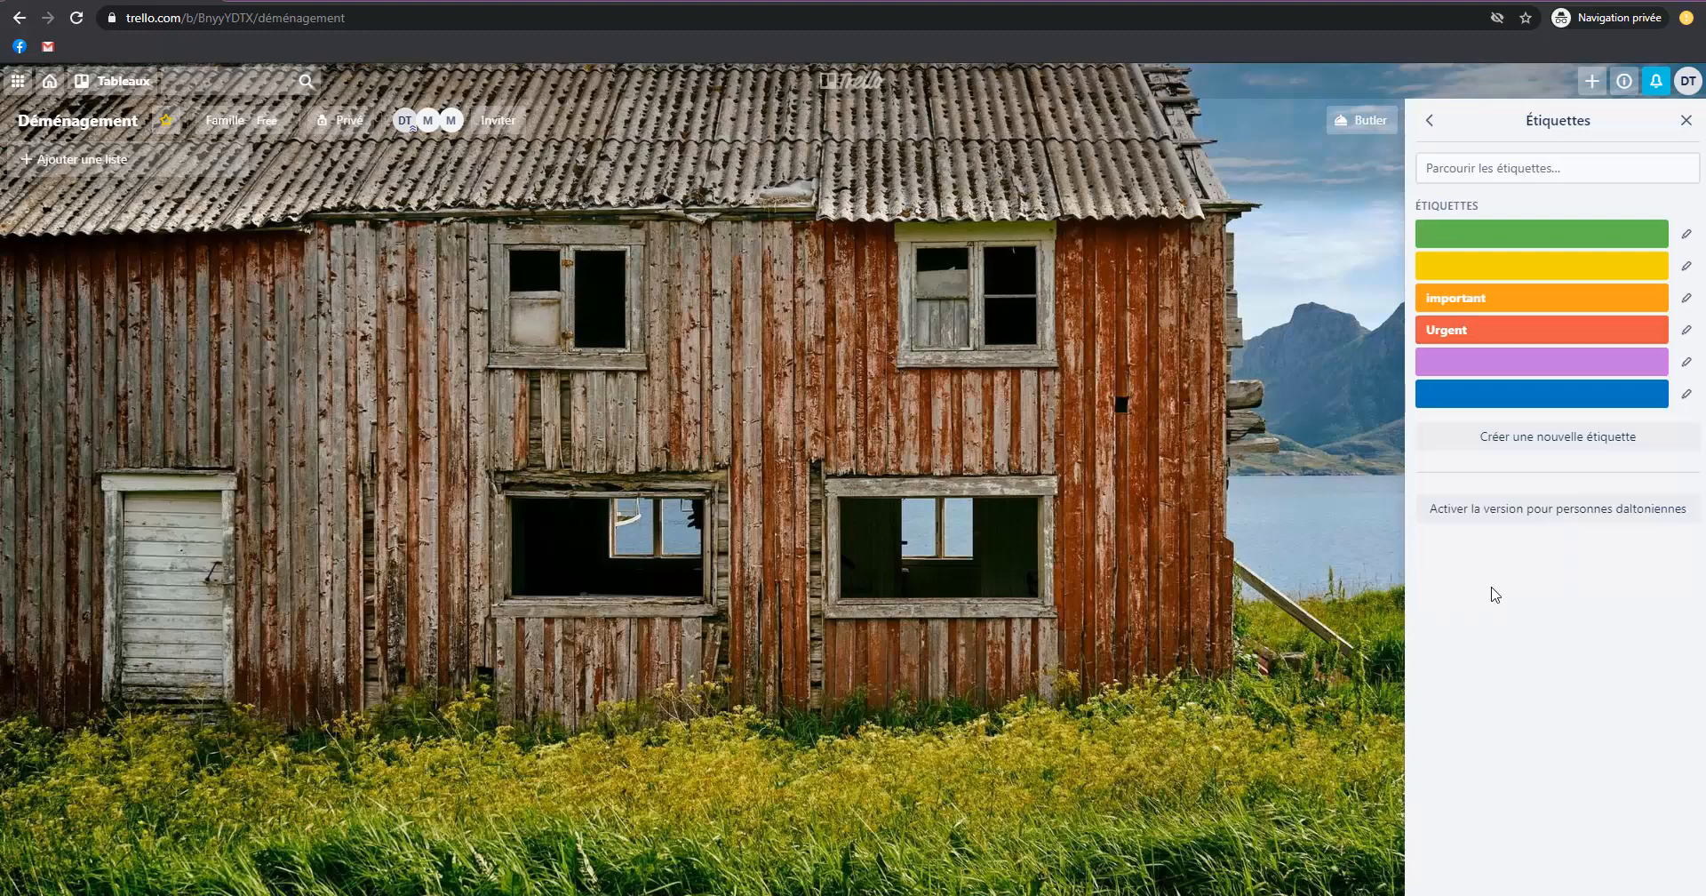
Dismiss the collections offer among the additional board options and copy the link to the Déménagement board.
left_click(1433, 122)
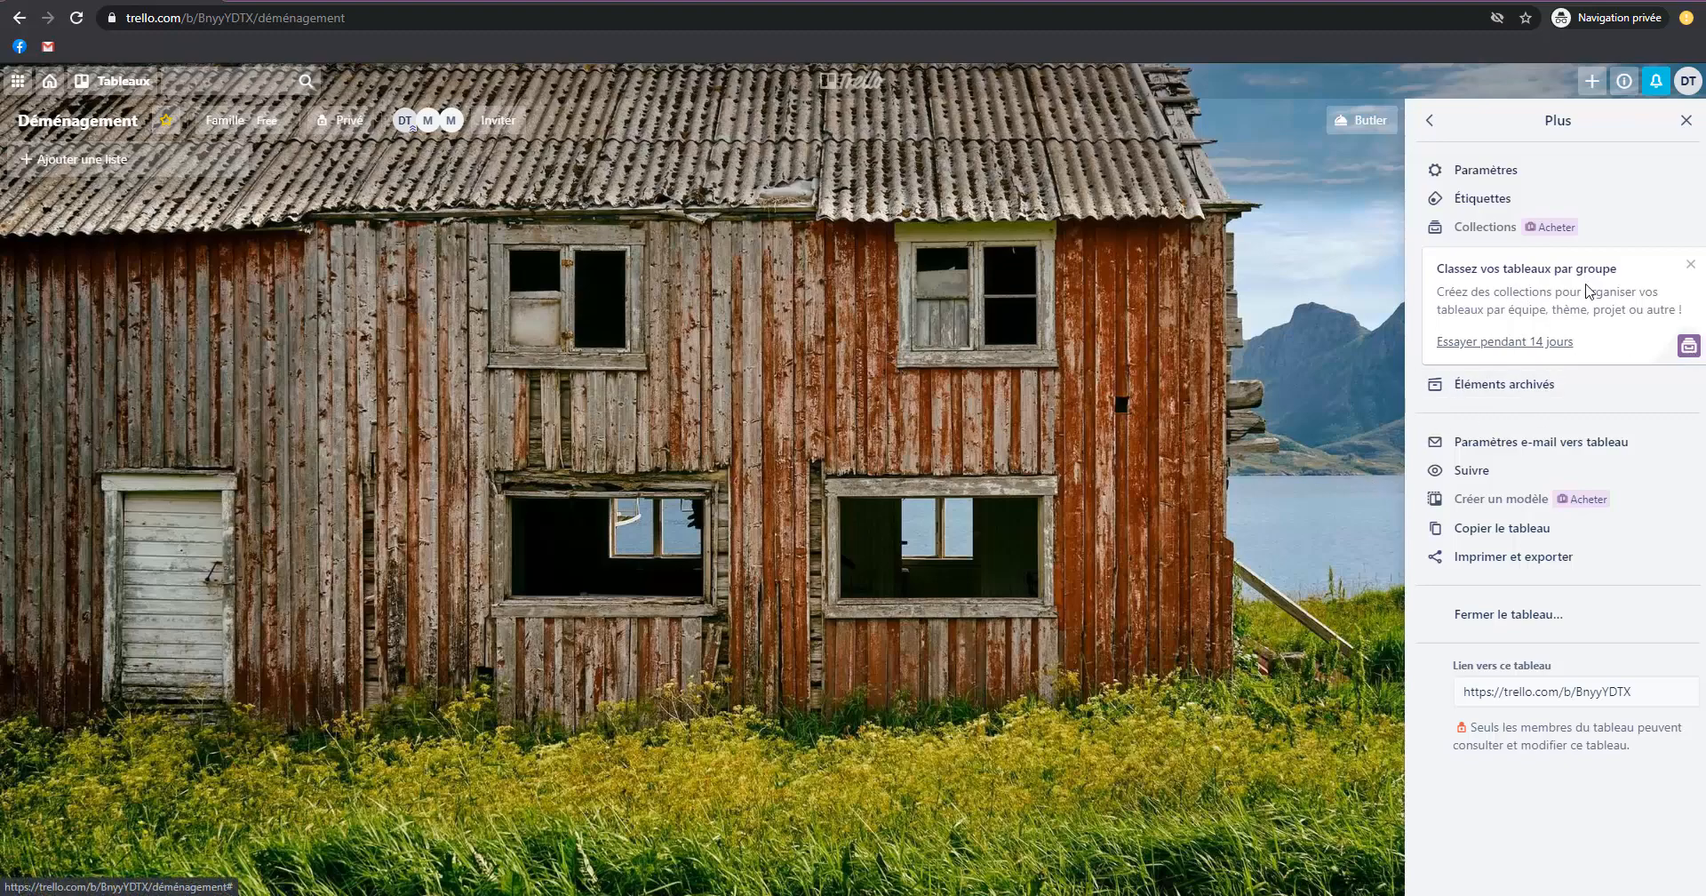
left_click(1688, 266)
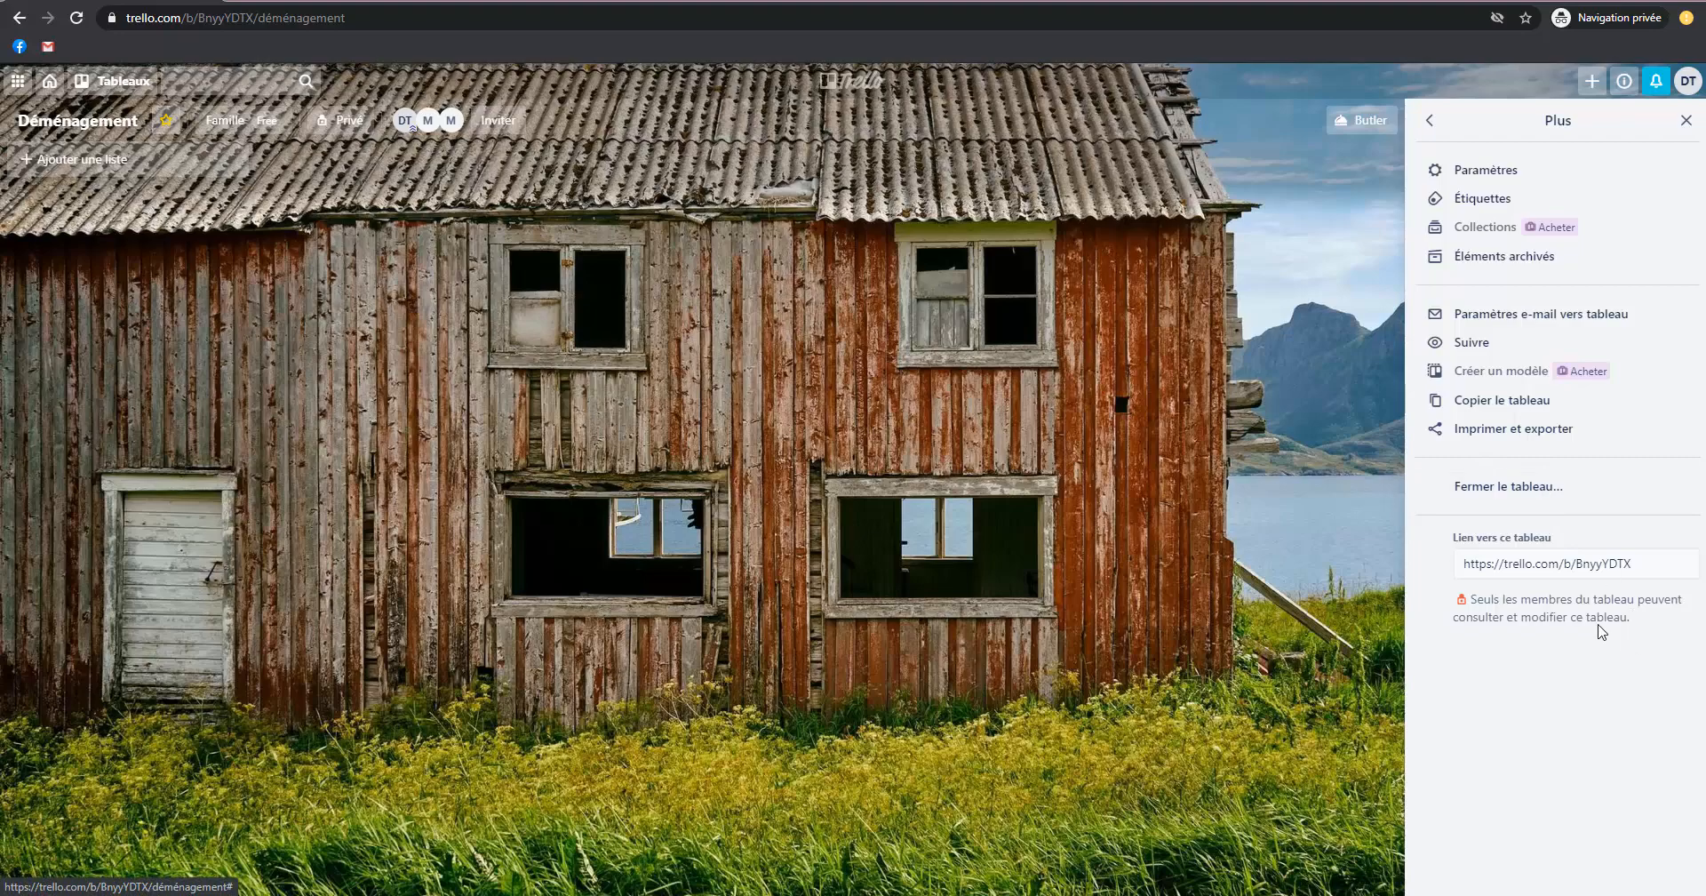
left_click(1559, 565)
right_click(1560, 563)
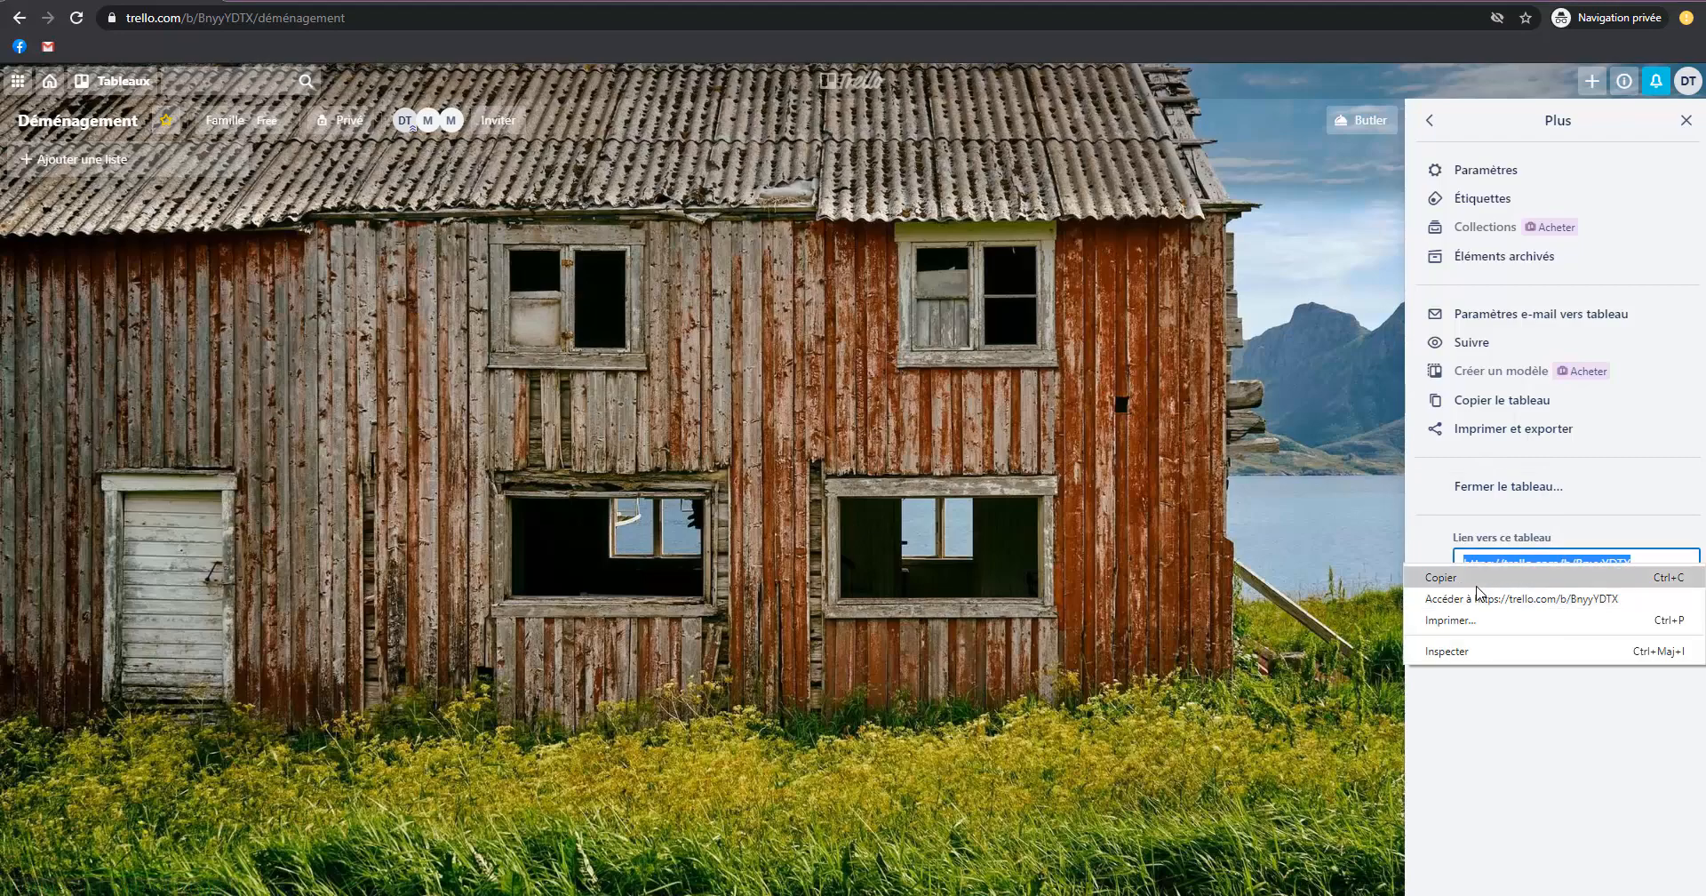
left_click(1517, 575)
left_click(1517, 561)
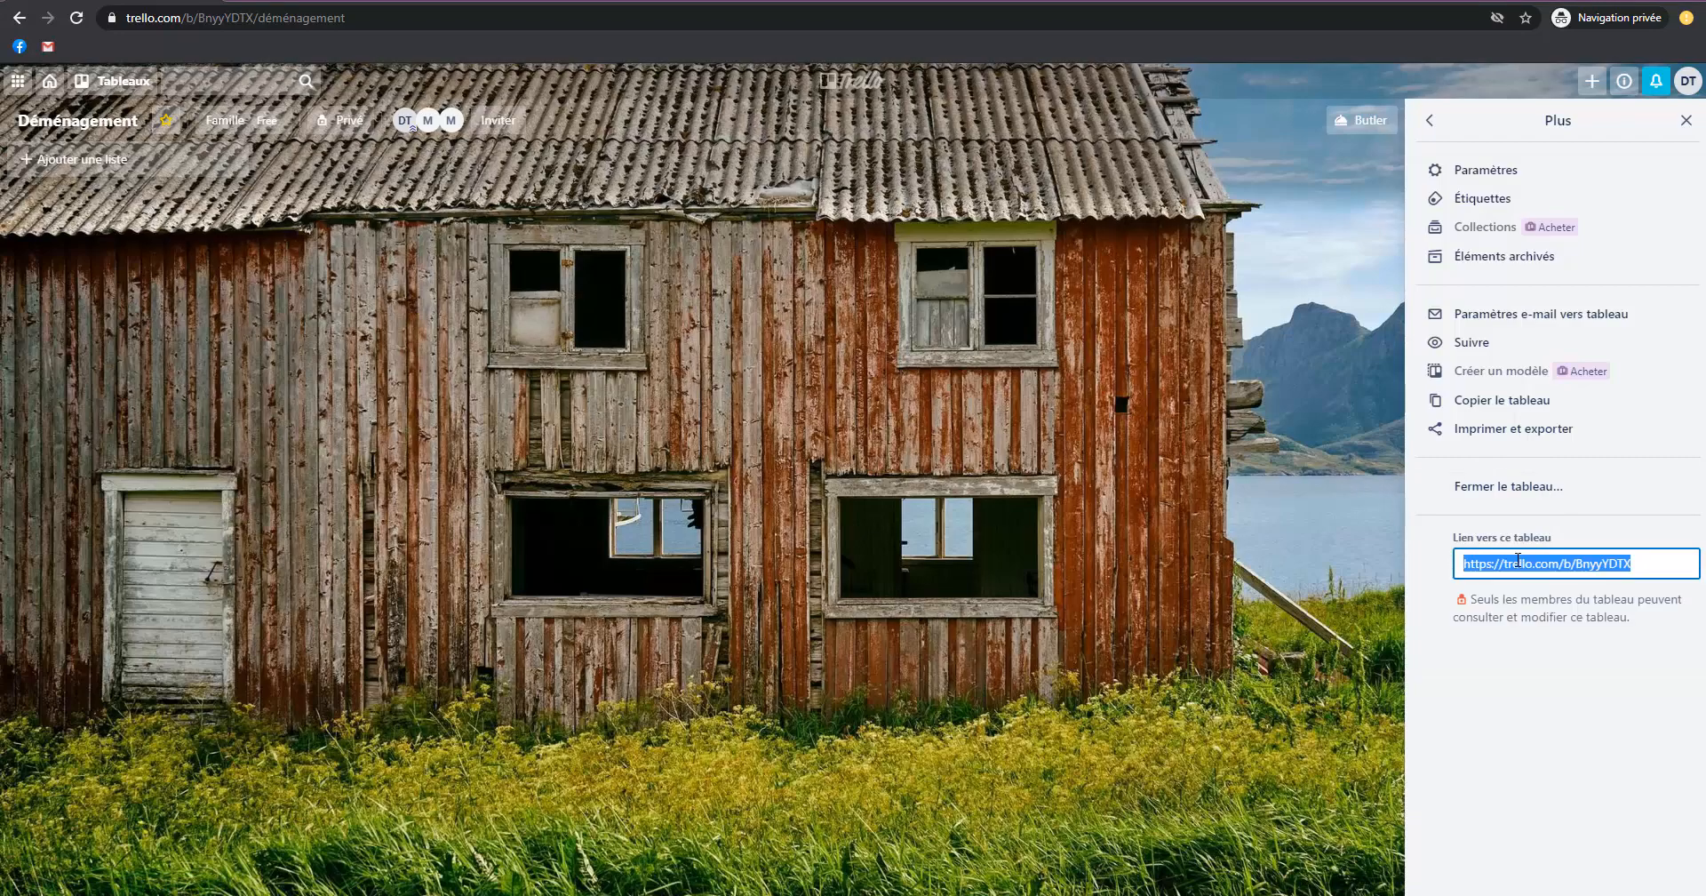
left_click(1685, 120)
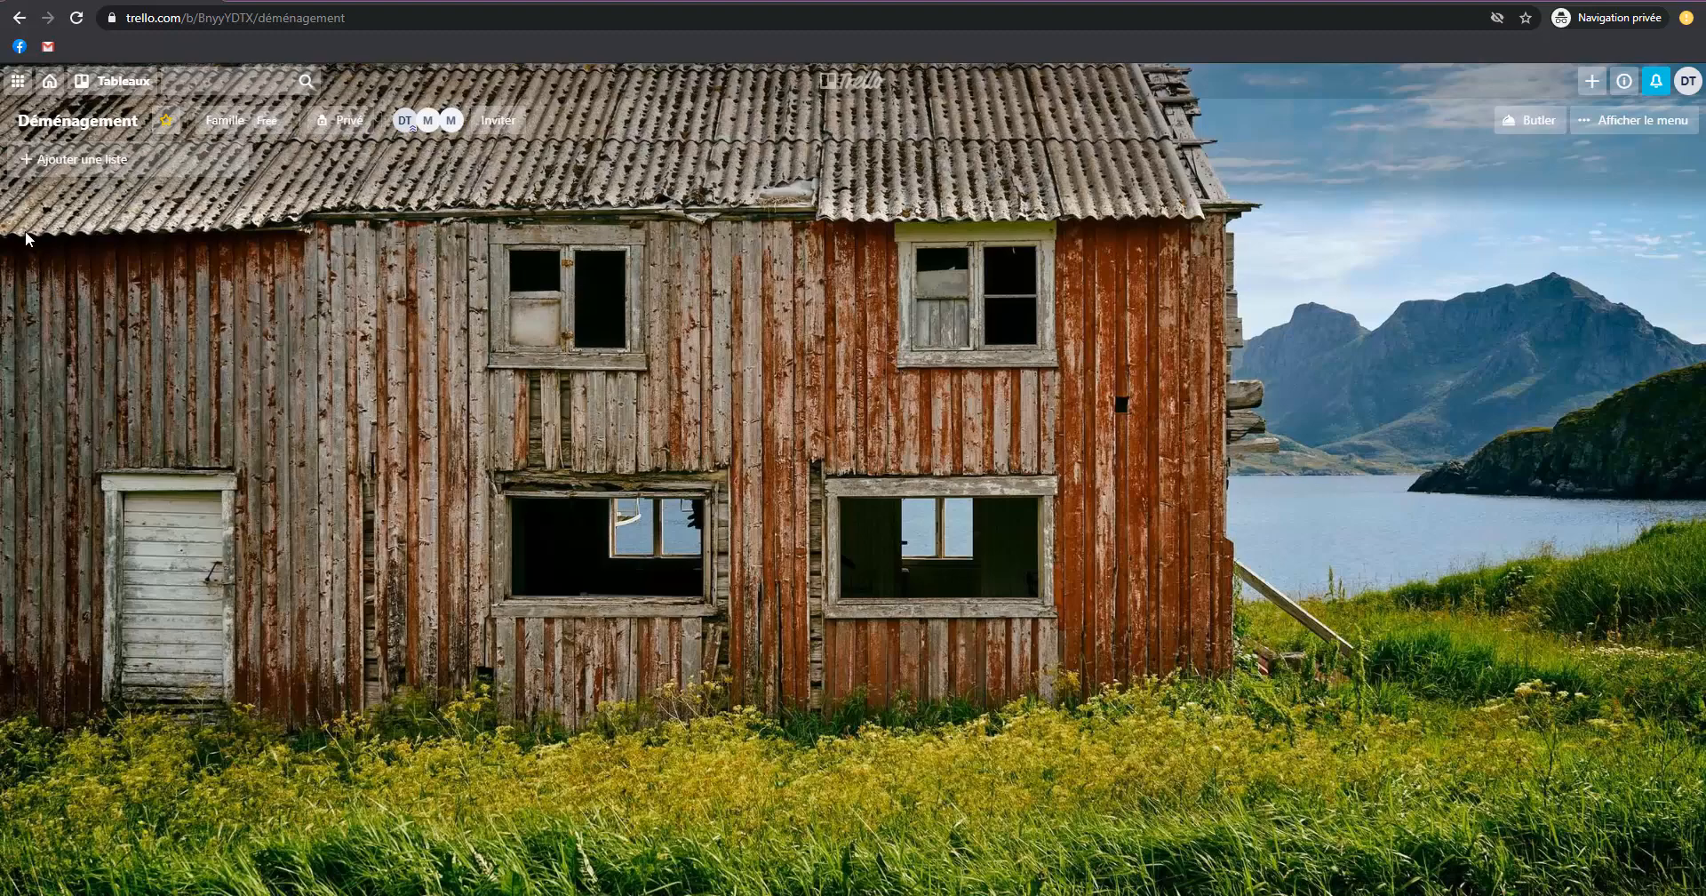
Add a first list titled "Liste les affaires à donner avant le déménagement" to the board.
left_click(79, 165)
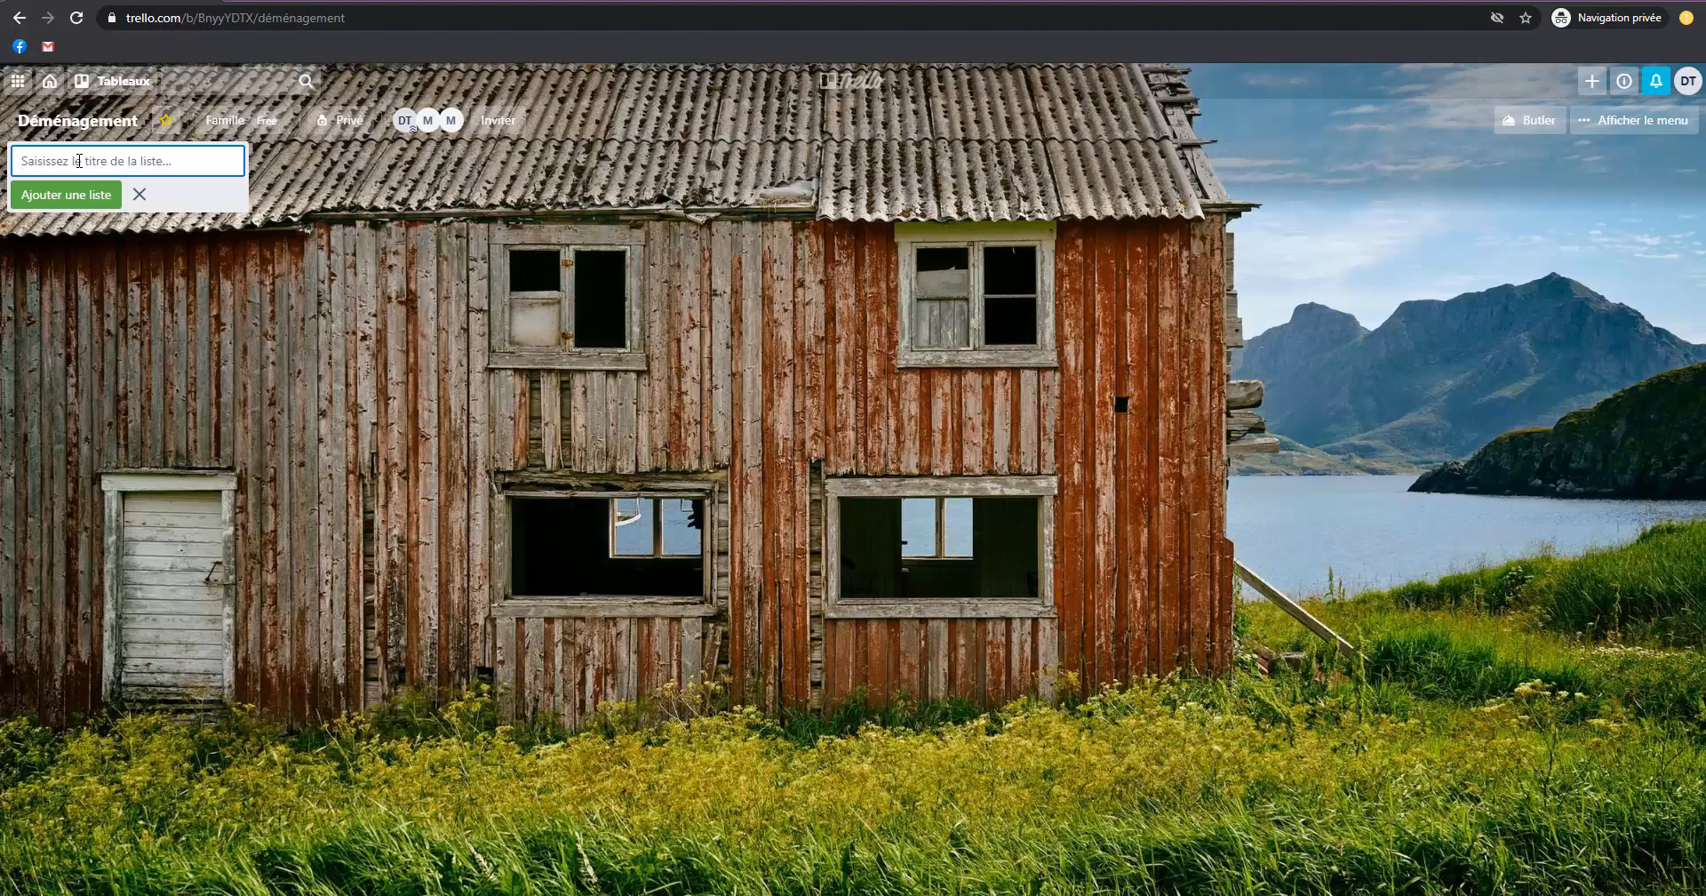
type("L")
type("iste les affaires à donner avant le démenagement")
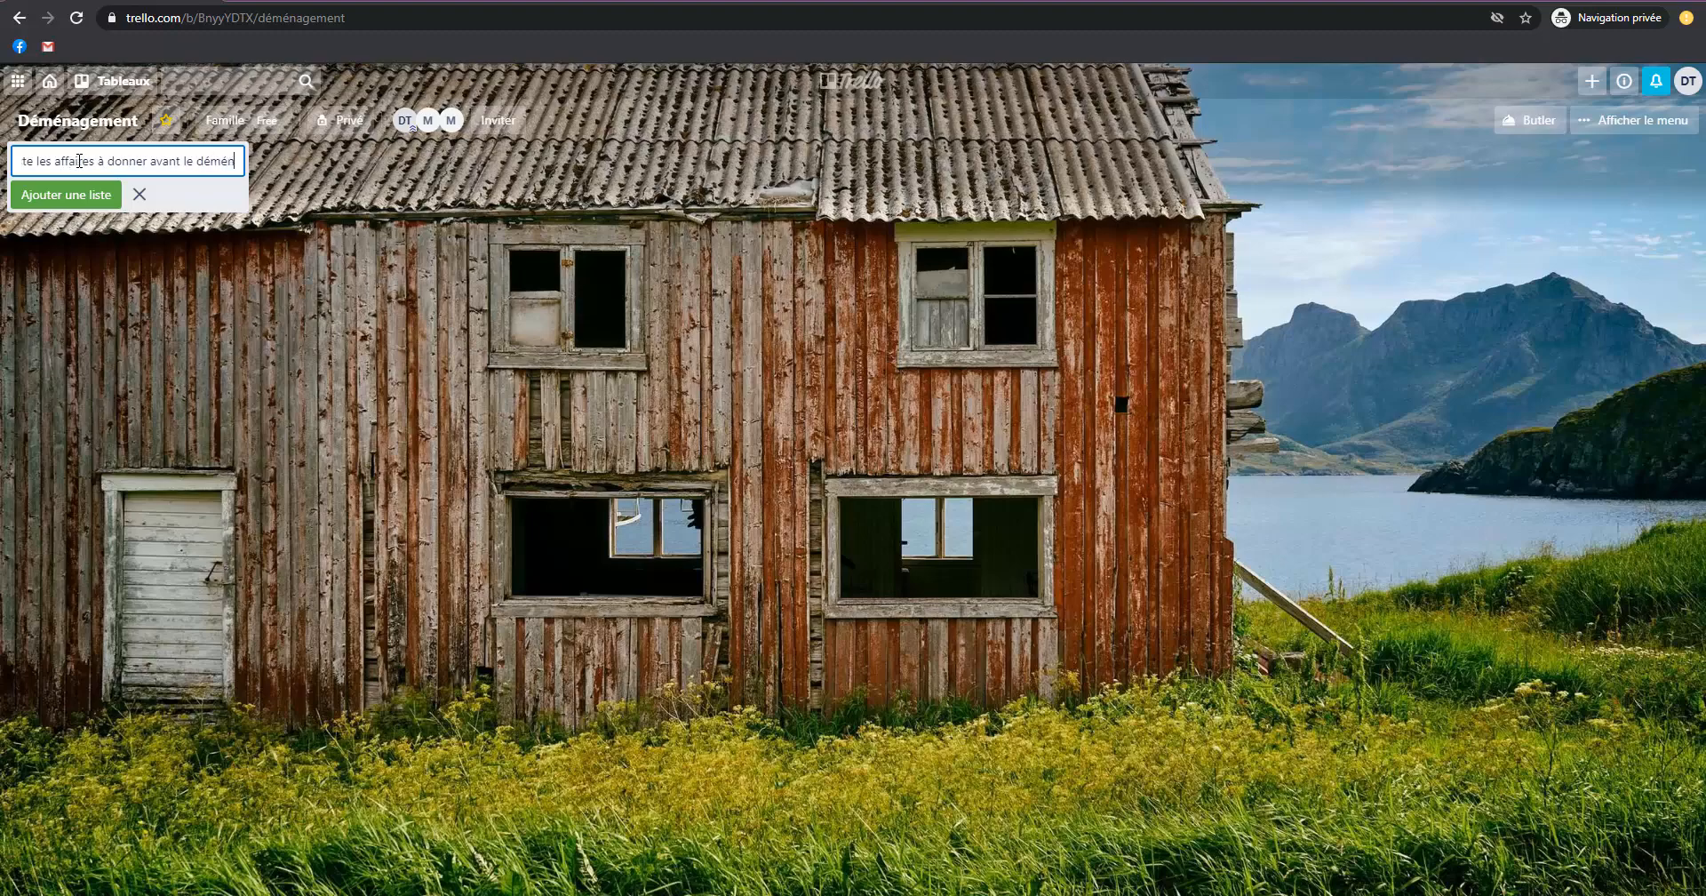
key("Return")
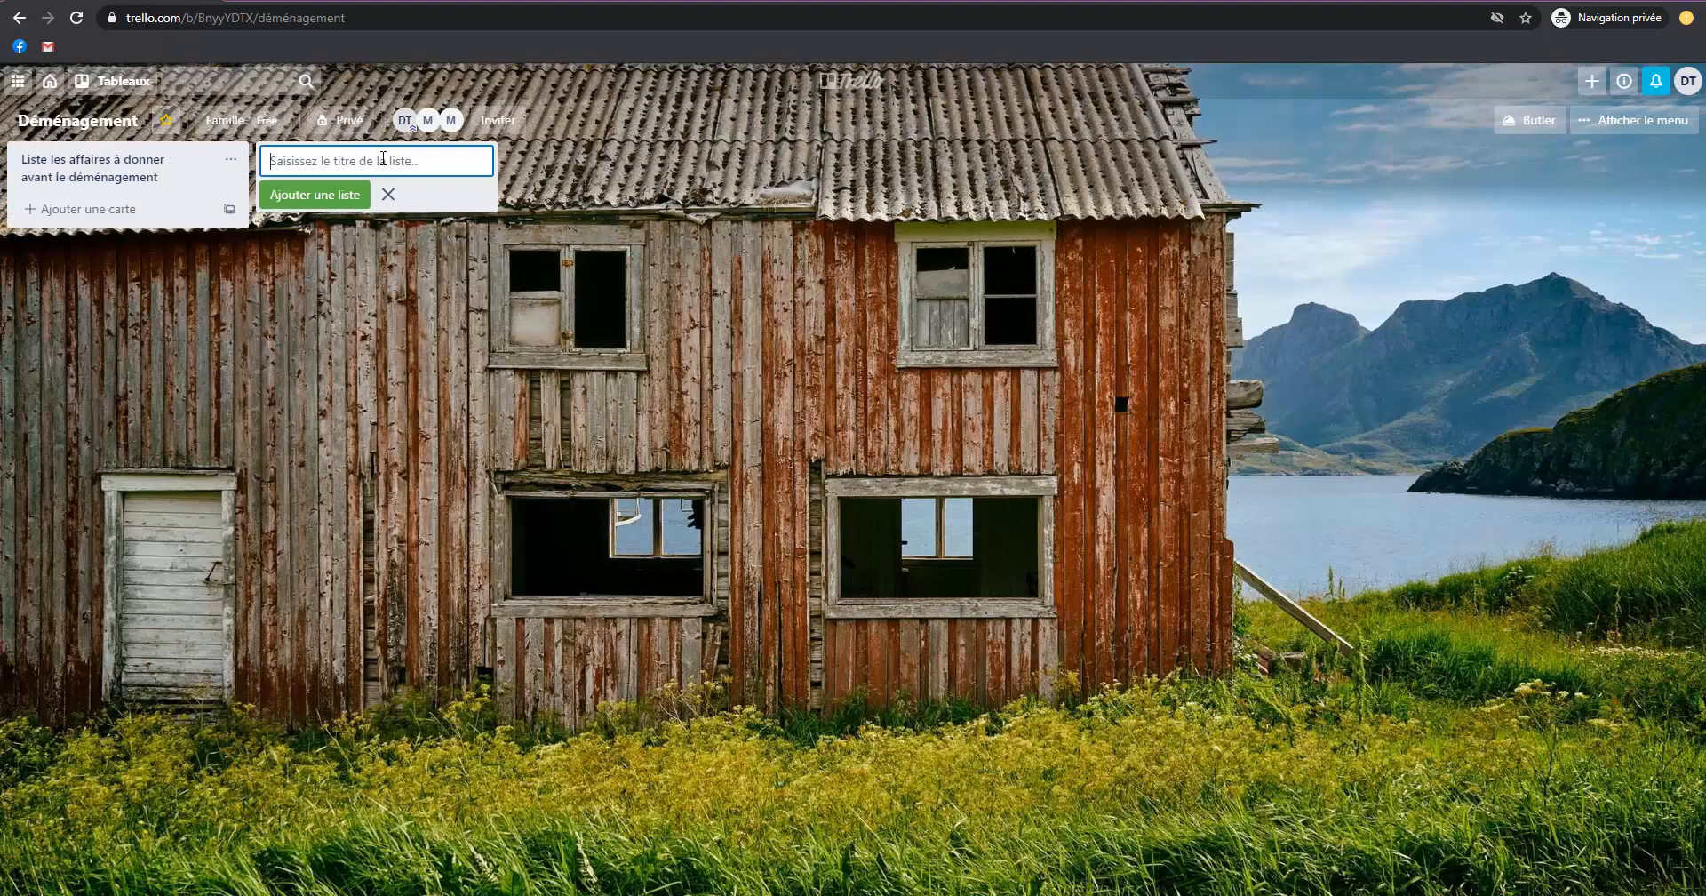
Add the lists "Lister les affaires à déménager dans la nouvelle maison" and "Lister les affaires à vendre avant le déménagement".
type("Li")
type("la nouvell")
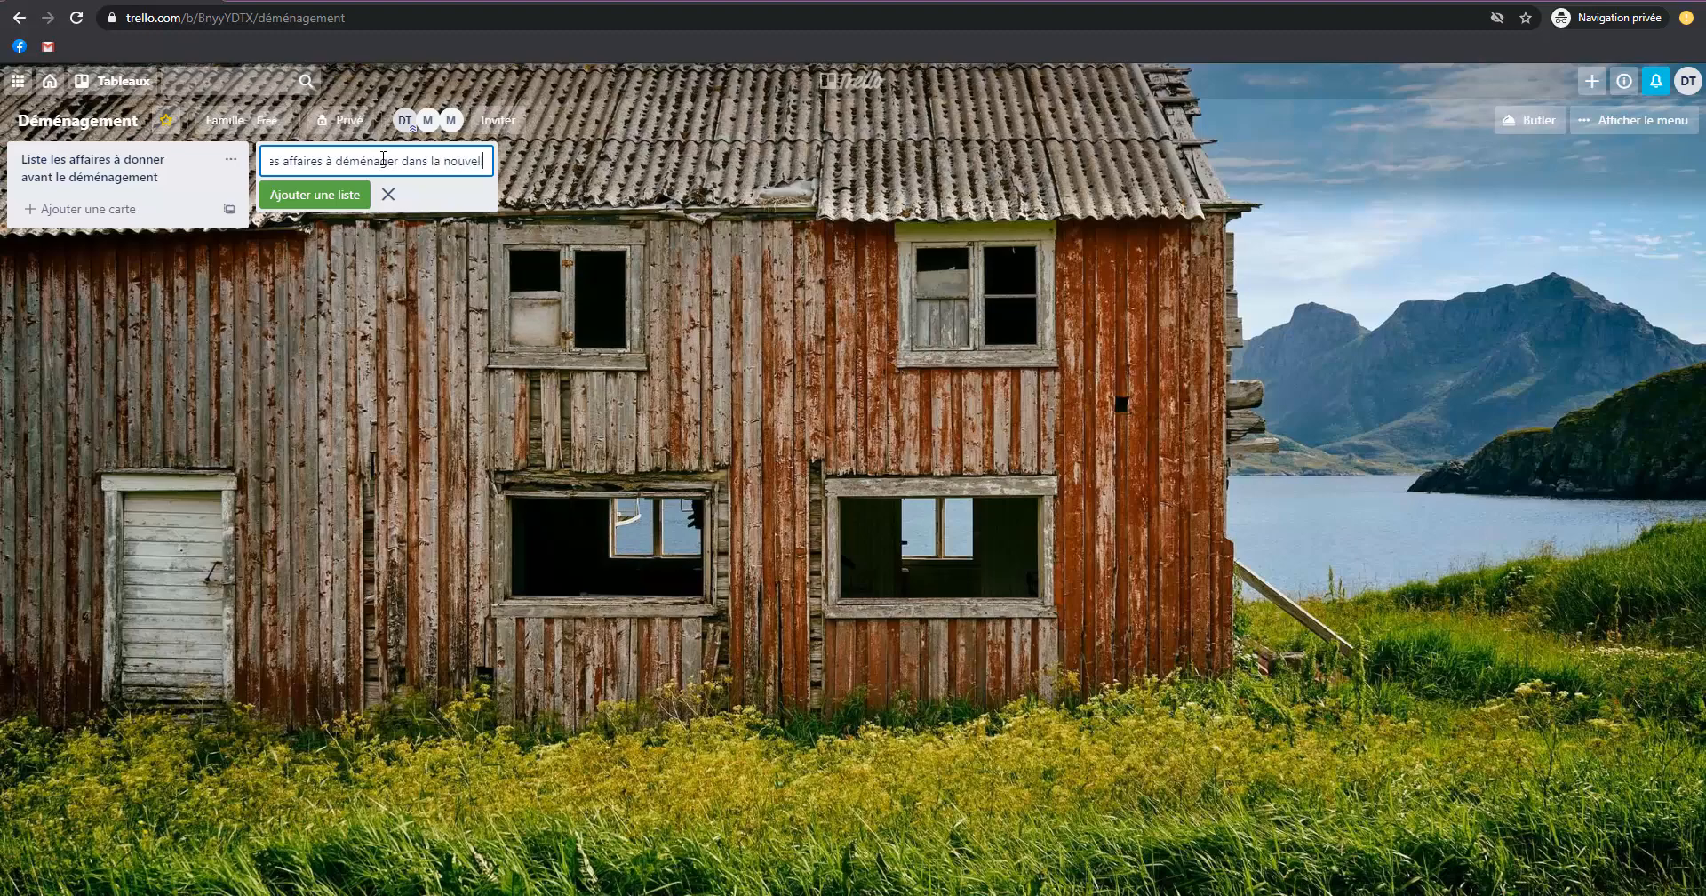
type("e maison")
key("Return")
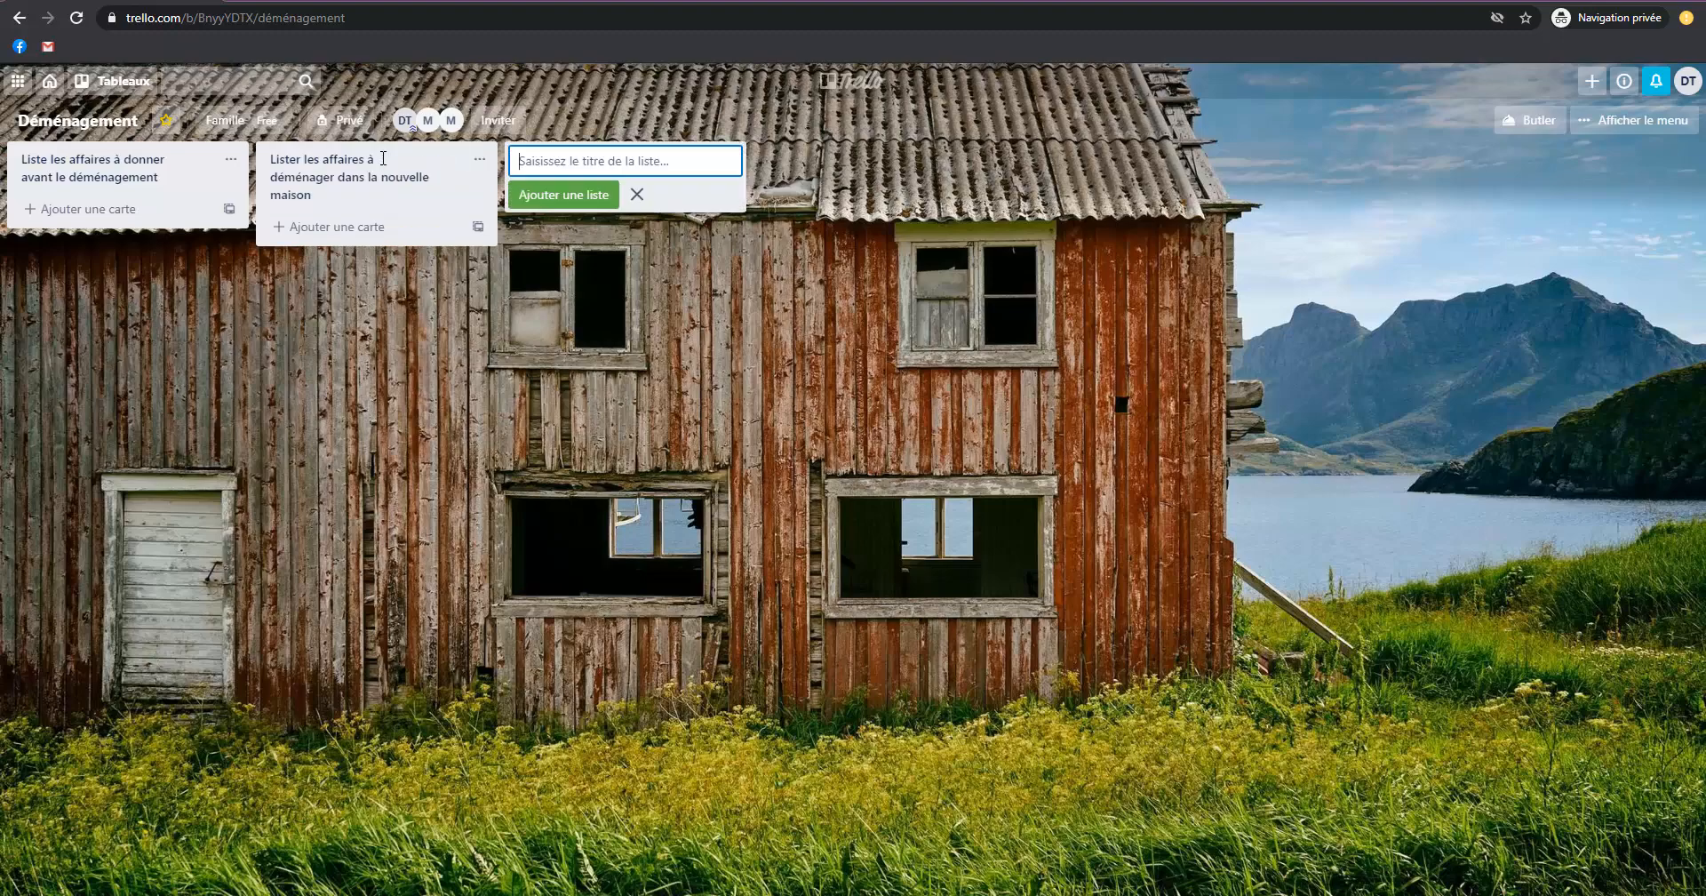
type("L")
type("éménagement")
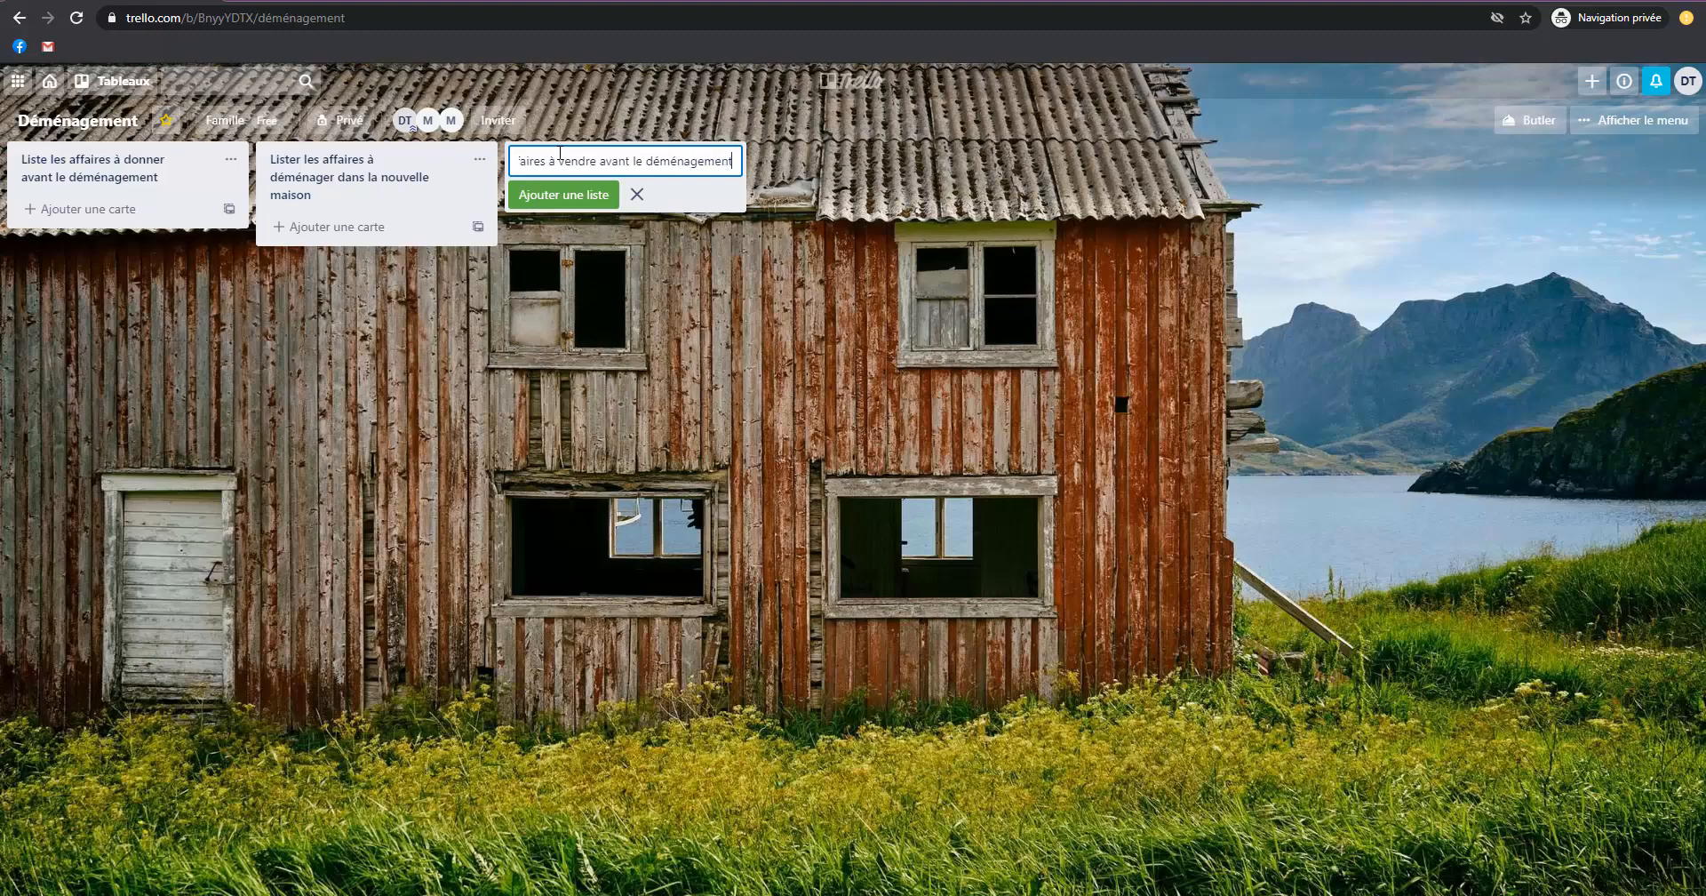
key("Return")
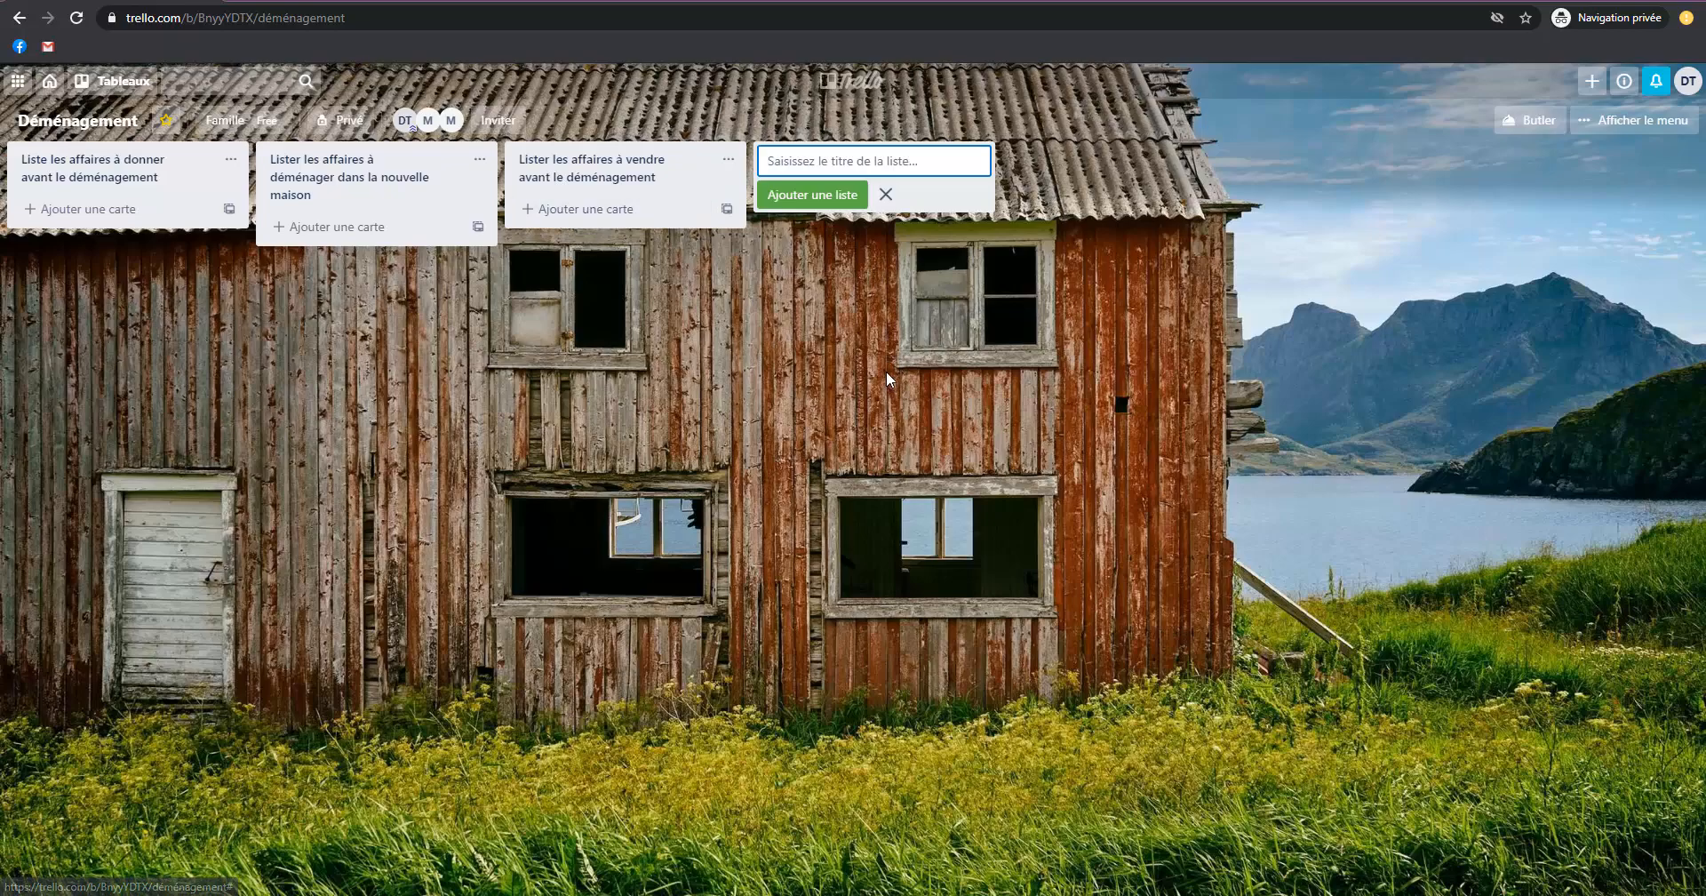
Add the lists "Abonnements à résilier" and "En attente" to the board.
type("Abonnements à résilier")
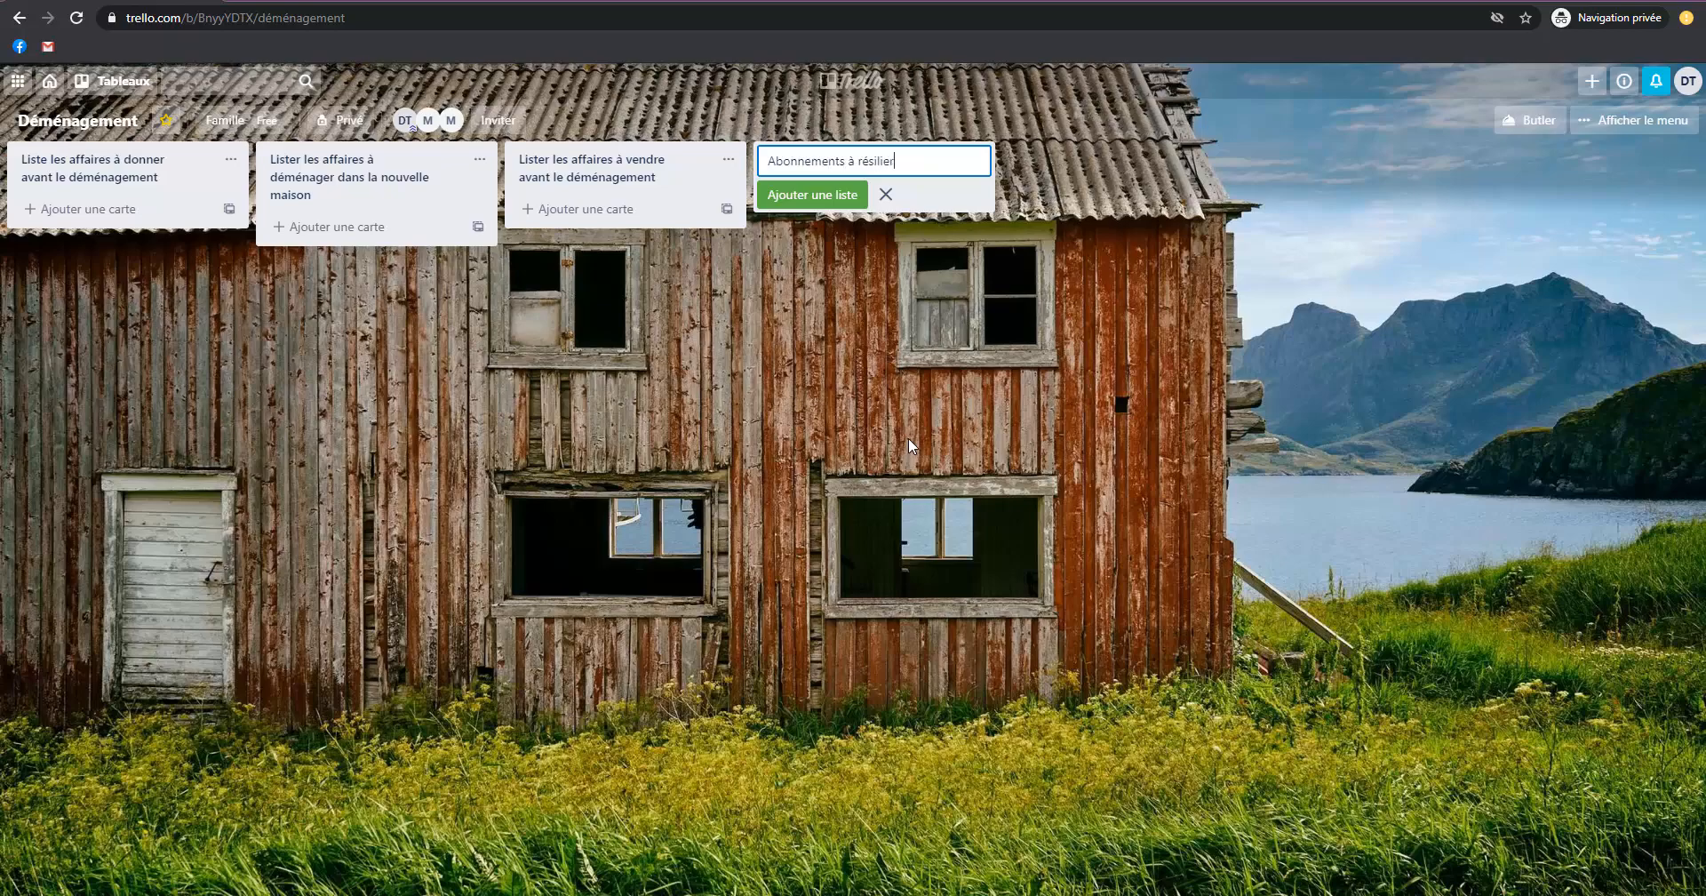
key("Return")
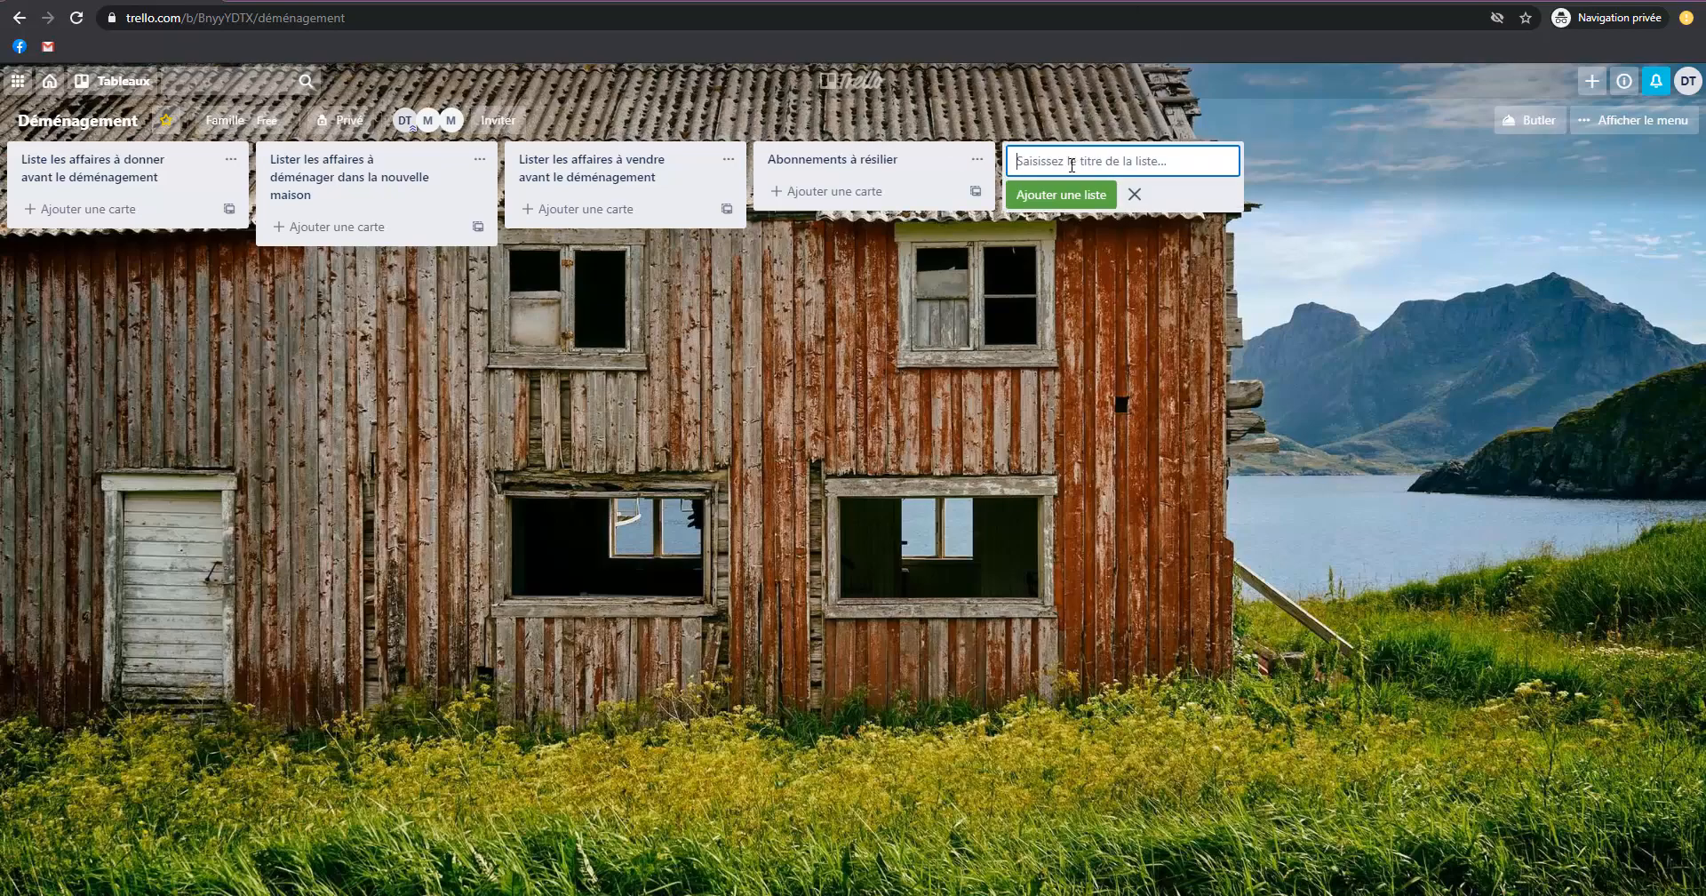
type("En attente")
key("Return")
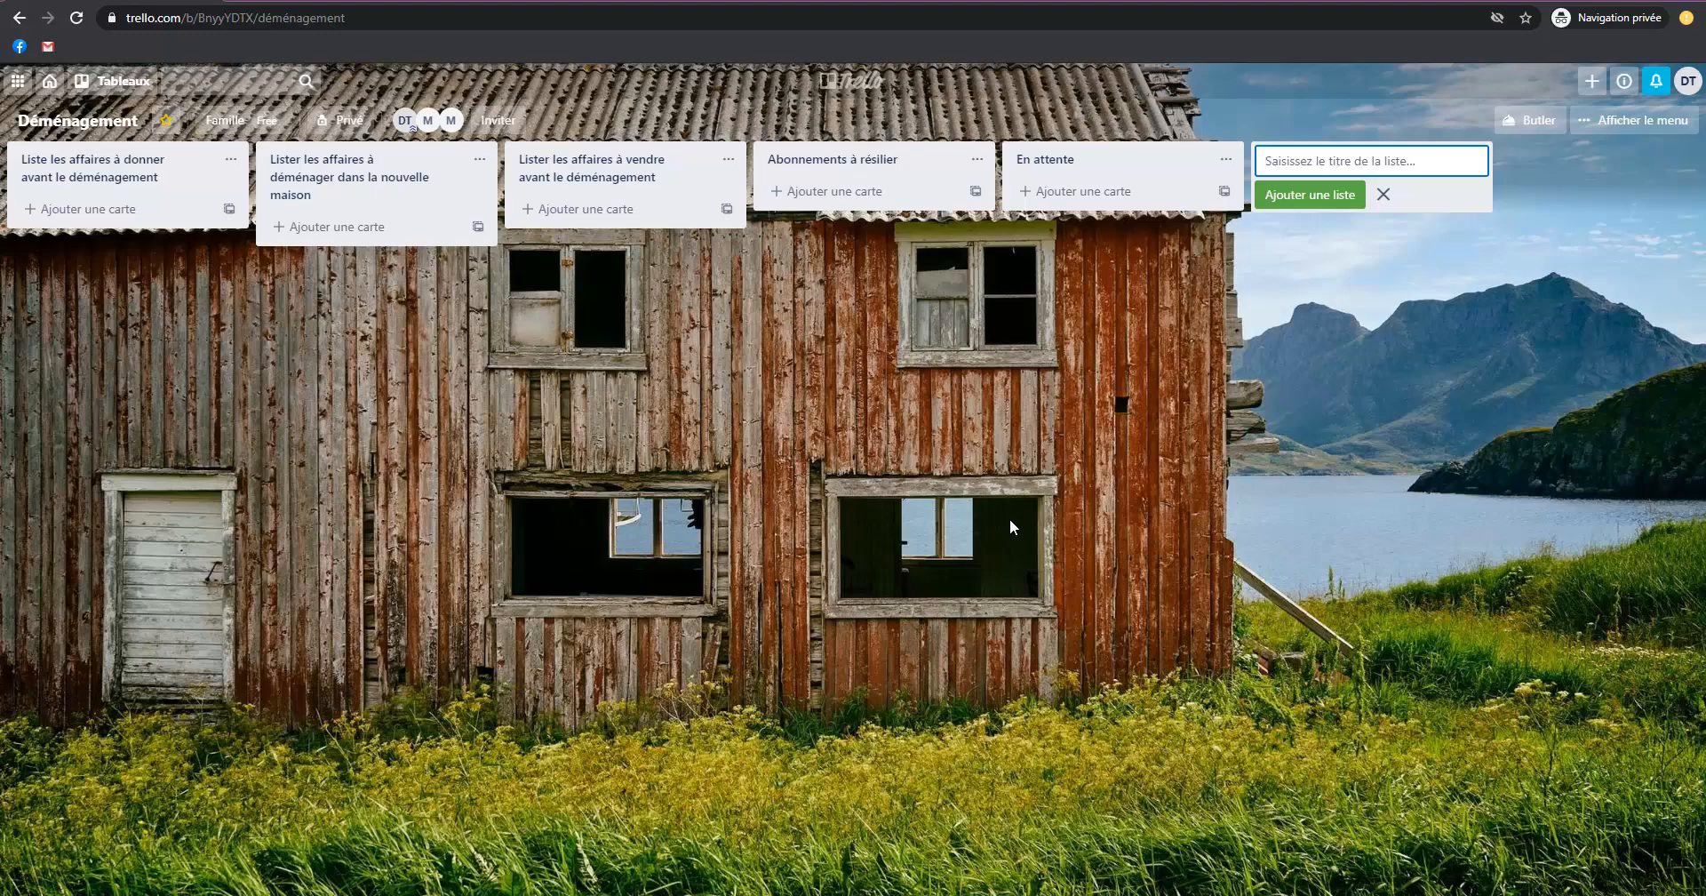
Add the lists "Prochaines Actions" and "Tâches terminées" to the board.
type("Prochaines Actions")
key("Return")
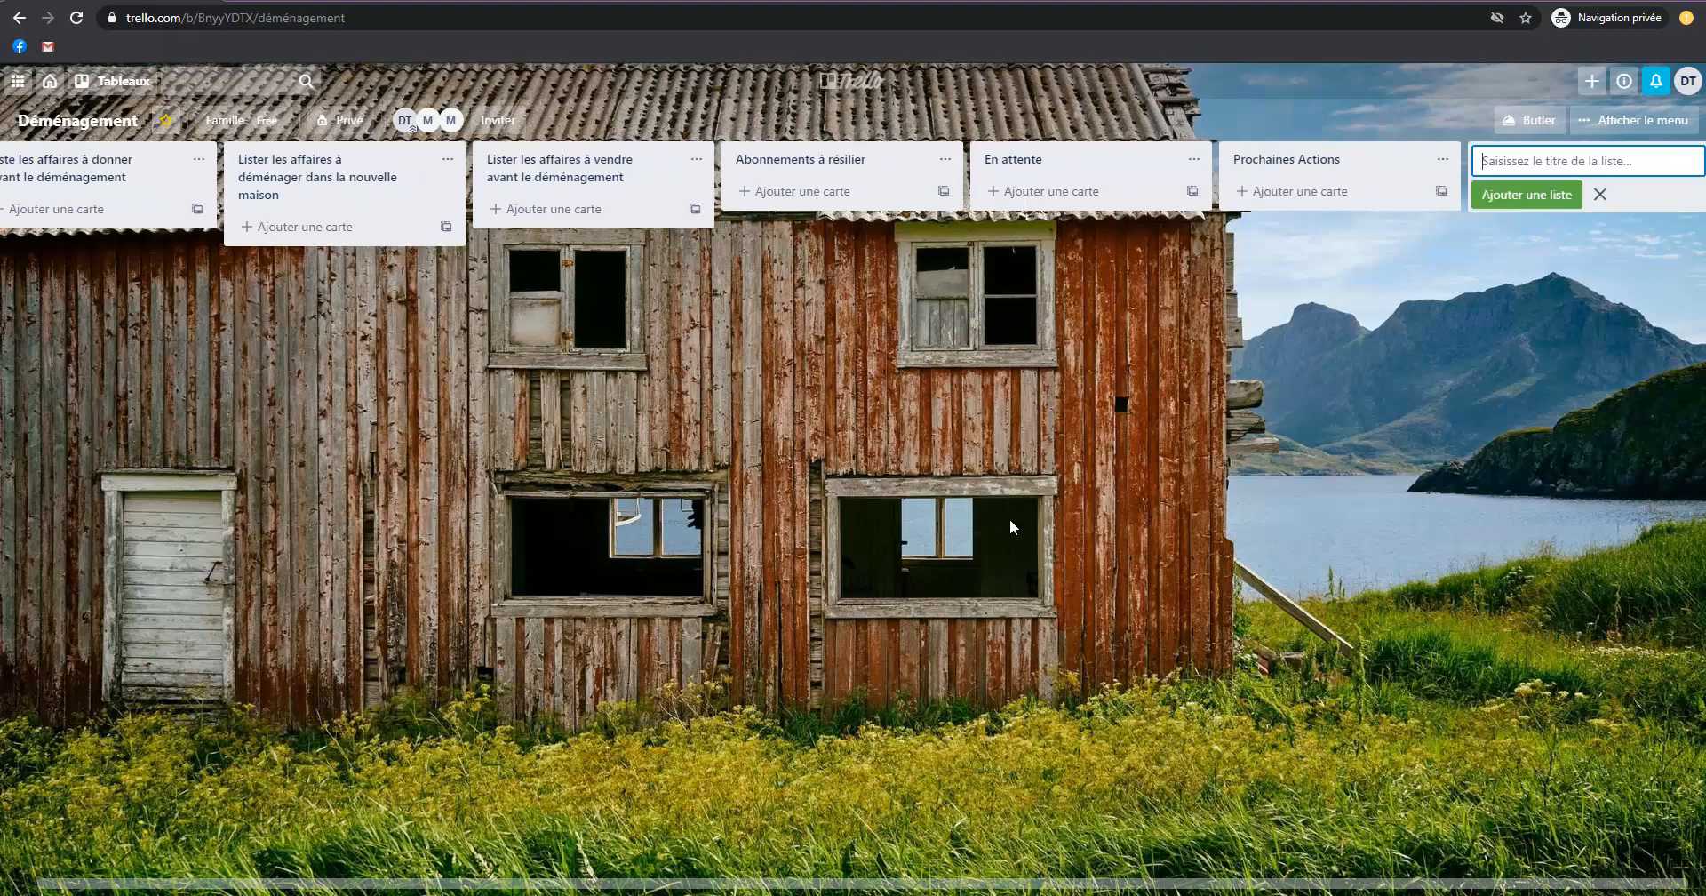
type("Tâches terminées")
key("Return")
left_click_drag(846, 482, 1196, 387)
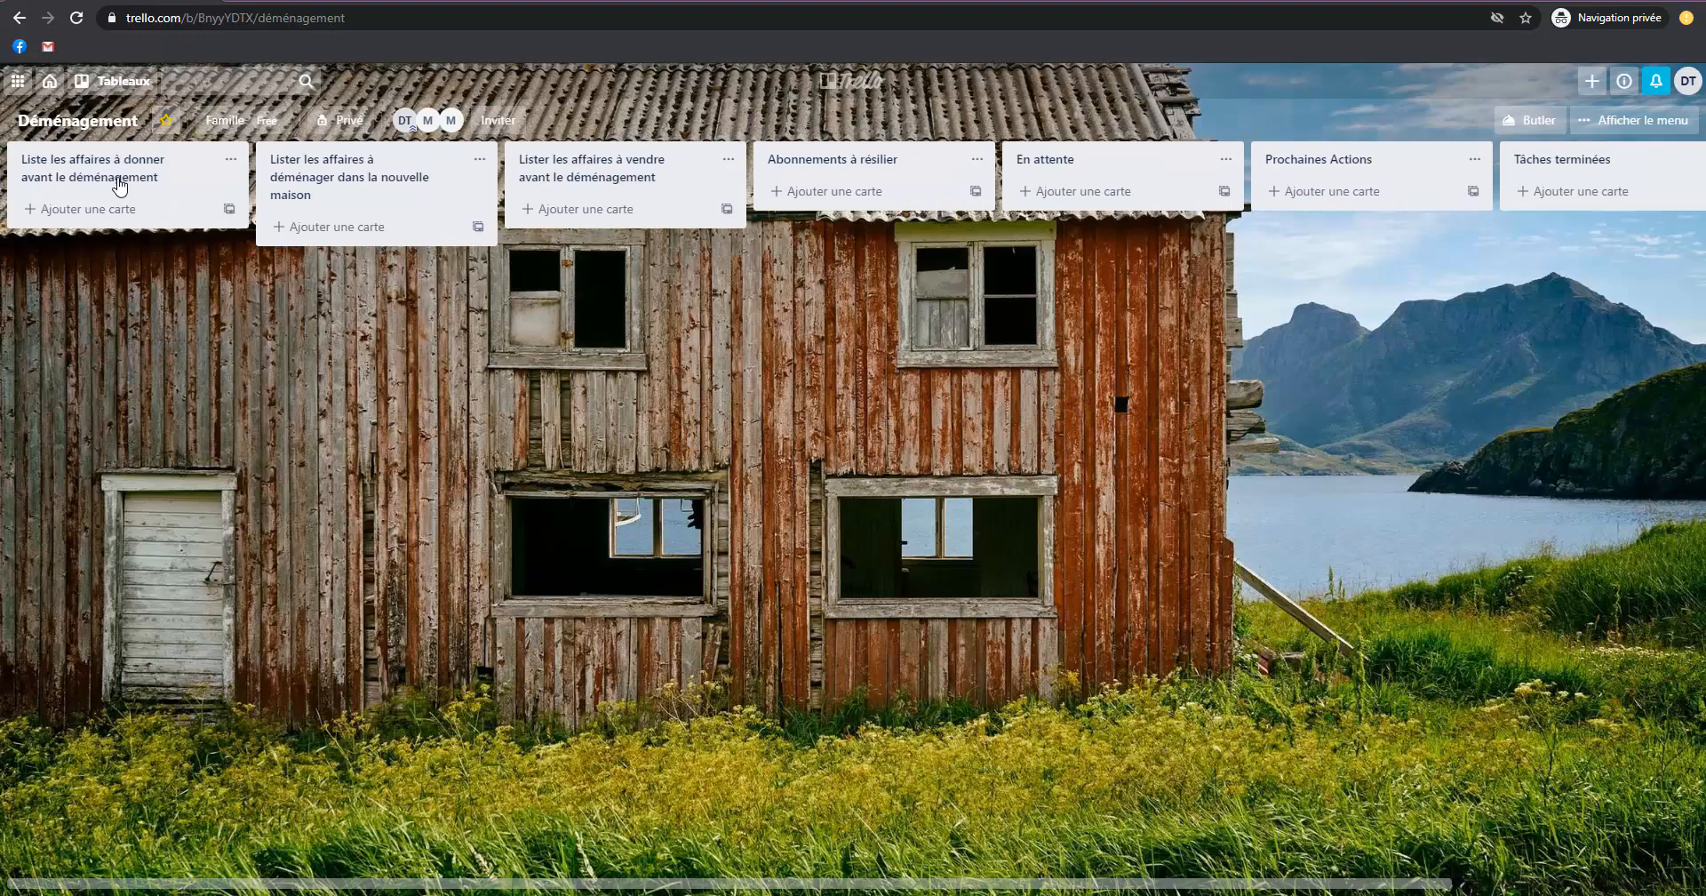
Move the "En attente" list to the first position, before the list of belongings to give away.
left_click(373, 177)
left_click(860, 366)
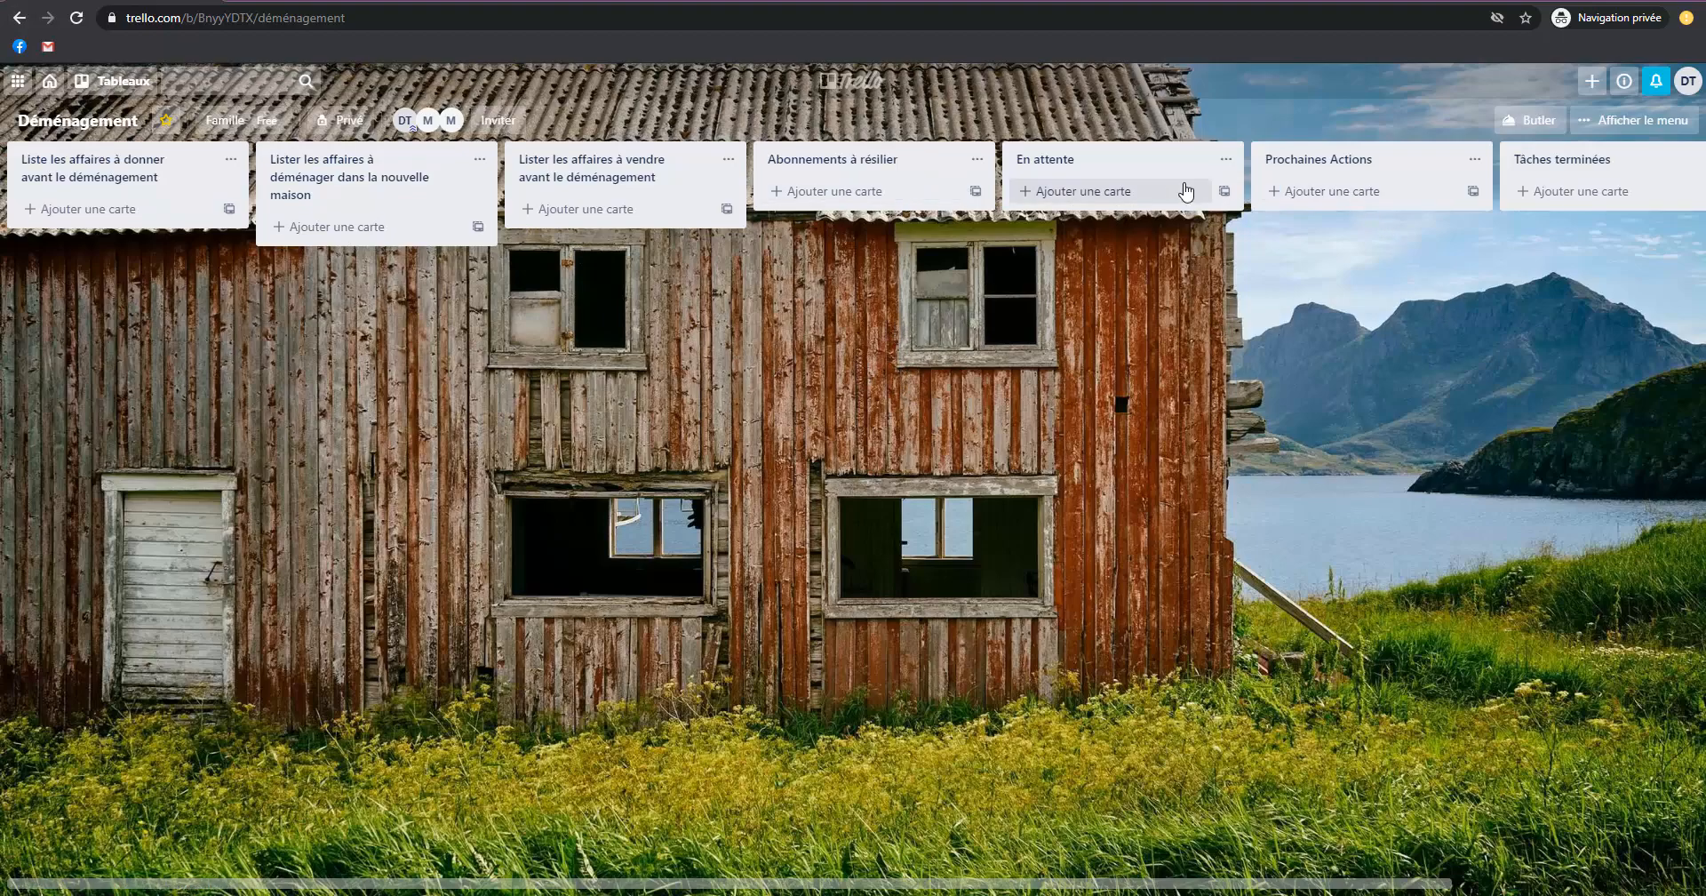
left_click_drag(1101, 173, 22, 156)
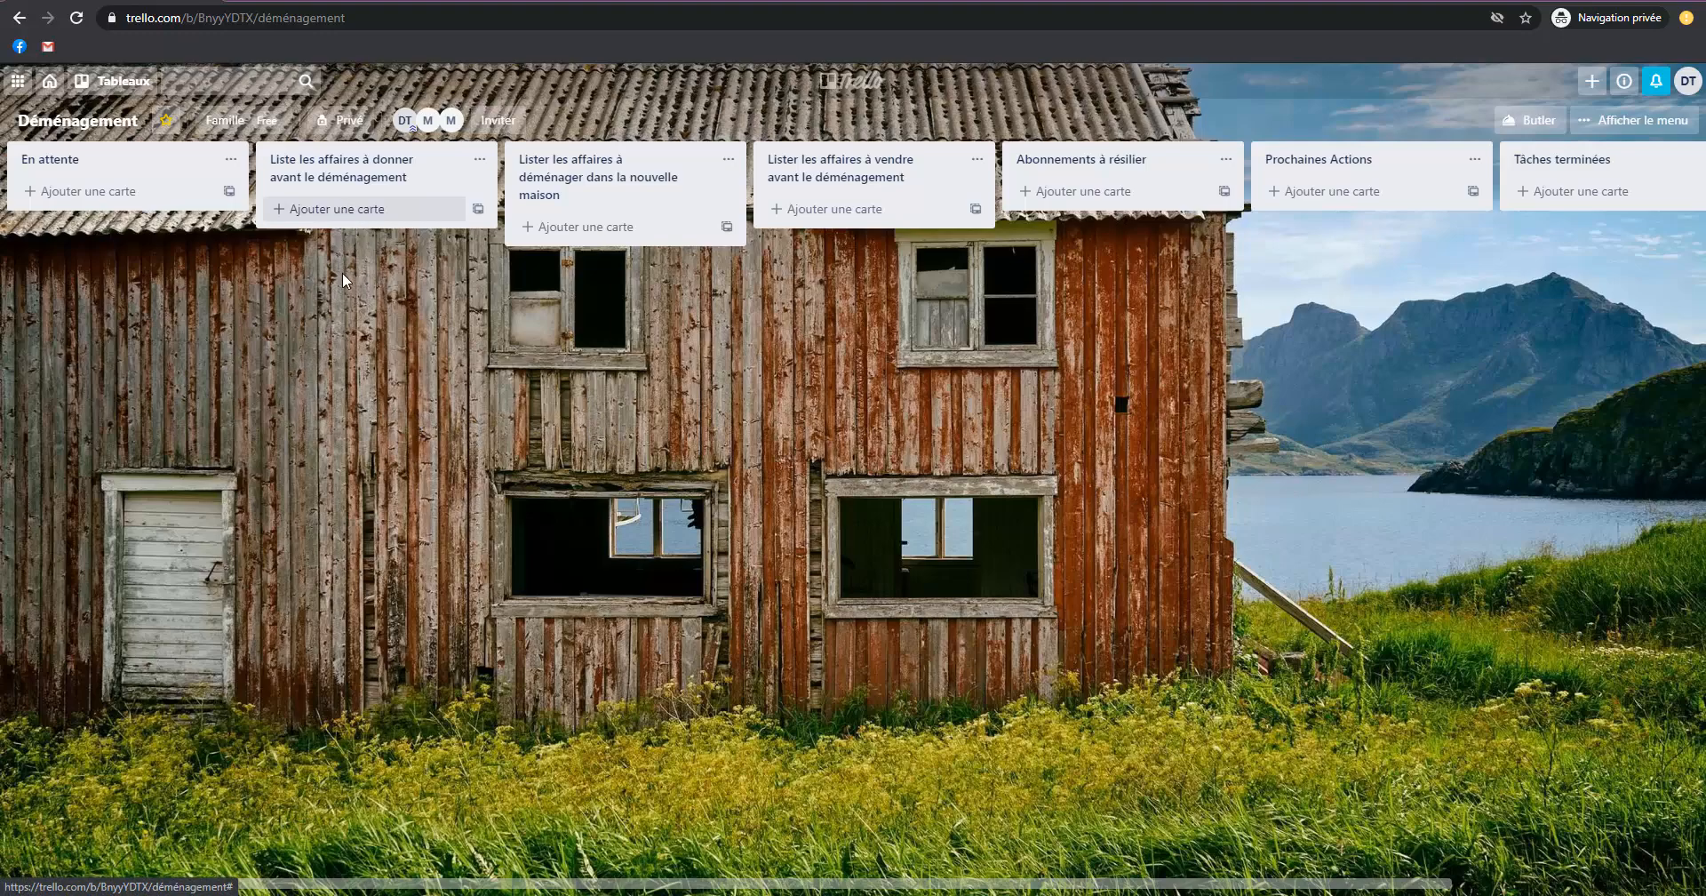
Add a card titled "affaires de cuisine" to the list of belongings to give away before the move.
left_click(338, 210)
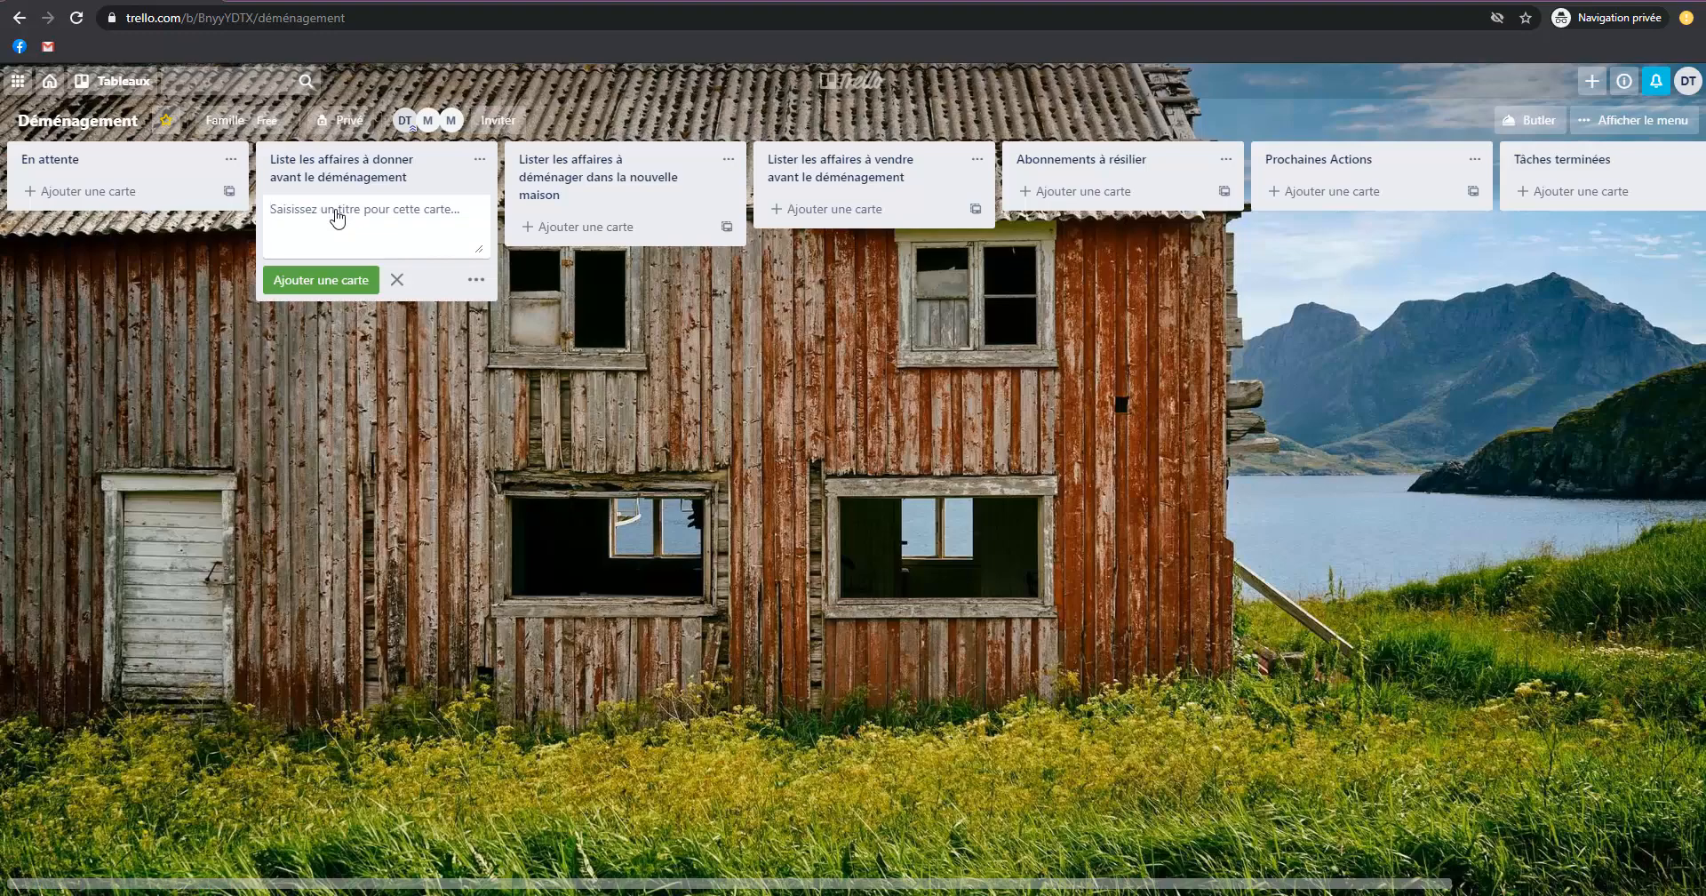
type("C")
key("BackSpace")
type("affaires de cuisine")
key("Return")
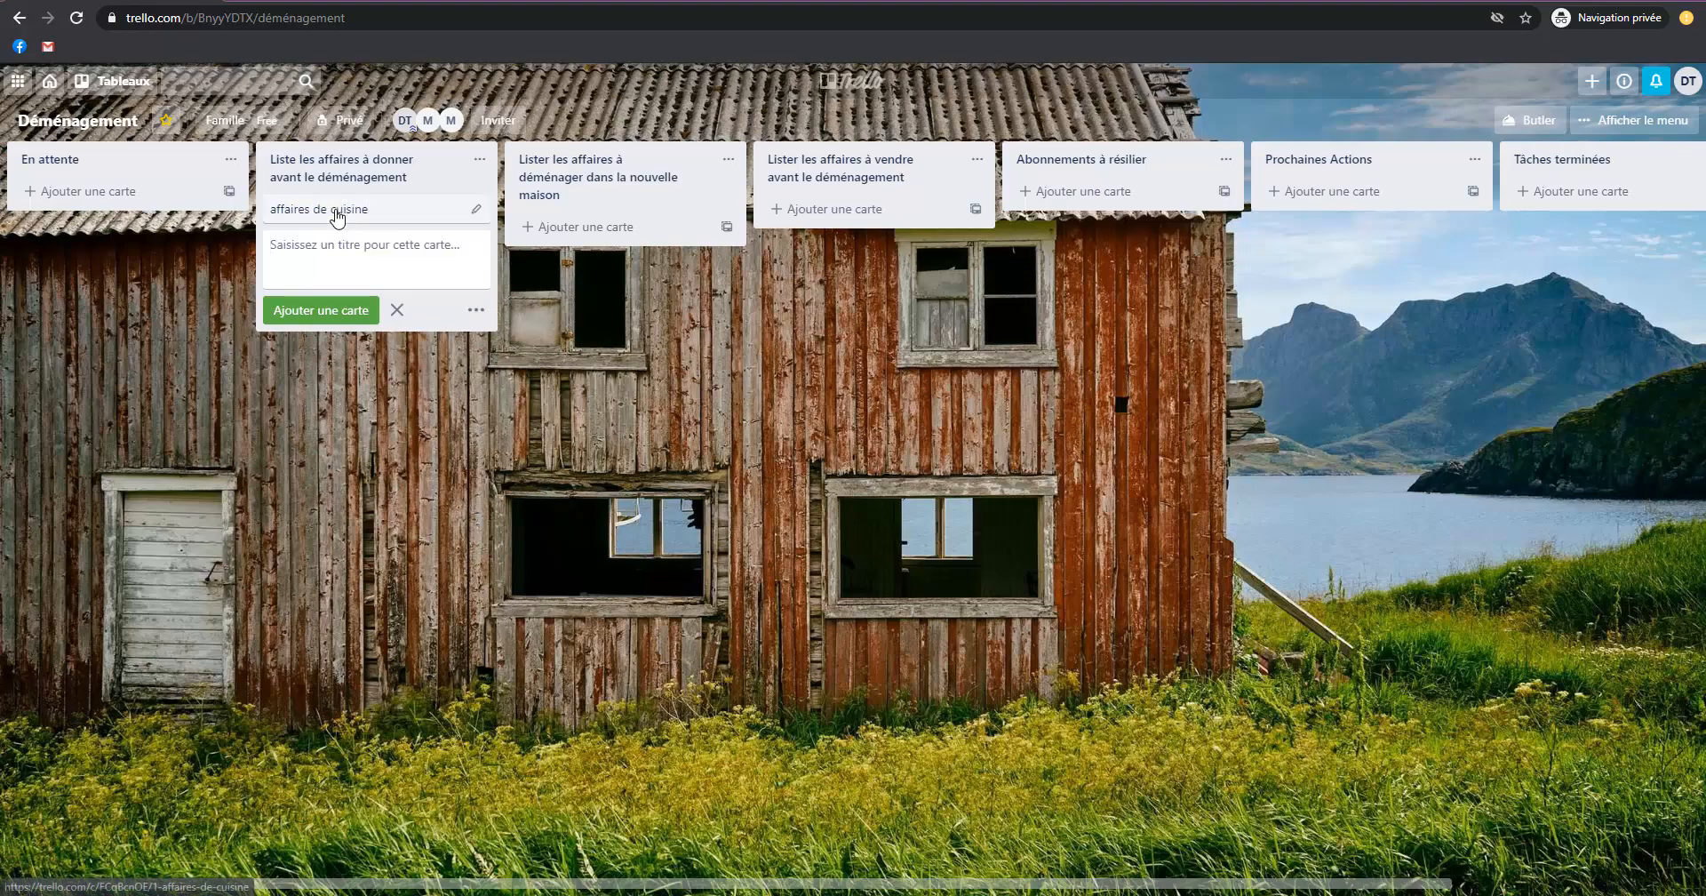
Rename the kitchen belongings card as "affaires de la cuisine" and close it.
left_click(336, 212)
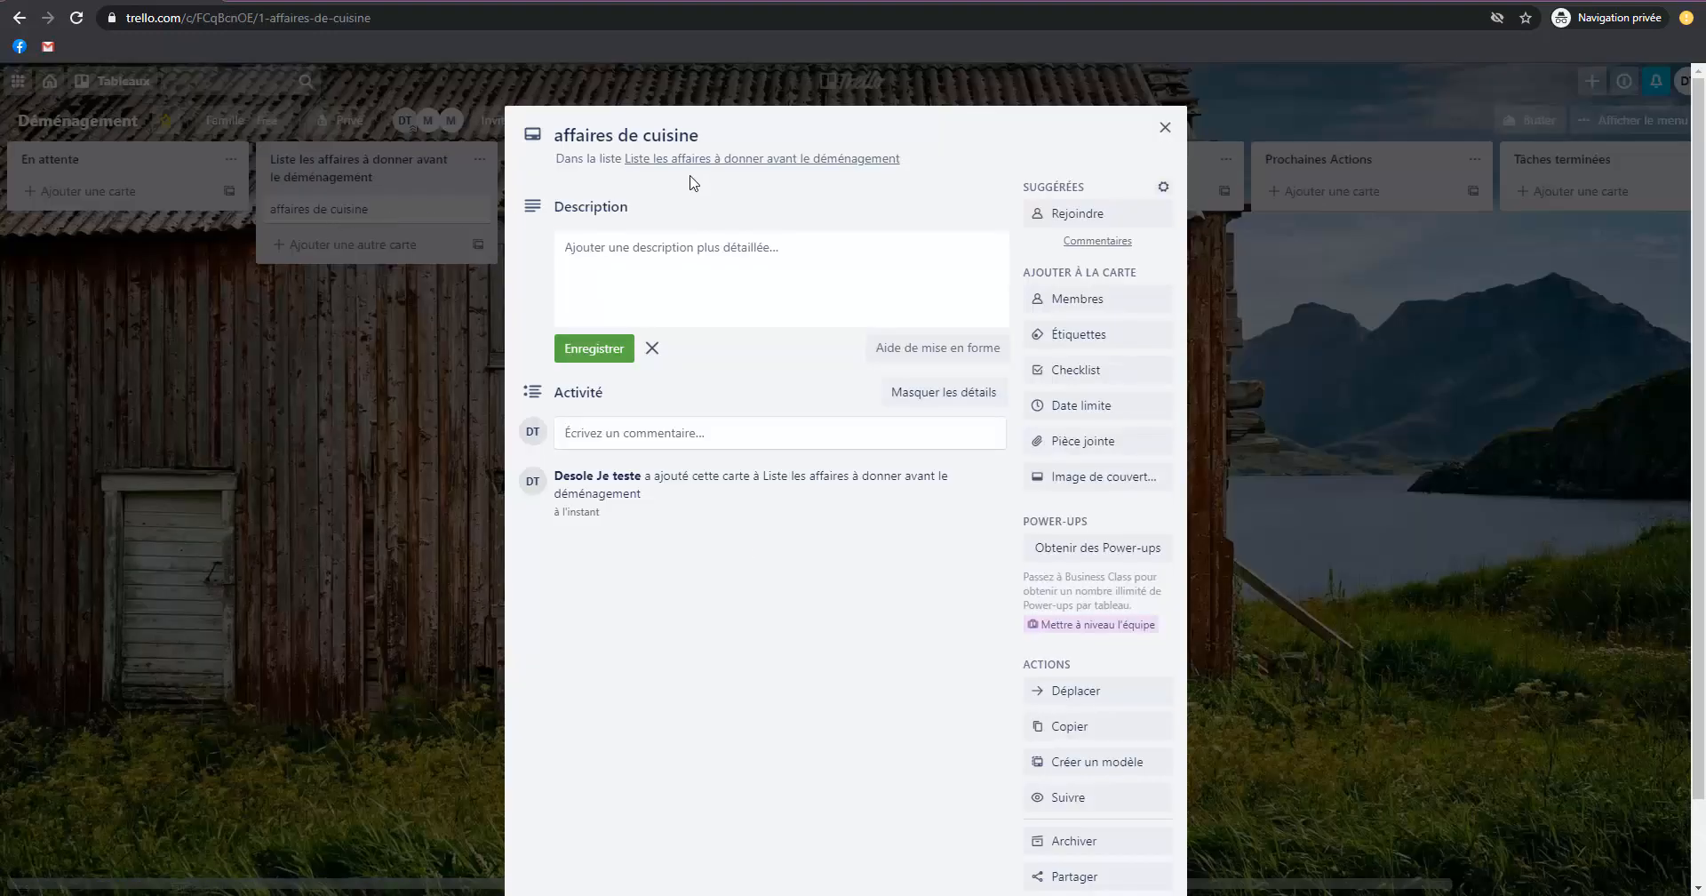
left_click(645, 136)
type("la")
key("Return")
left_click(377, 218)
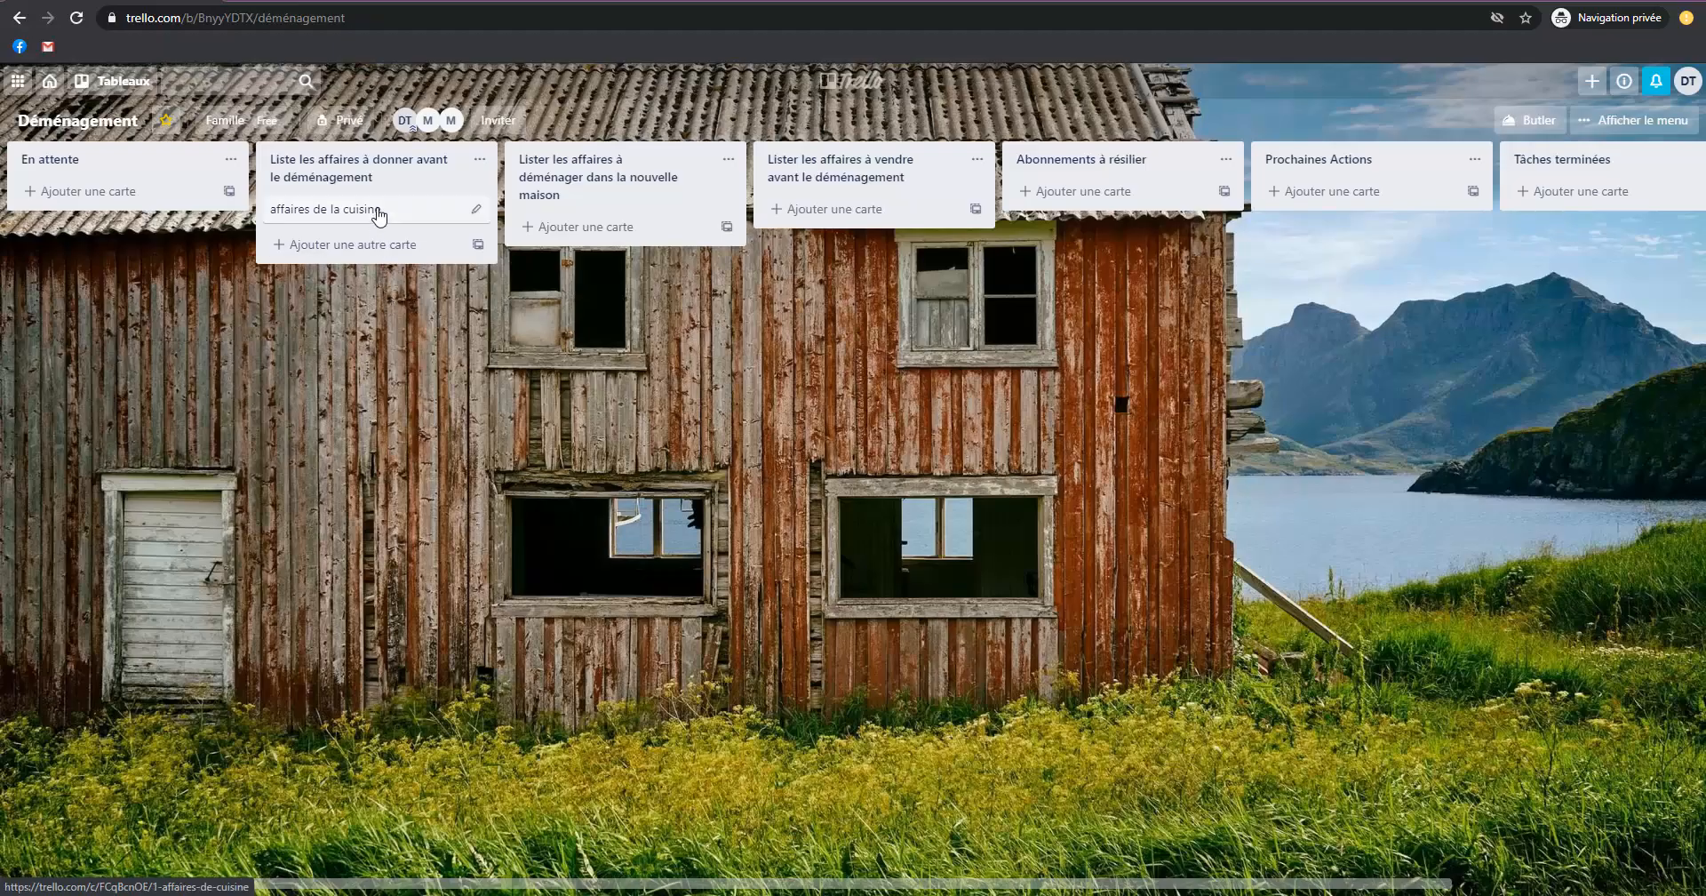
Give the kitchen card the description "liste des affaires présentes dans la cuisine qui seront à donner avant le déménagement".
left_click(377, 217)
left_click(611, 257)
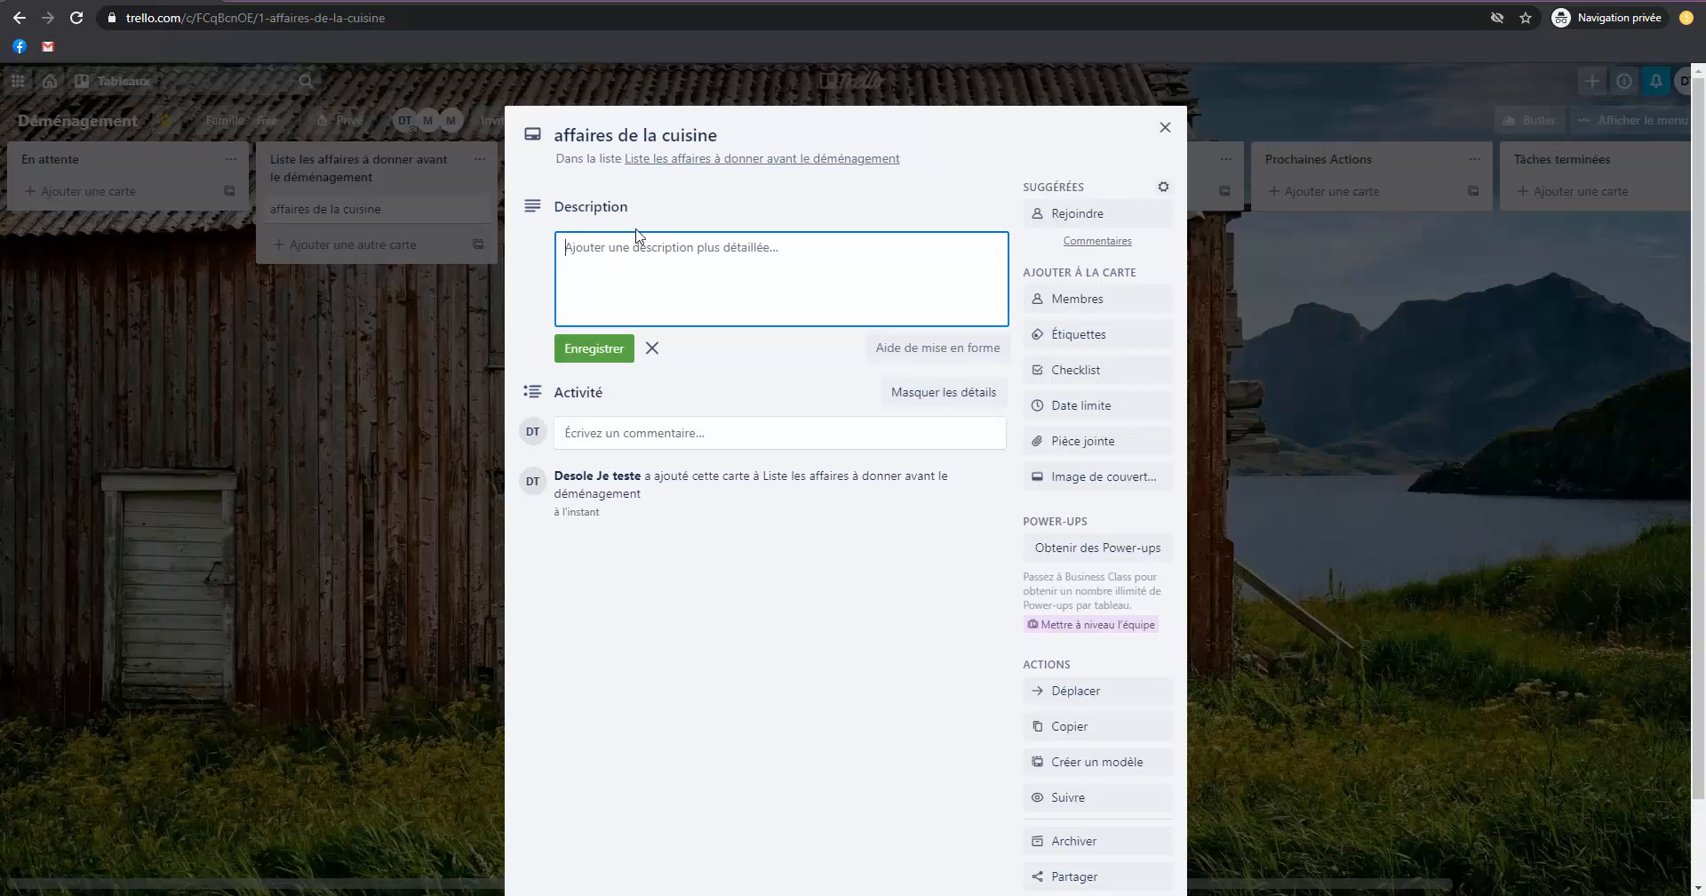
type("liste des affaires présentes dans la cuisine qui seront")
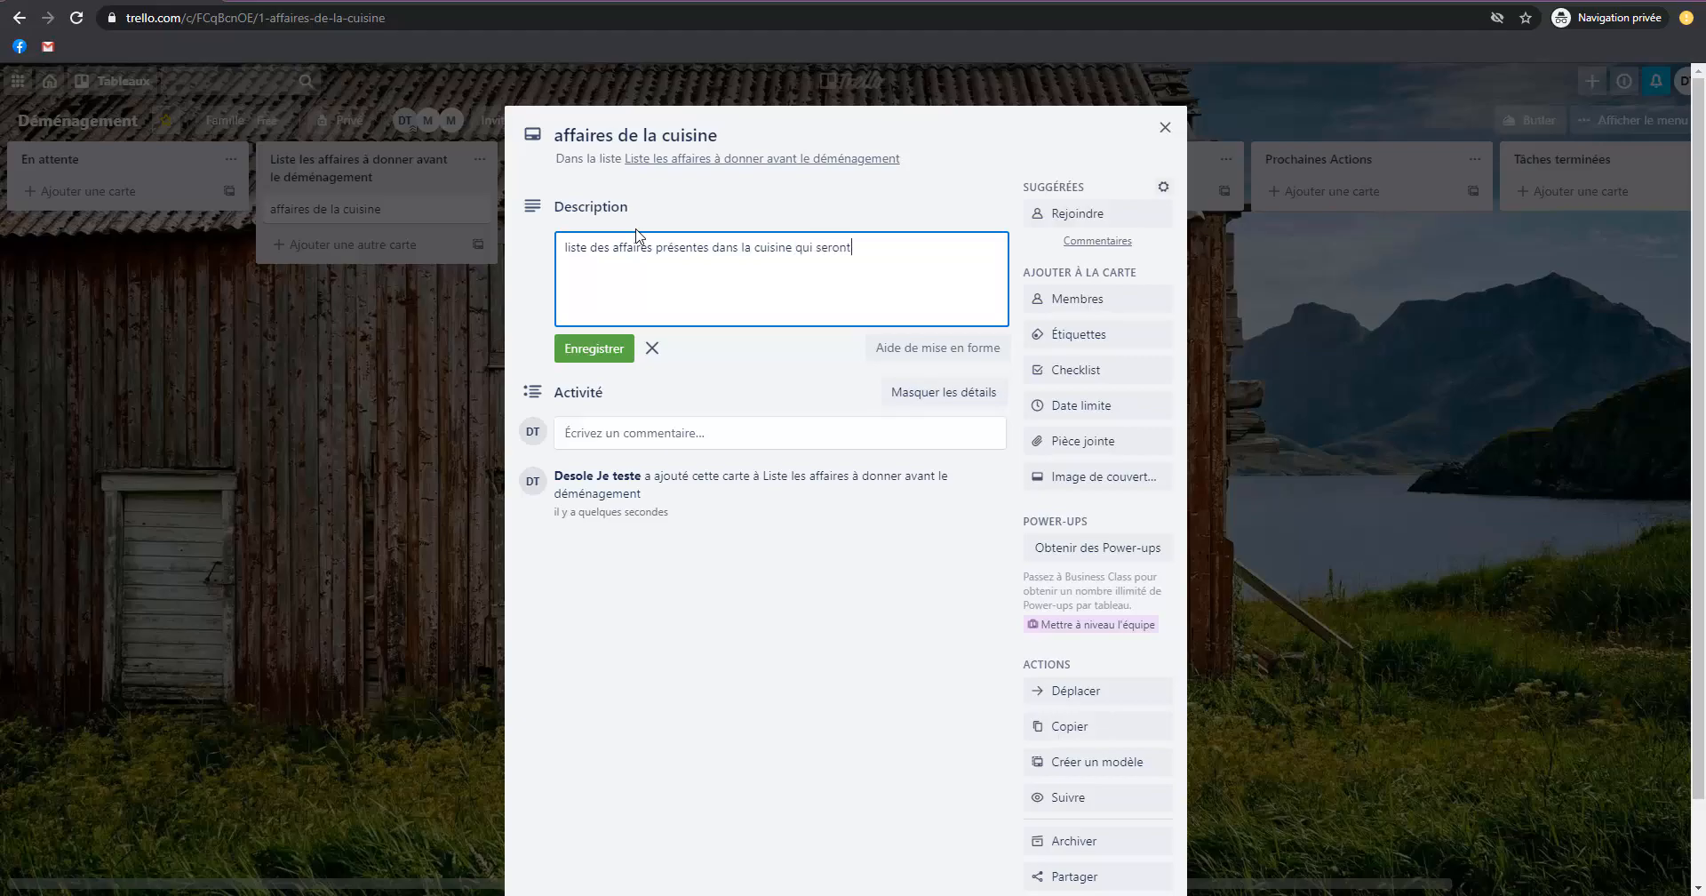
type(" à donner avant le déménagement")
left_click(592, 354)
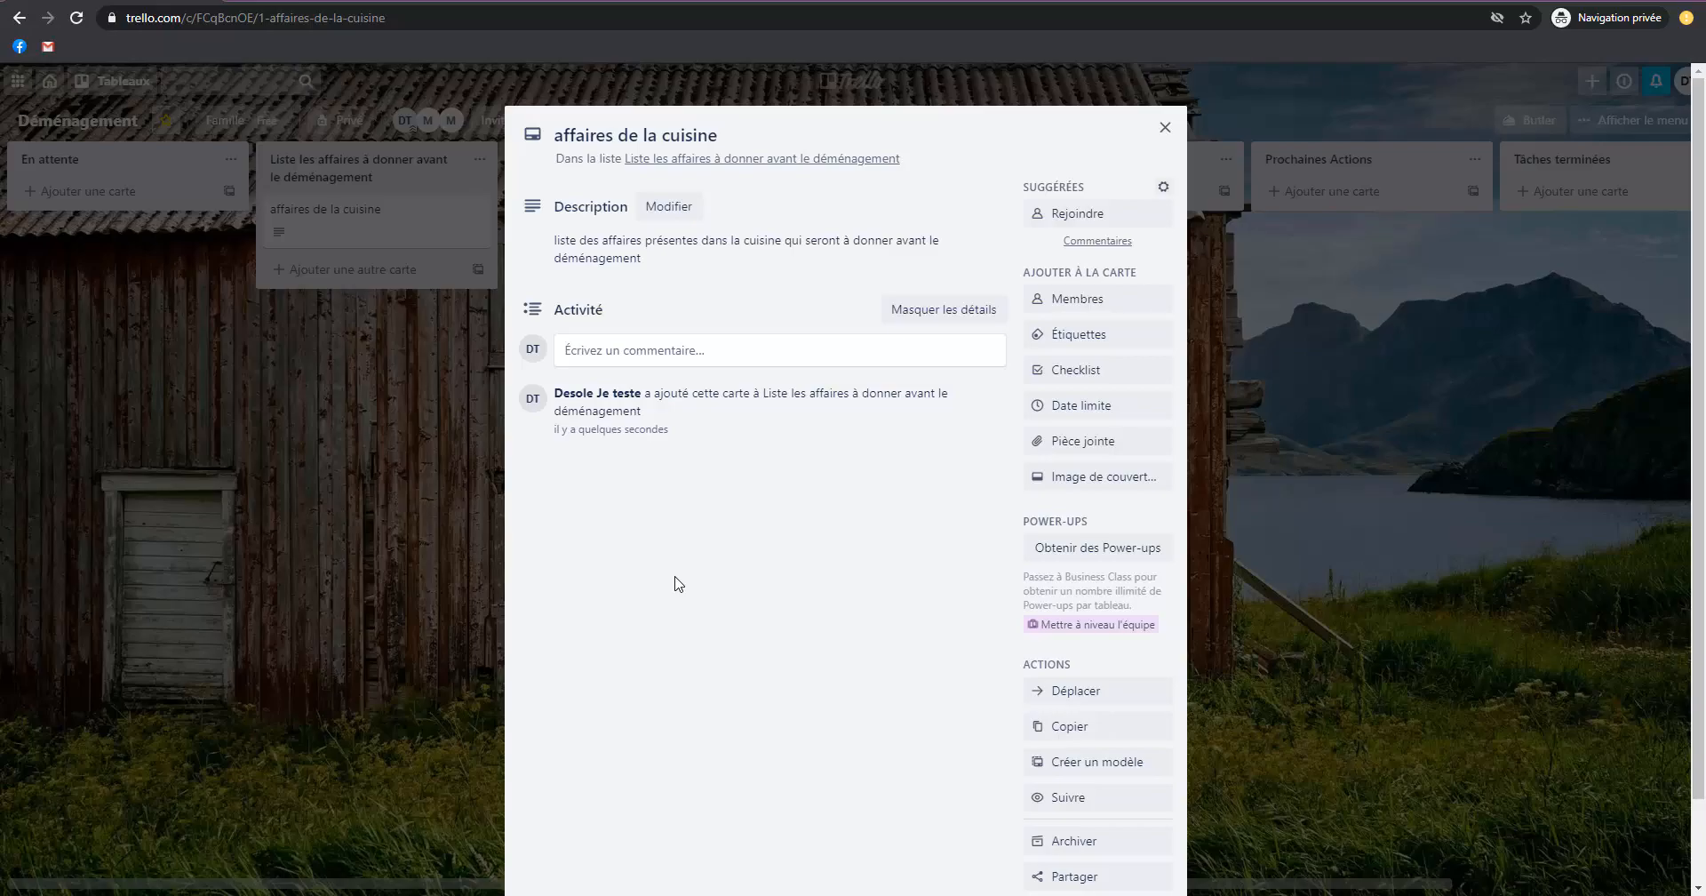
Assign the wife's and the daughter's member accounts to the kitchen card.
left_click(1064, 306)
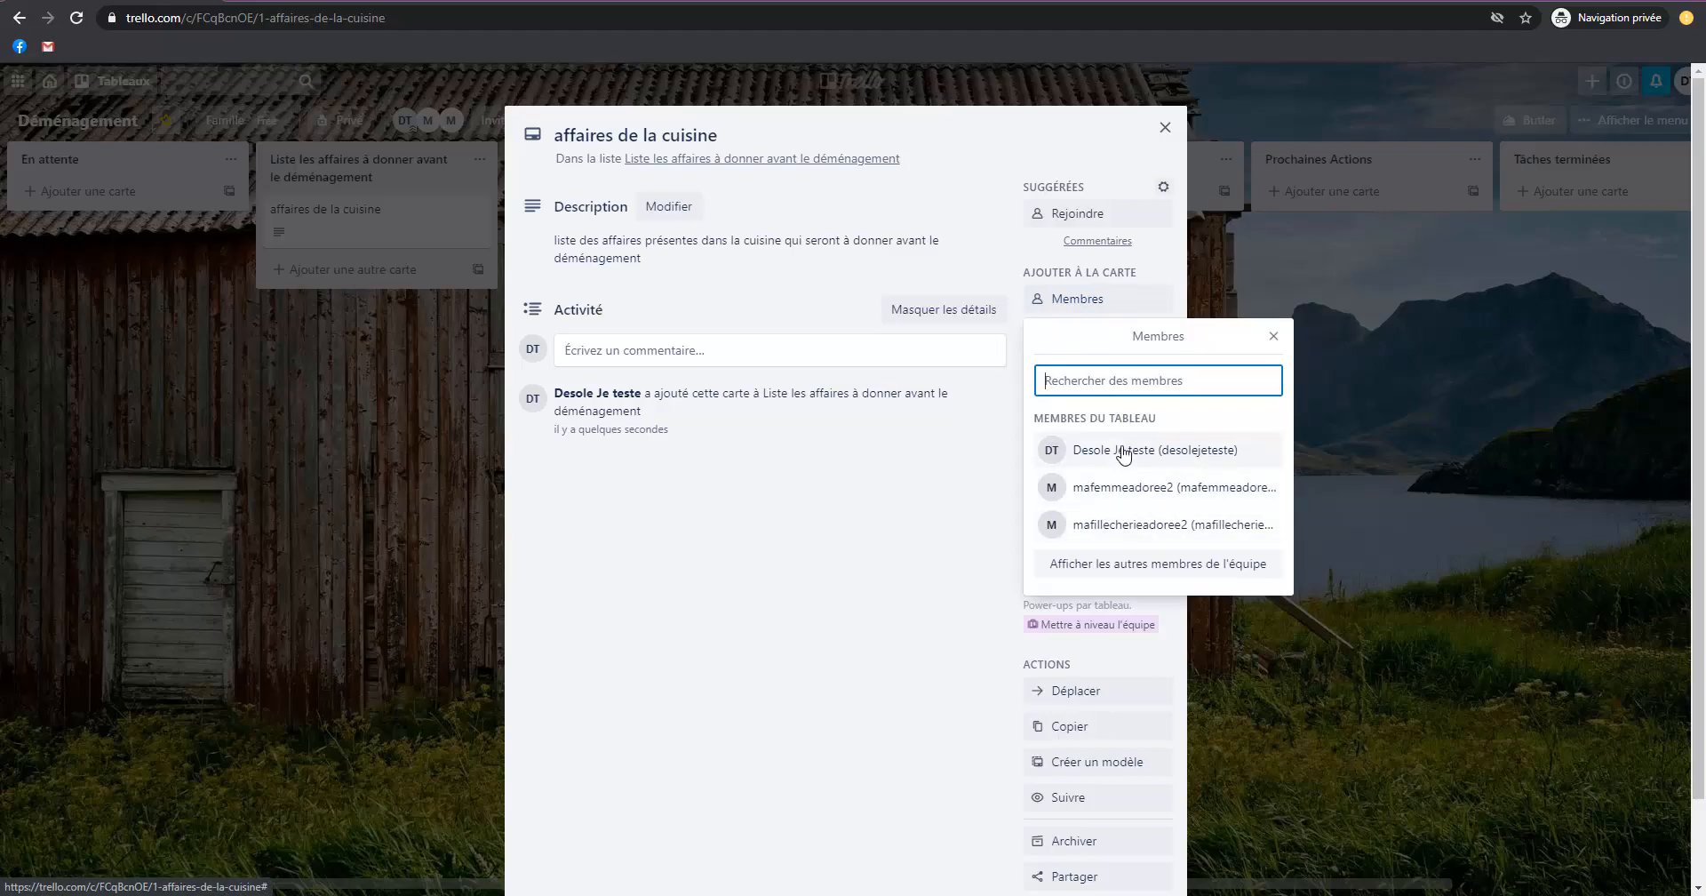
left_click(1160, 494)
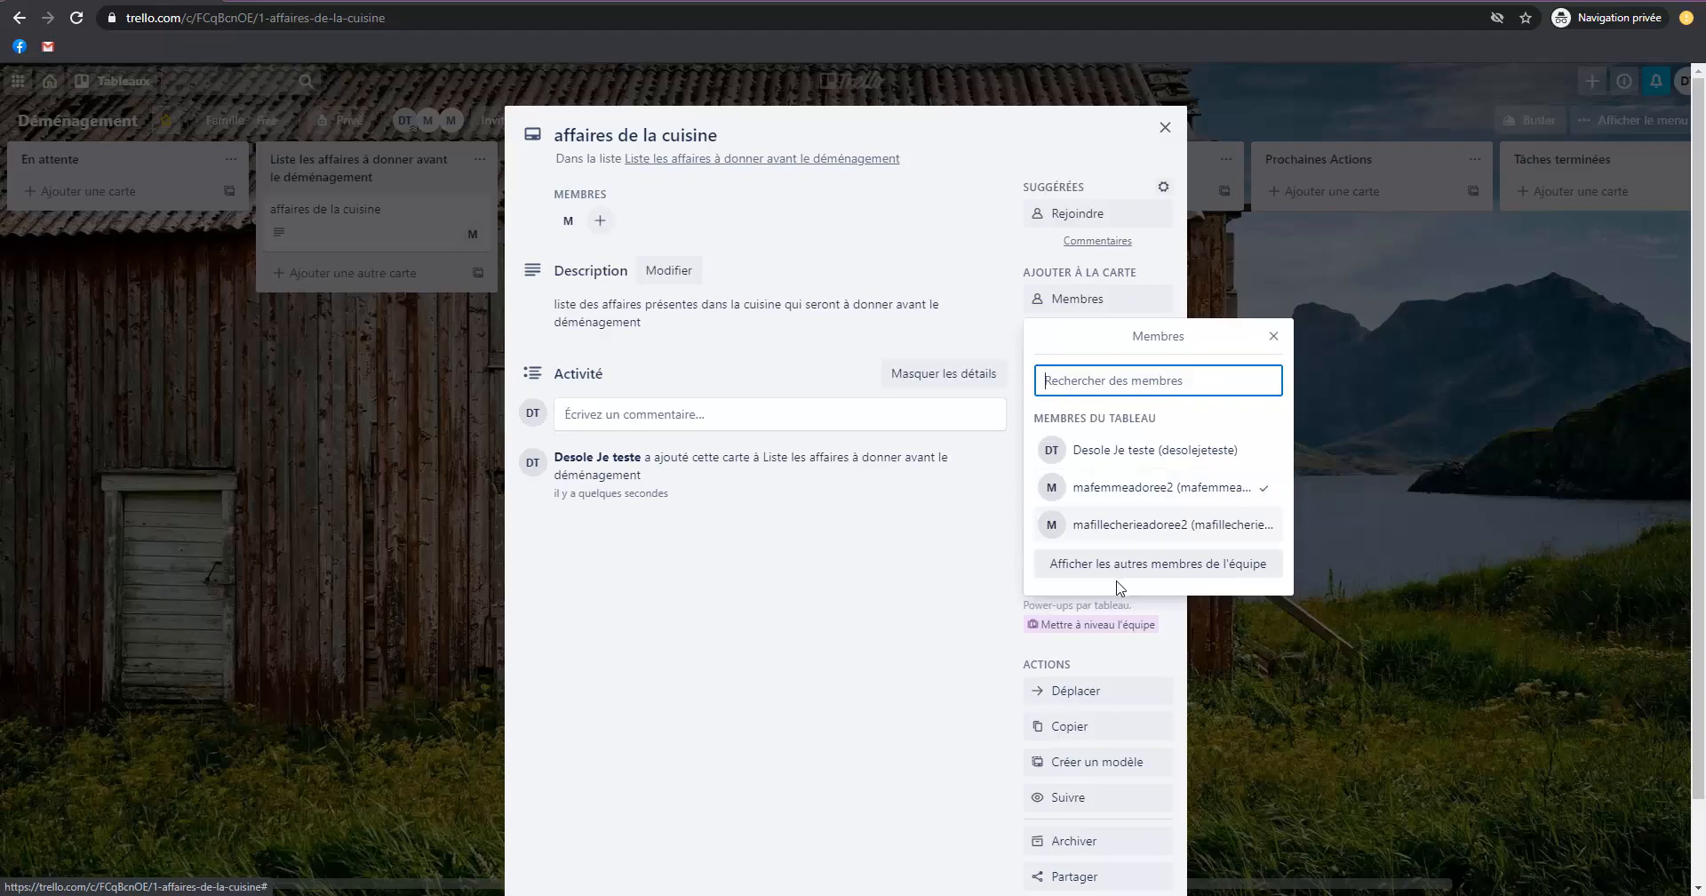
left_click(1124, 531)
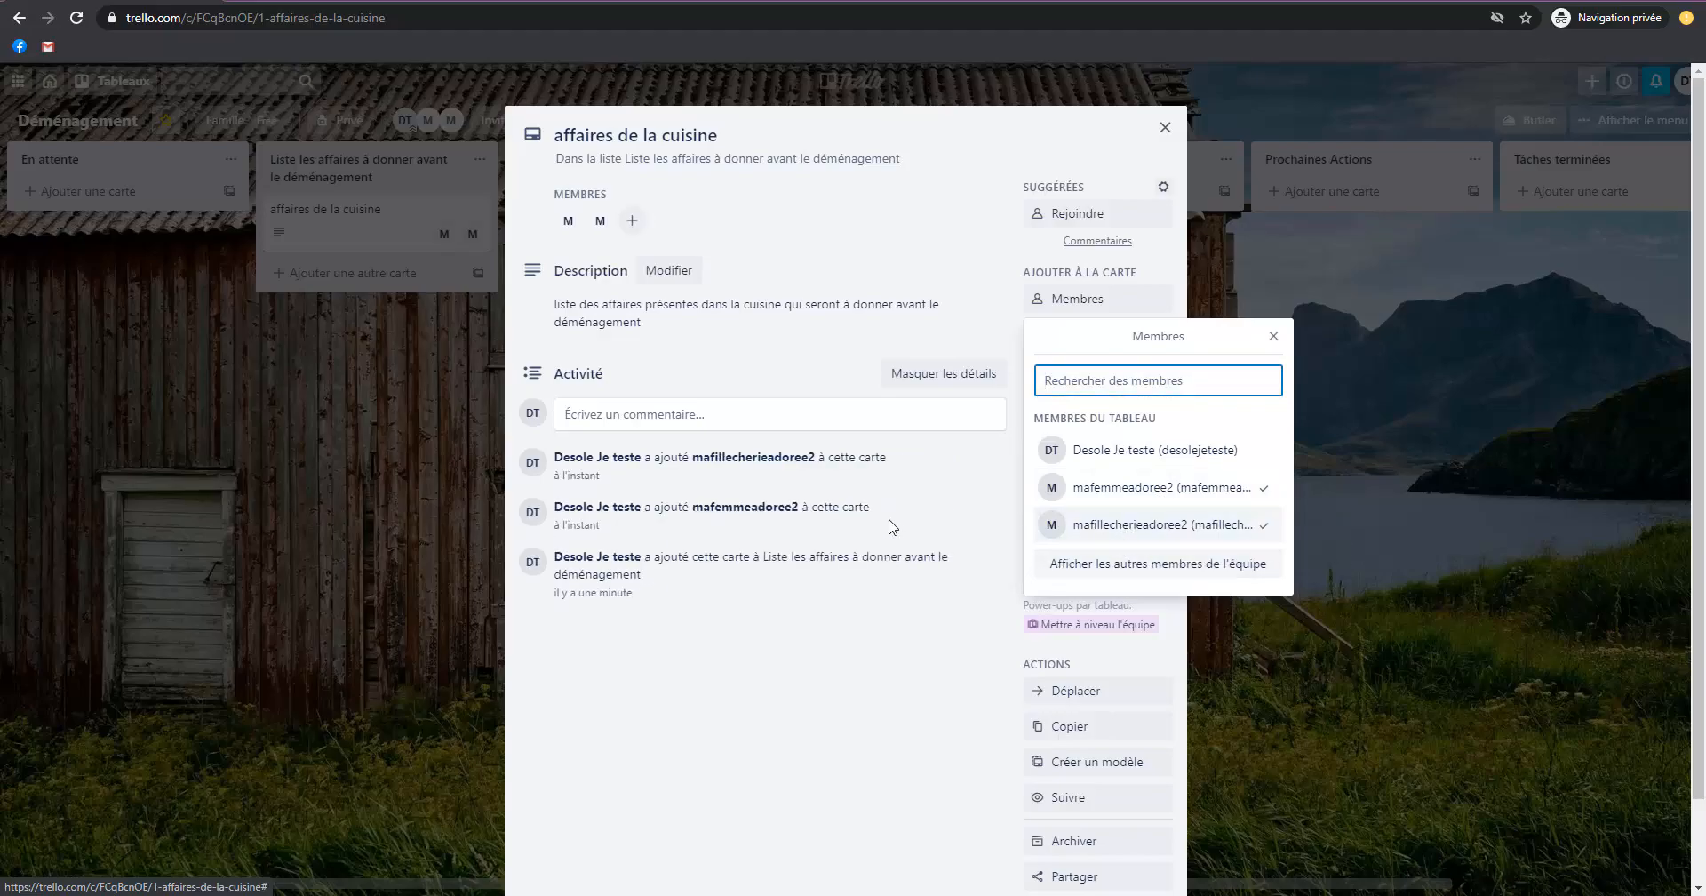
left_click(1275, 337)
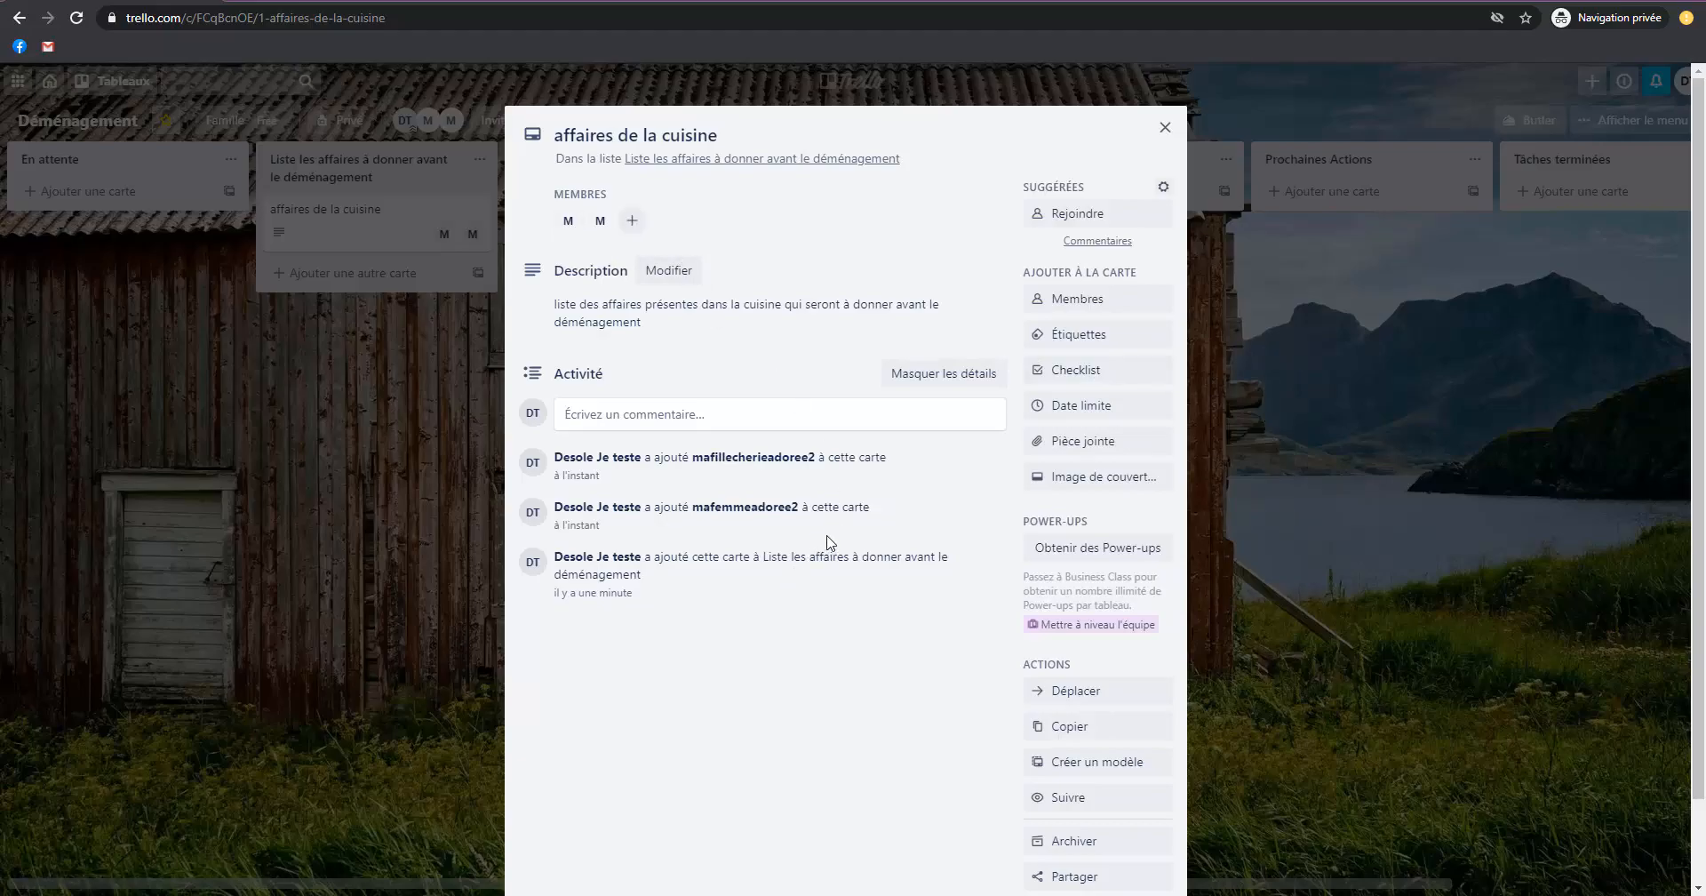
Post the comment "Hey, il faut qu'on liste ici les affaires à donner dans la cuisine" on the card, mentioning the wife's account.
left_click(693, 421)
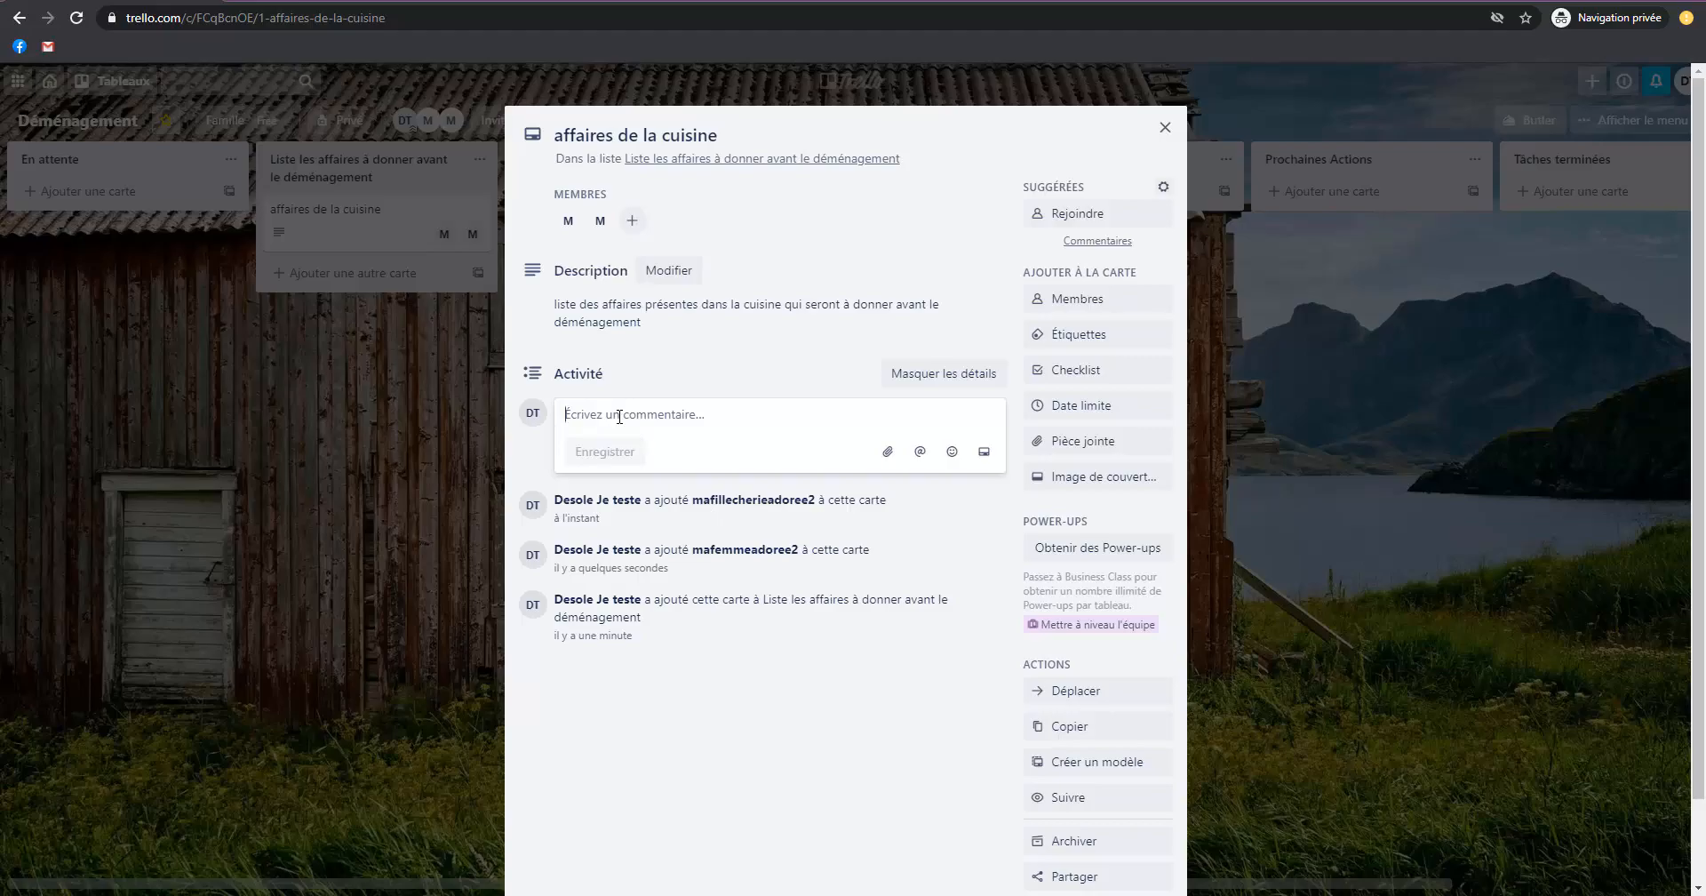
type("Hey, il faut qu'on liste")
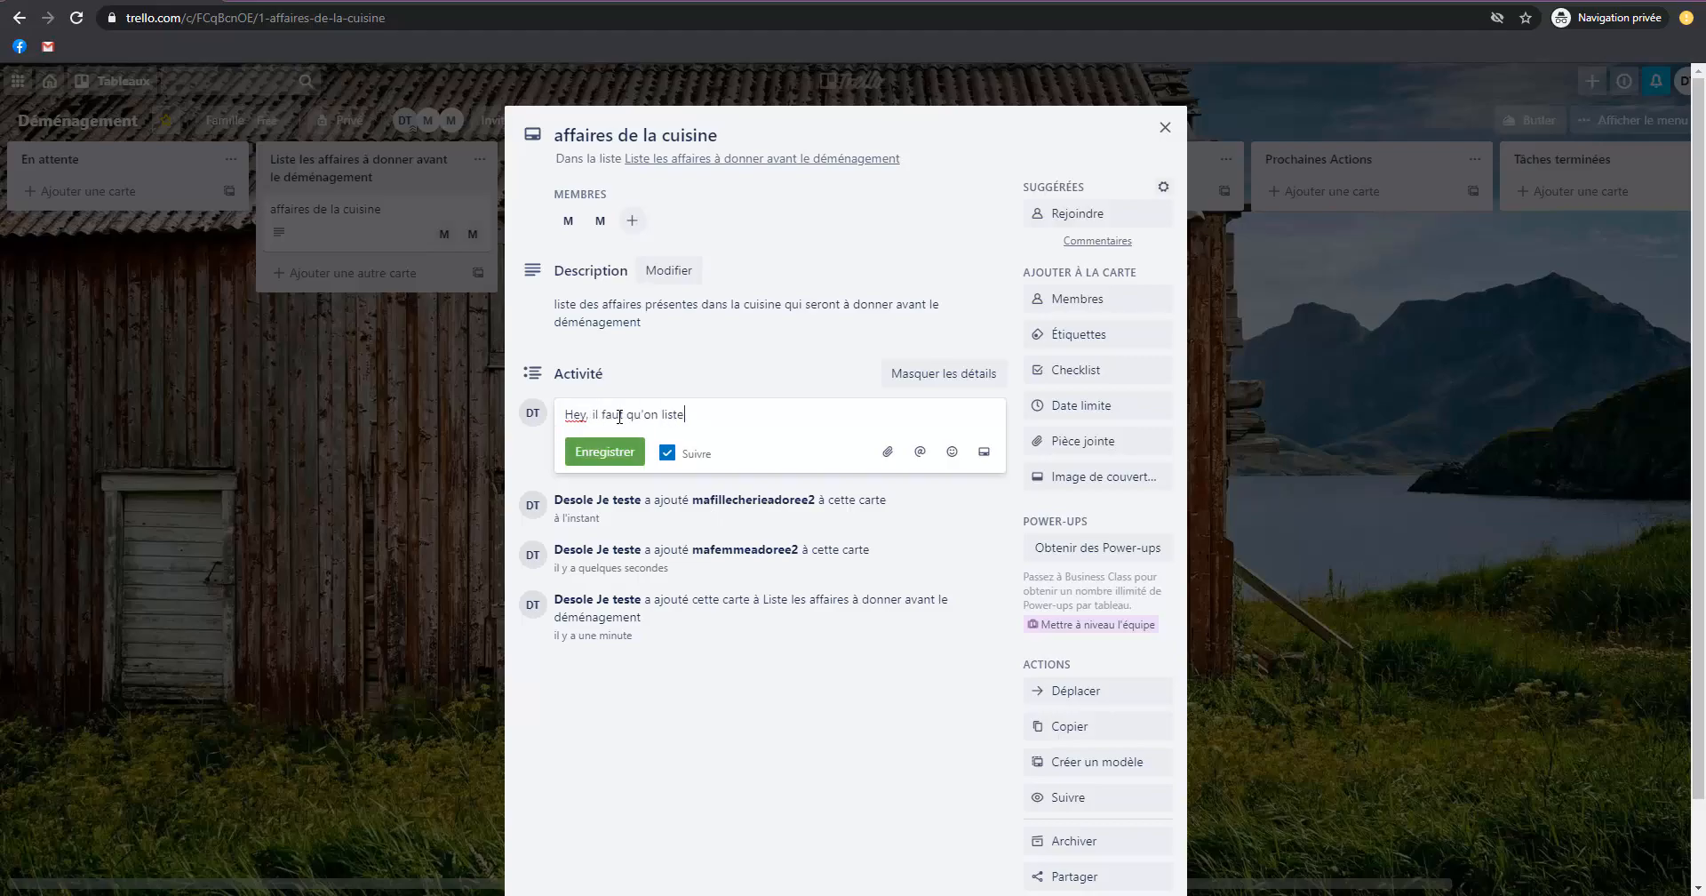
type(" ici les affaires à donner ")
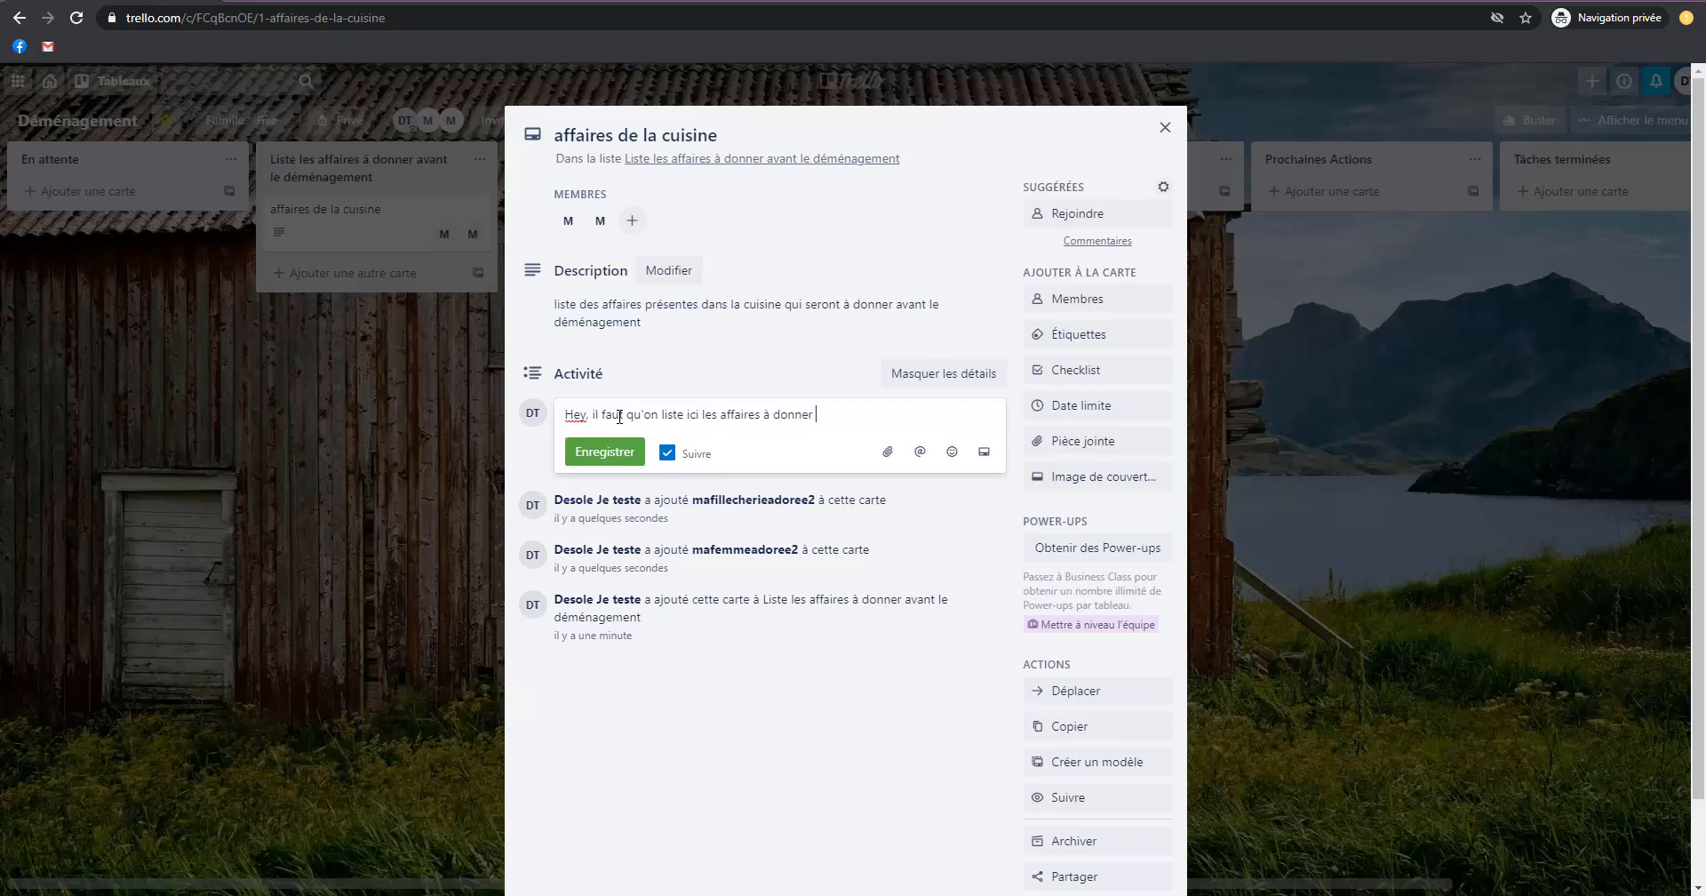
type("dans la cuisine")
left_click(929, 451)
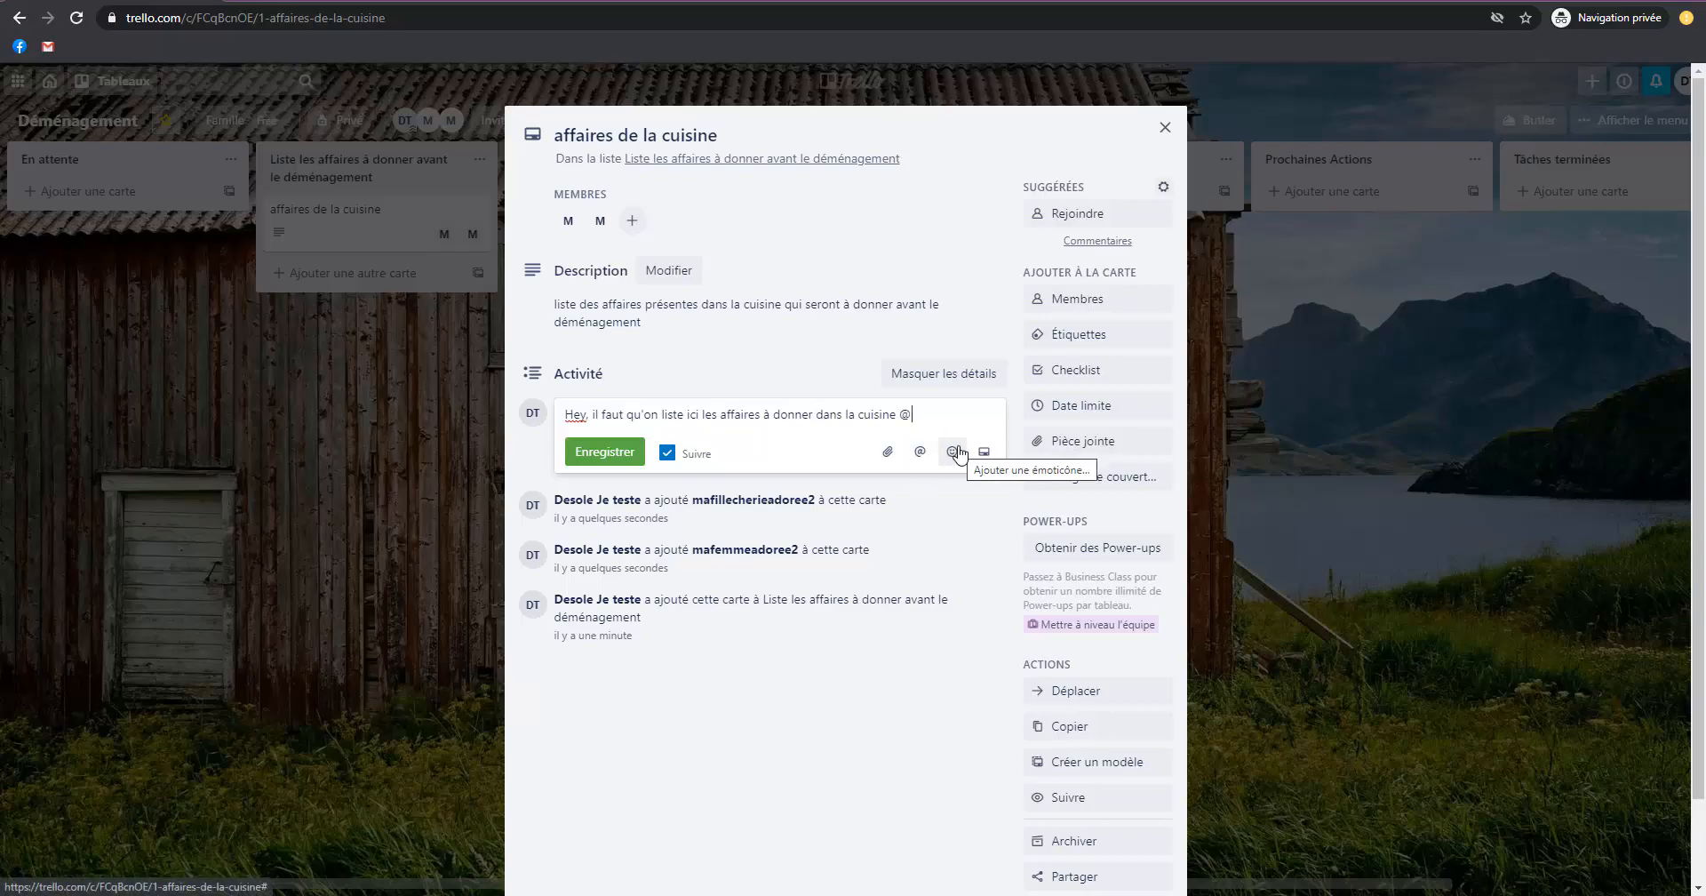
type("mafemme")
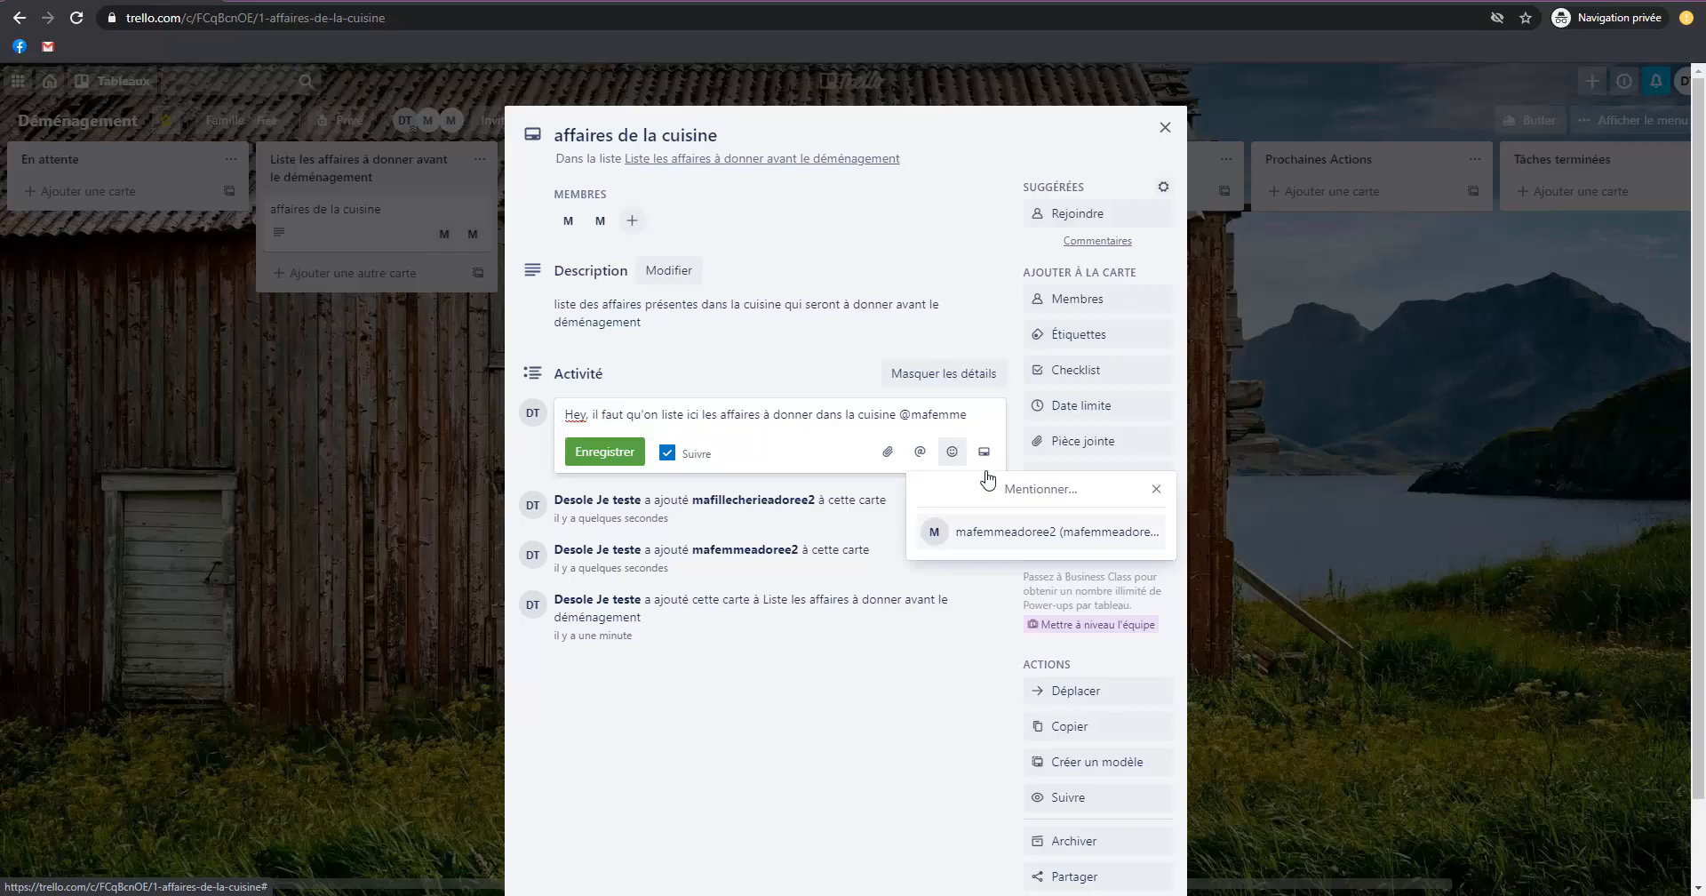
left_click(1011, 532)
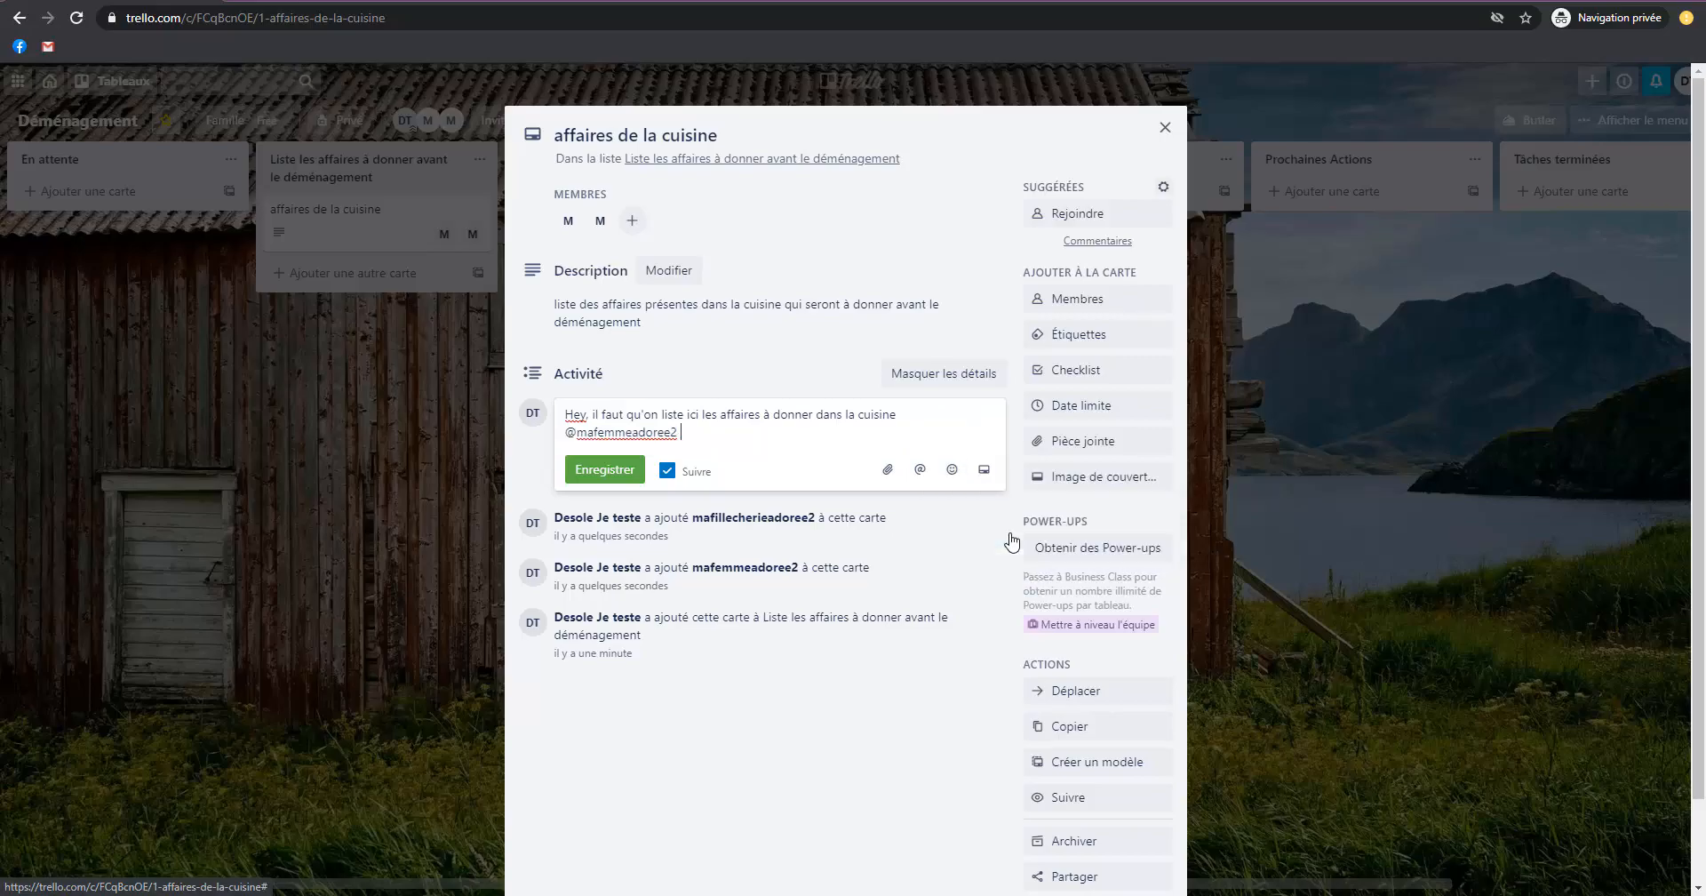
left_click(592, 470)
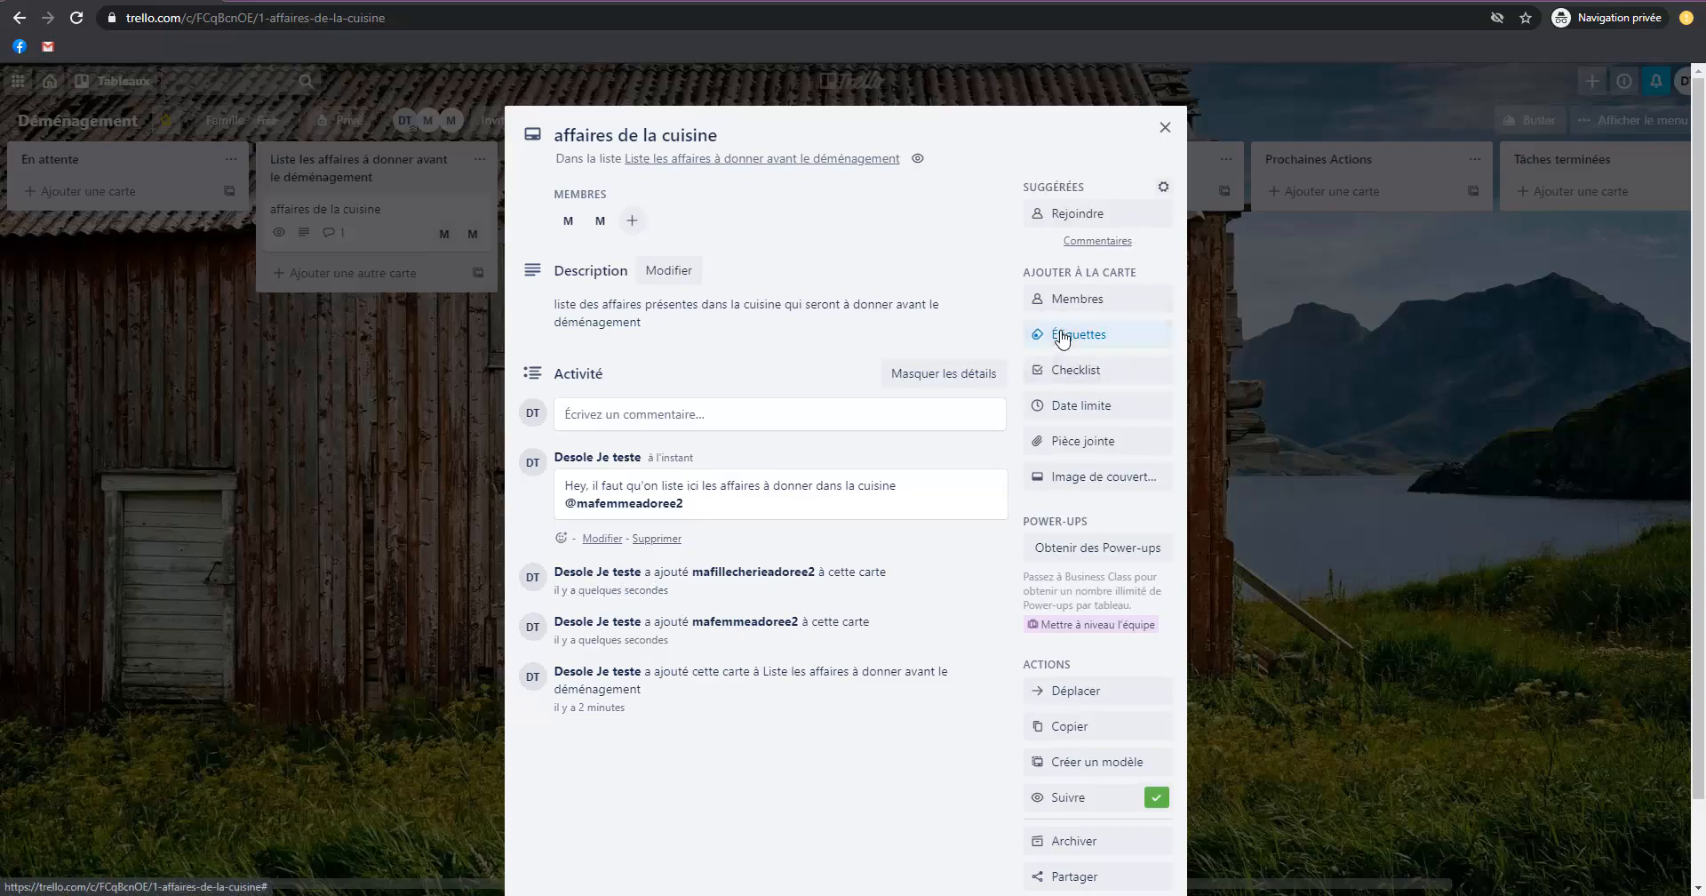
Add the orange "important" label to the kitchen card.
left_click(1067, 335)
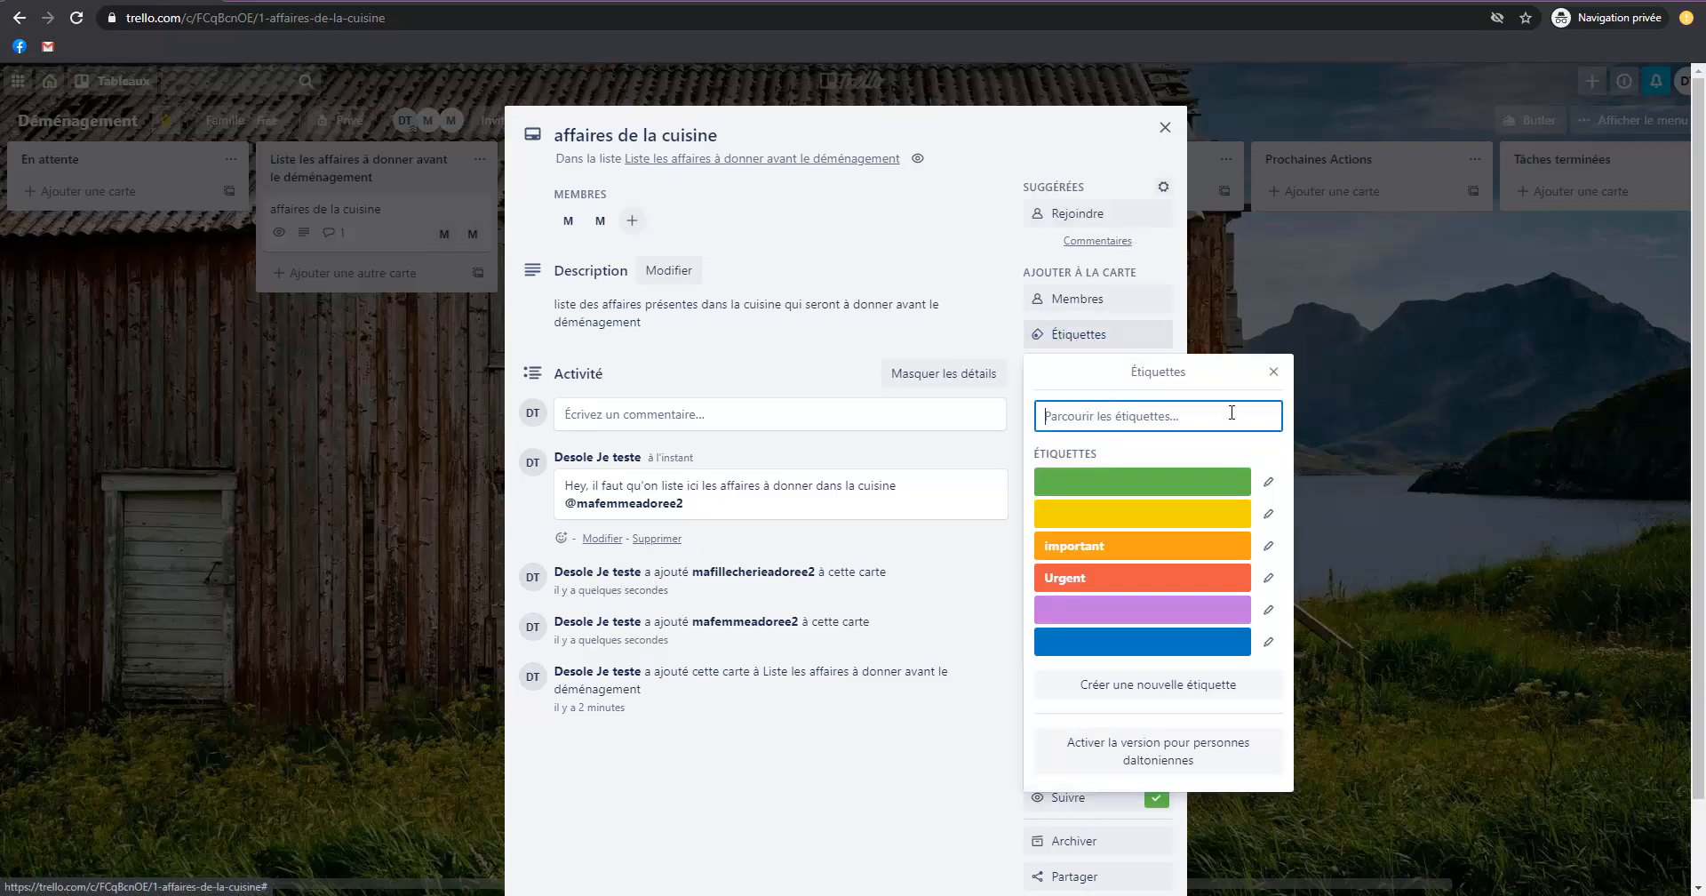
left_click(1095, 548)
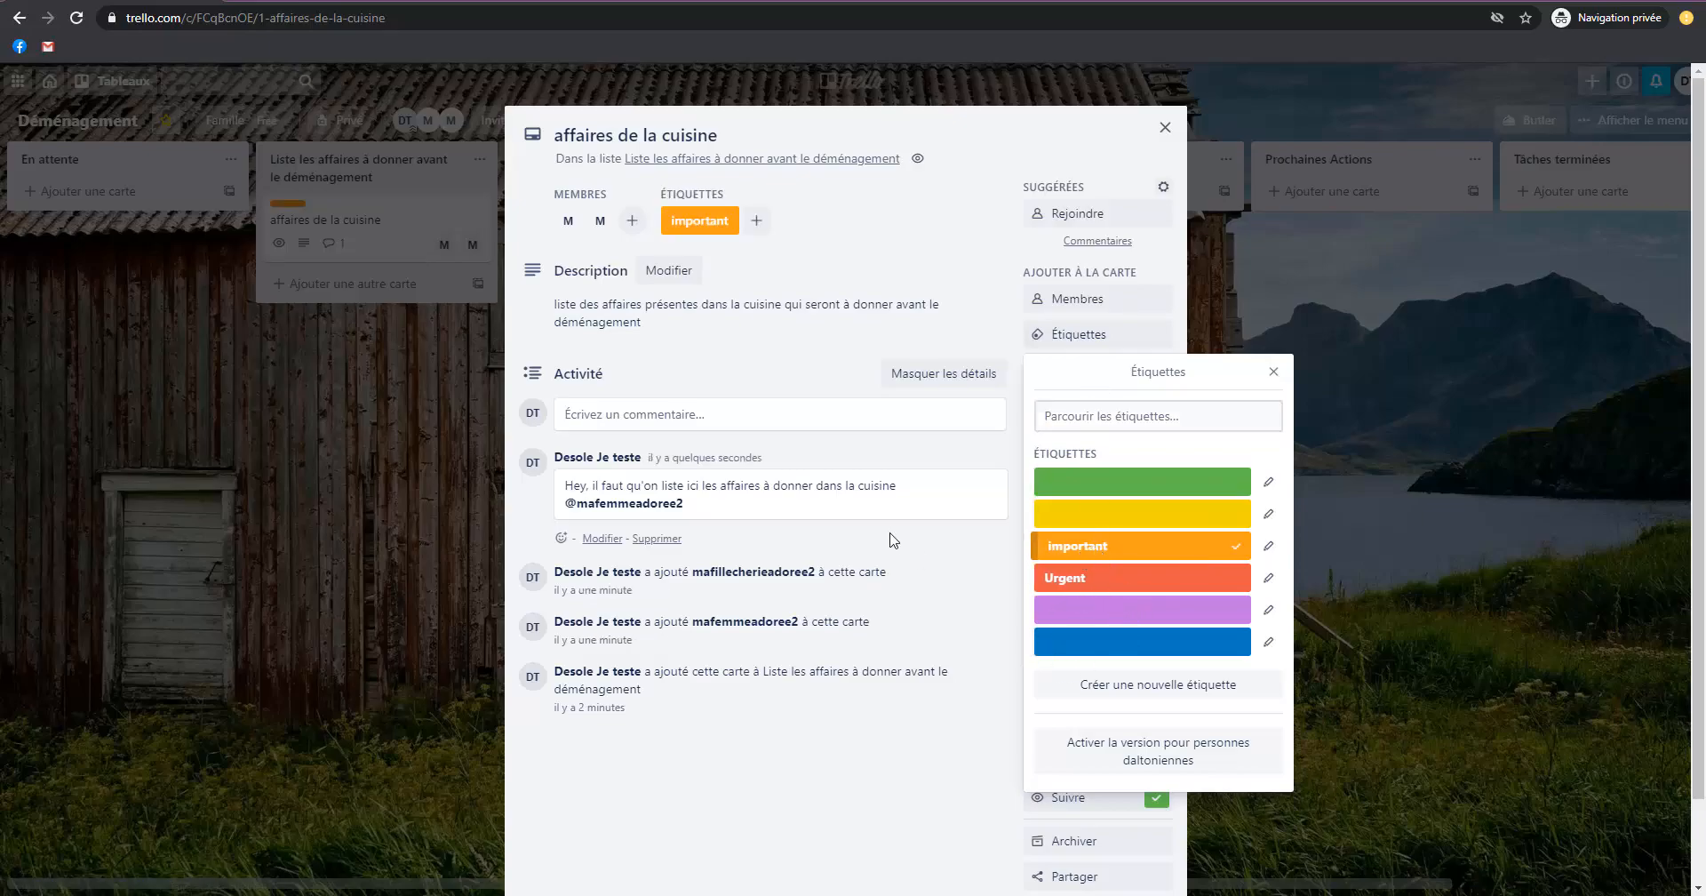
Try the yellow and blue labels on the kitchen card, remove both again, and close the card.
left_click(1171, 522)
left_click(1155, 640)
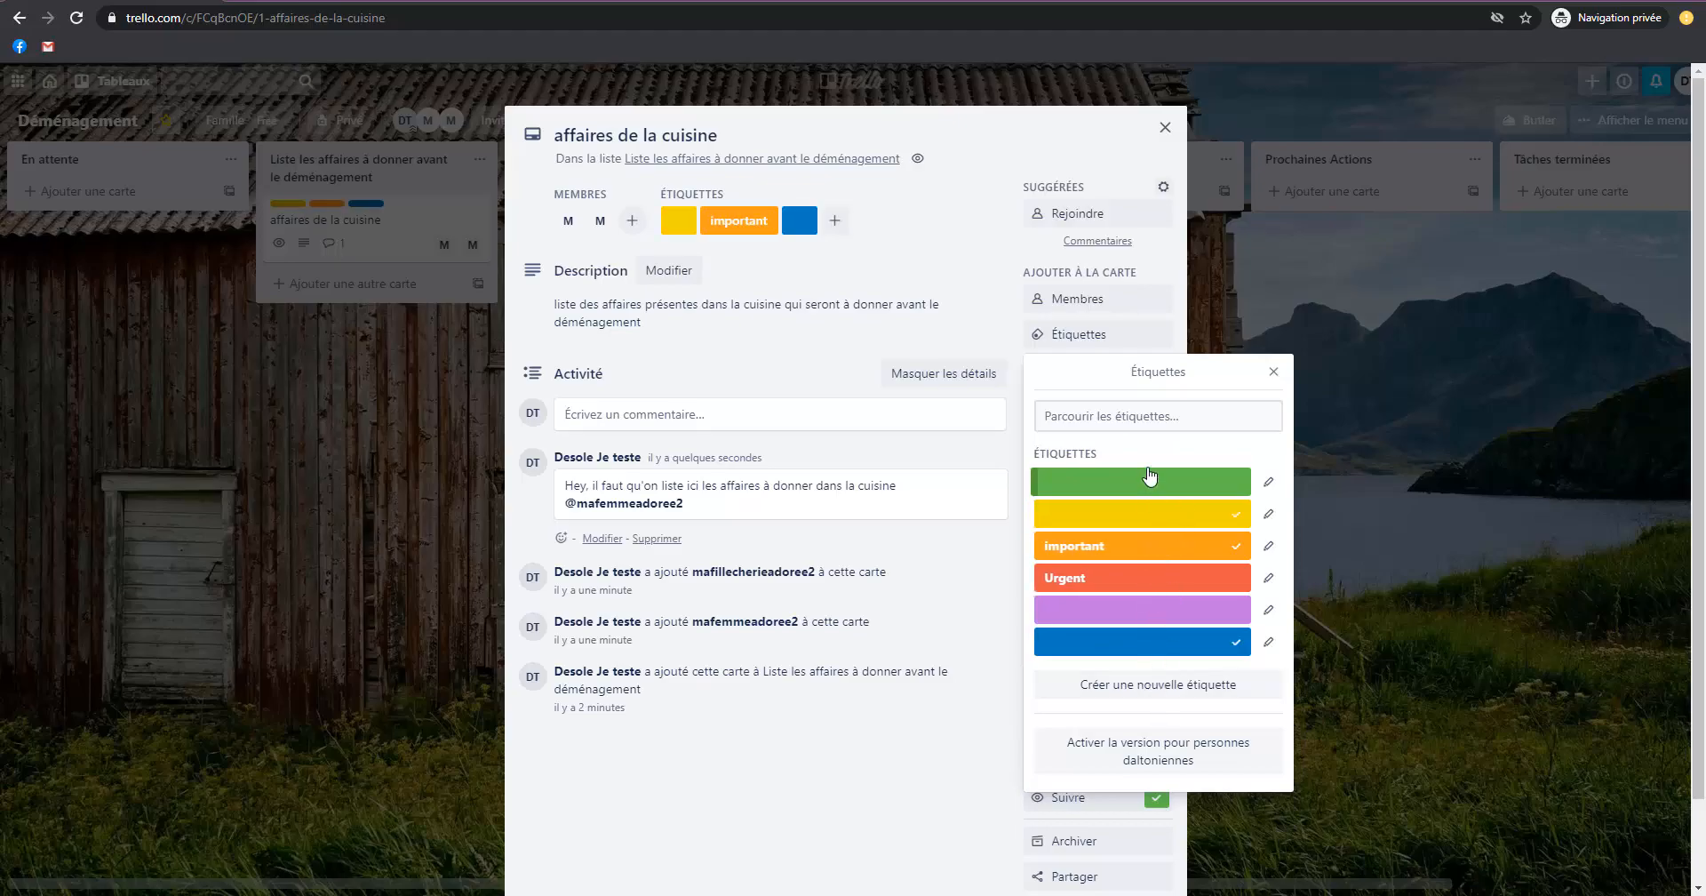
left_click(1150, 520)
left_click(1150, 655)
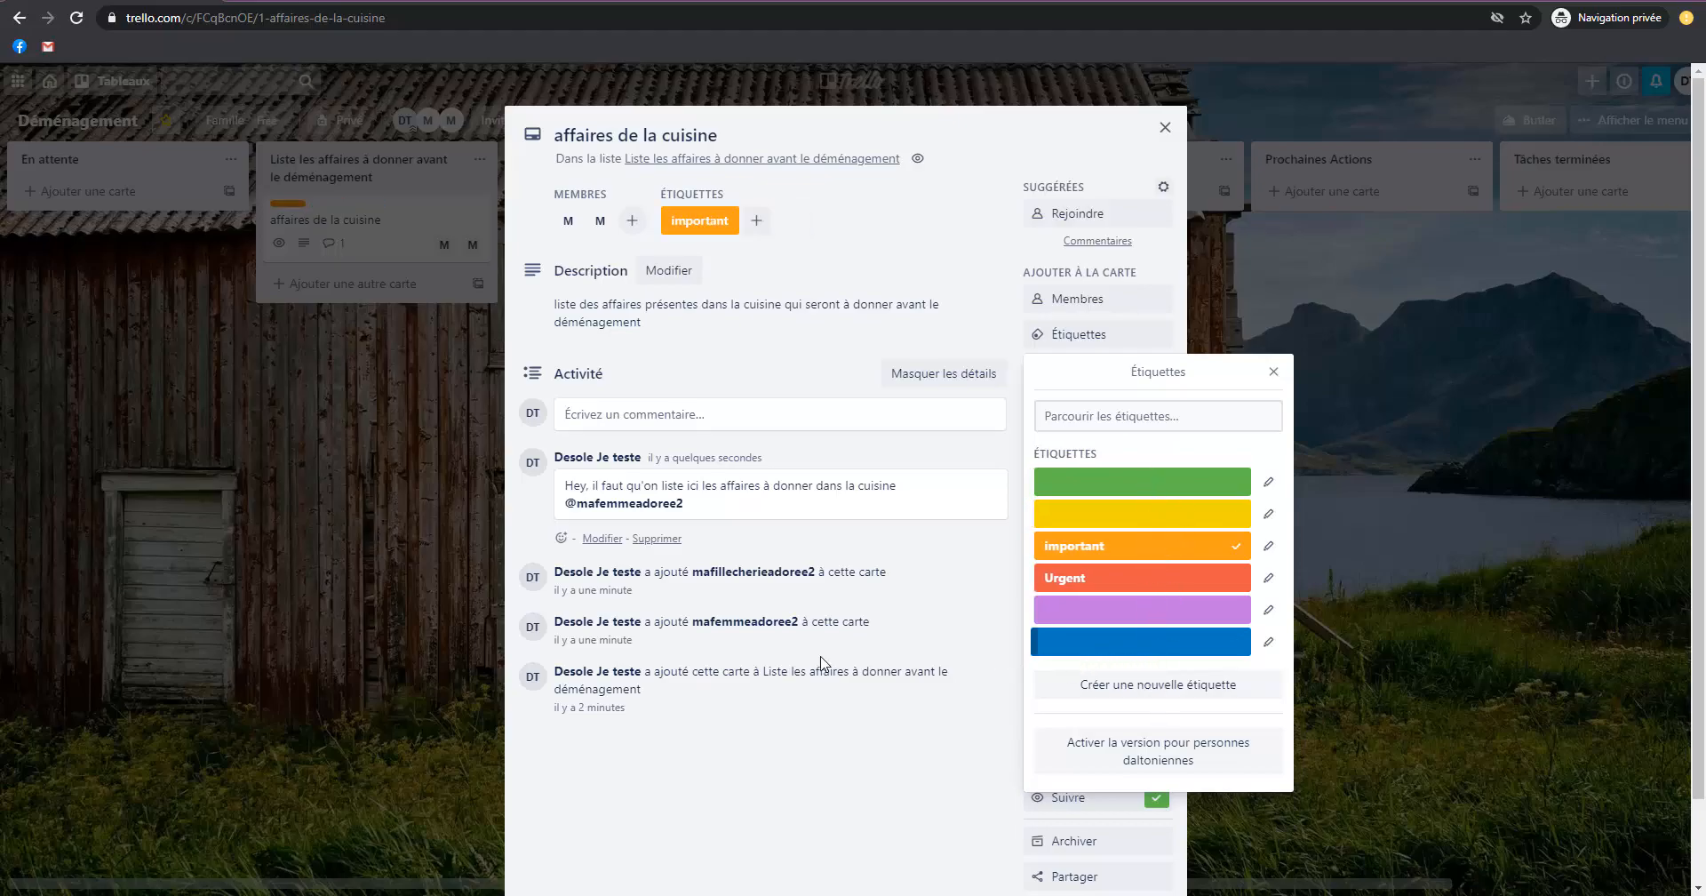
left_click(824, 659)
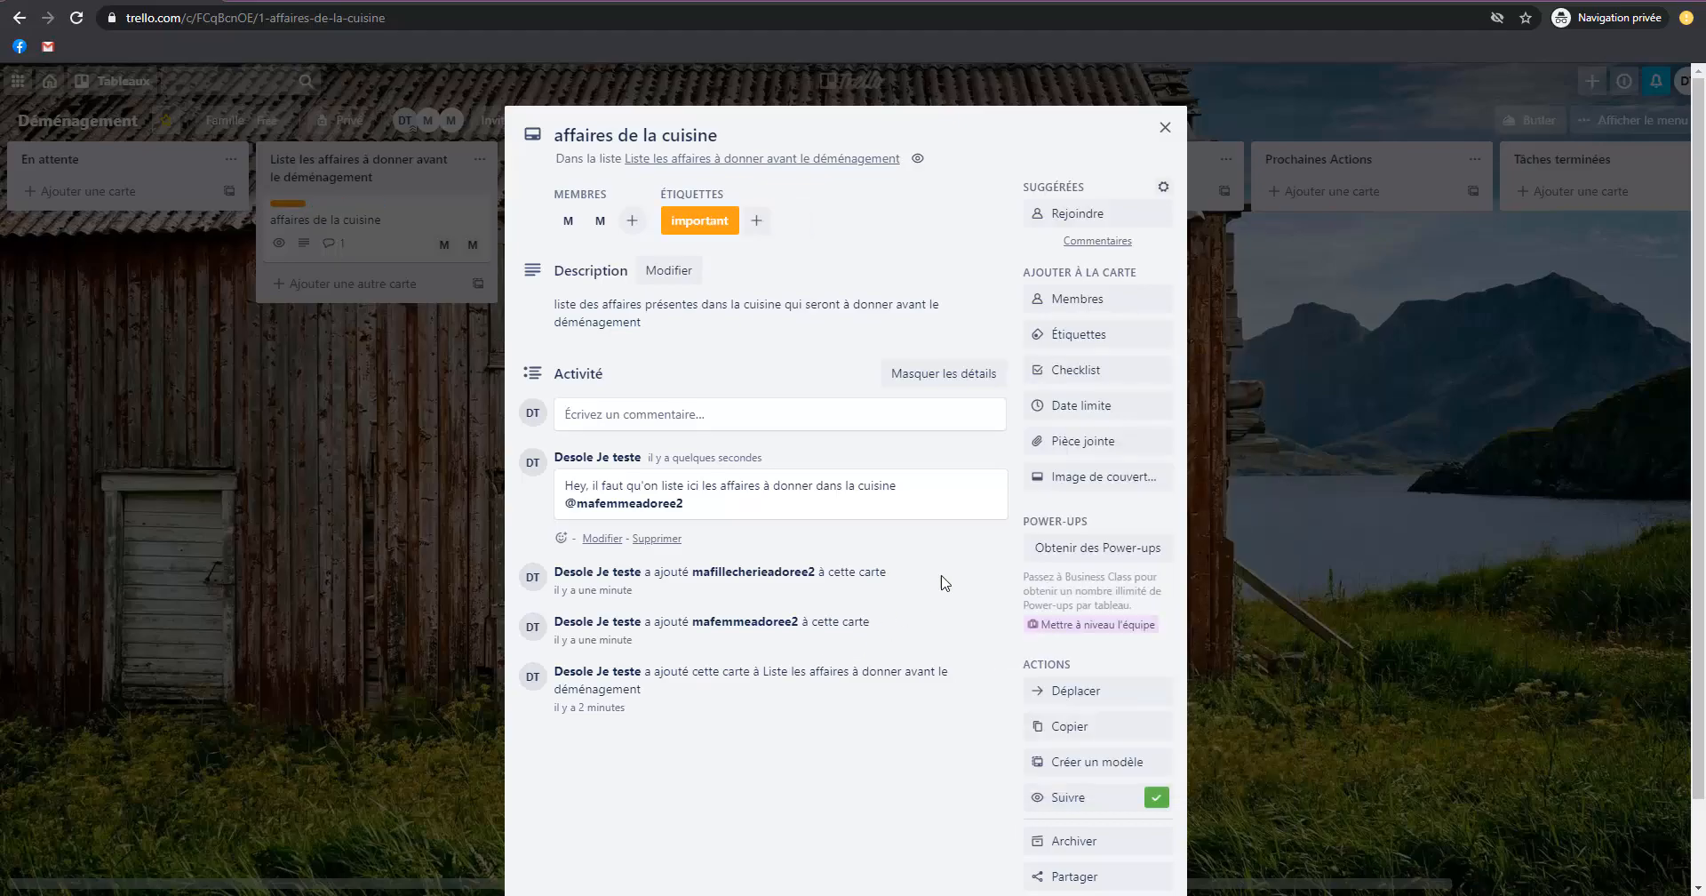
left_click(325, 627)
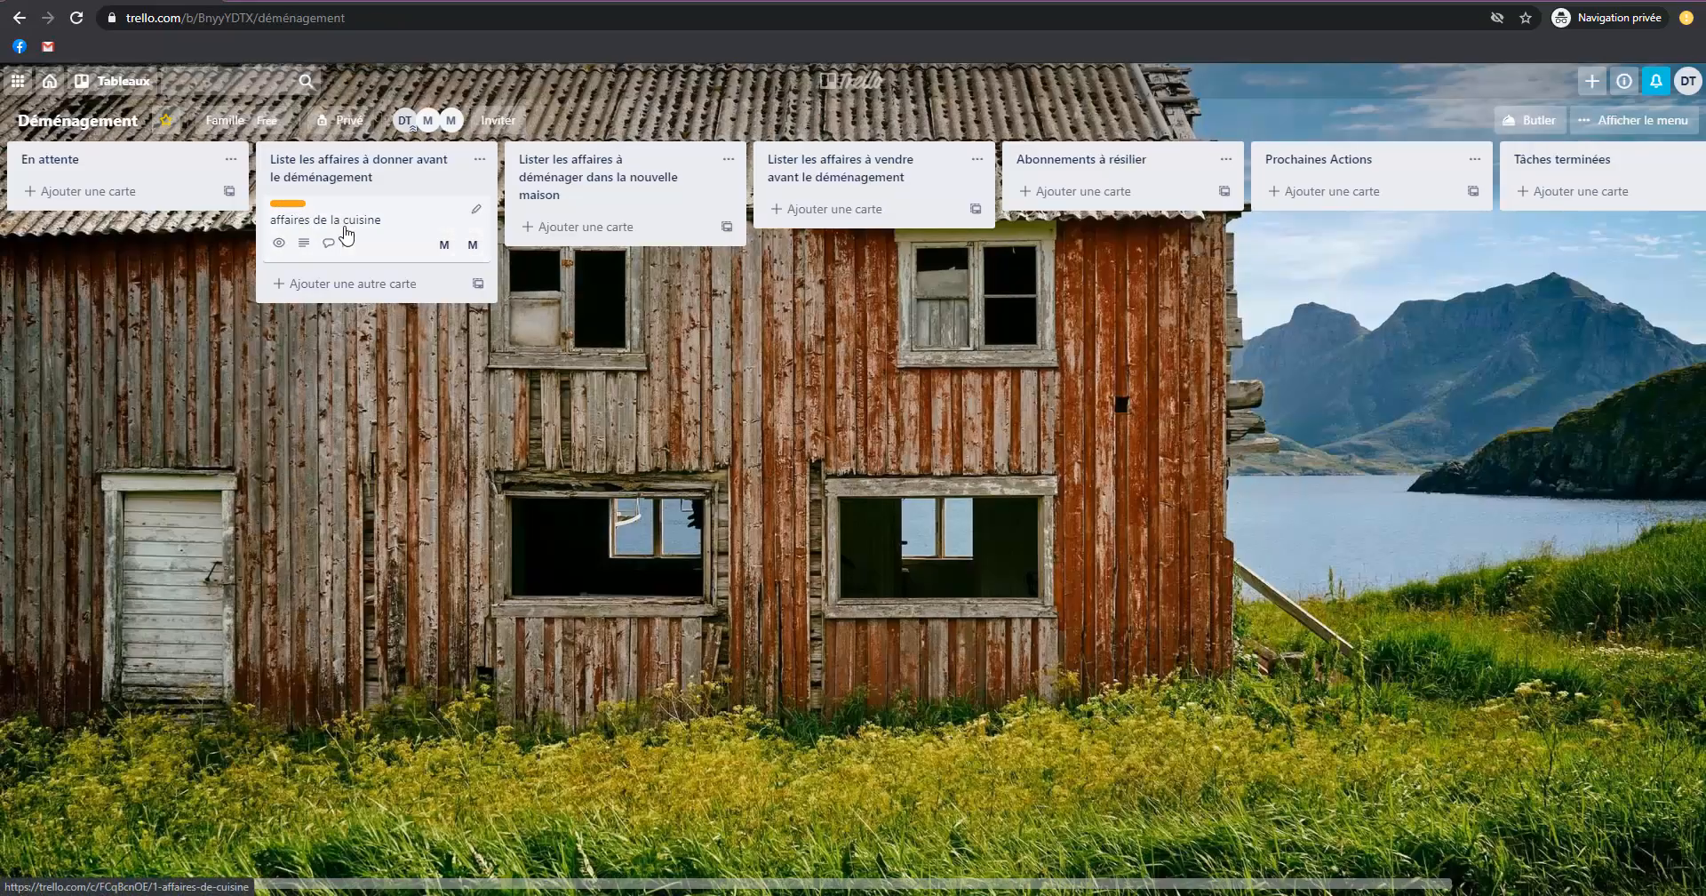
Reopen the kitchen card and add a checklist titled "Appareils électriques".
left_click(393, 229)
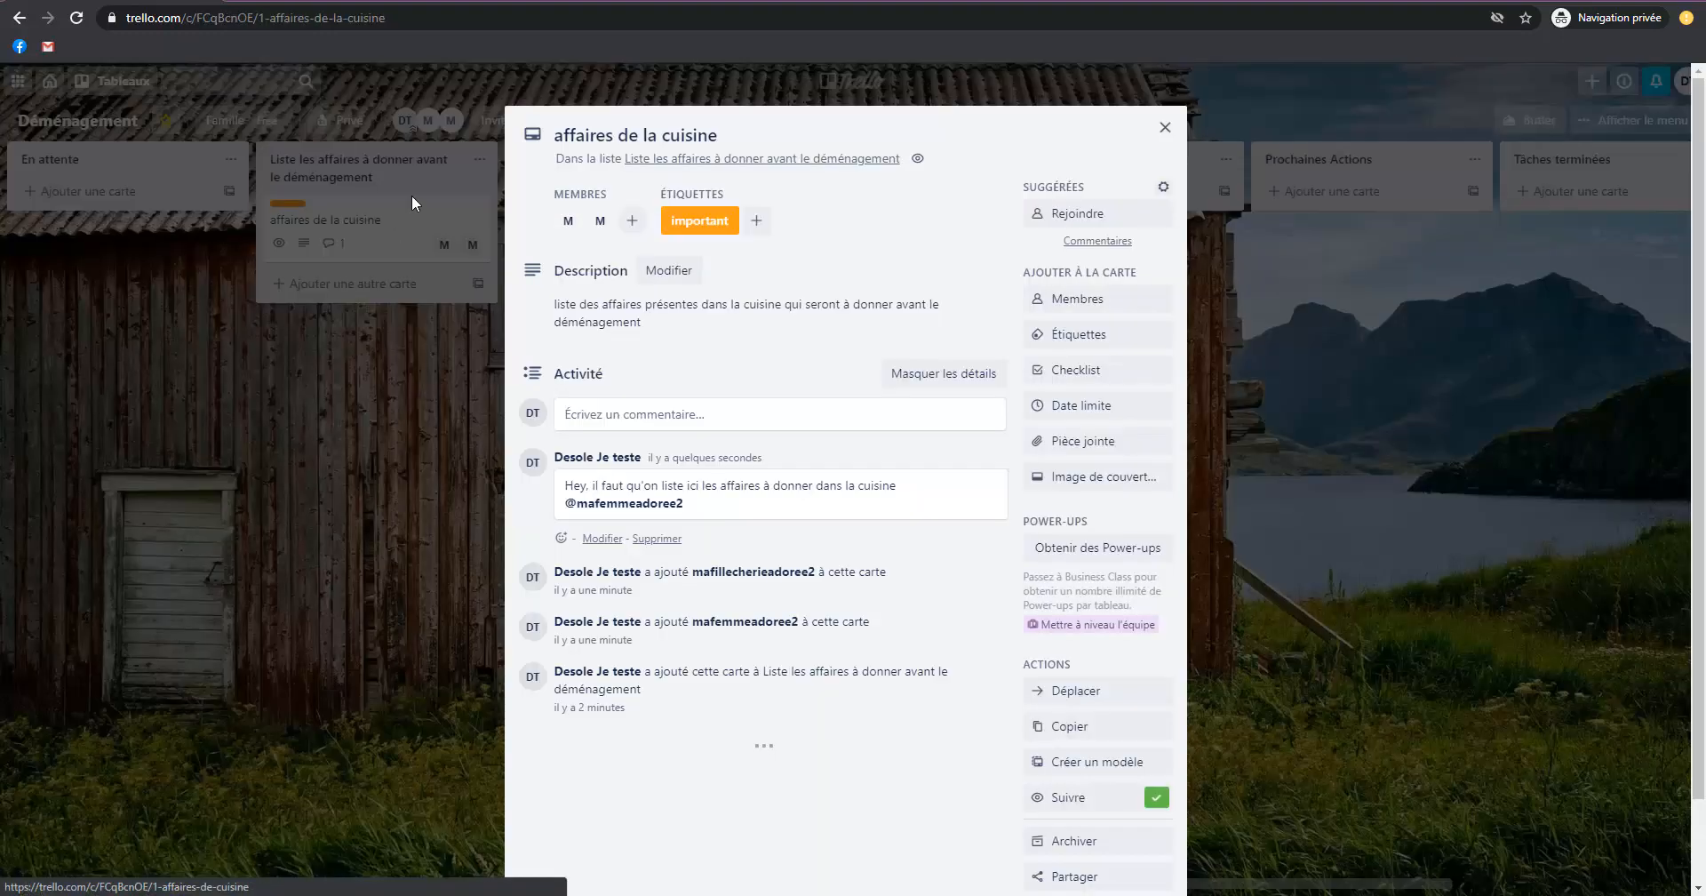
left_click(1090, 373)
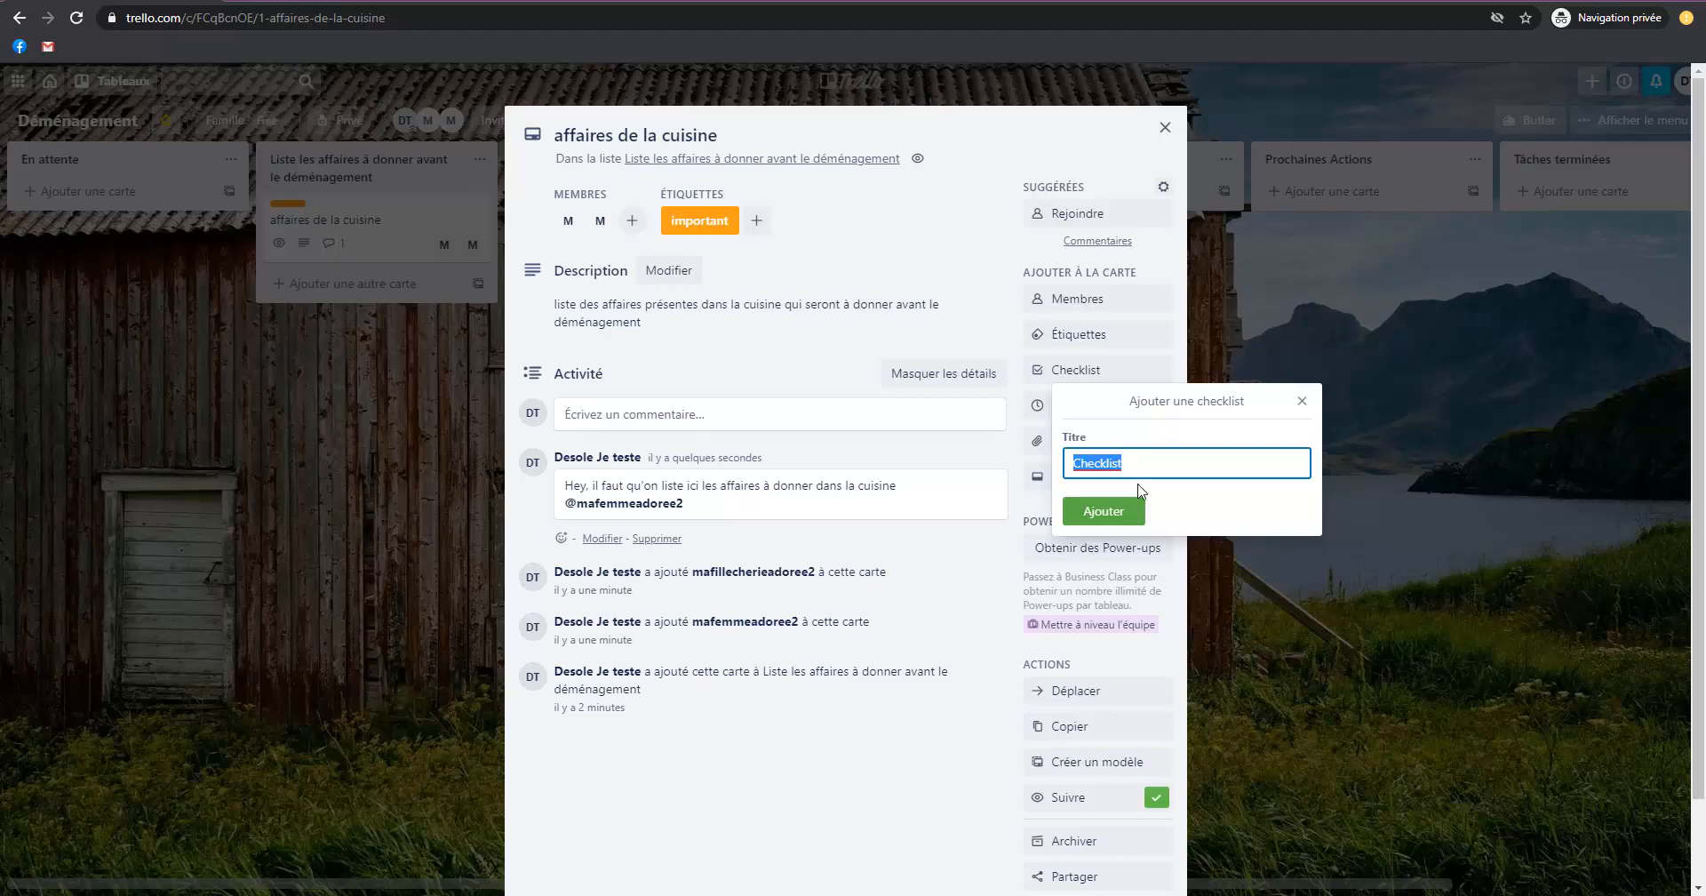
type("Appareils électriqu")
key("Return")
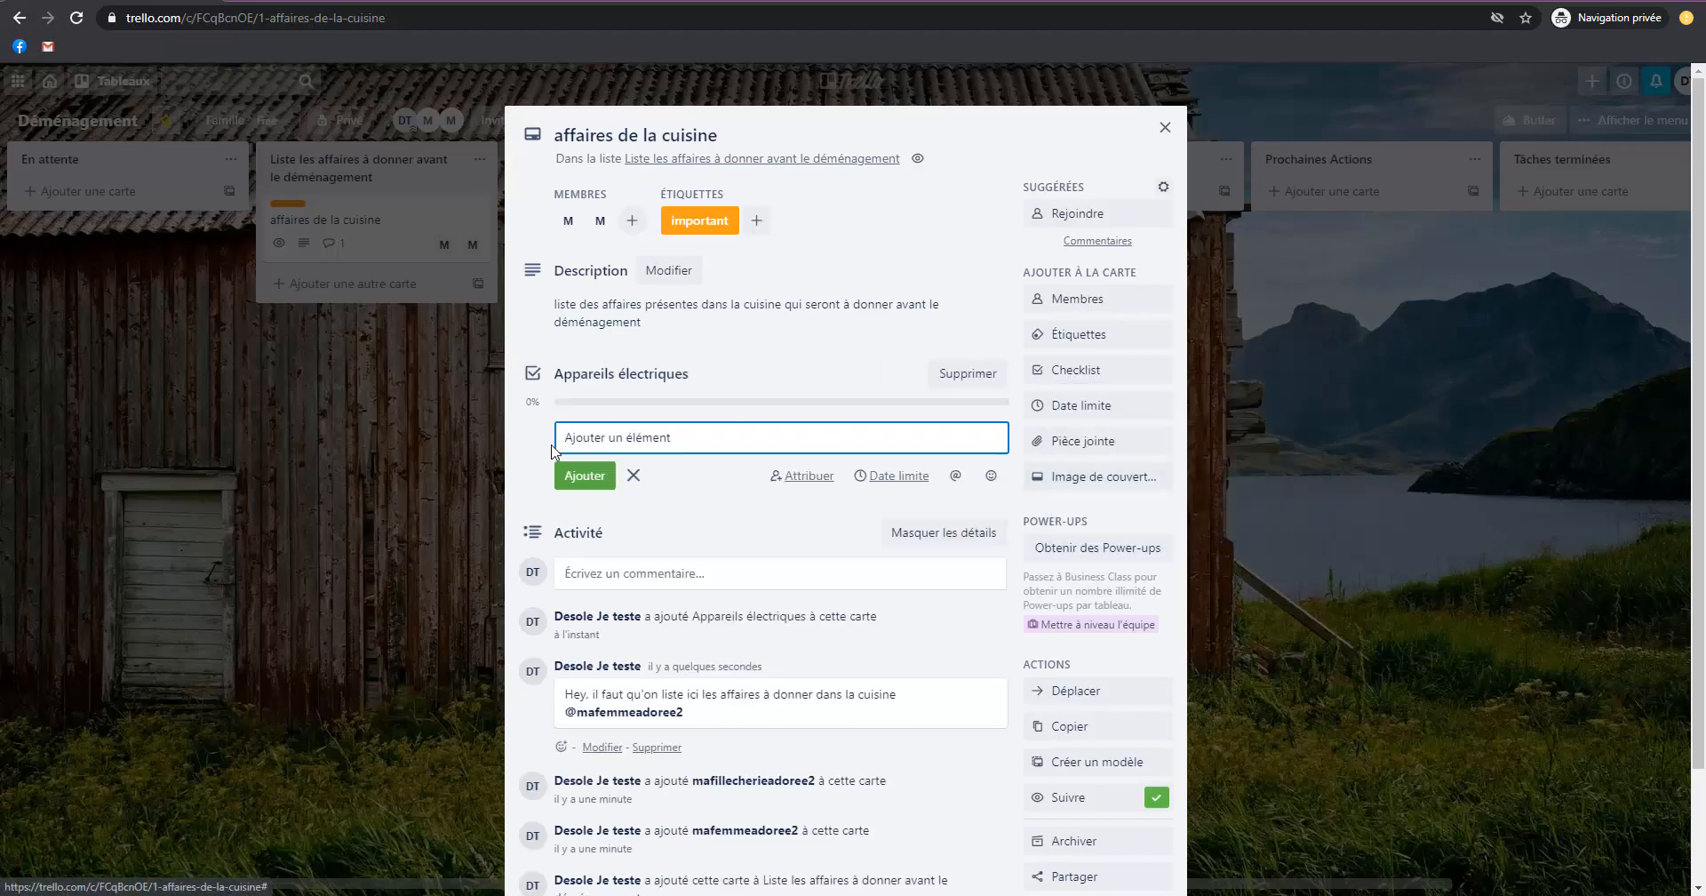
Add the items "Hachoir", "Centrifugeuse" and "..." to the electrical appliances checklist and tick off the first two.
left_click(672, 418)
left_click(633, 441)
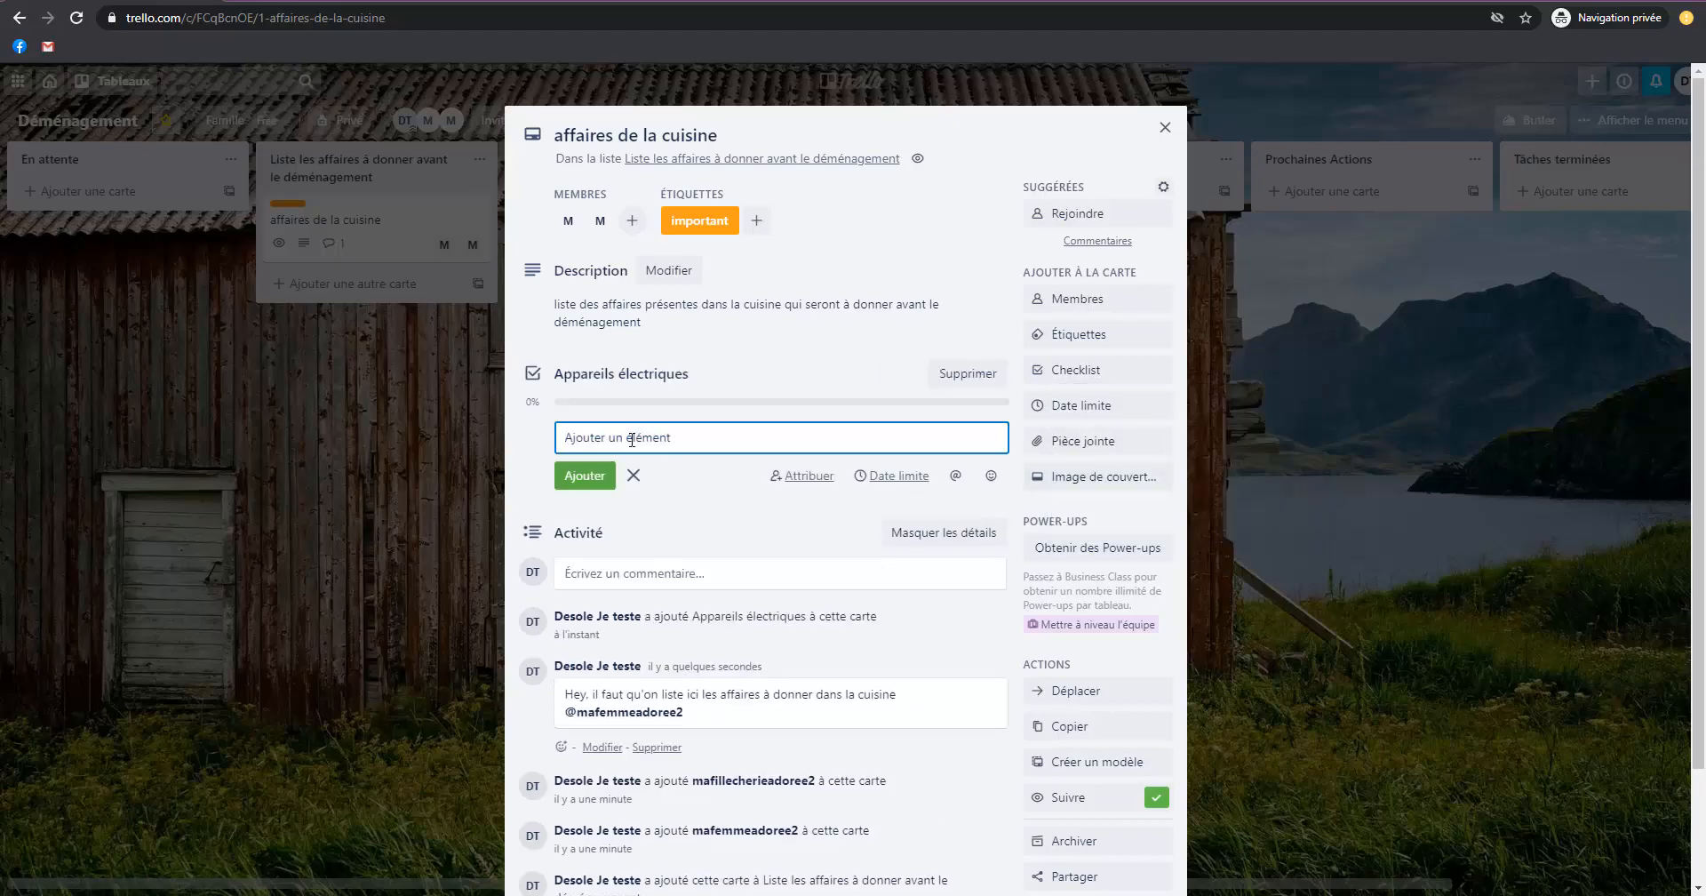
type("Hachoir")
key("Return")
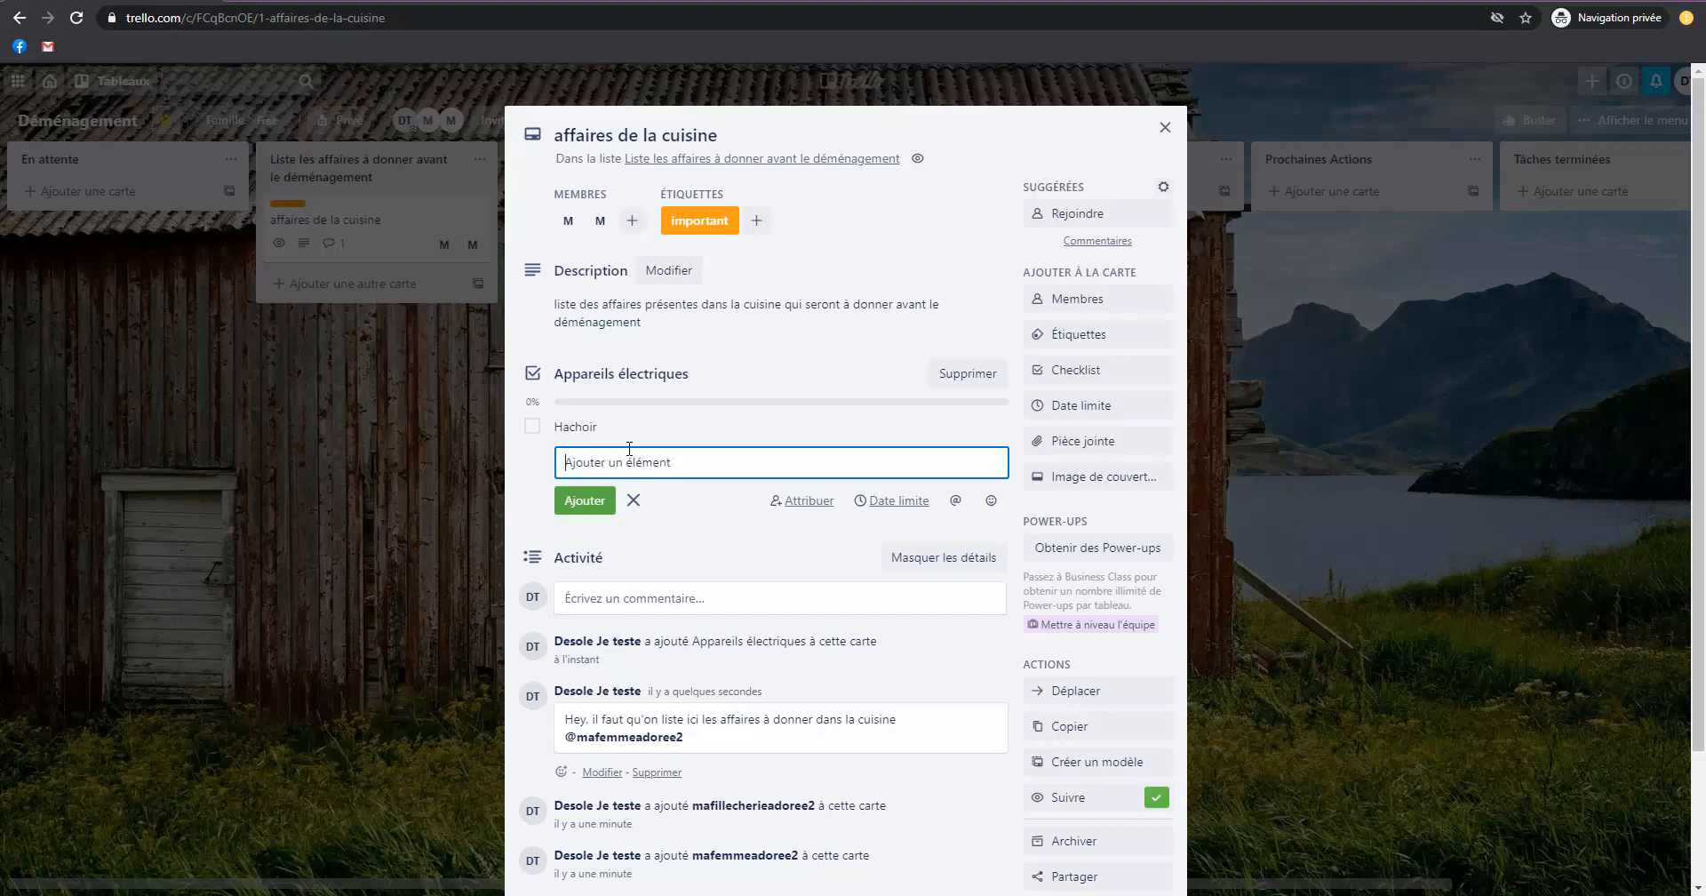
type("Cen")
key("Return")
type("...")
key("Return")
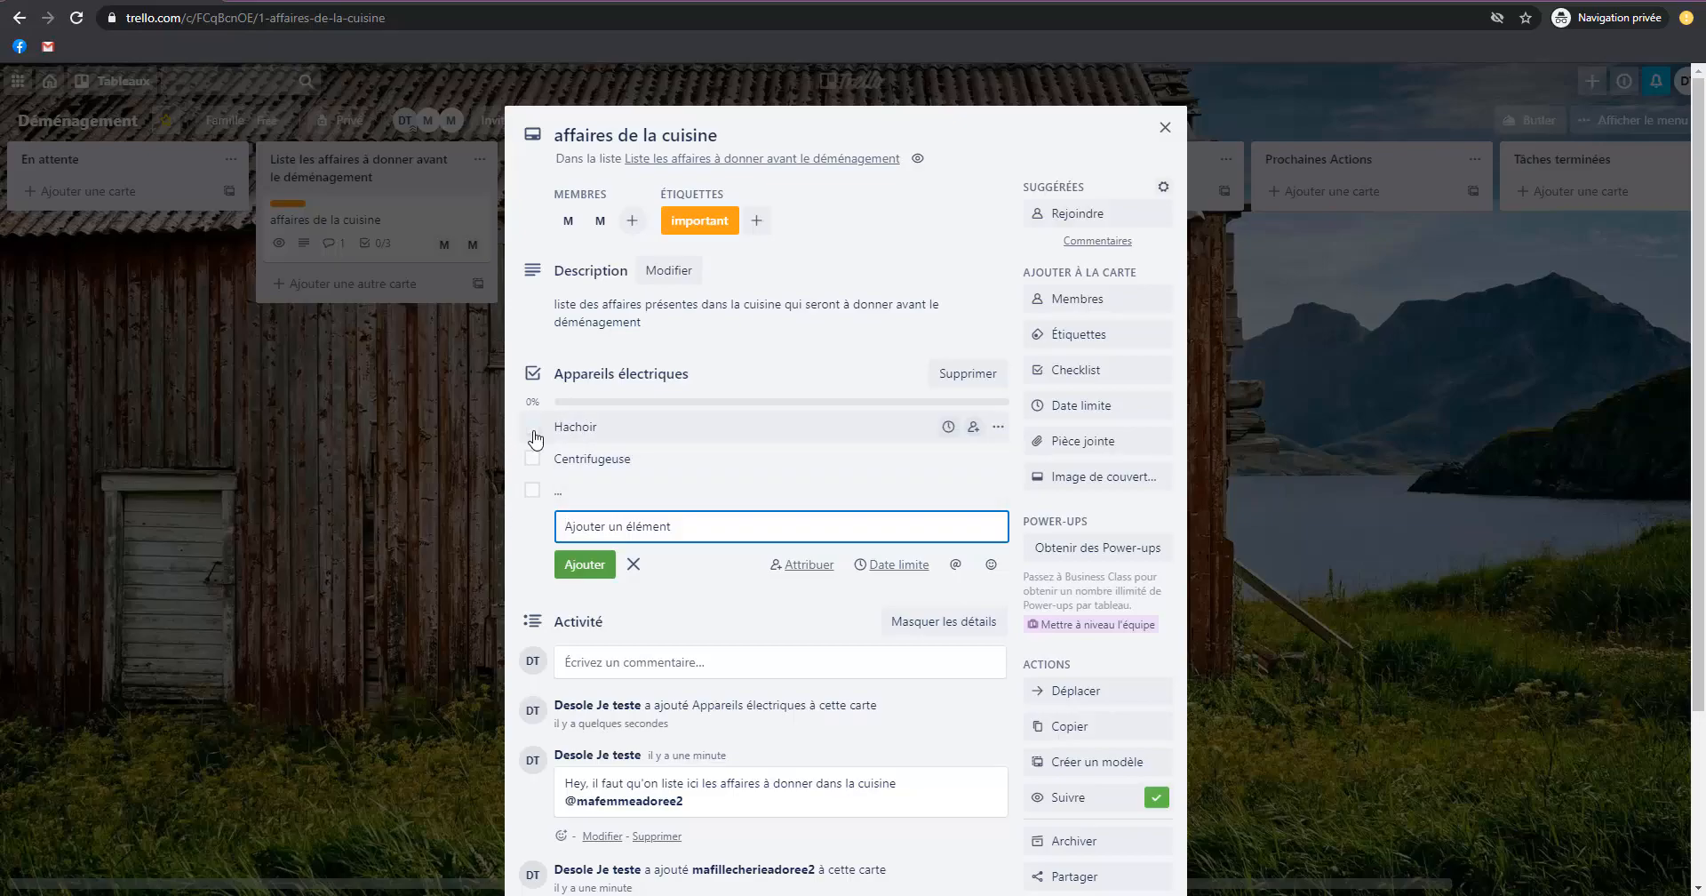
left_click(533, 430)
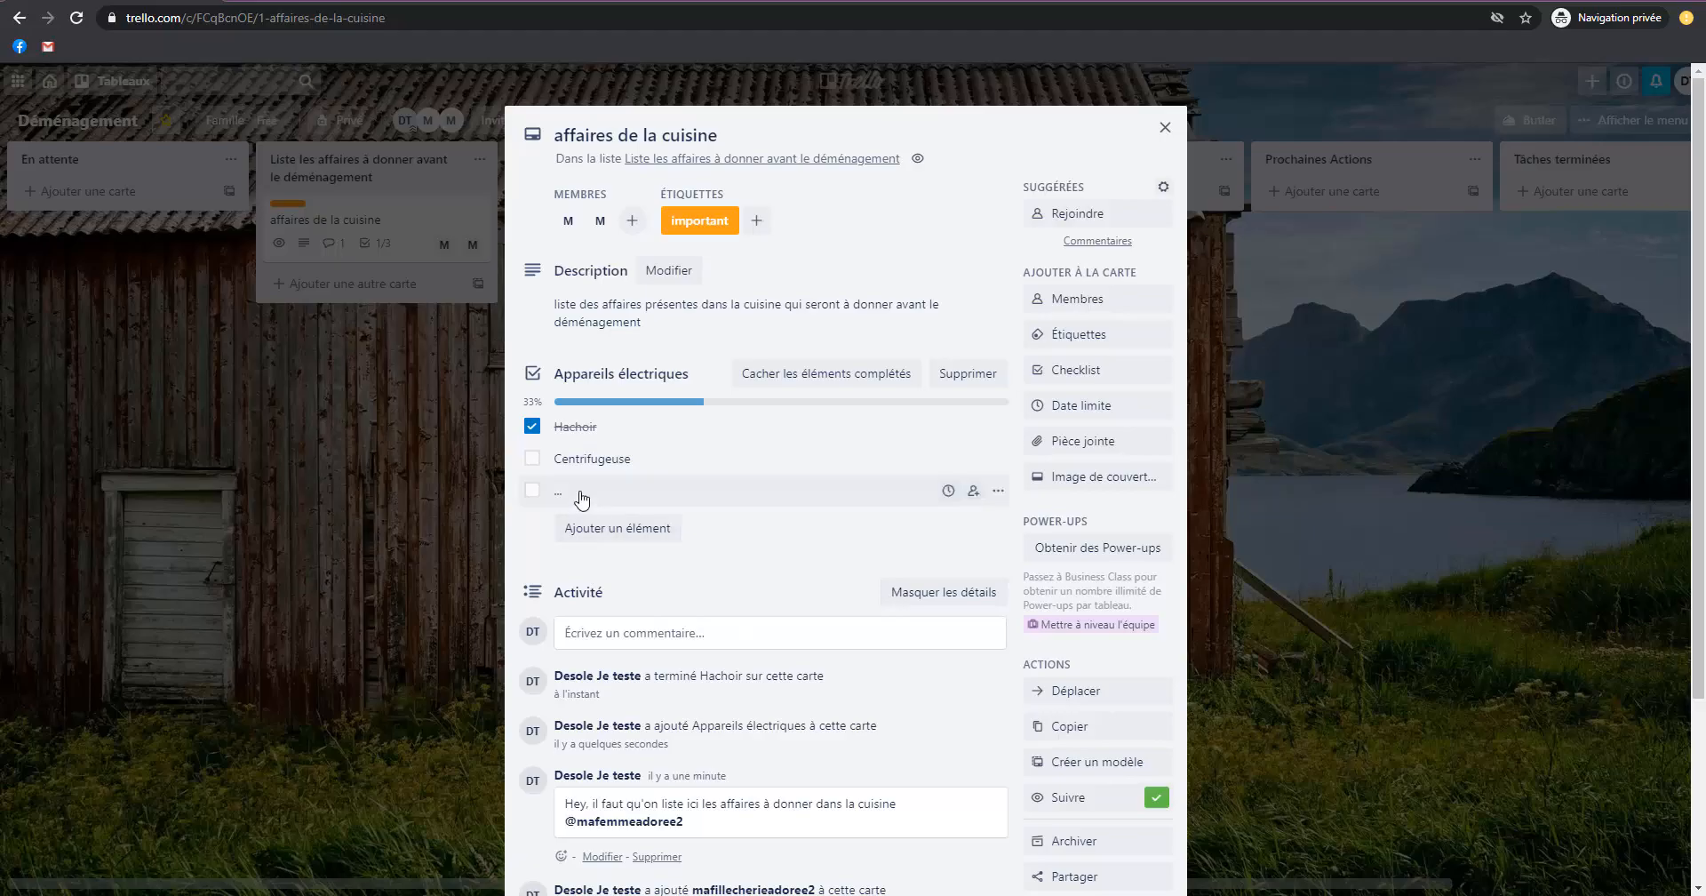
left_click(533, 460)
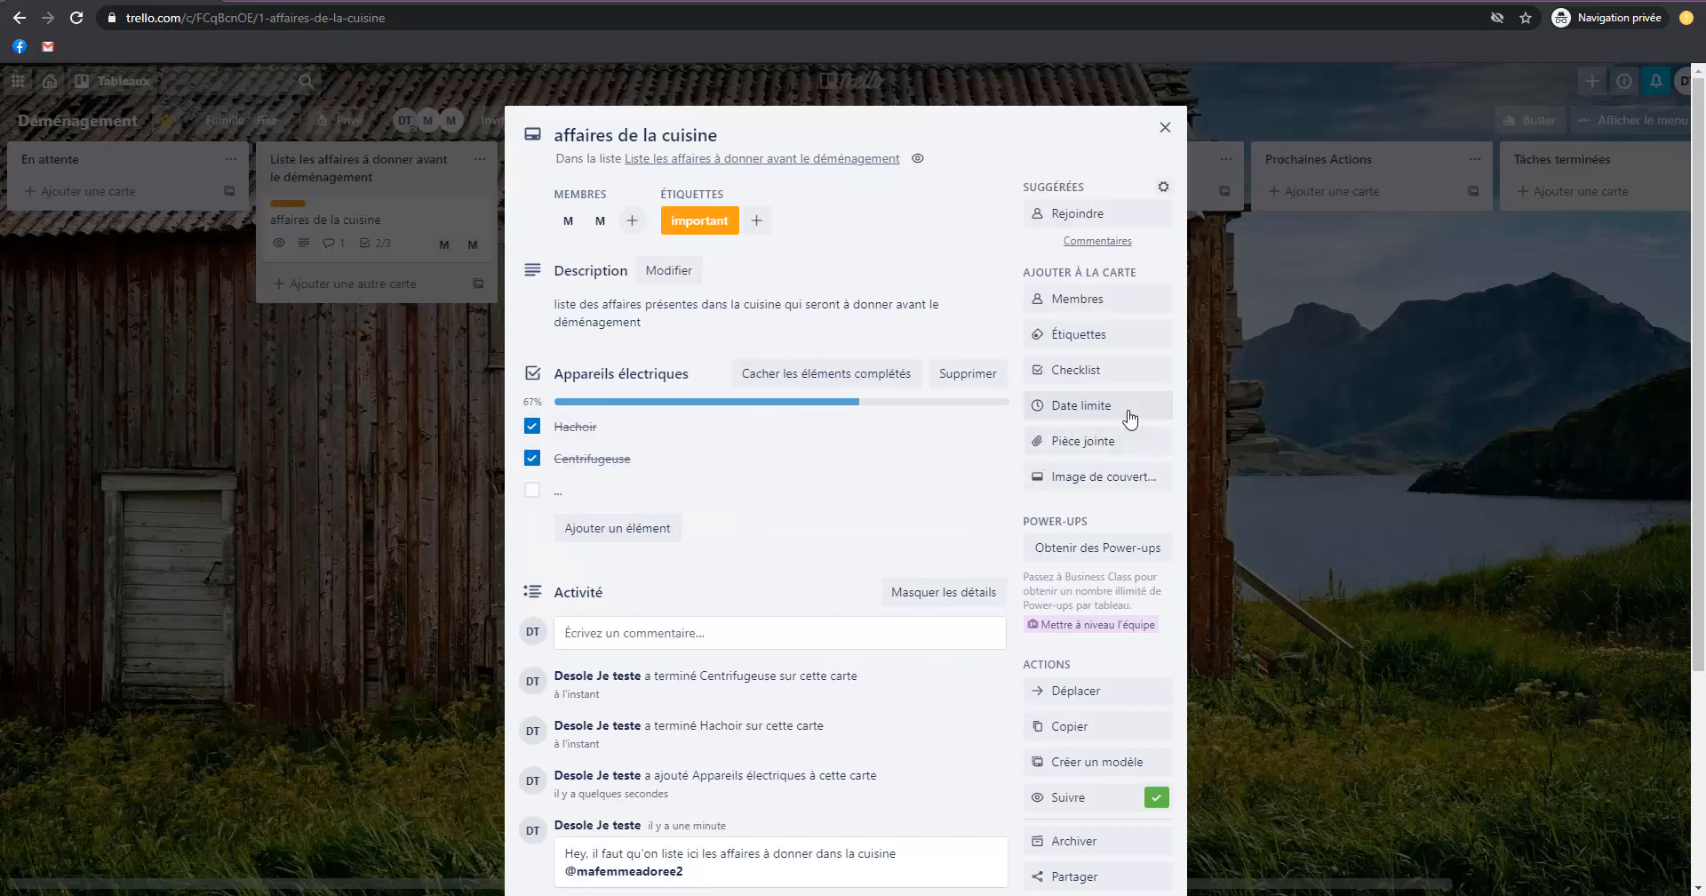
Add a second checklist titled "Verres" to the kitchen card.
left_click(1073, 380)
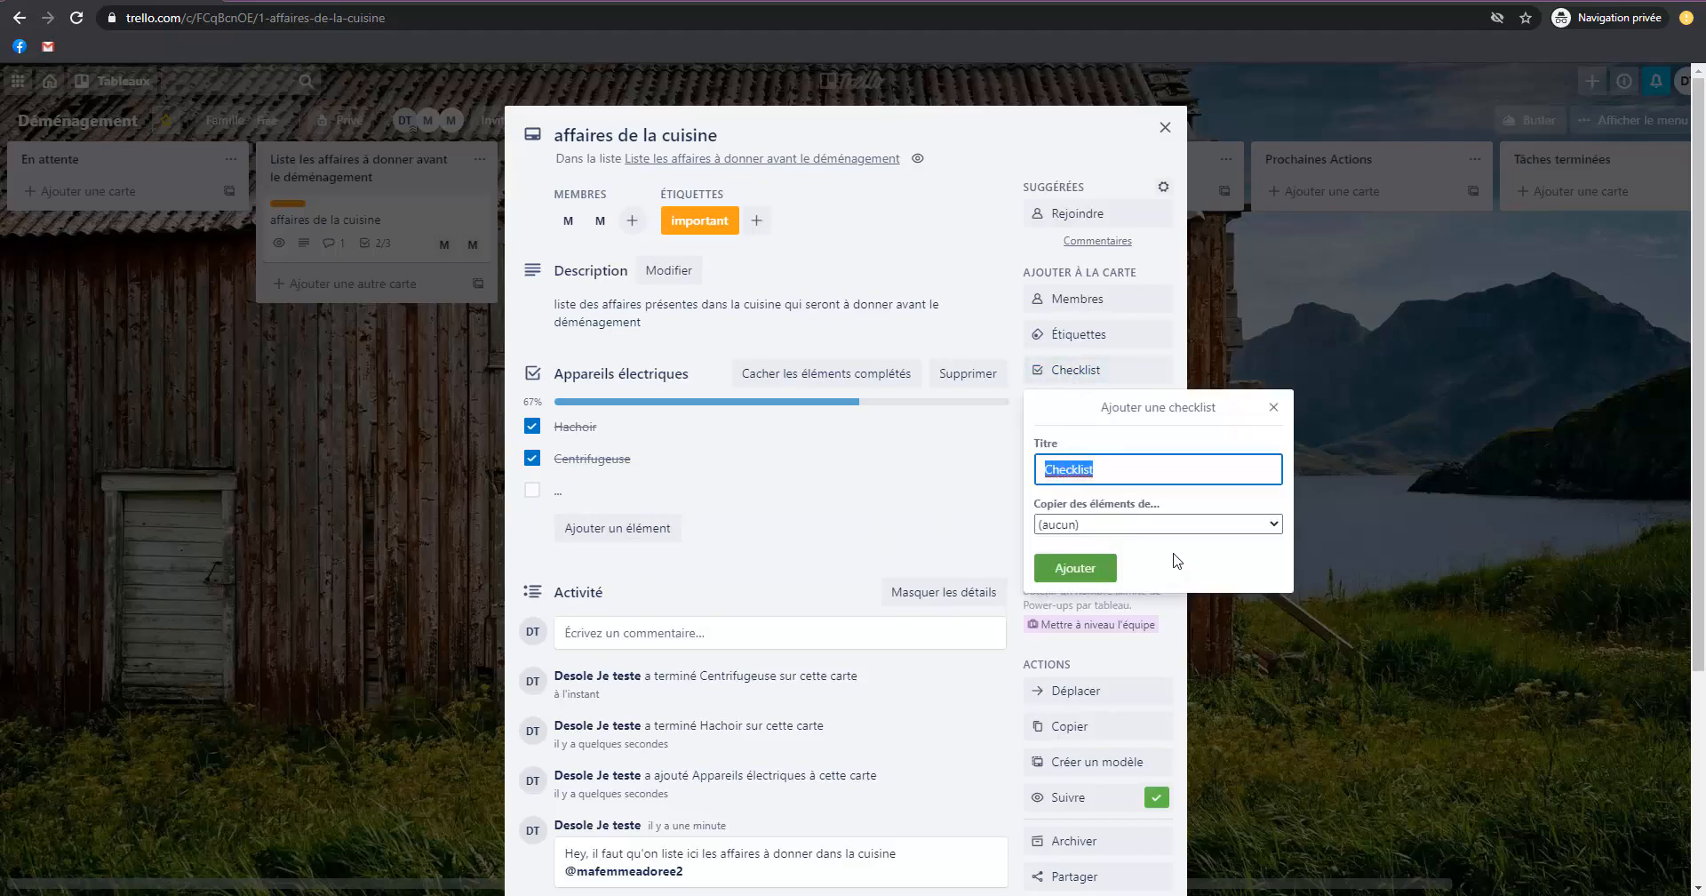
type("Fourchettes")
key("ctrl+a")
type("Verres")
key("Return")
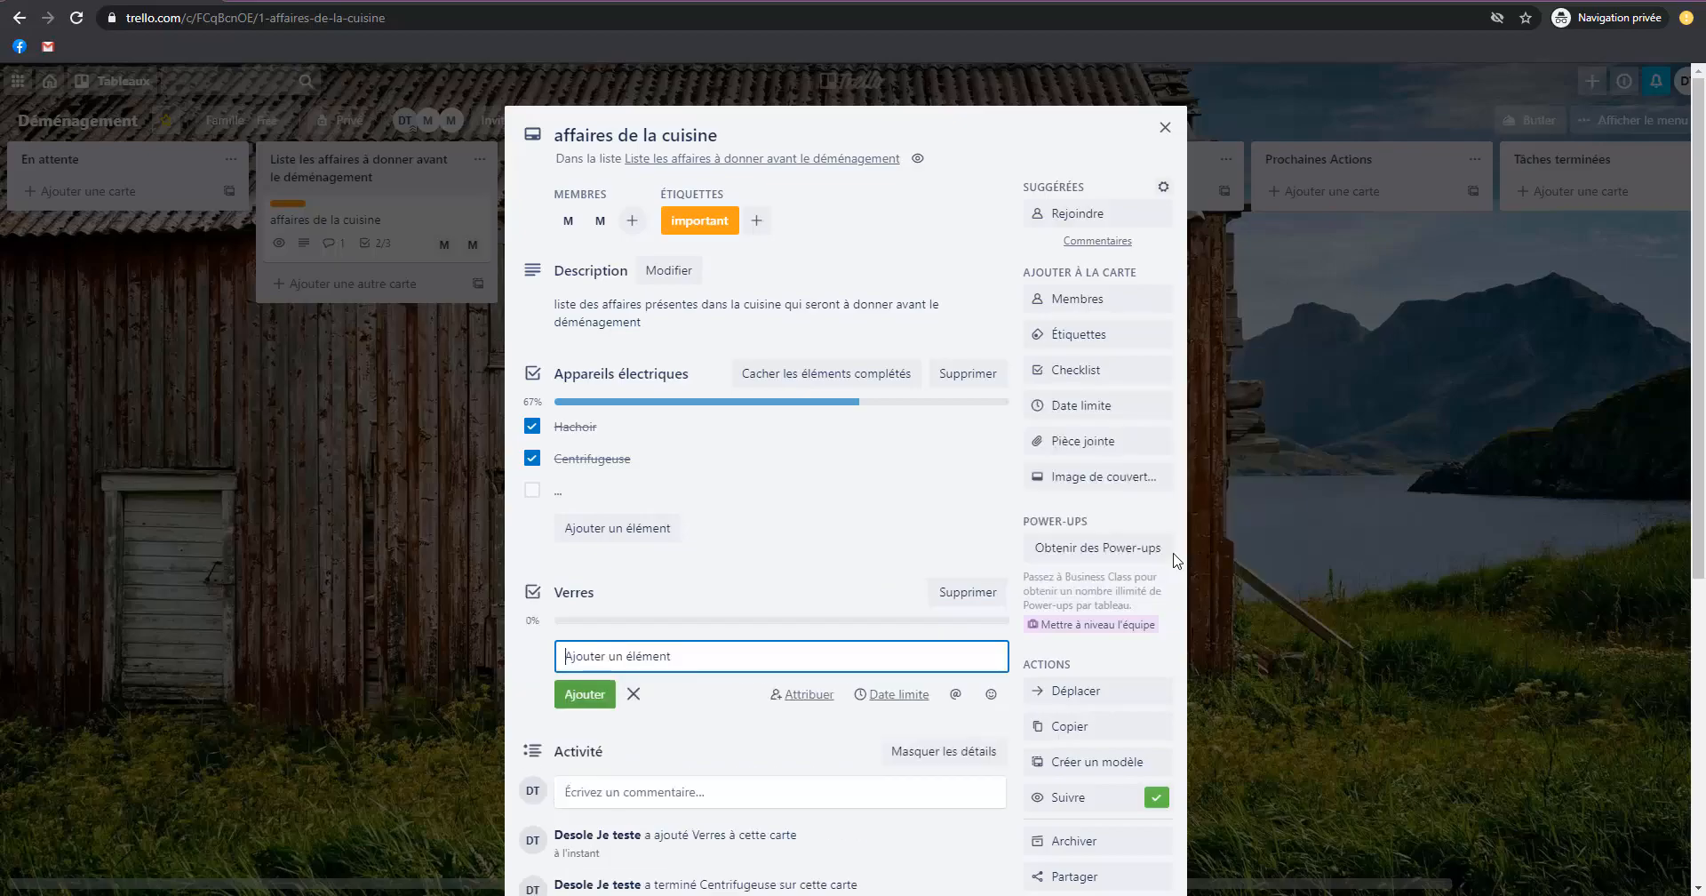
Add the items "Mugs" and "Tasses" to the "Verres" checklist.
type("M")
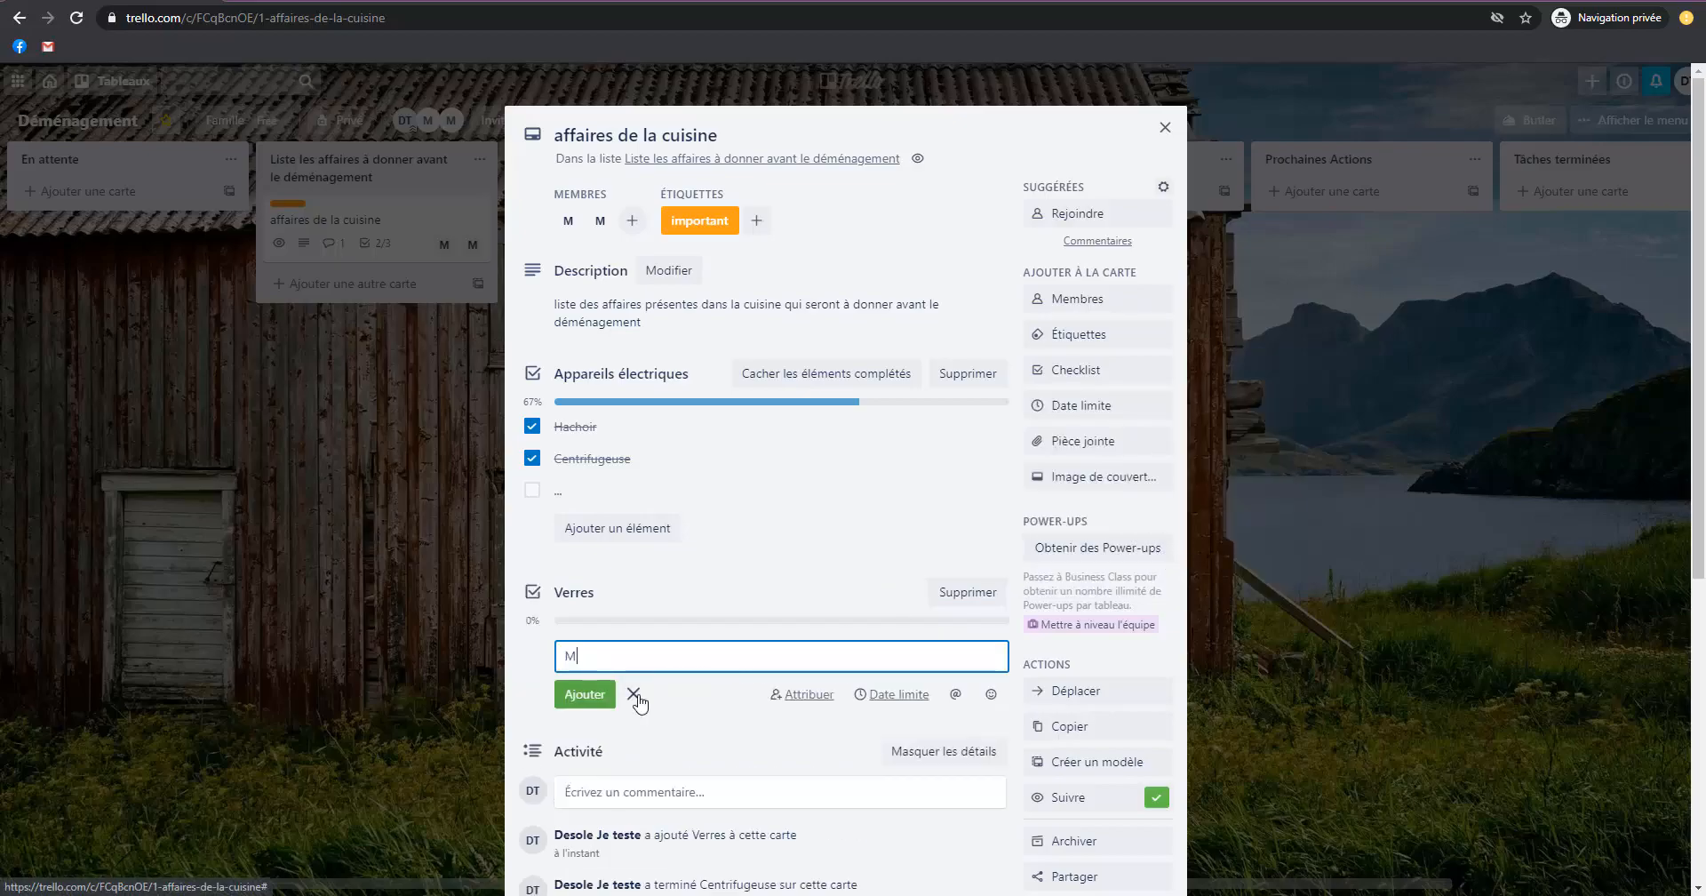
type("ugs")
key("Return")
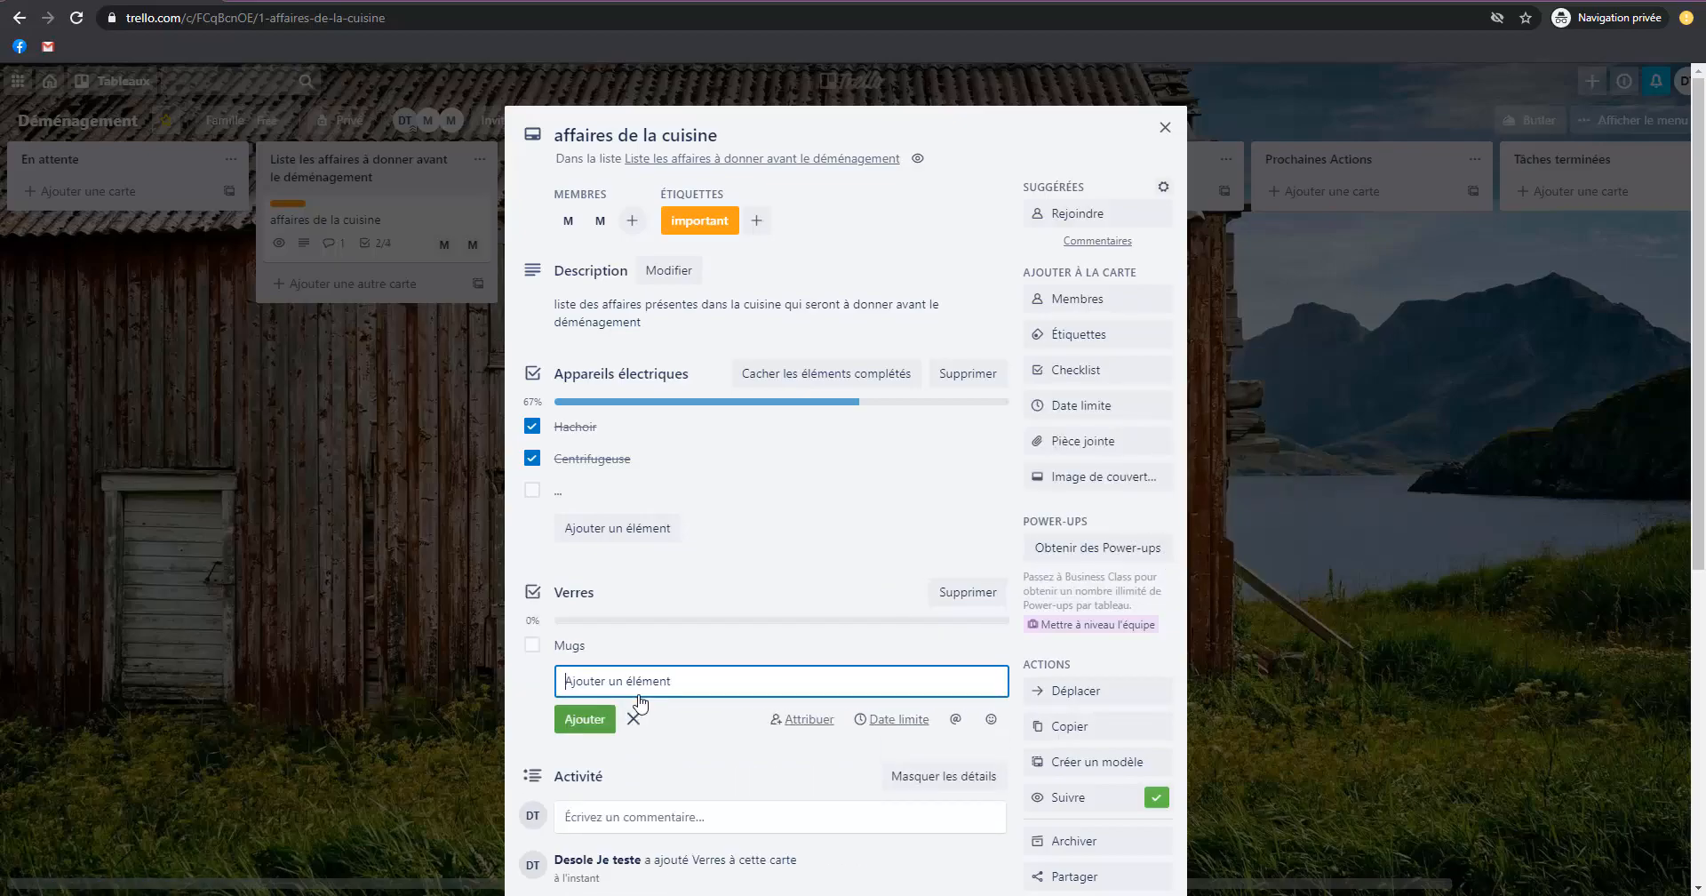
type("Tasses")
key("Return")
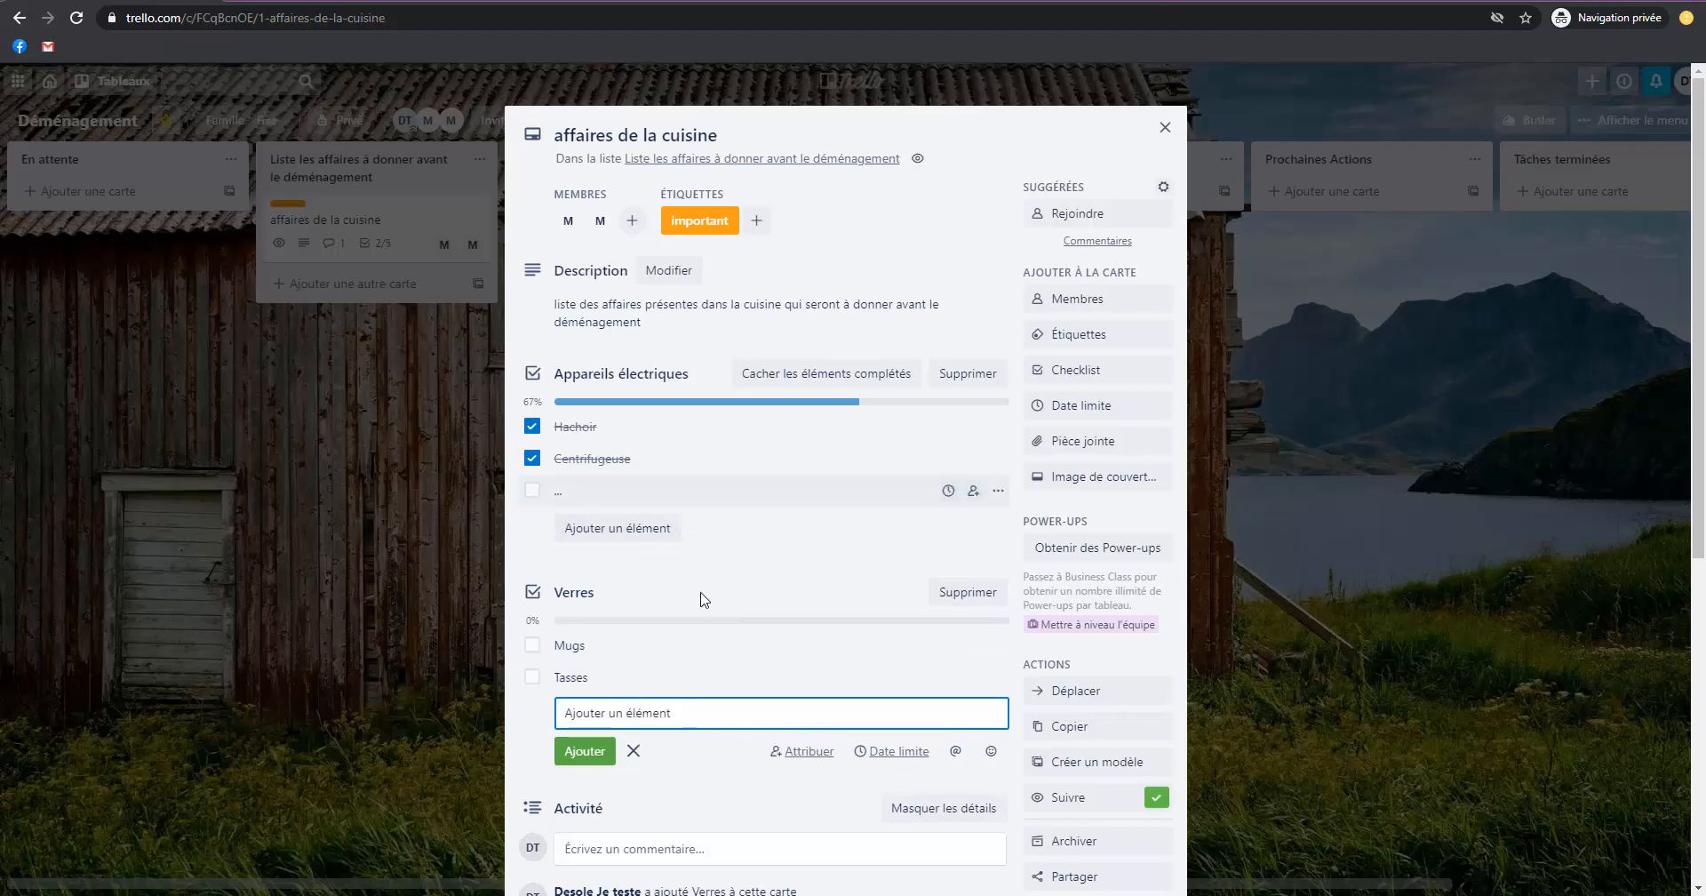
Set the kitchen card's due date to 26/7/2020 at 19:00 with a reminder "1 jour avant".
scroll(640, 537, "down", 3)
scroll(915, 583, "up", 2)
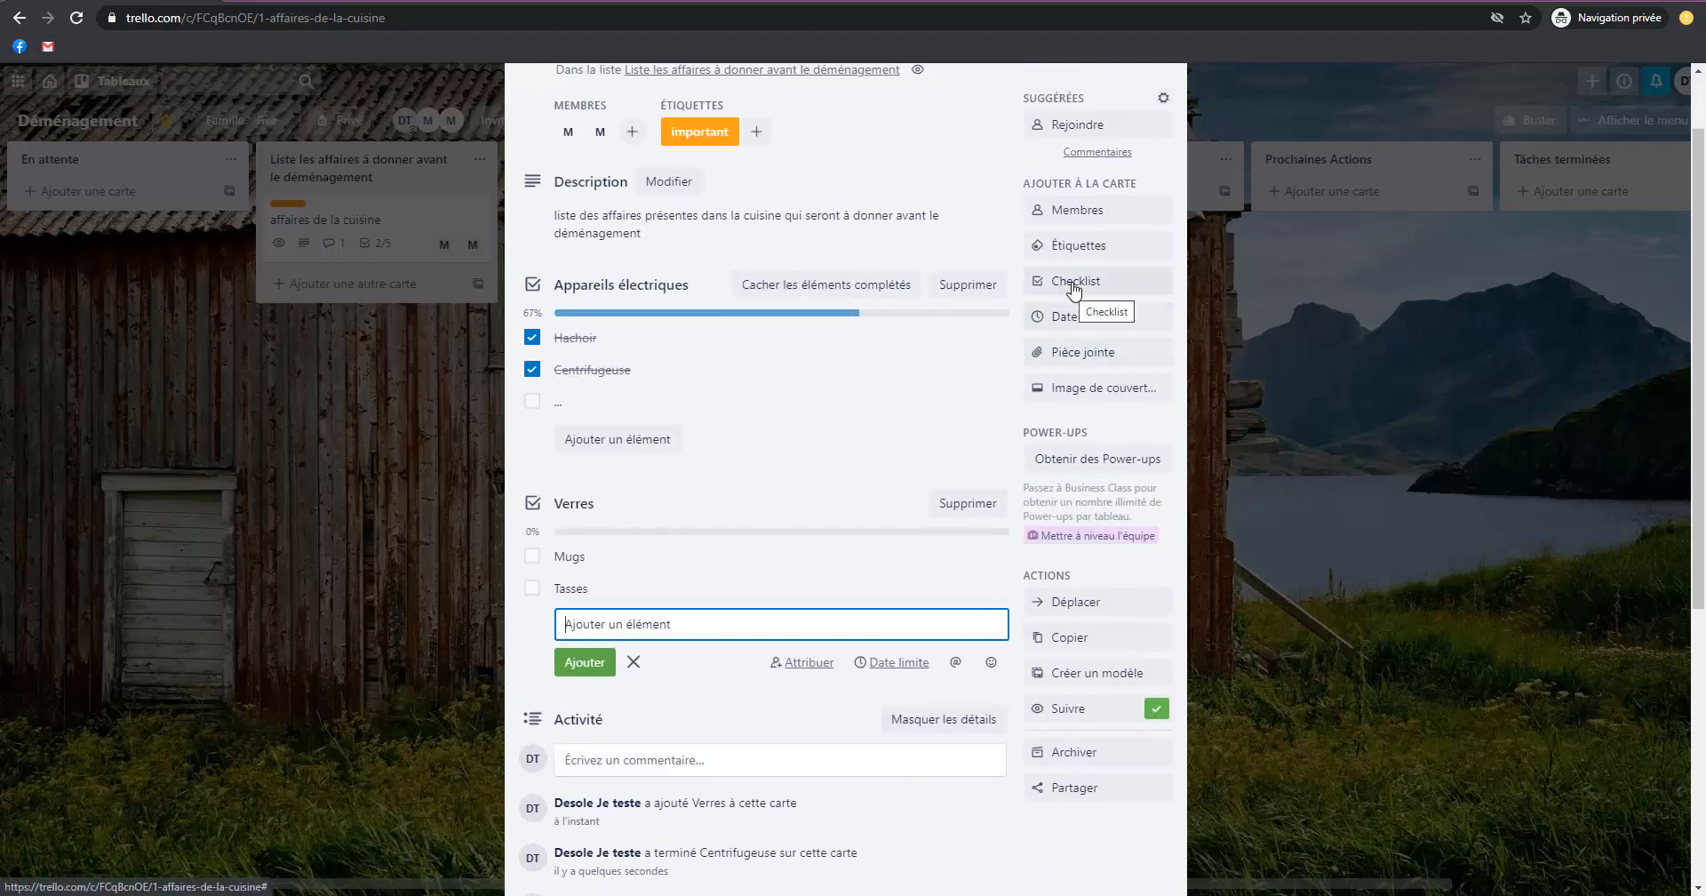
left_click(1080, 320)
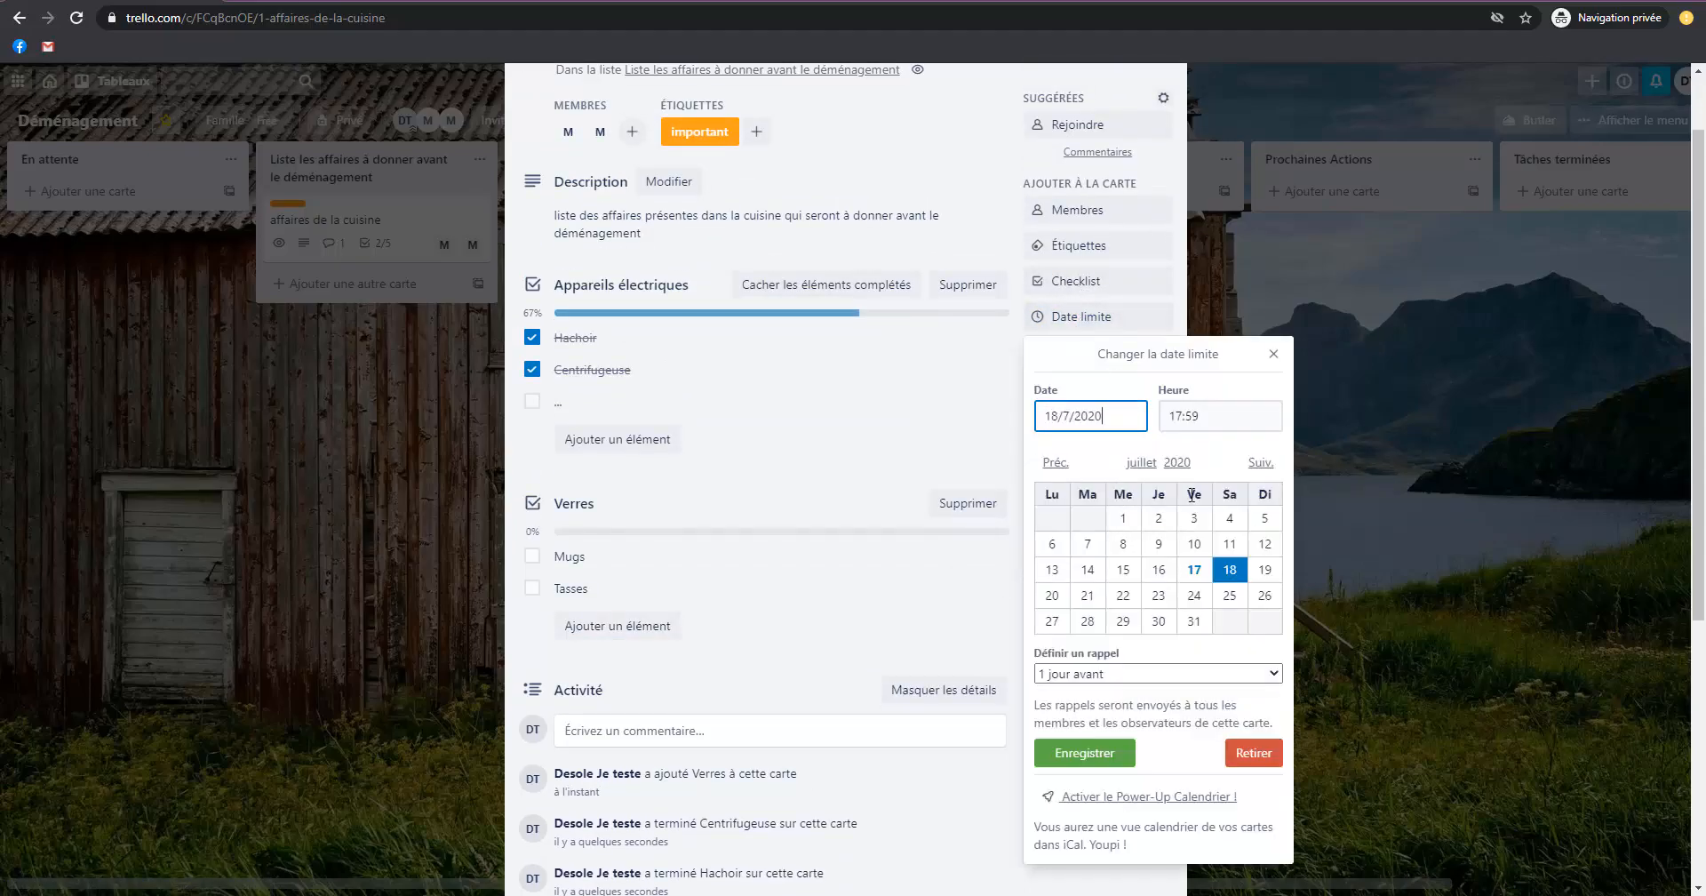
left_click(1265, 597)
left_click(1166, 421)
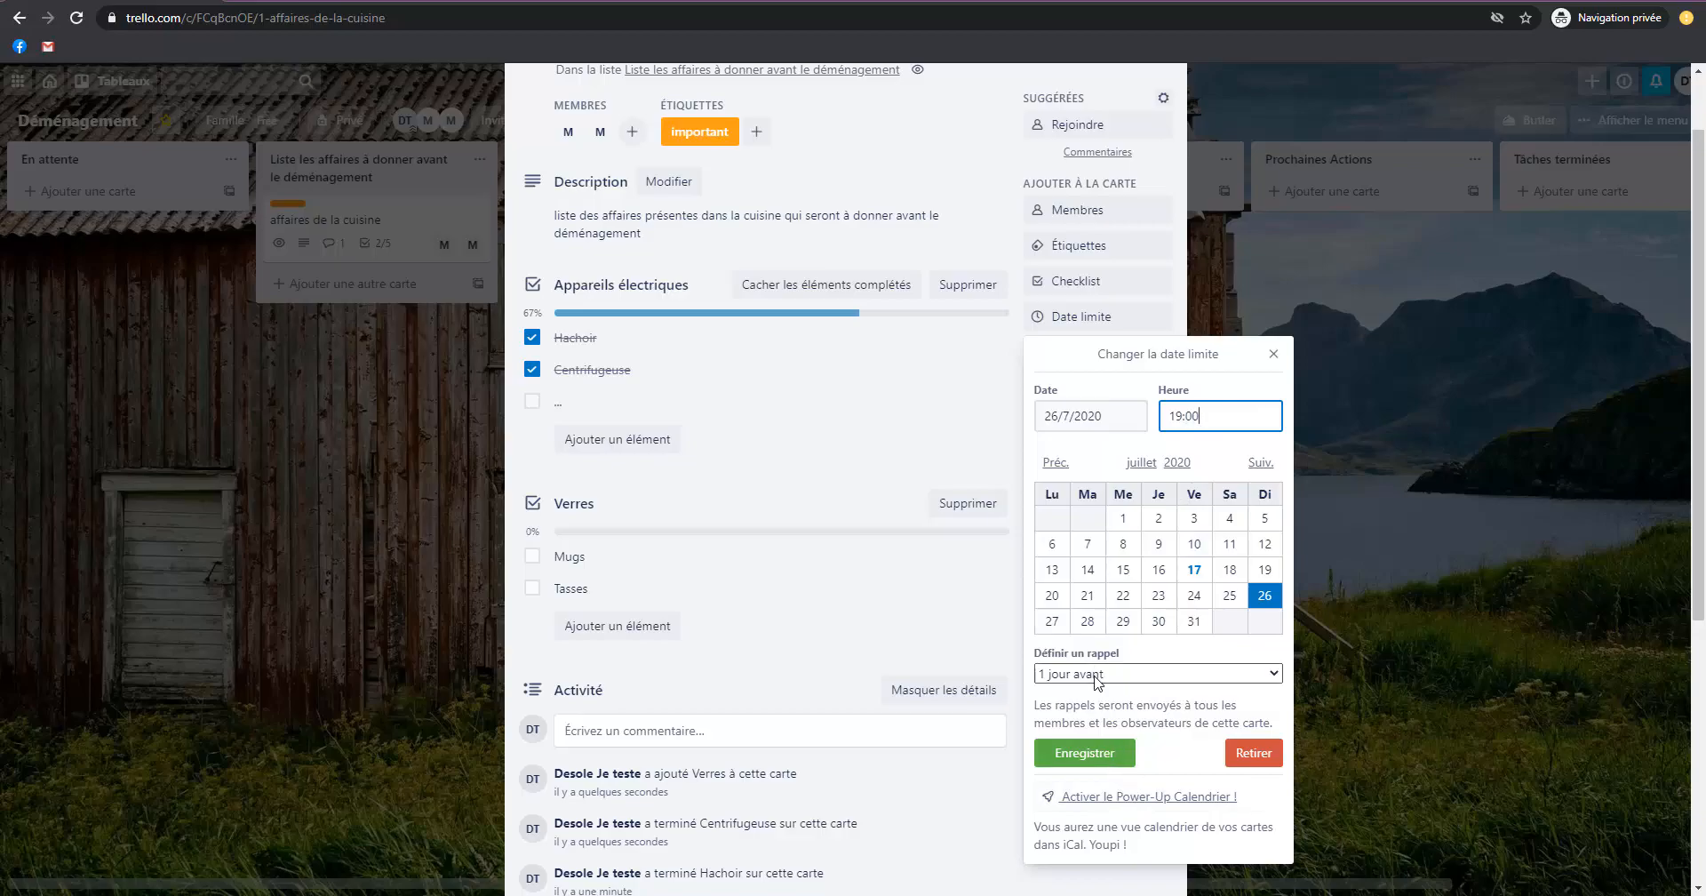
left_click(1099, 673)
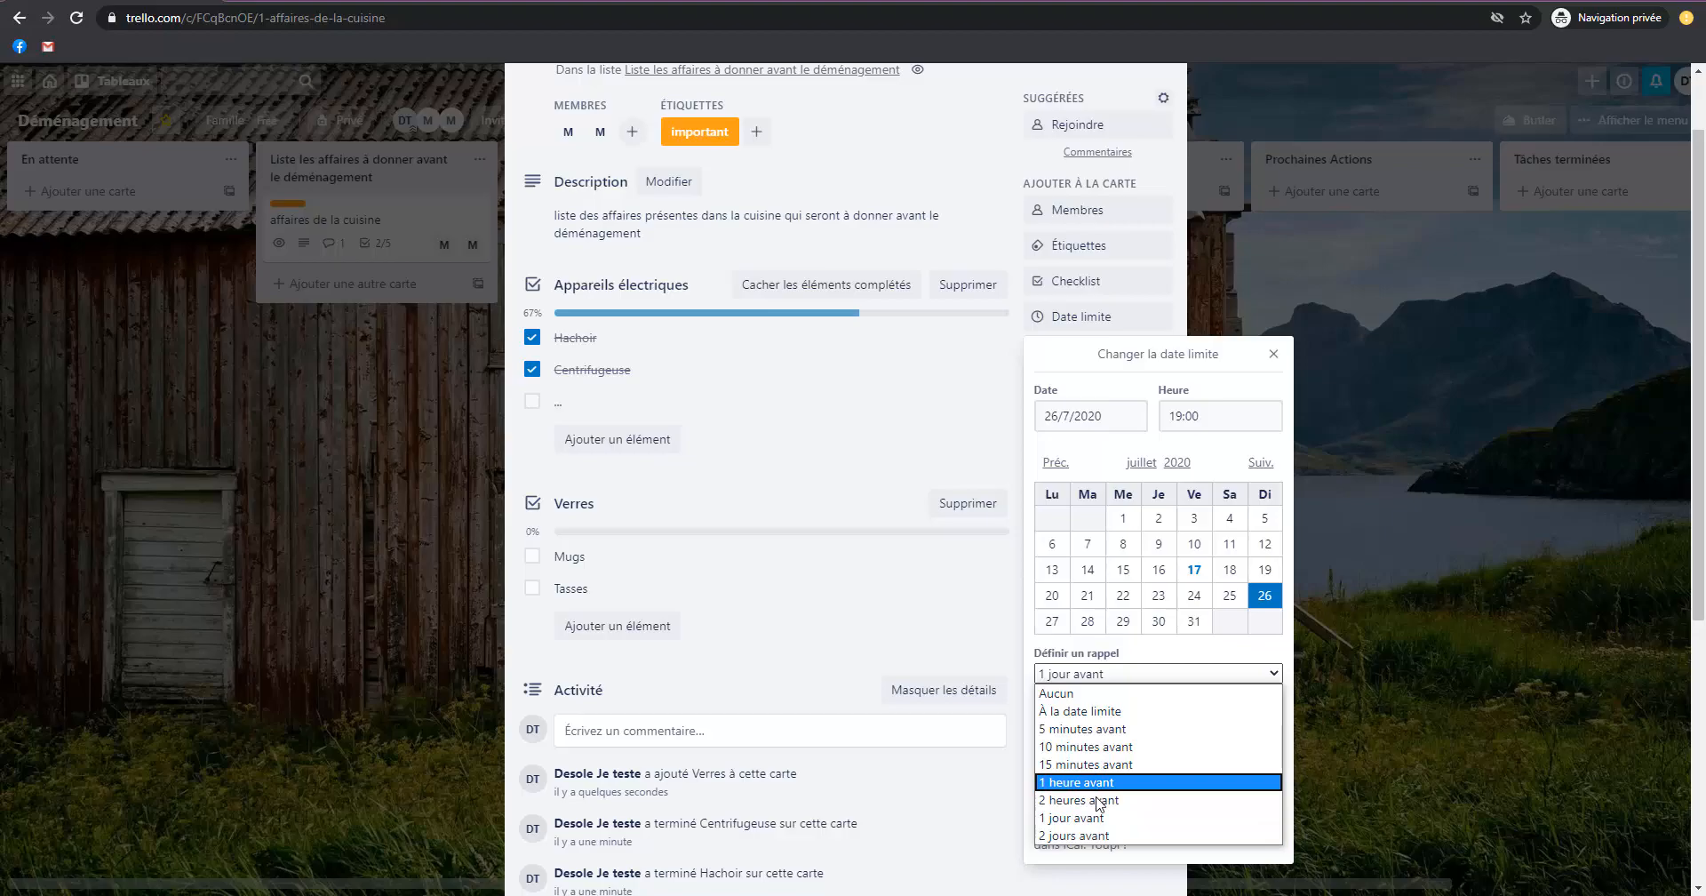
left_click(1093, 711)
left_click(1130, 682)
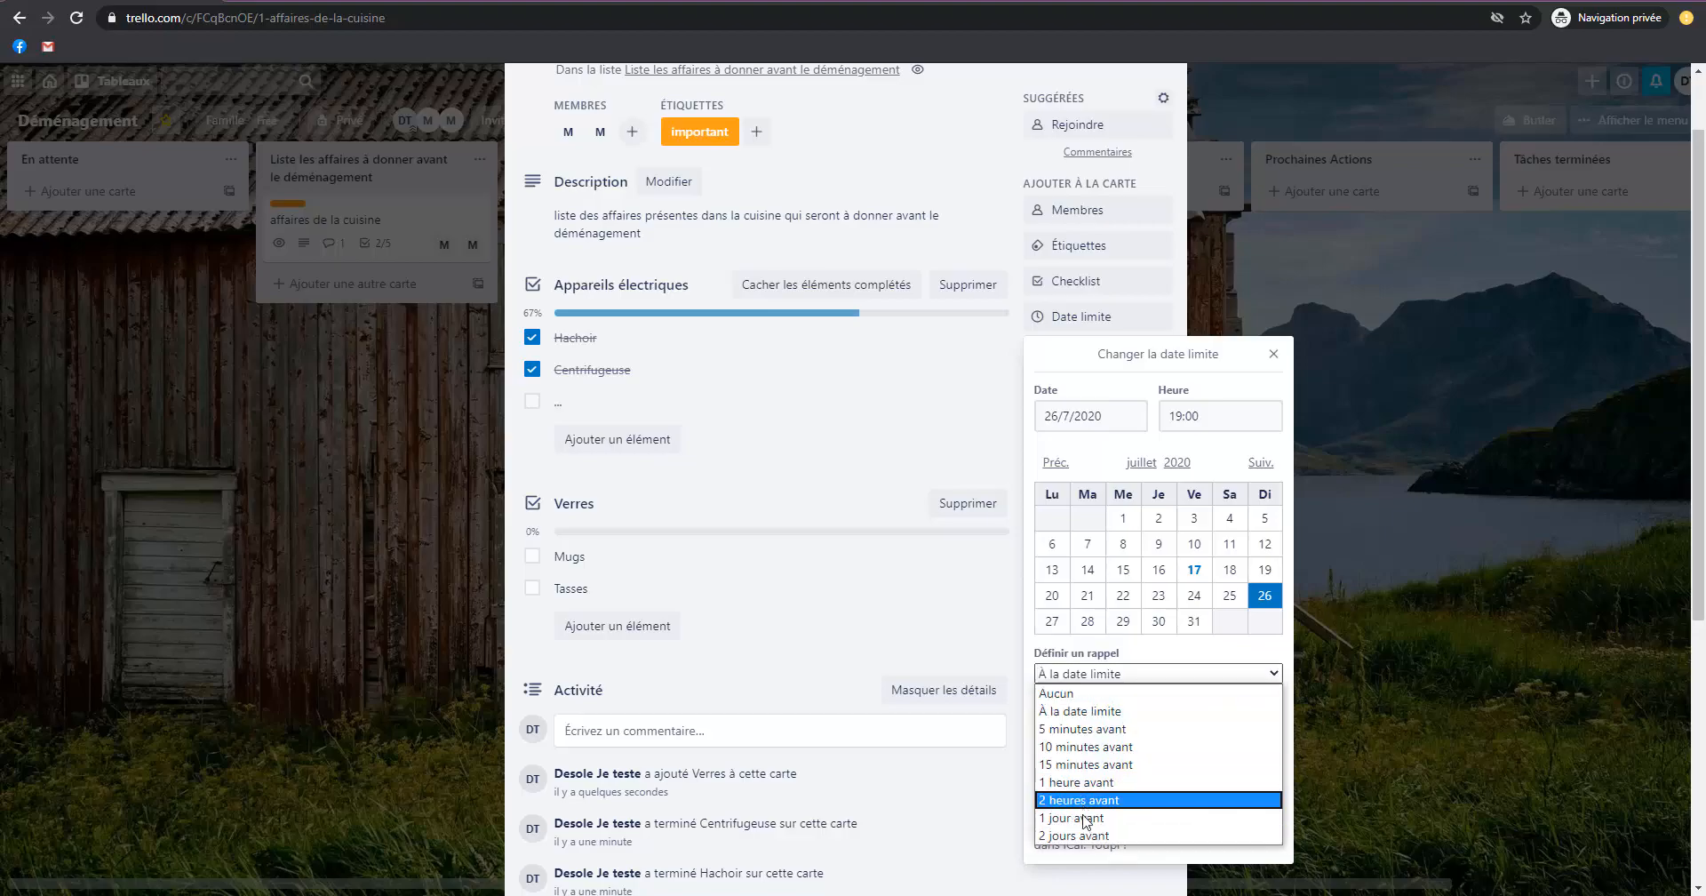
left_click(1086, 816)
left_click(1100, 751)
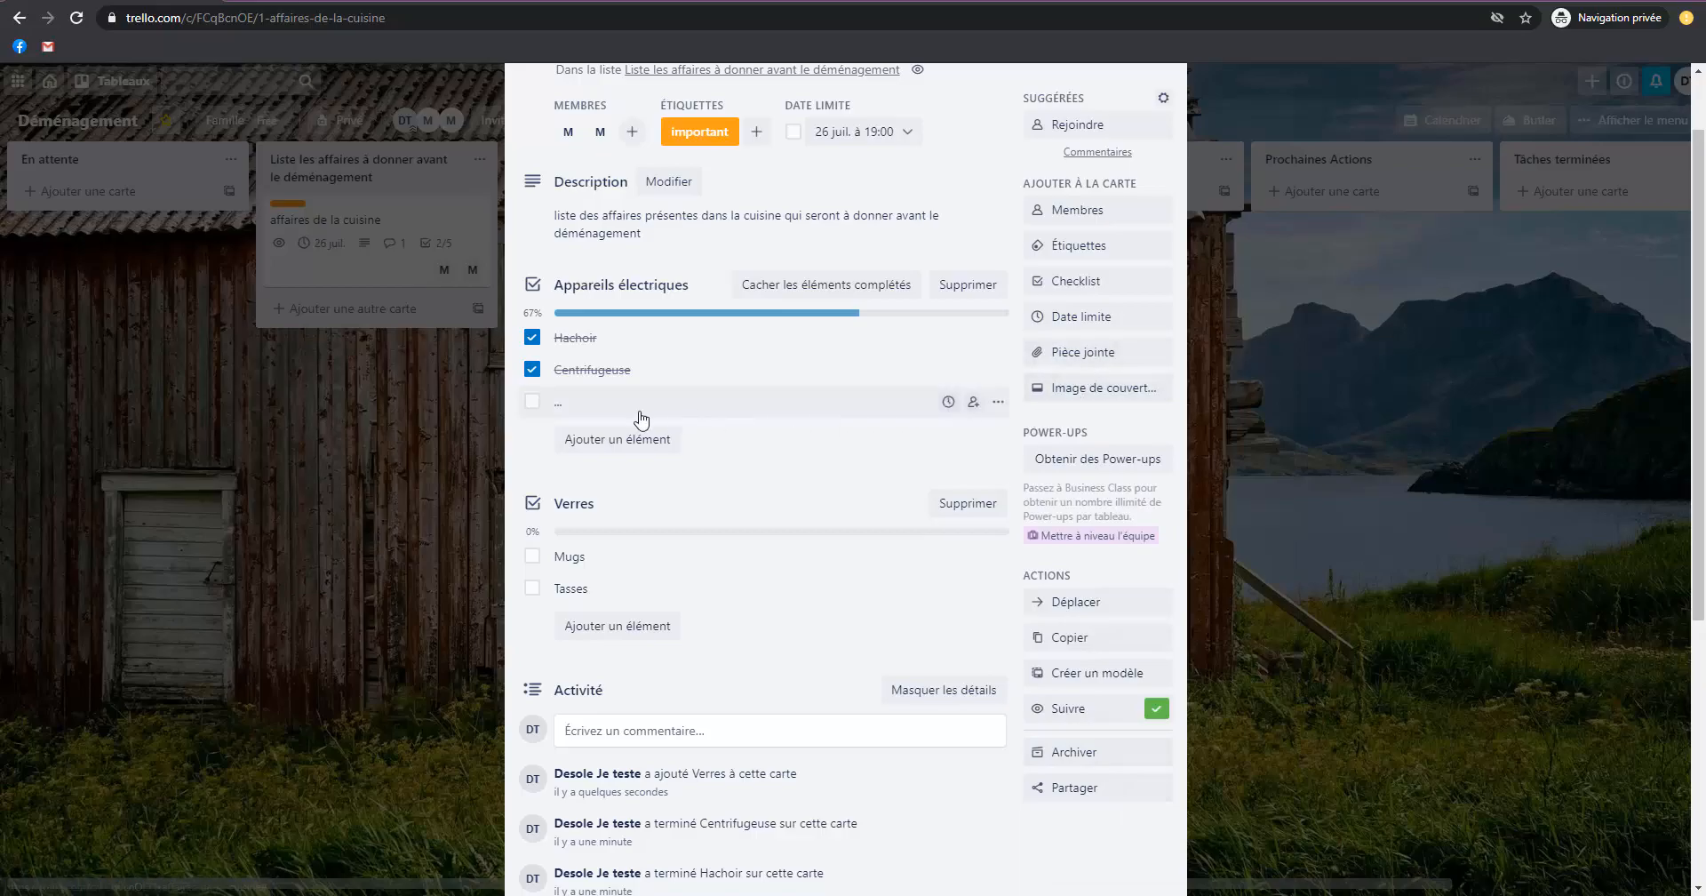
Upload Trello-logo.png as the kitchen card's cover image and close the card.
left_click(1121, 388)
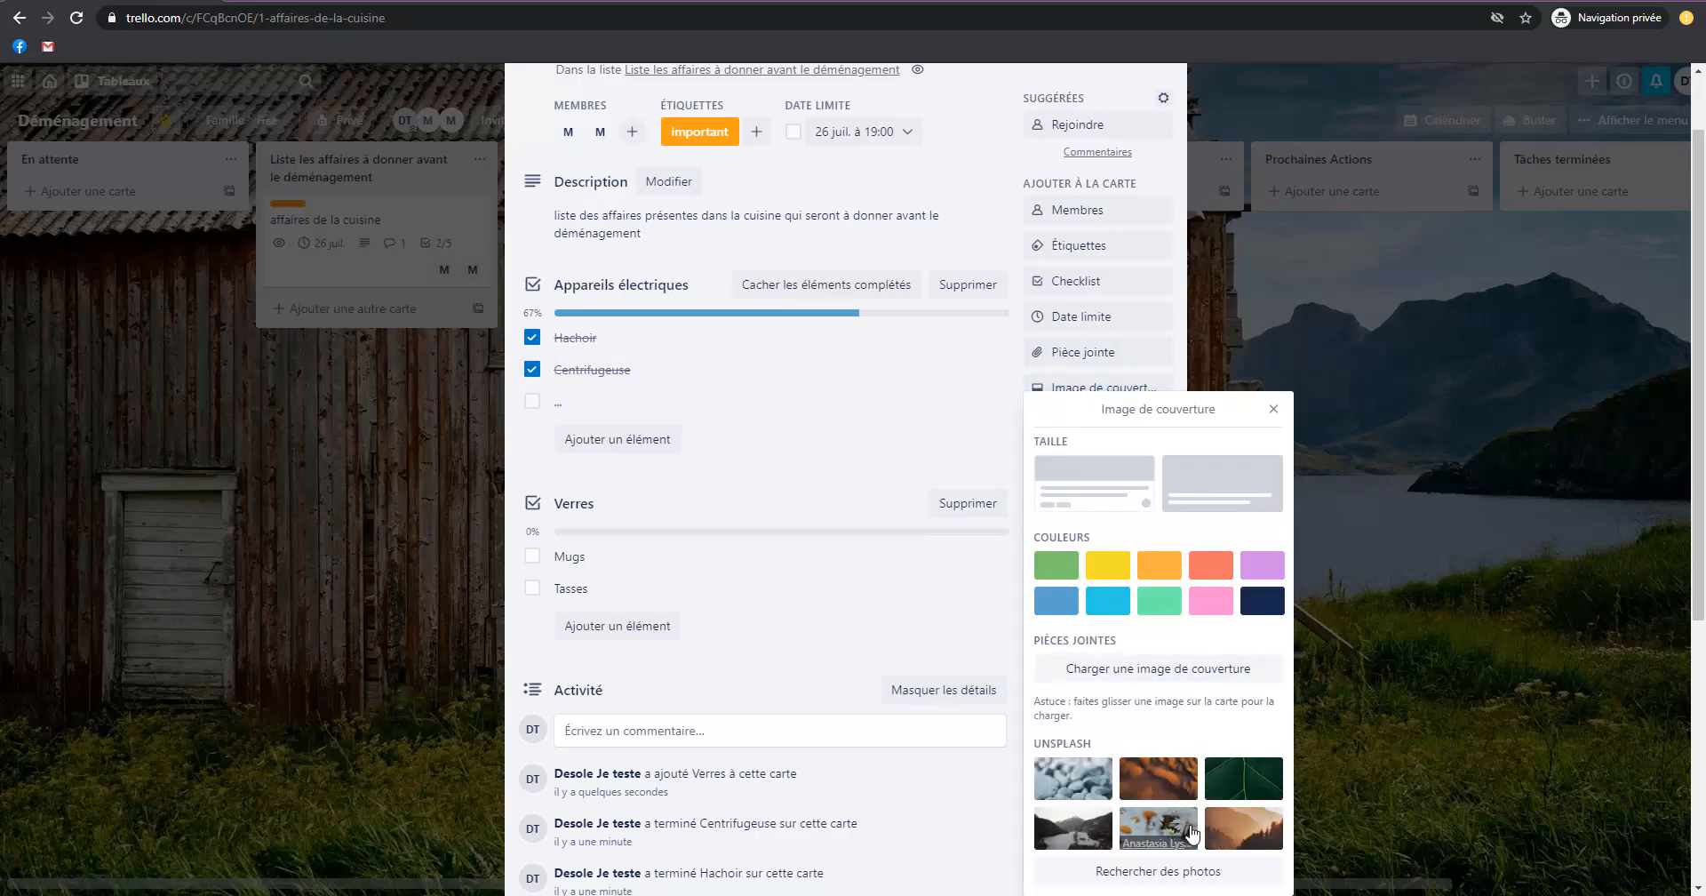
left_click(1171, 668)
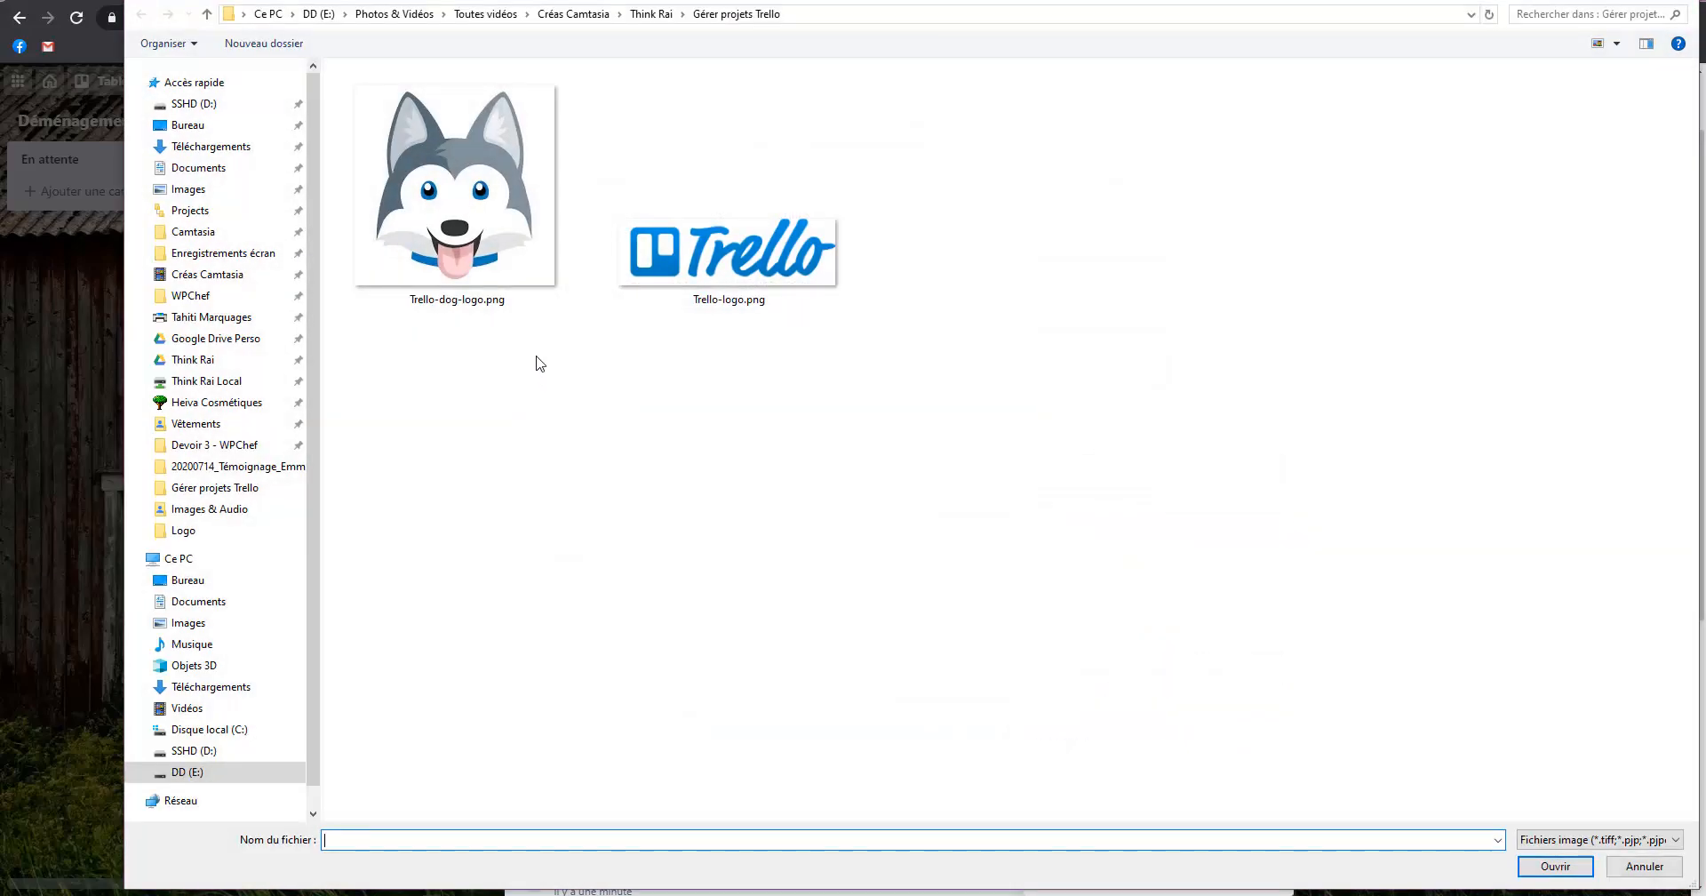
double_click(748, 280)
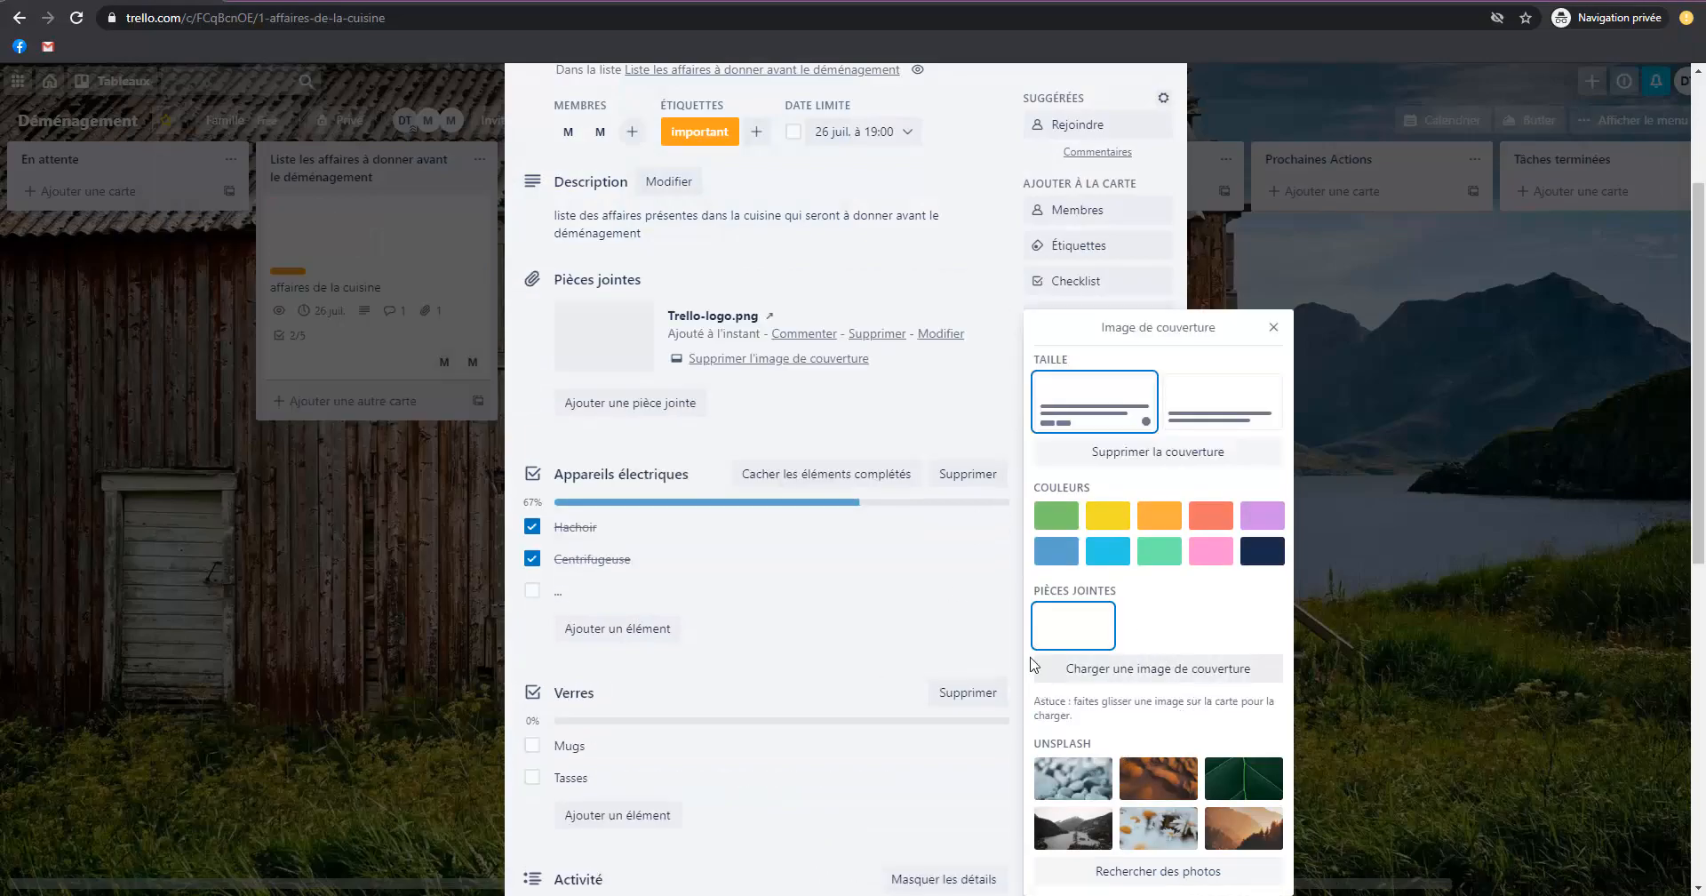
left_click(930, 592)
key("Escape")
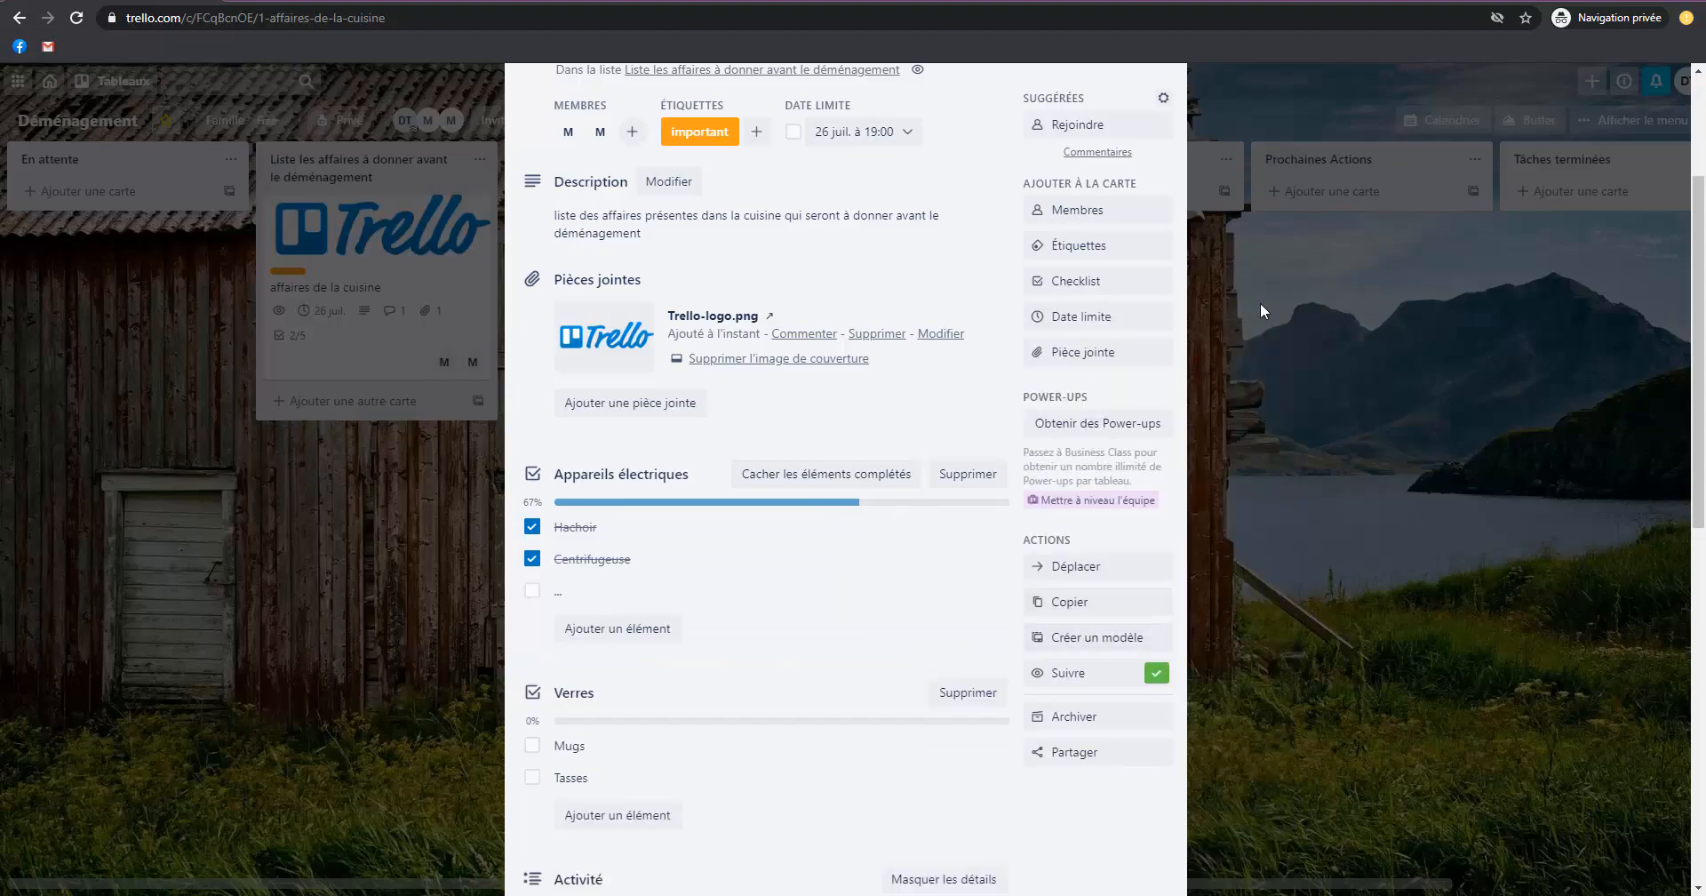
left_click(1346, 453)
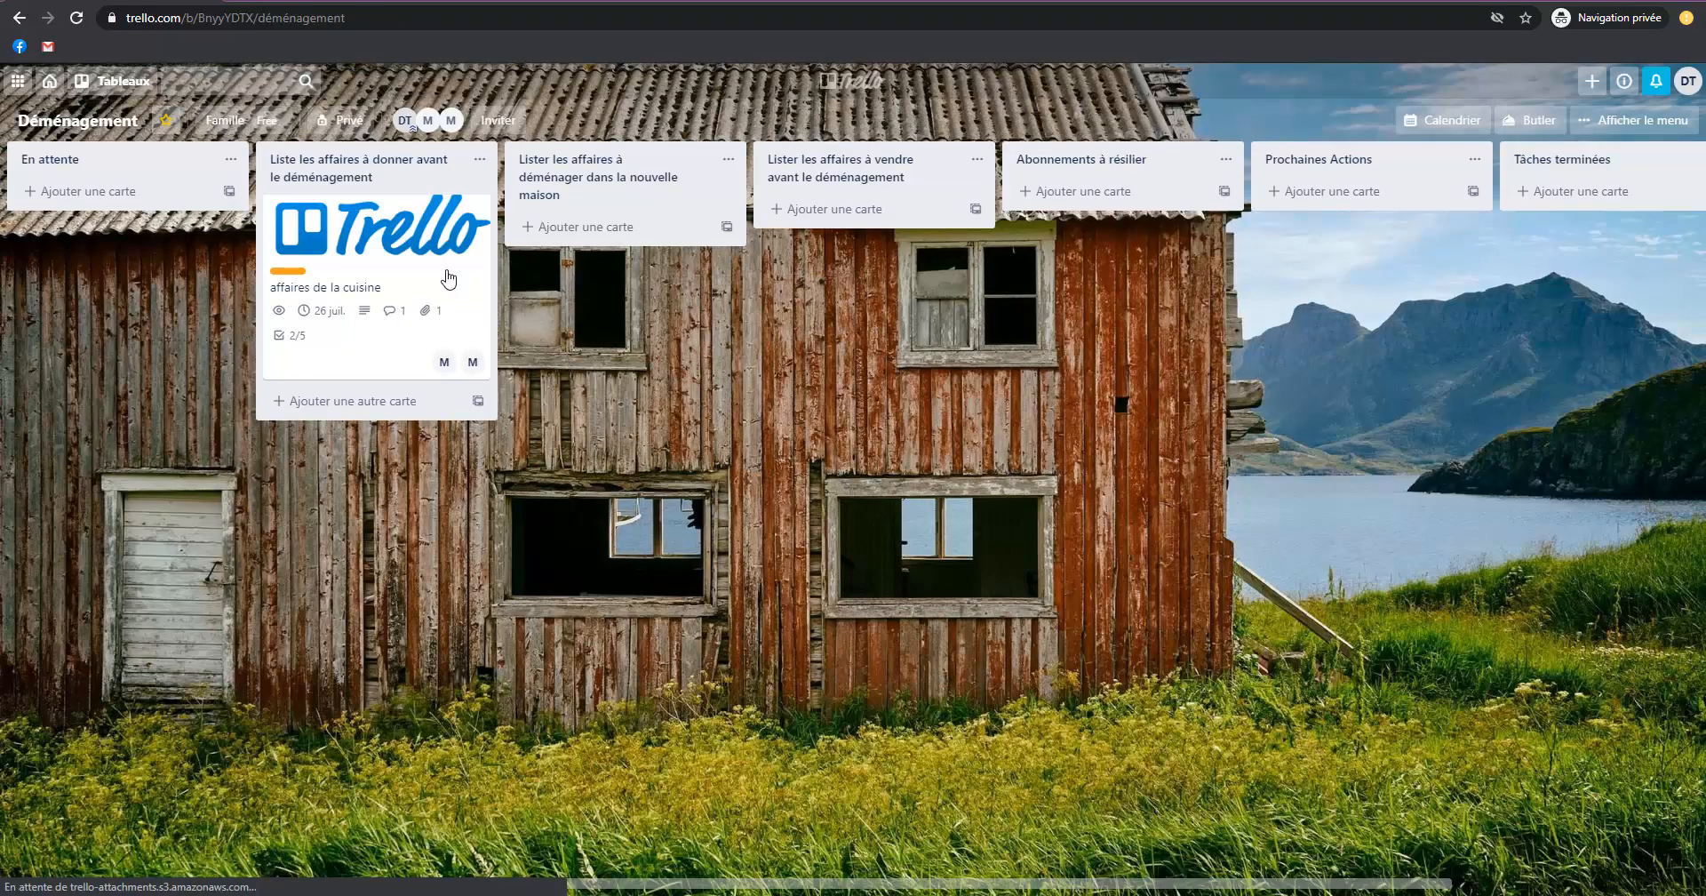
Reopen the kitchen card and examine its attachment sources, browsing the computer's Documents folder without attaching a file.
left_click(318, 256)
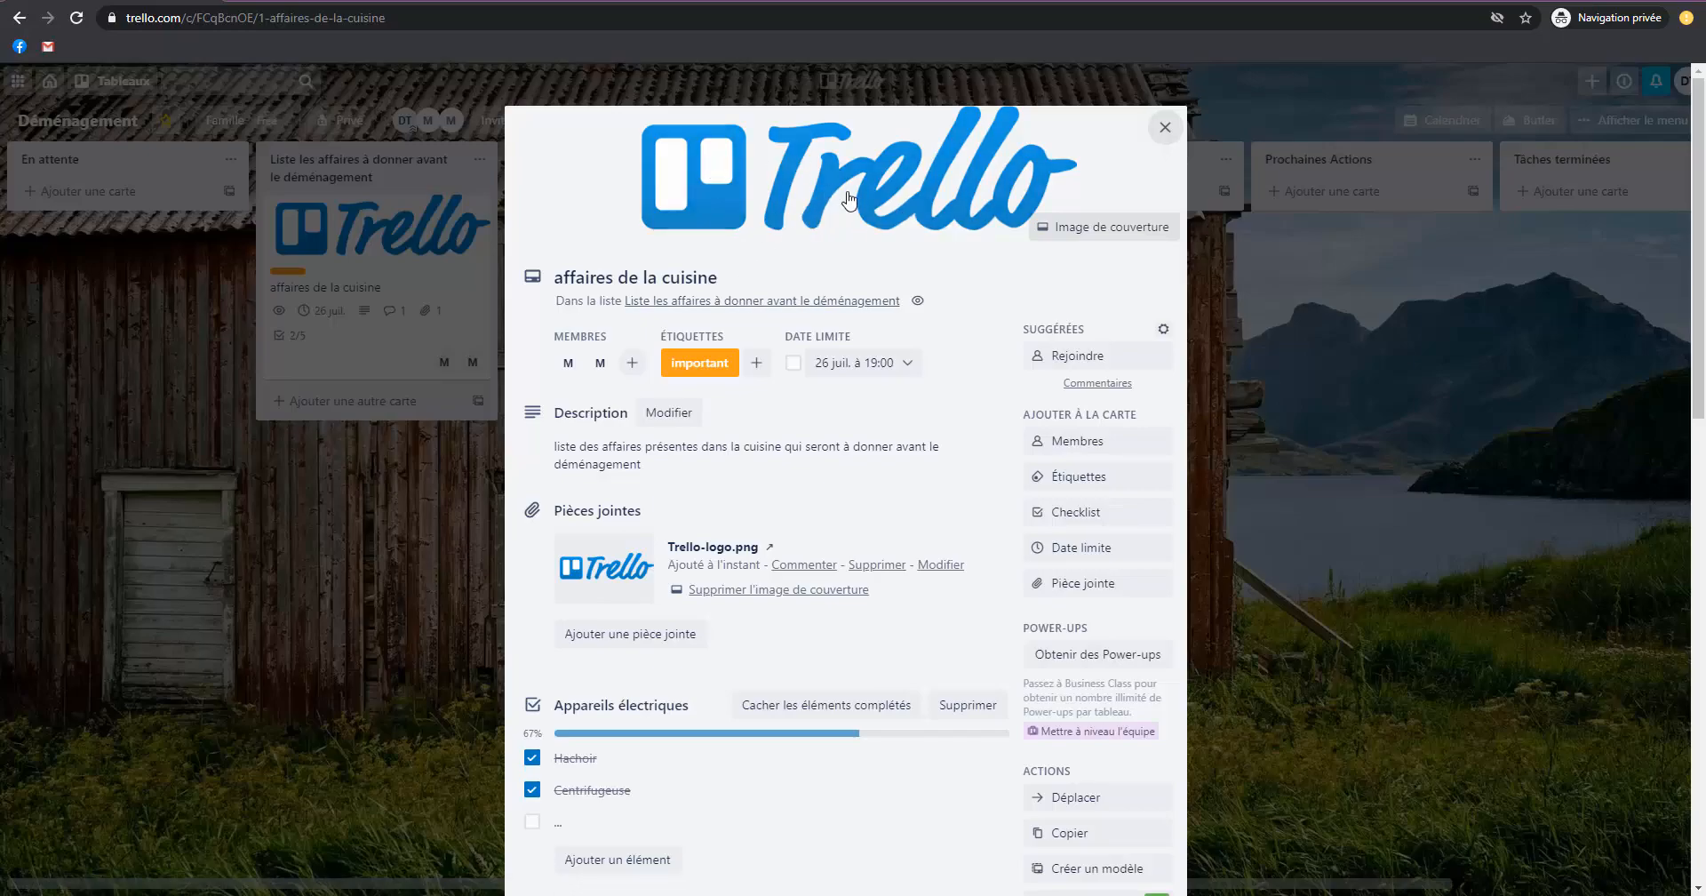
scroll(677, 425, "down", 2)
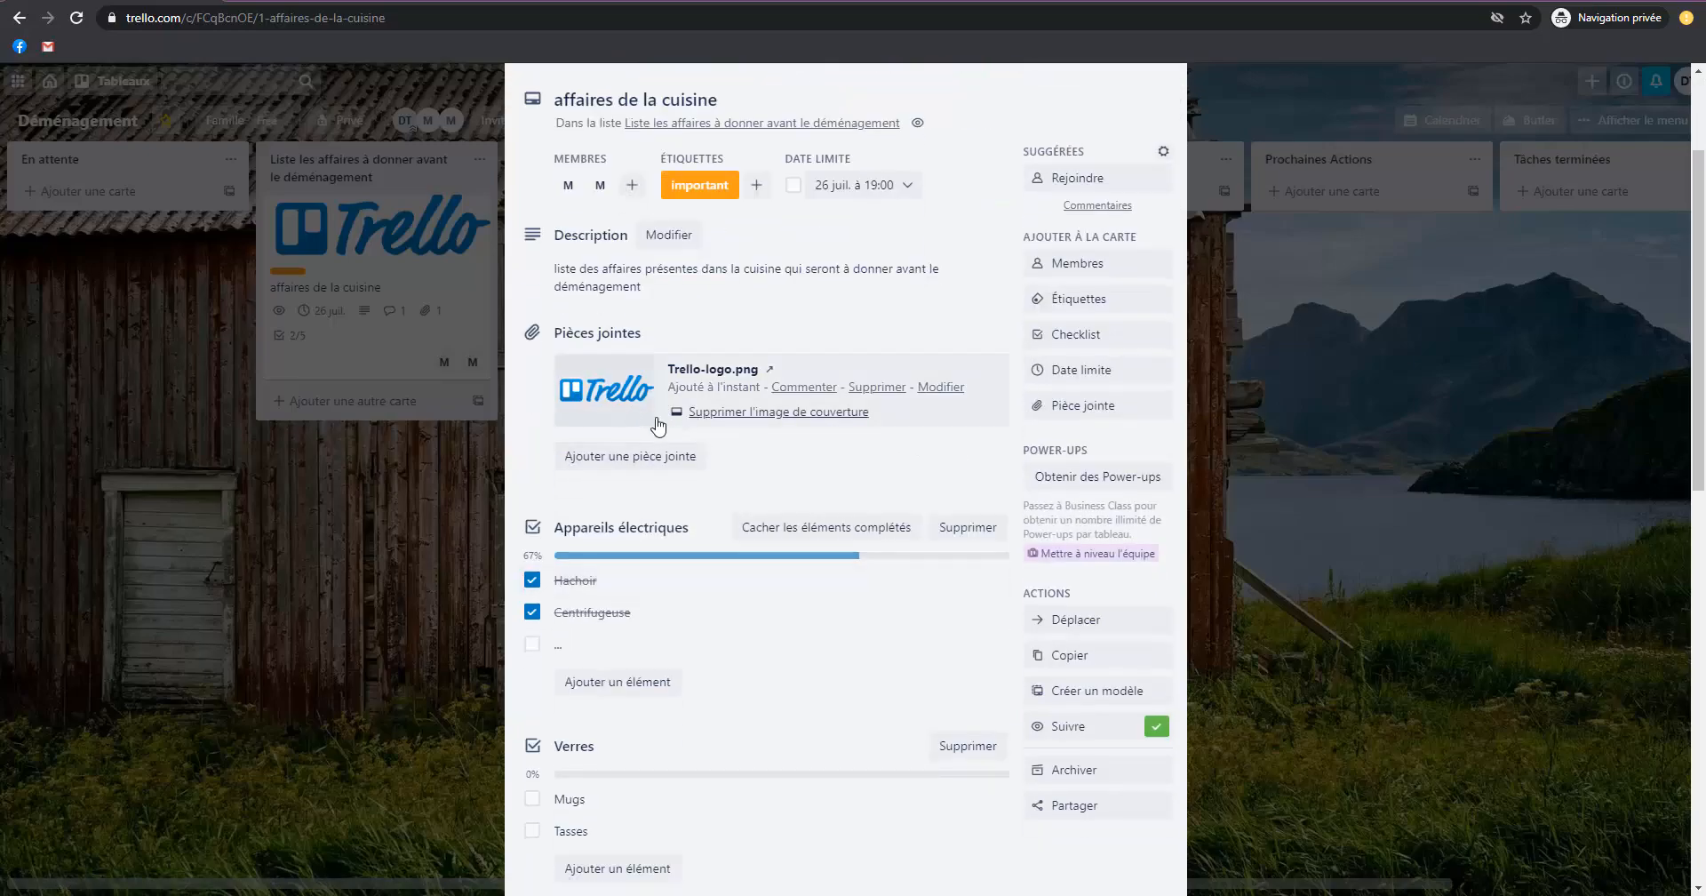
left_click(1057, 405)
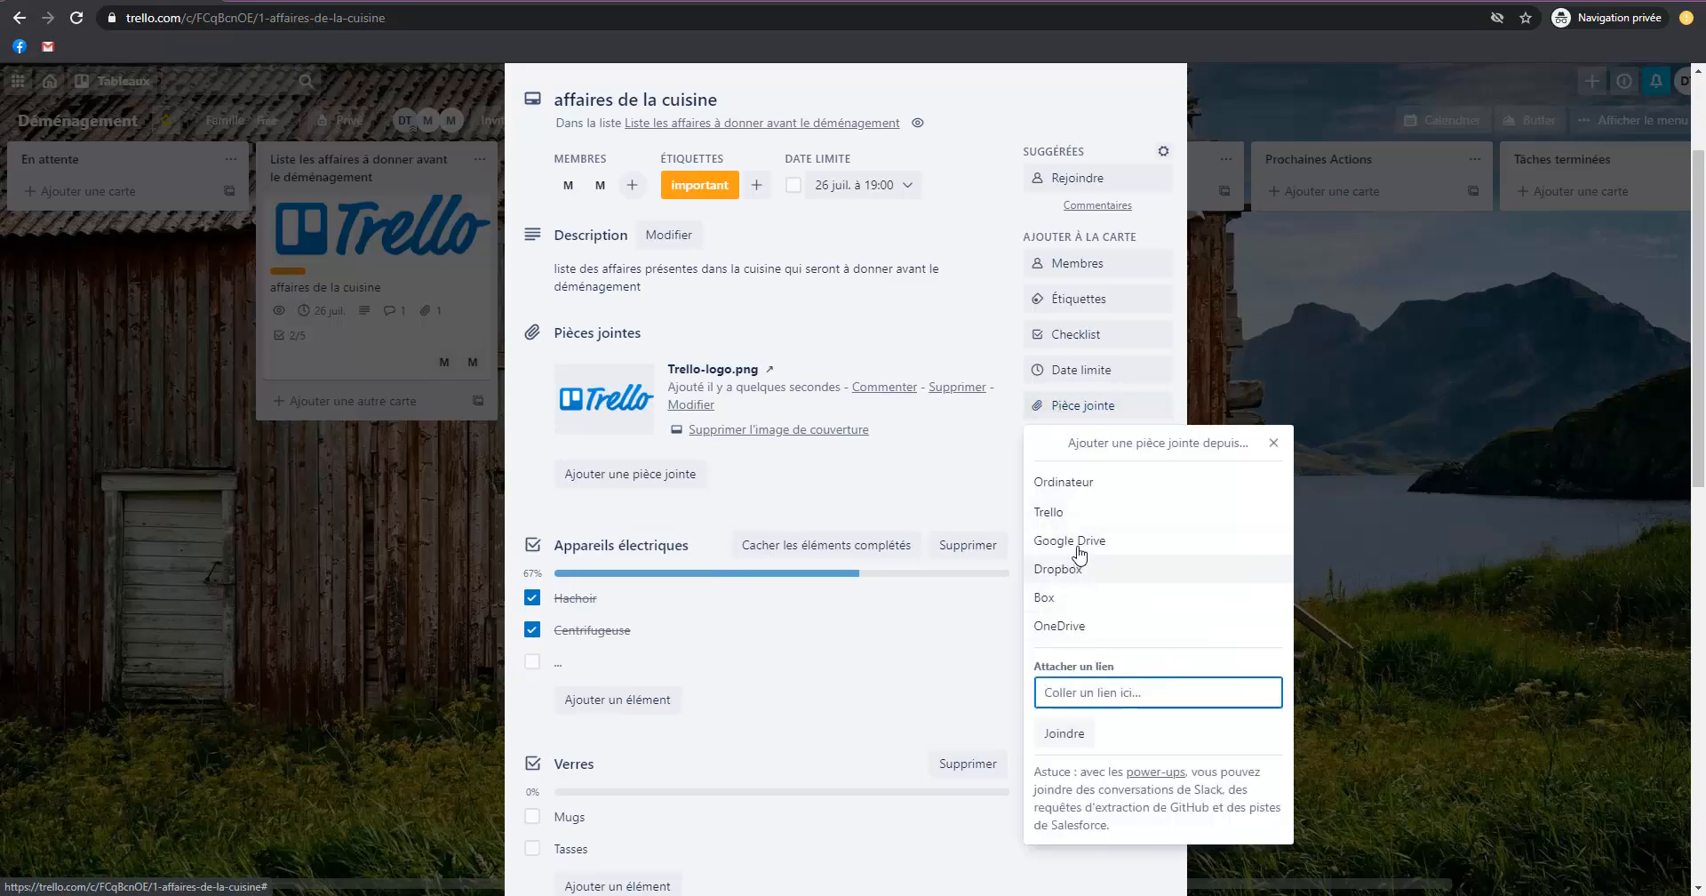
left_click(1079, 484)
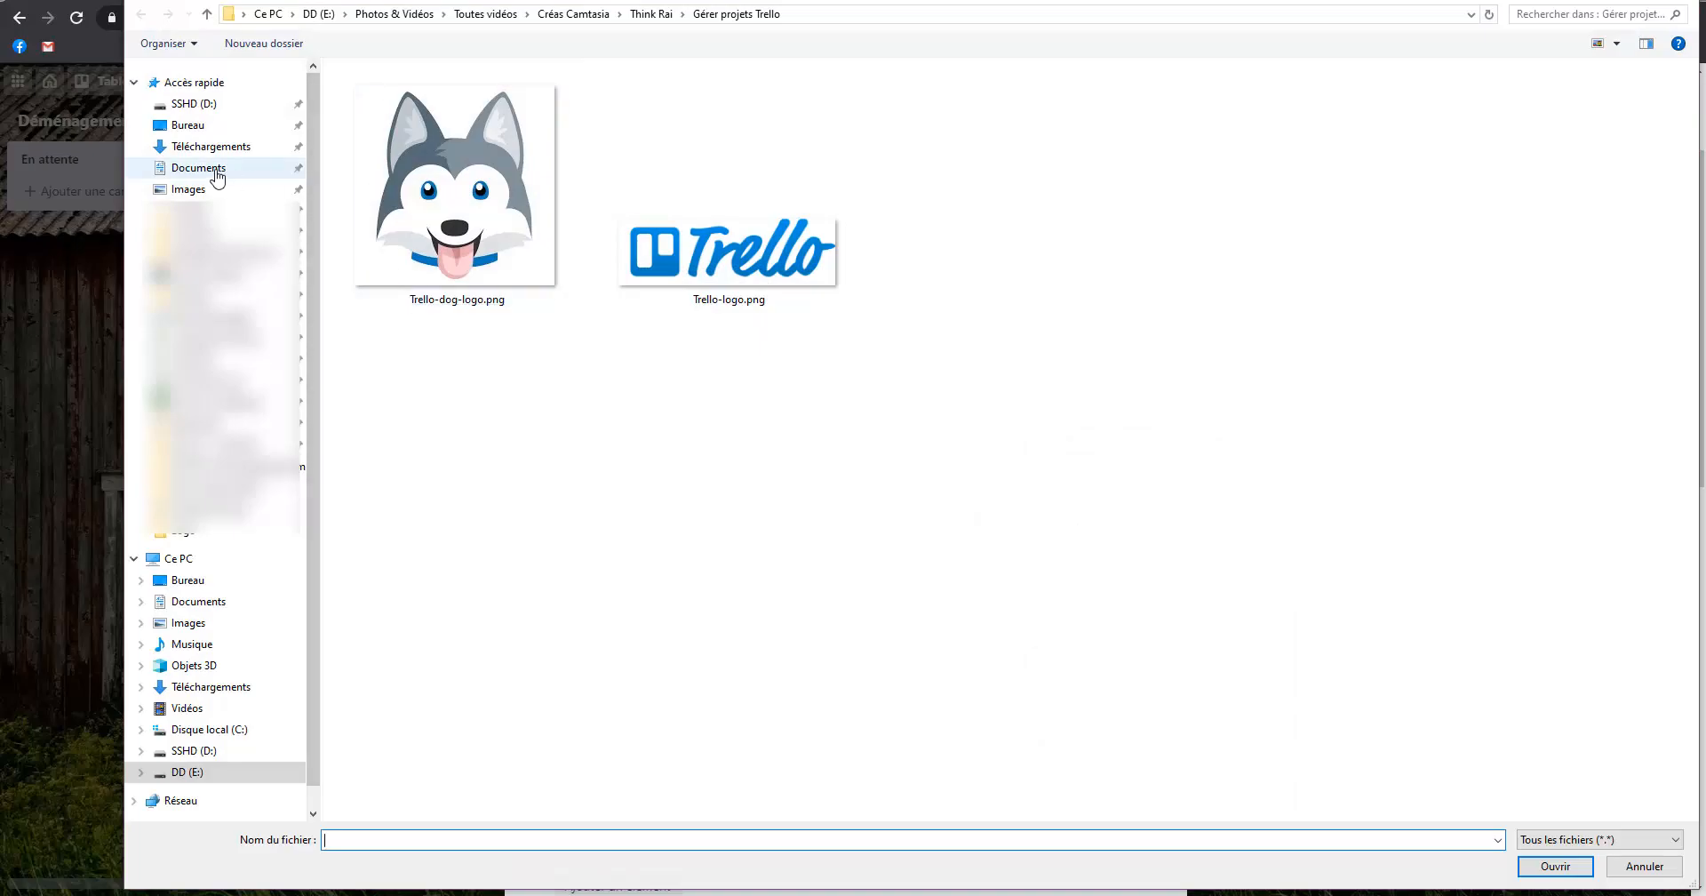
left_click(217, 173)
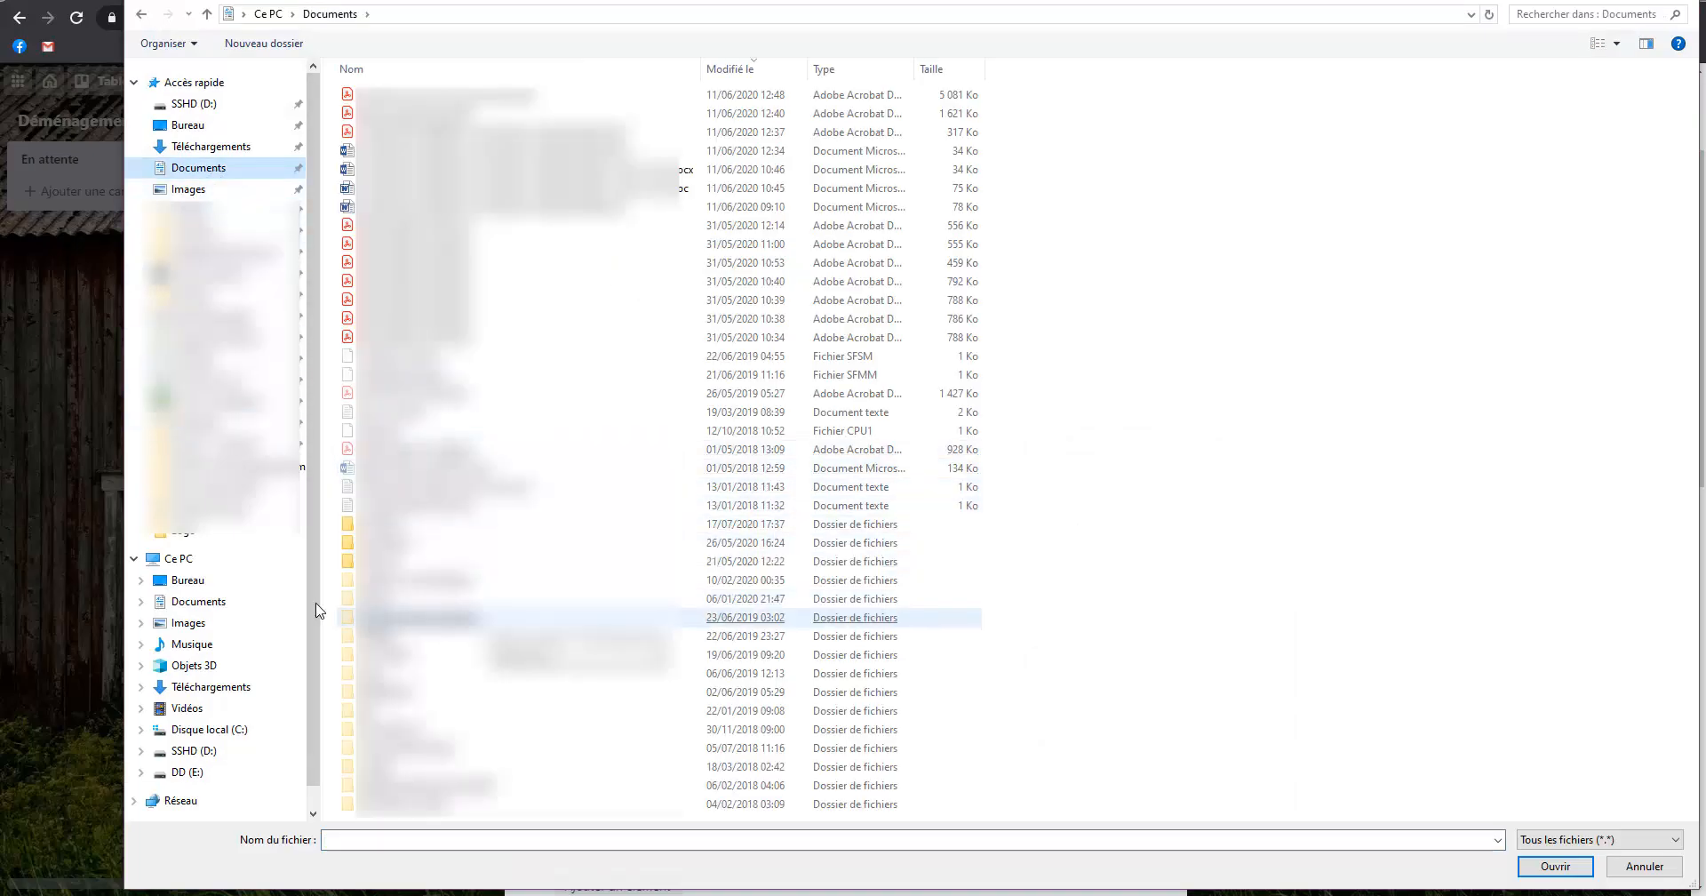
left_click(1679, 3)
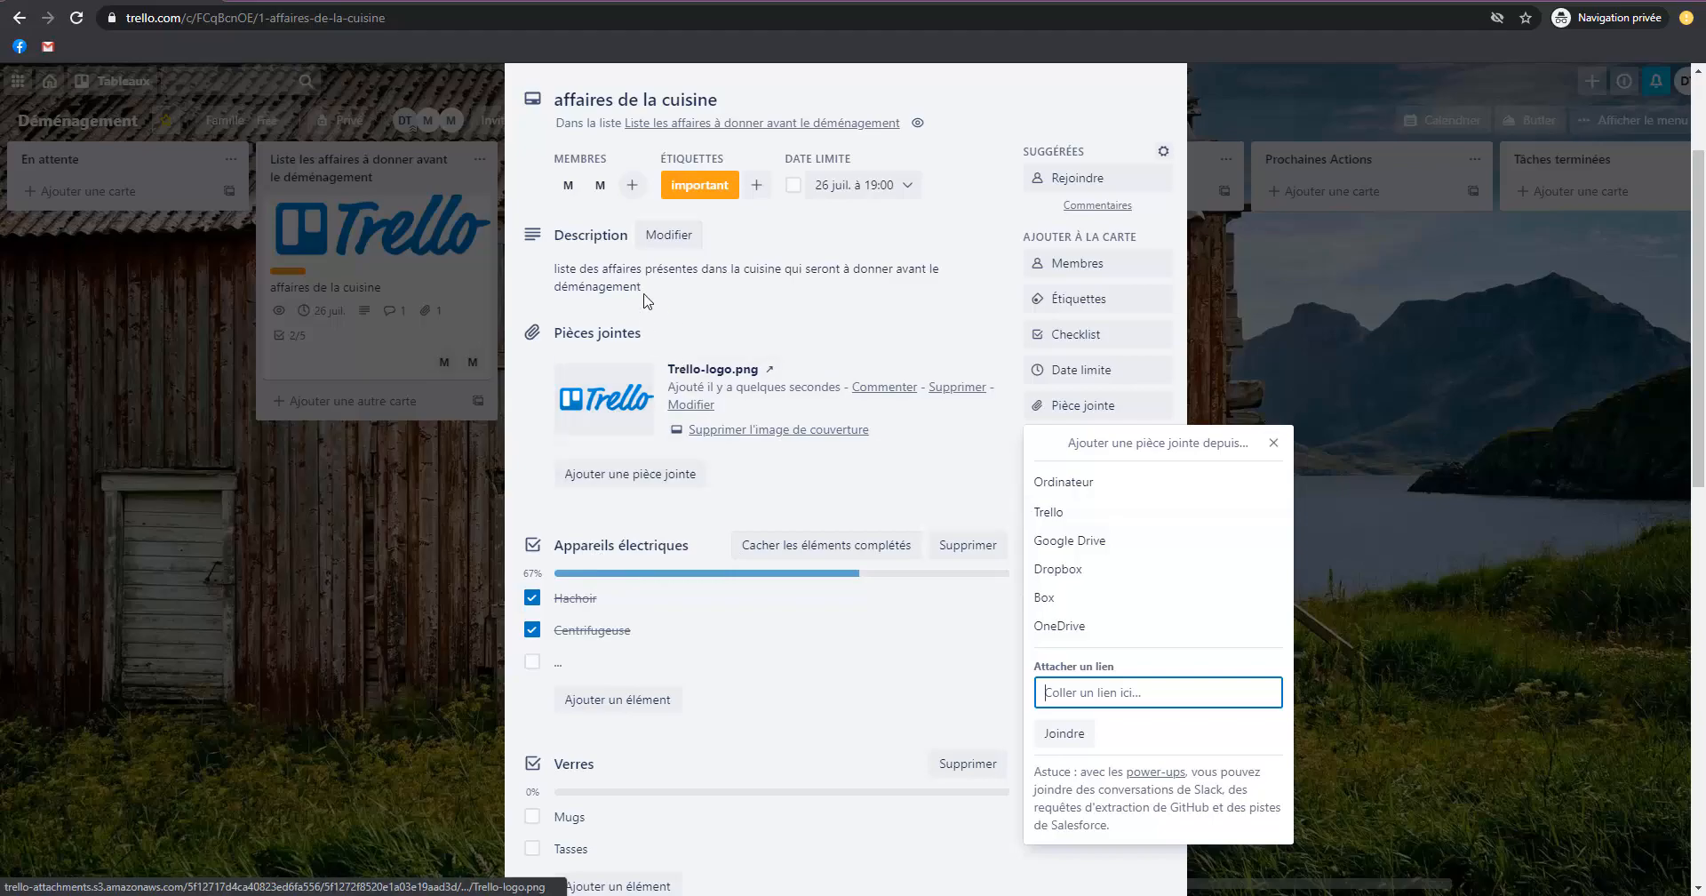
left_click(966, 494)
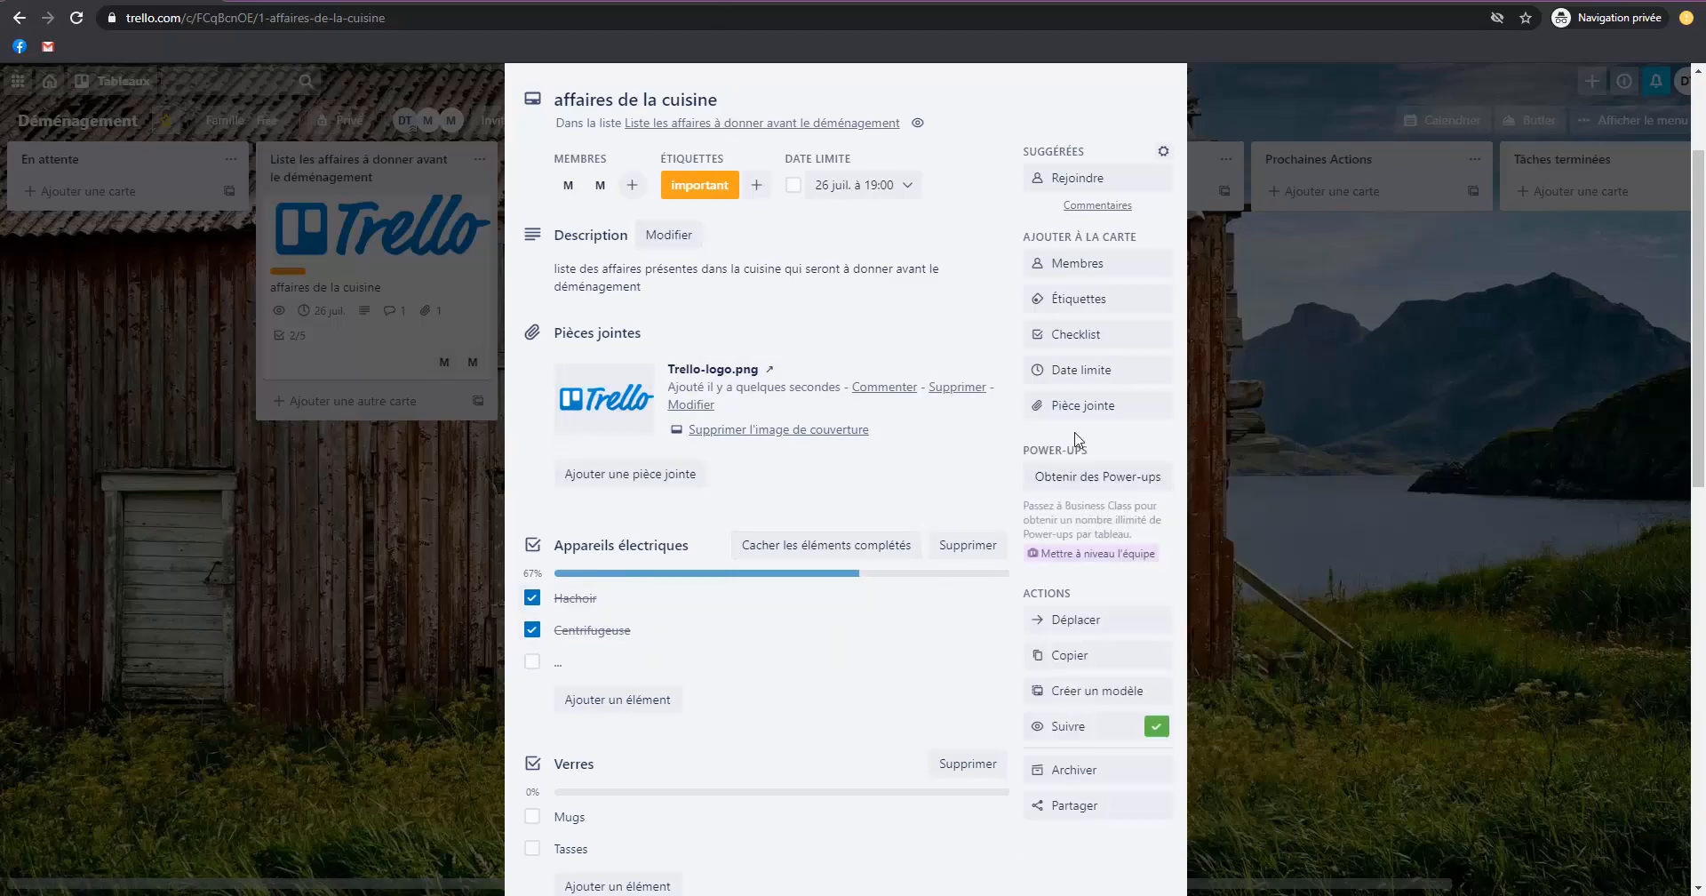
Post a comment mentioning the first suggested member with "peux-tu stp compléter la liste des verres que l'on souhaite donner ?" and close the card.
scroll(957, 595, "down", 1)
scroll(957, 595, "down", 5)
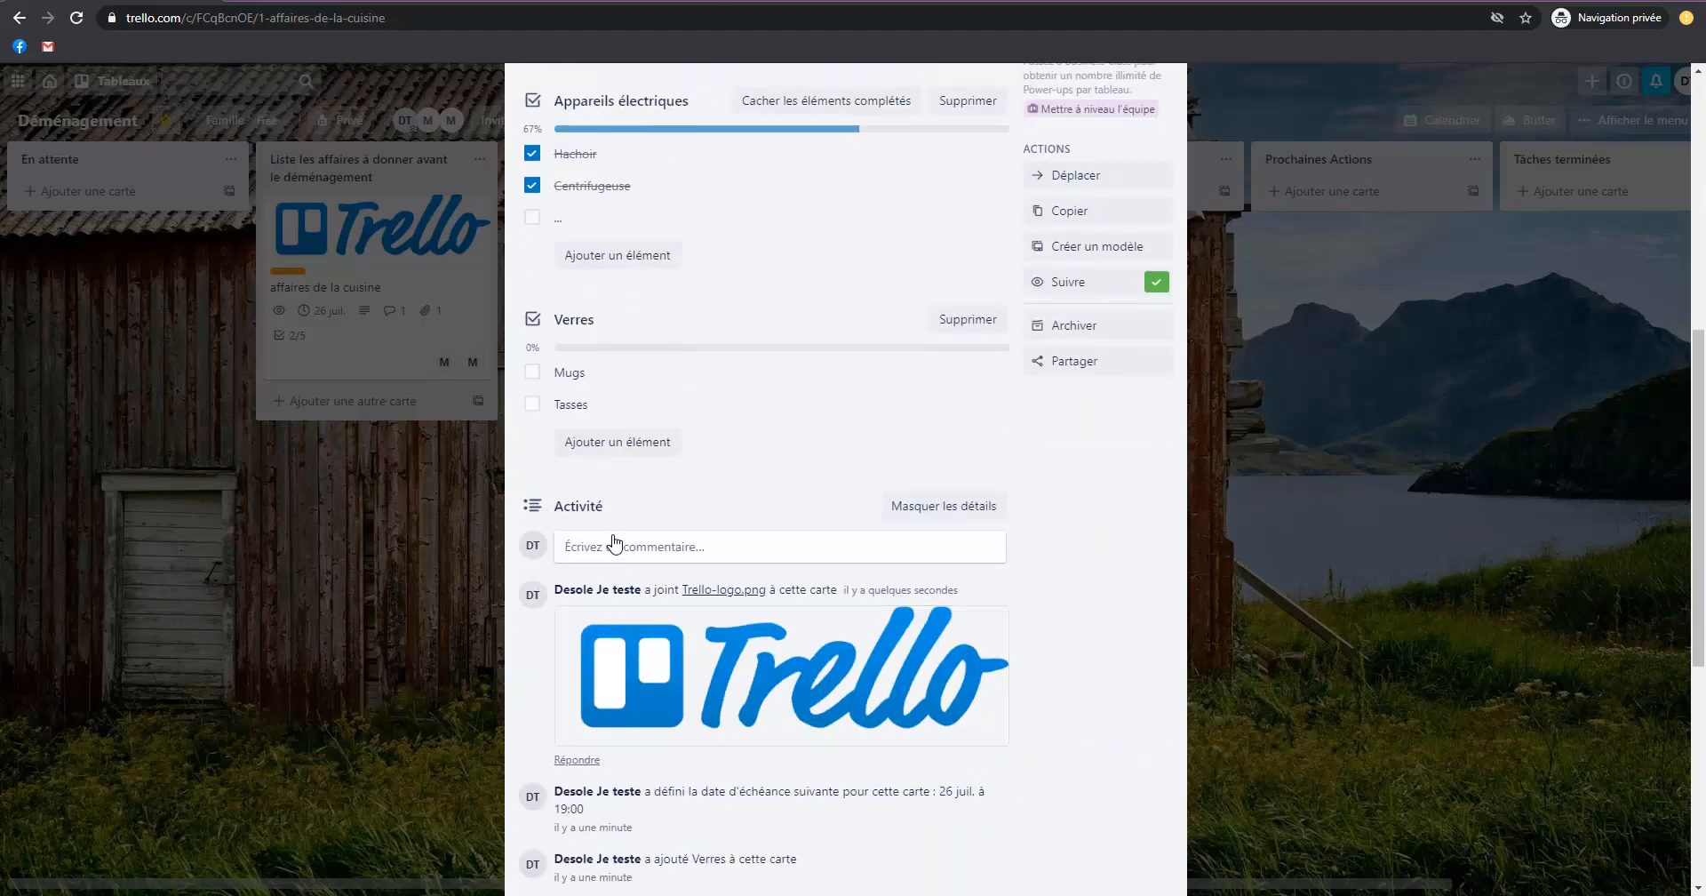
left_click(734, 546)
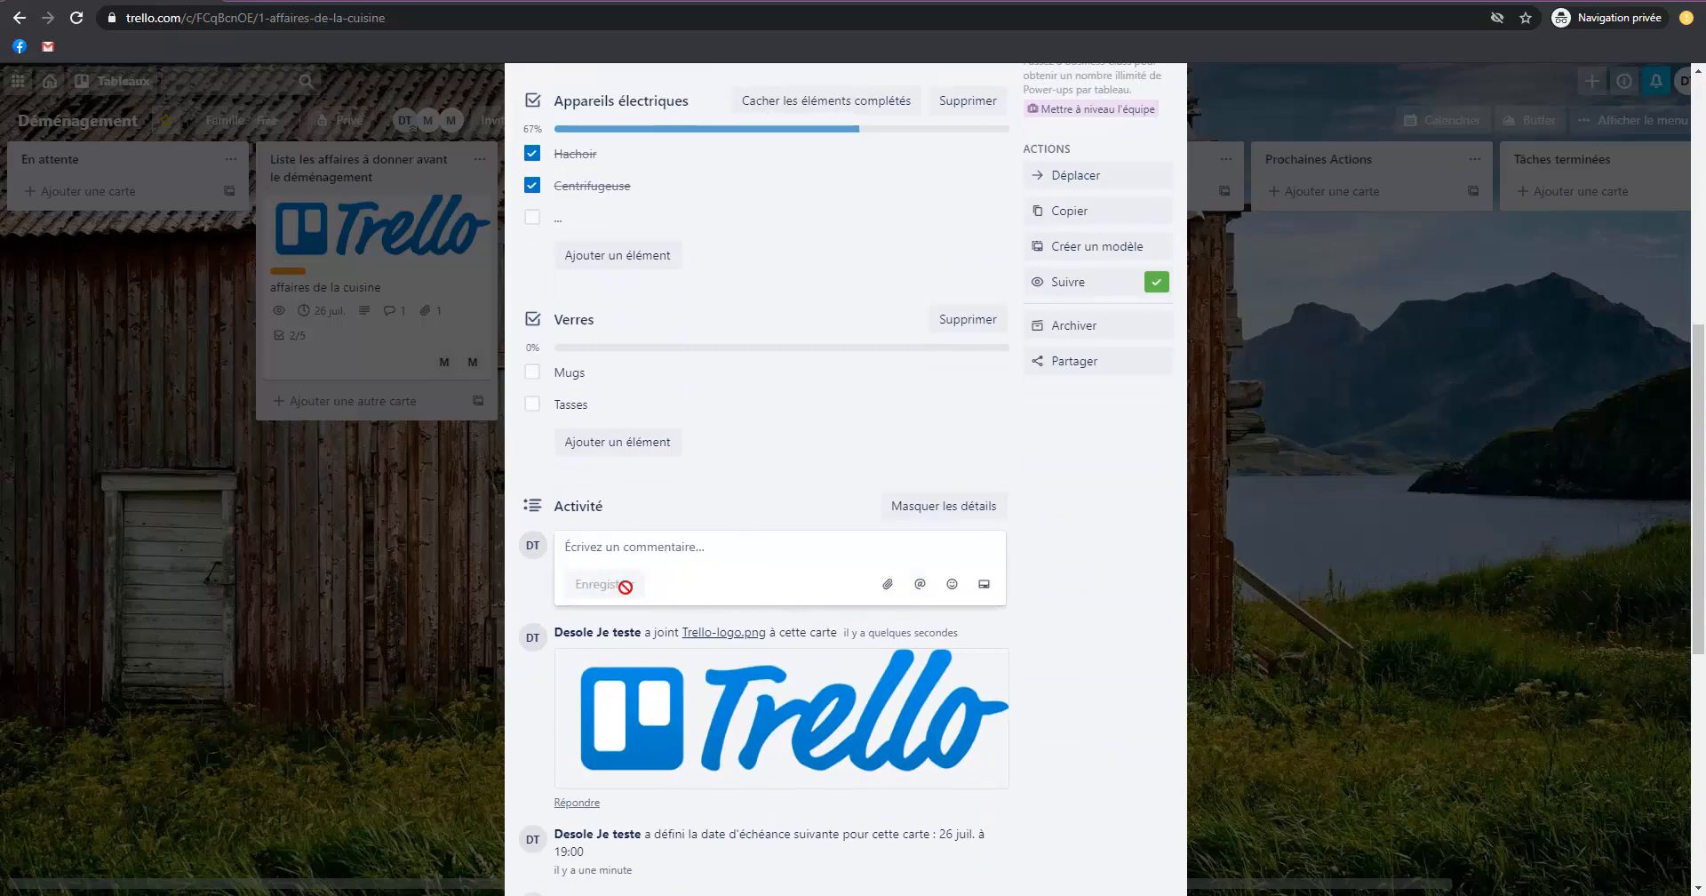
type("@")
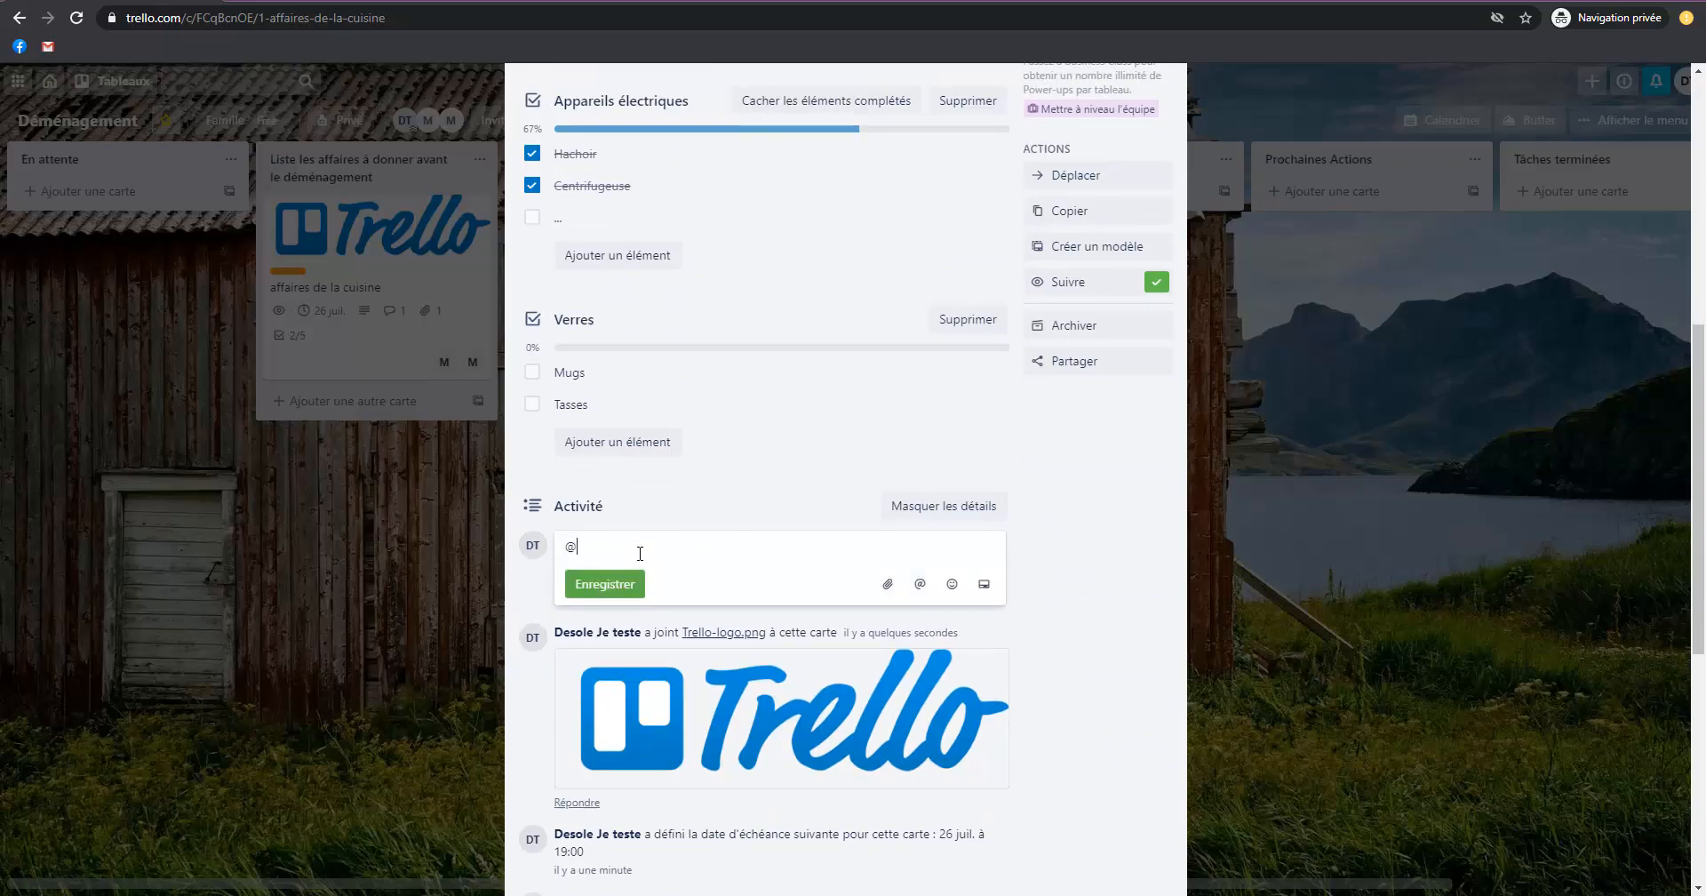
type("maf")
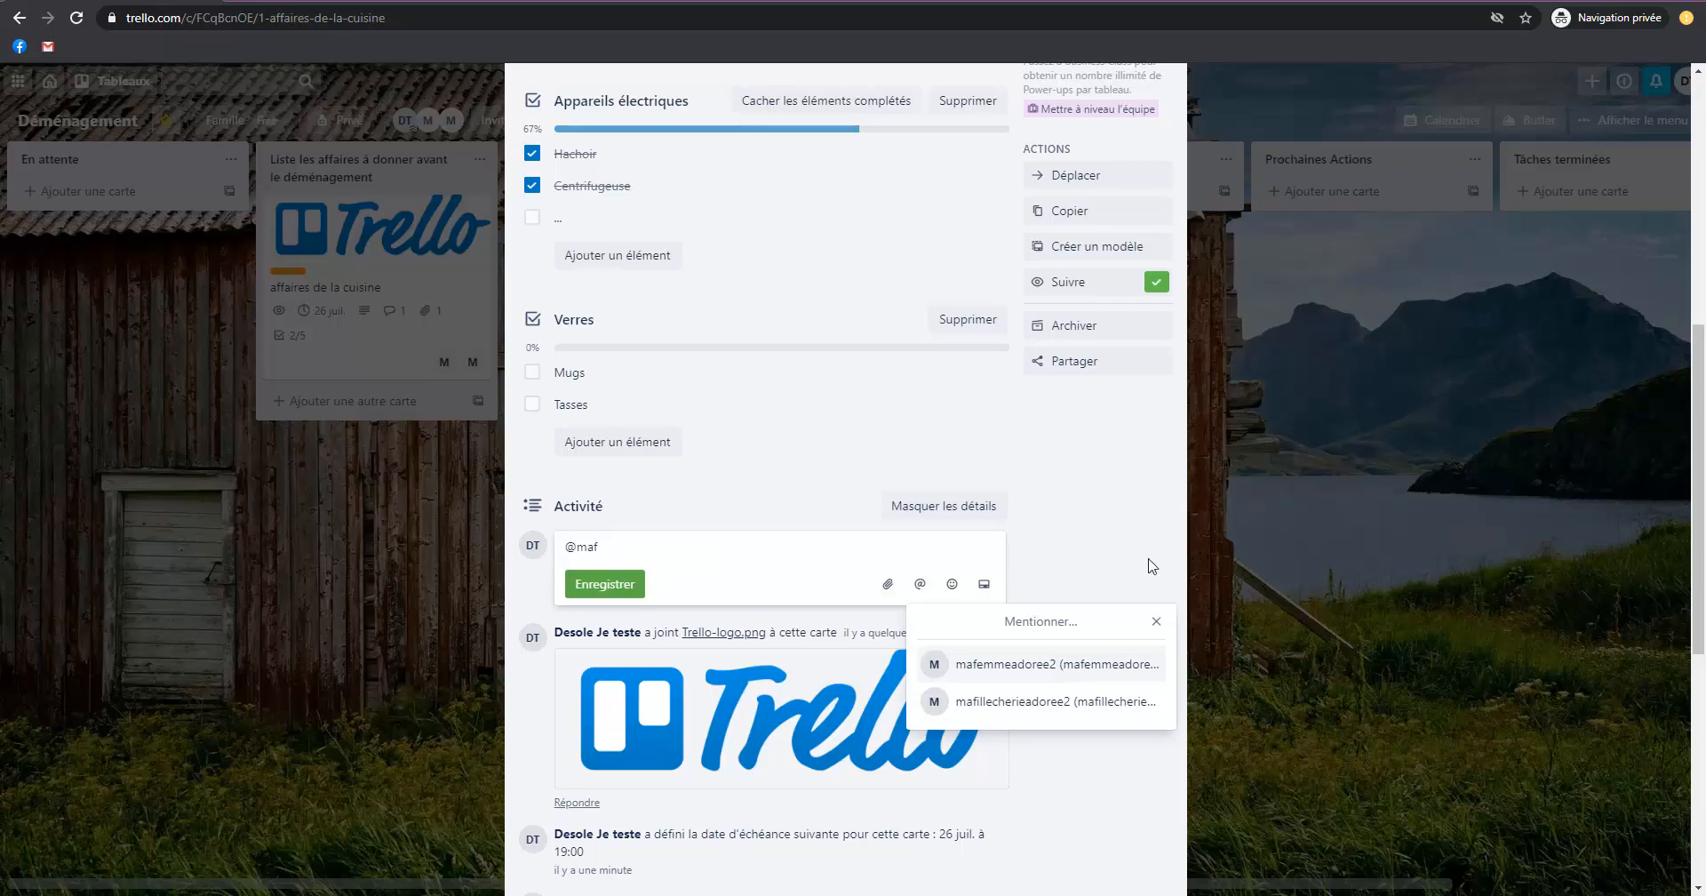
left_click(1023, 668)
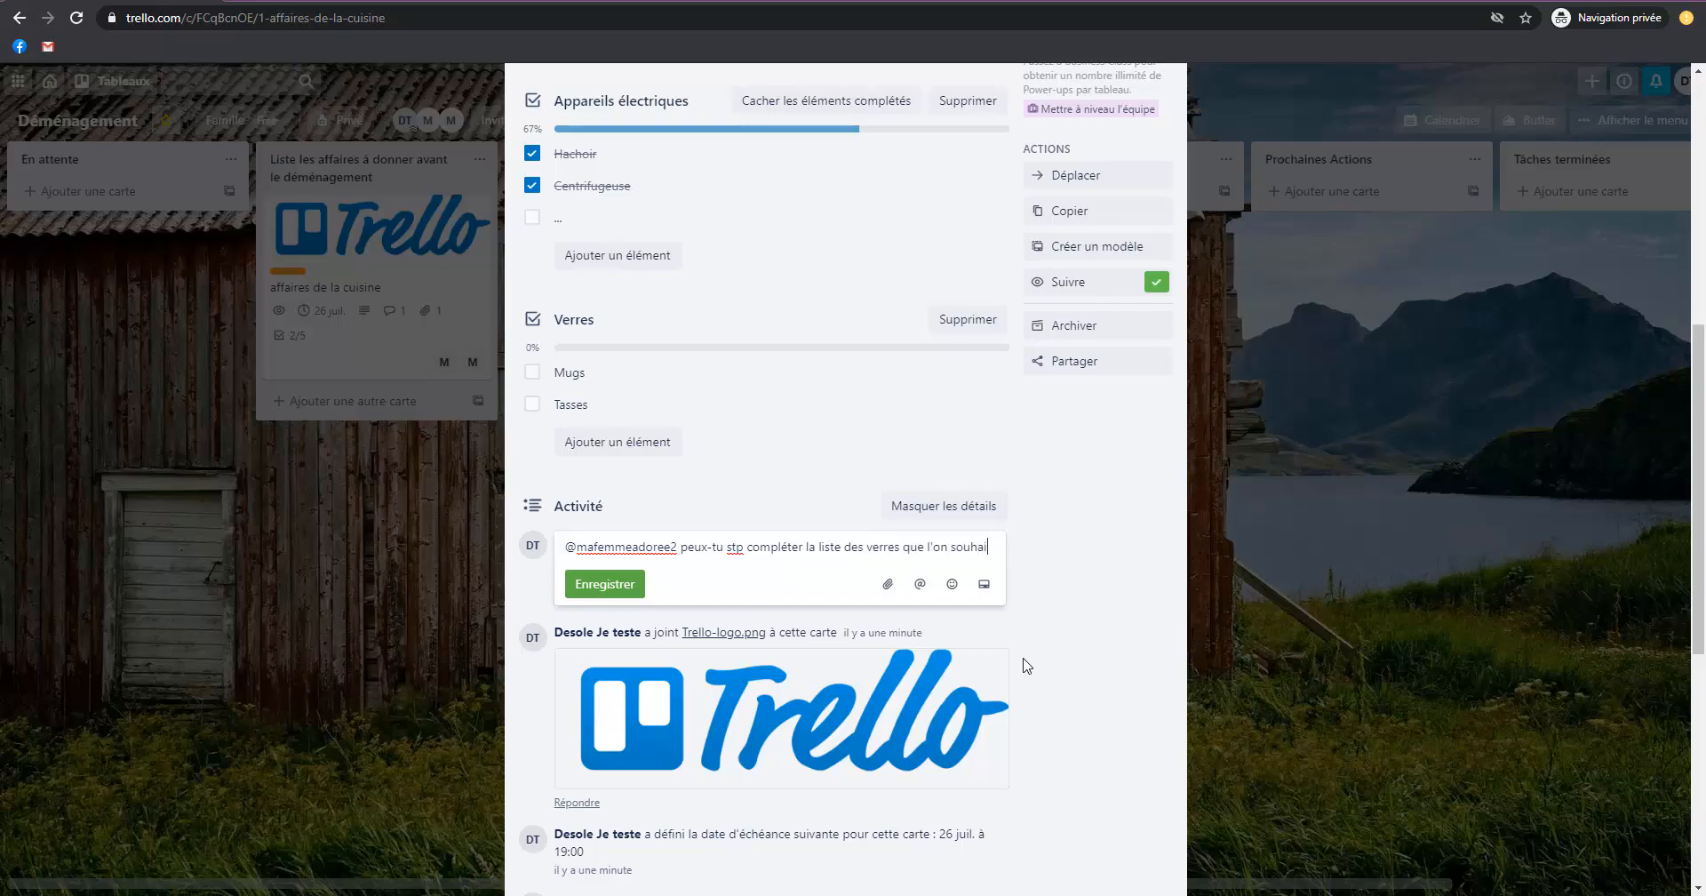
type("te")
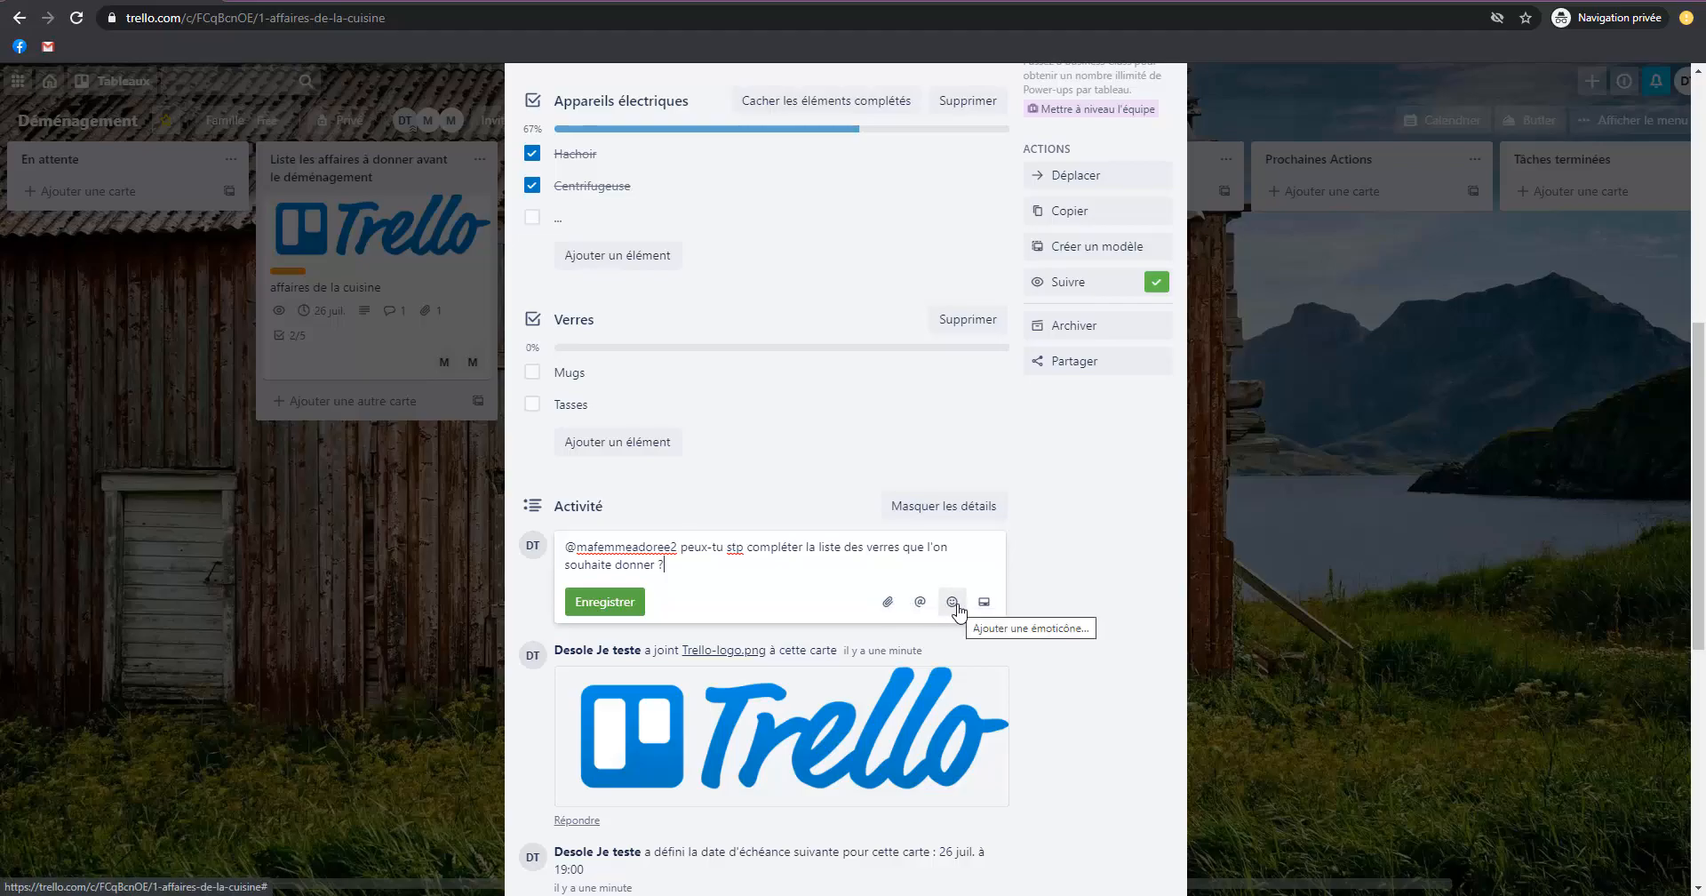
left_click(631, 601)
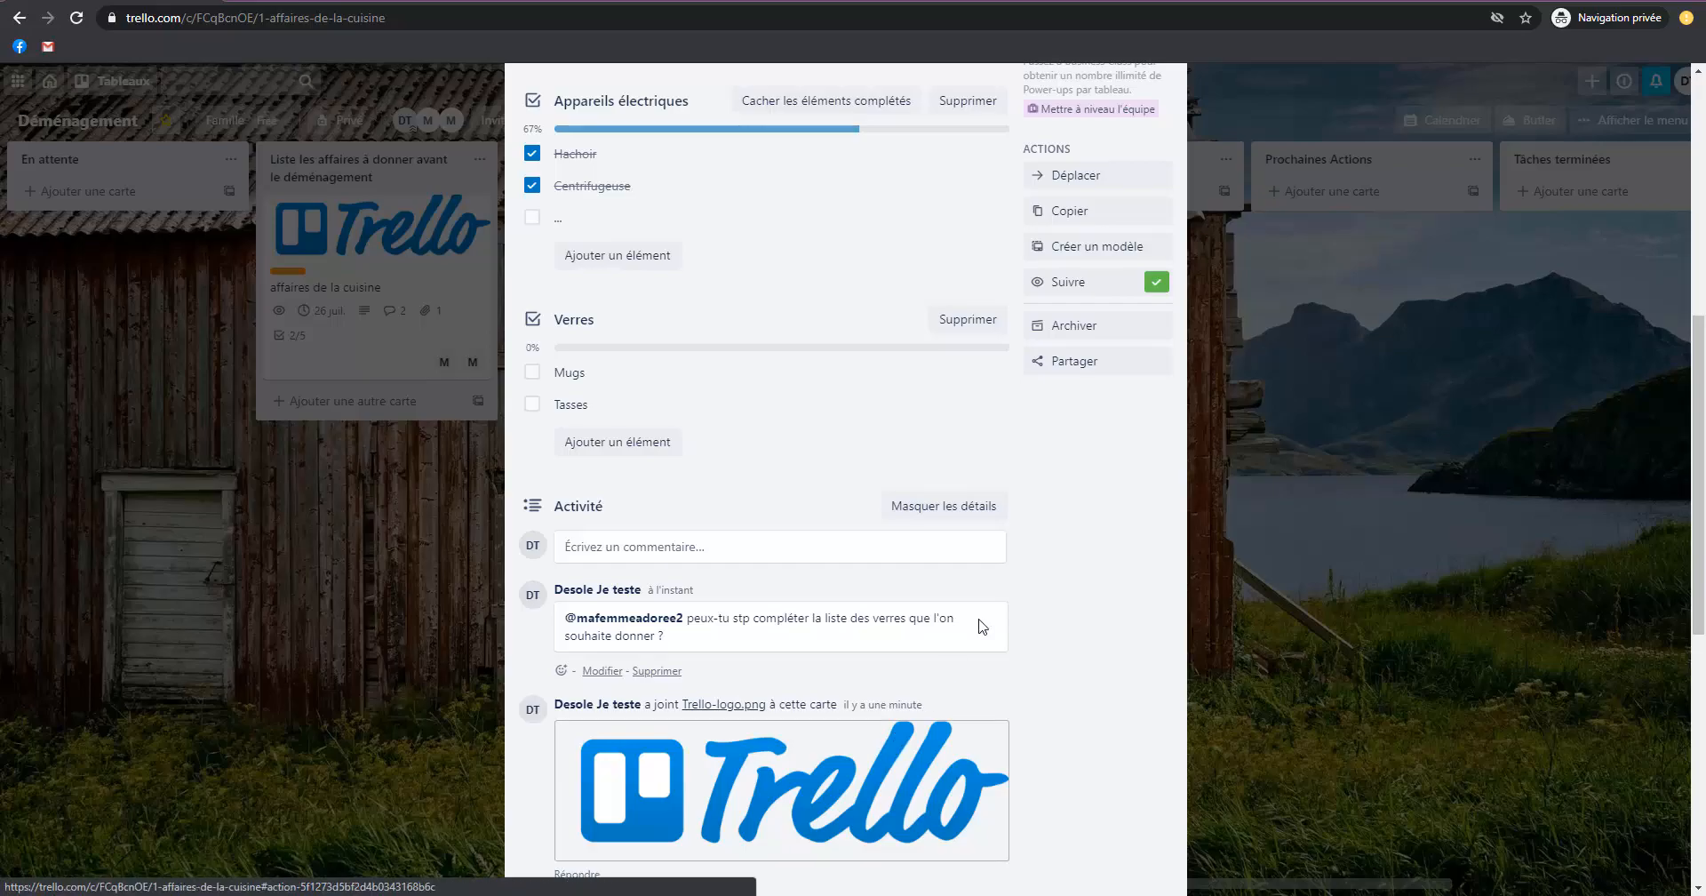
left_click(1406, 550)
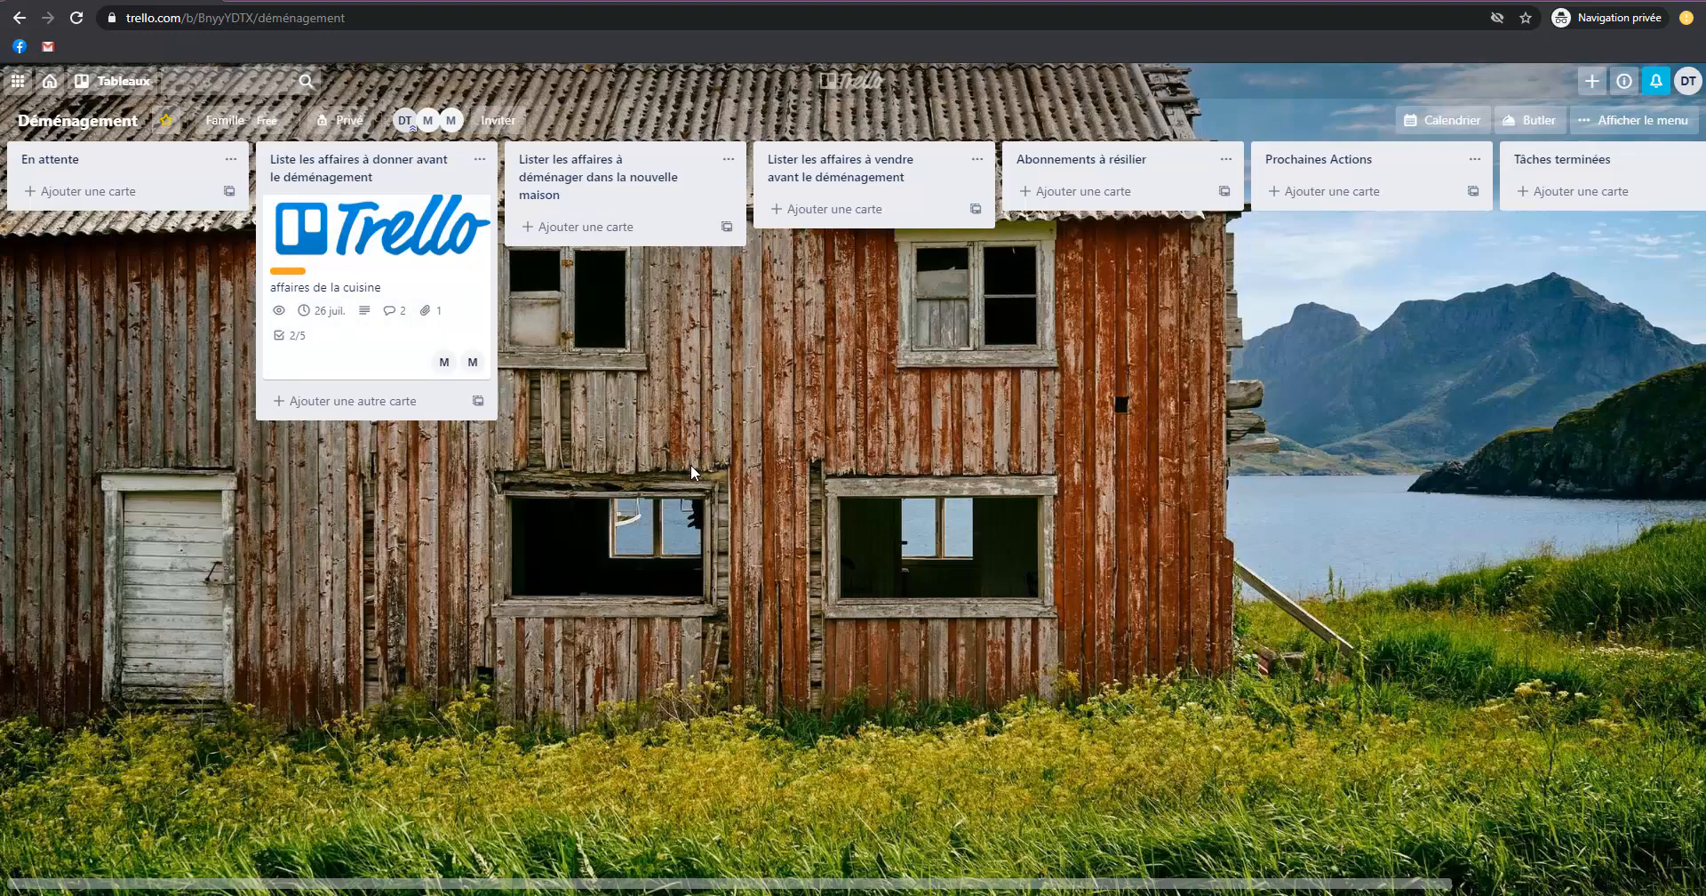
Add a card titled "Devis du déménageur n°2" to the "En attente" list.
left_click(81, 192)
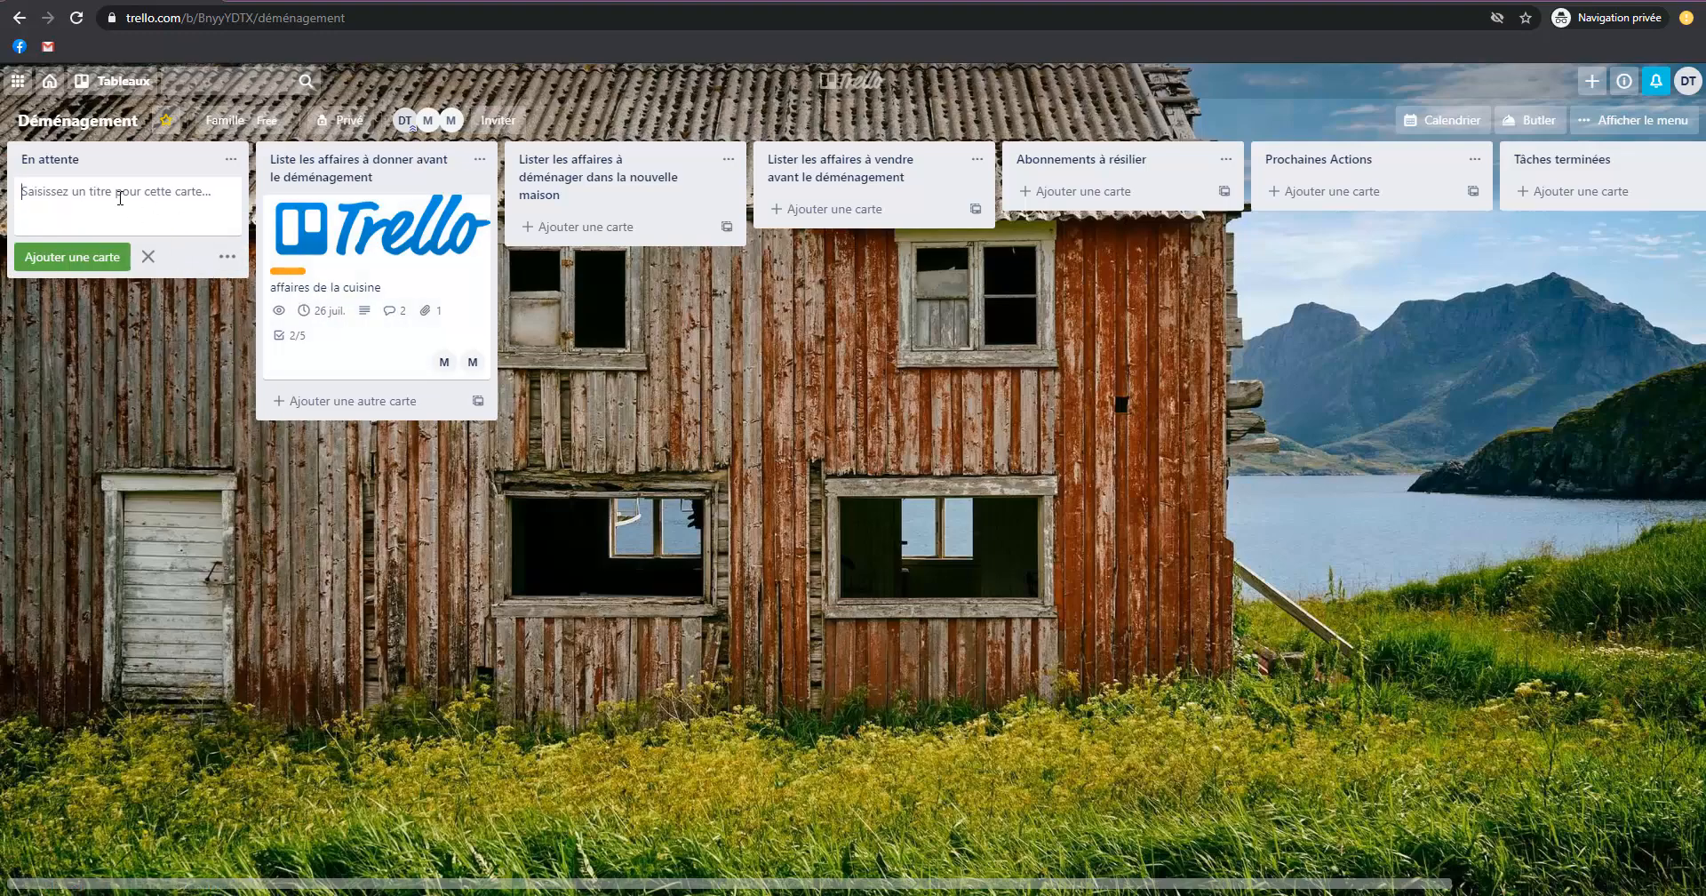
type("Devis du déménageur n°")
type("2")
key("Return")
left_click(672, 380)
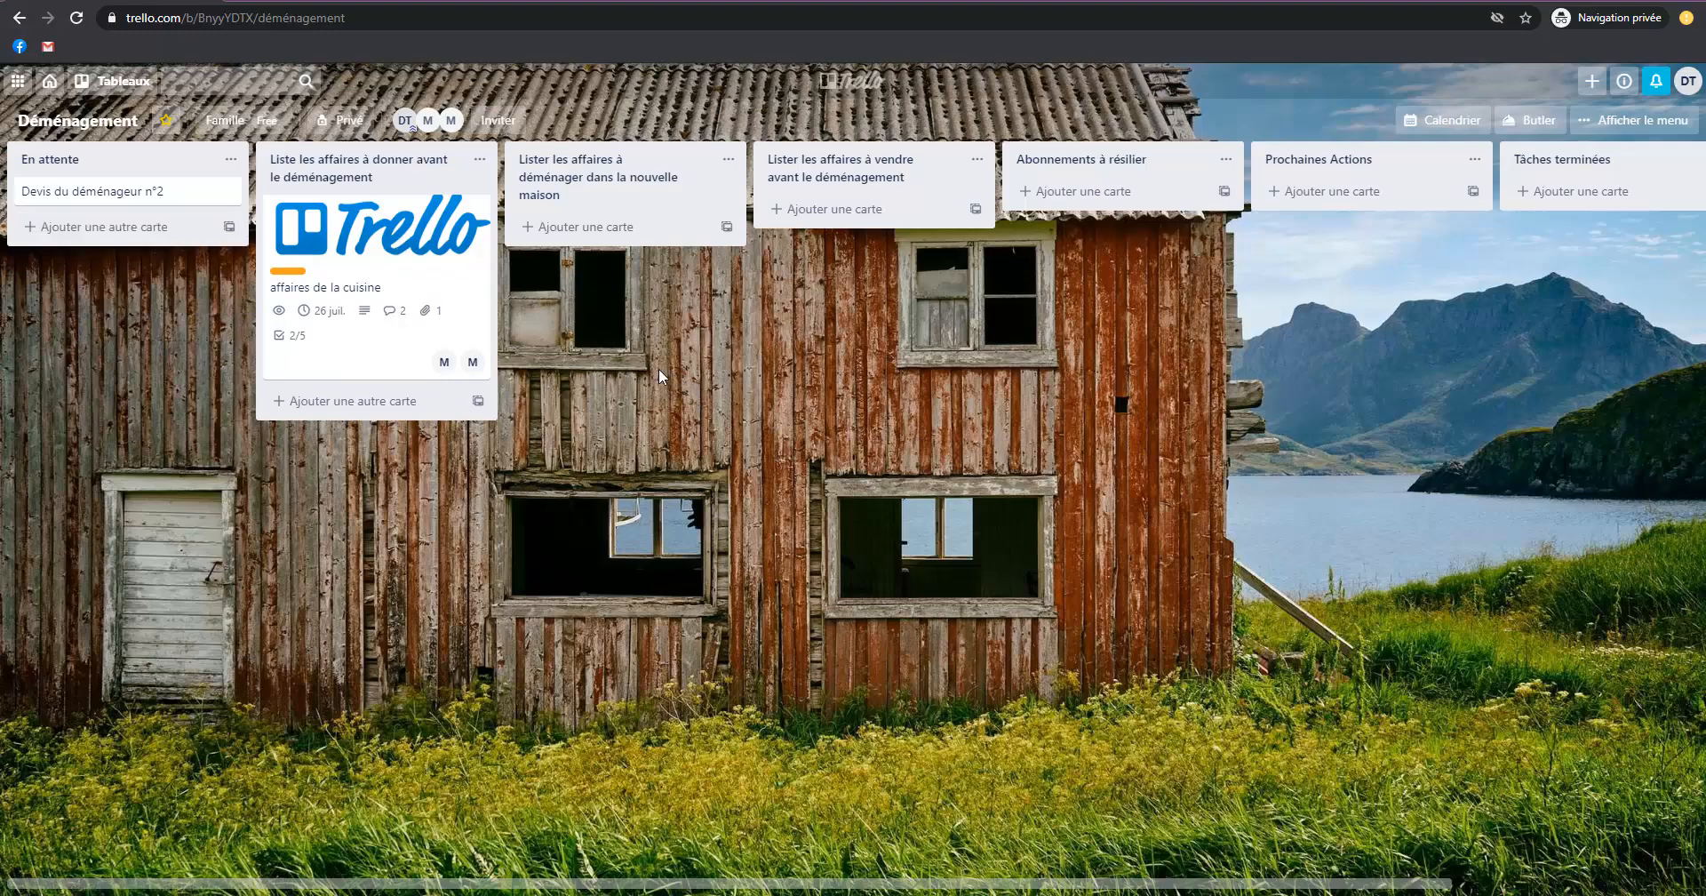
mouse_move(705, 351)
left_mouse_down()
mouse_move(679, 363)
mouse_move(728, 354)
left_mouse_up()
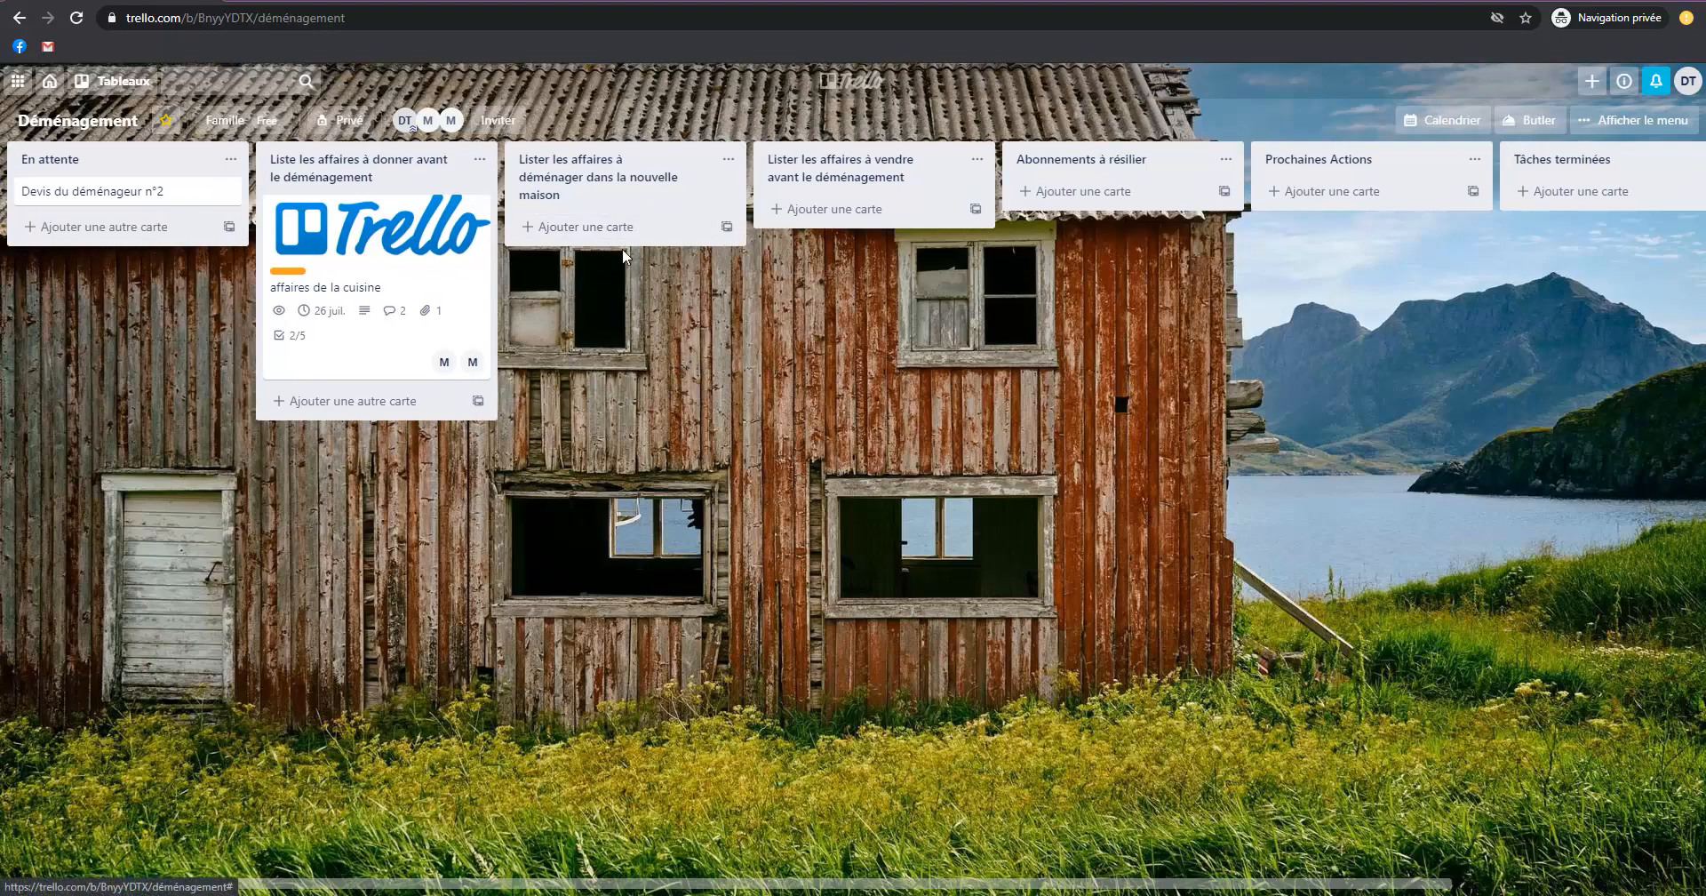
Add the cards "Canapé", "TV", "Ordinateur" and "Niche du chien" to the list "Lister les affaires à déménager dans la nouvelle maison".
left_click(606, 226)
type("Canapé")
key("Return")
type("TV")
key("Return")
type("Ordinateur")
key("Return")
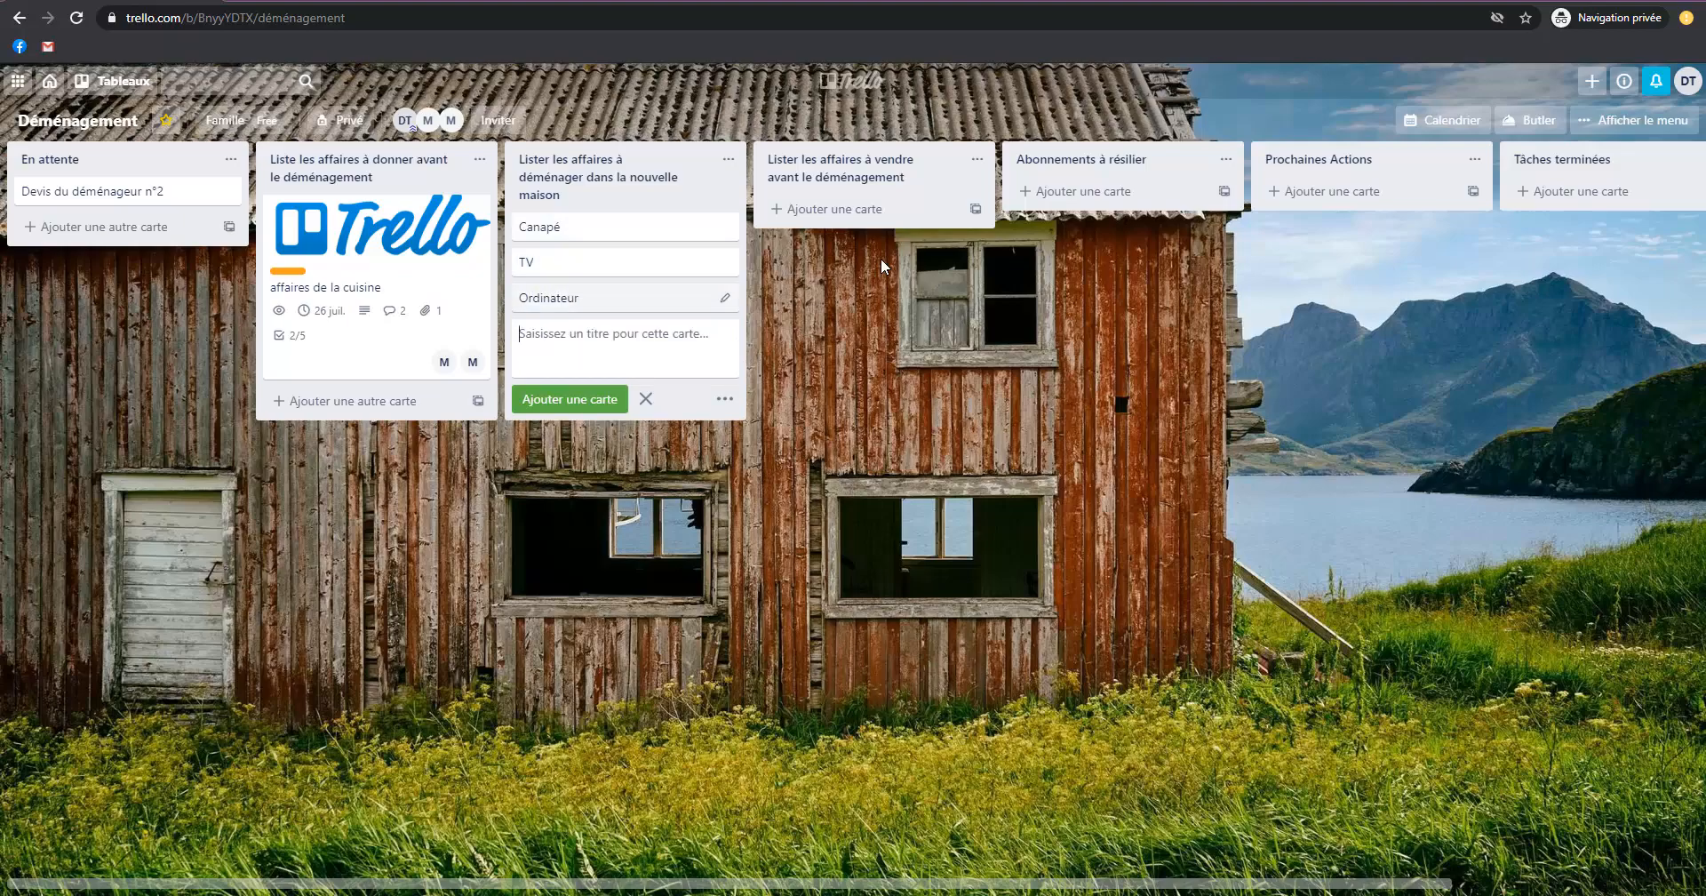
type("Niche du chien")
key("Return")
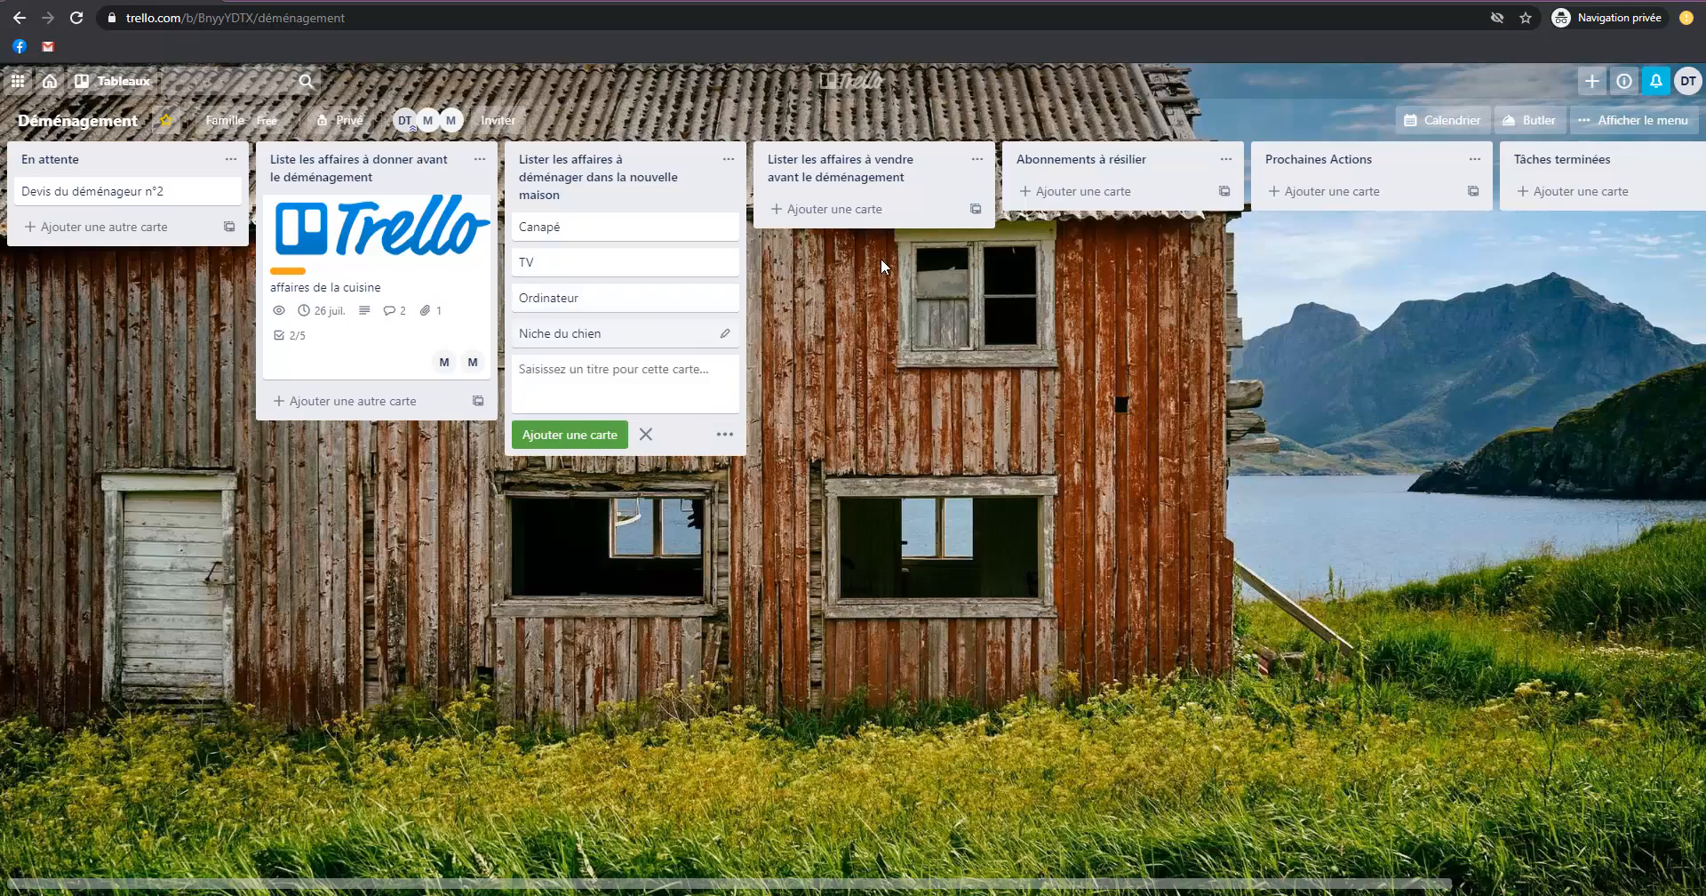
Add the cards "Abonnement téléphonique" and "Internet" to the "Abonnements à résilier" list.
left_click(1080, 191)
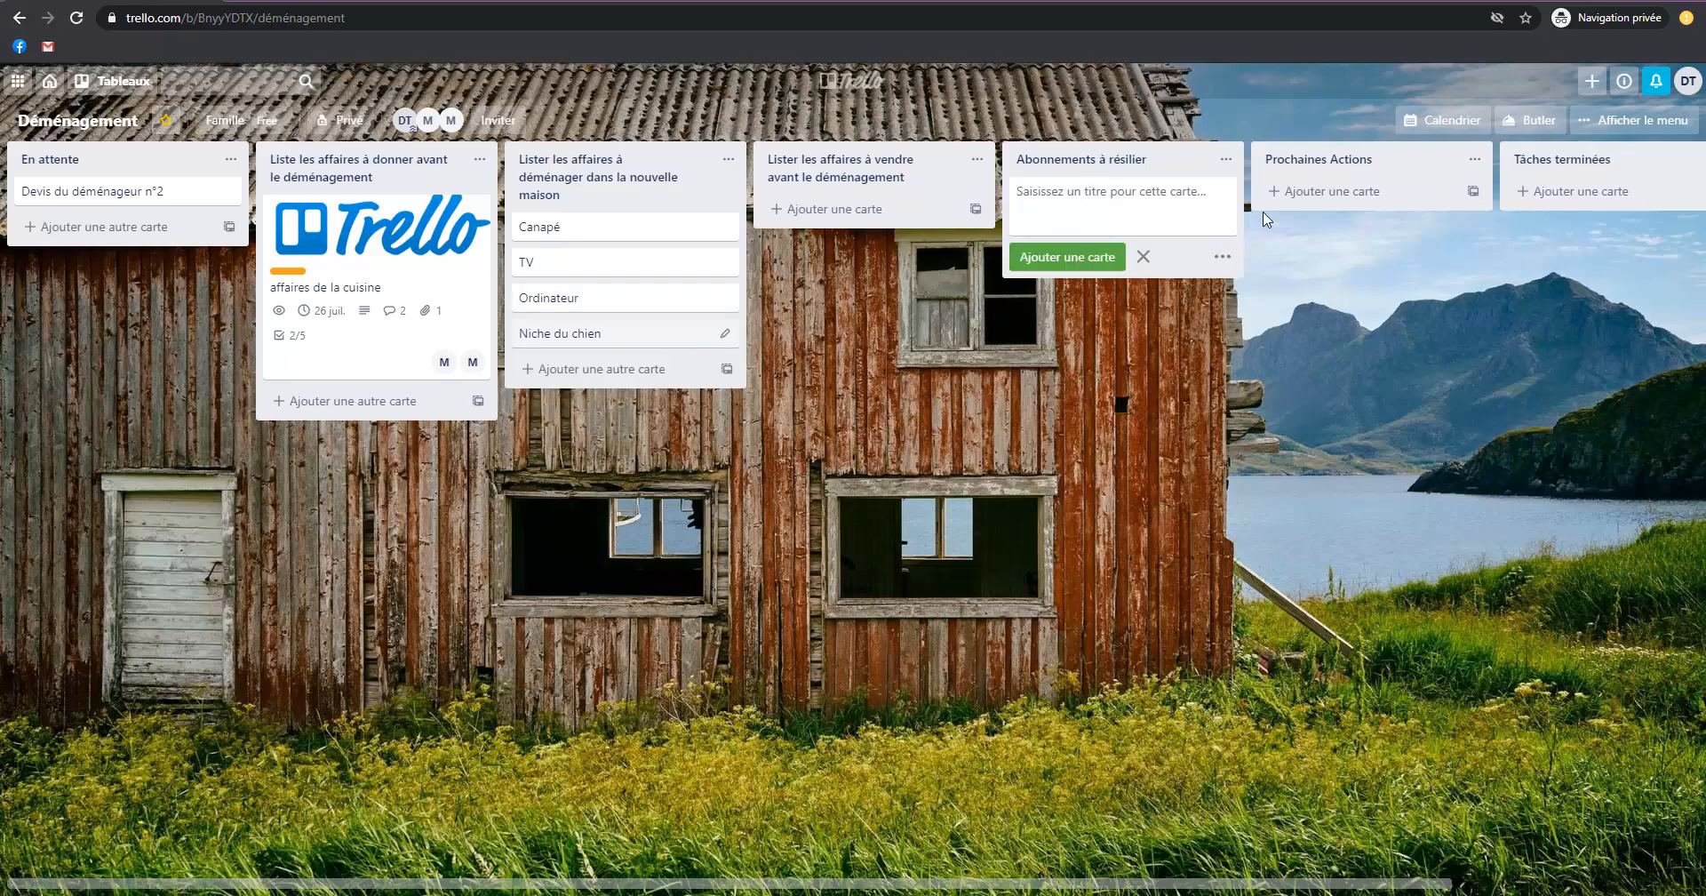
type("Abonnemen")
type("ue")
key("Return")
type("Internet")
key("Return")
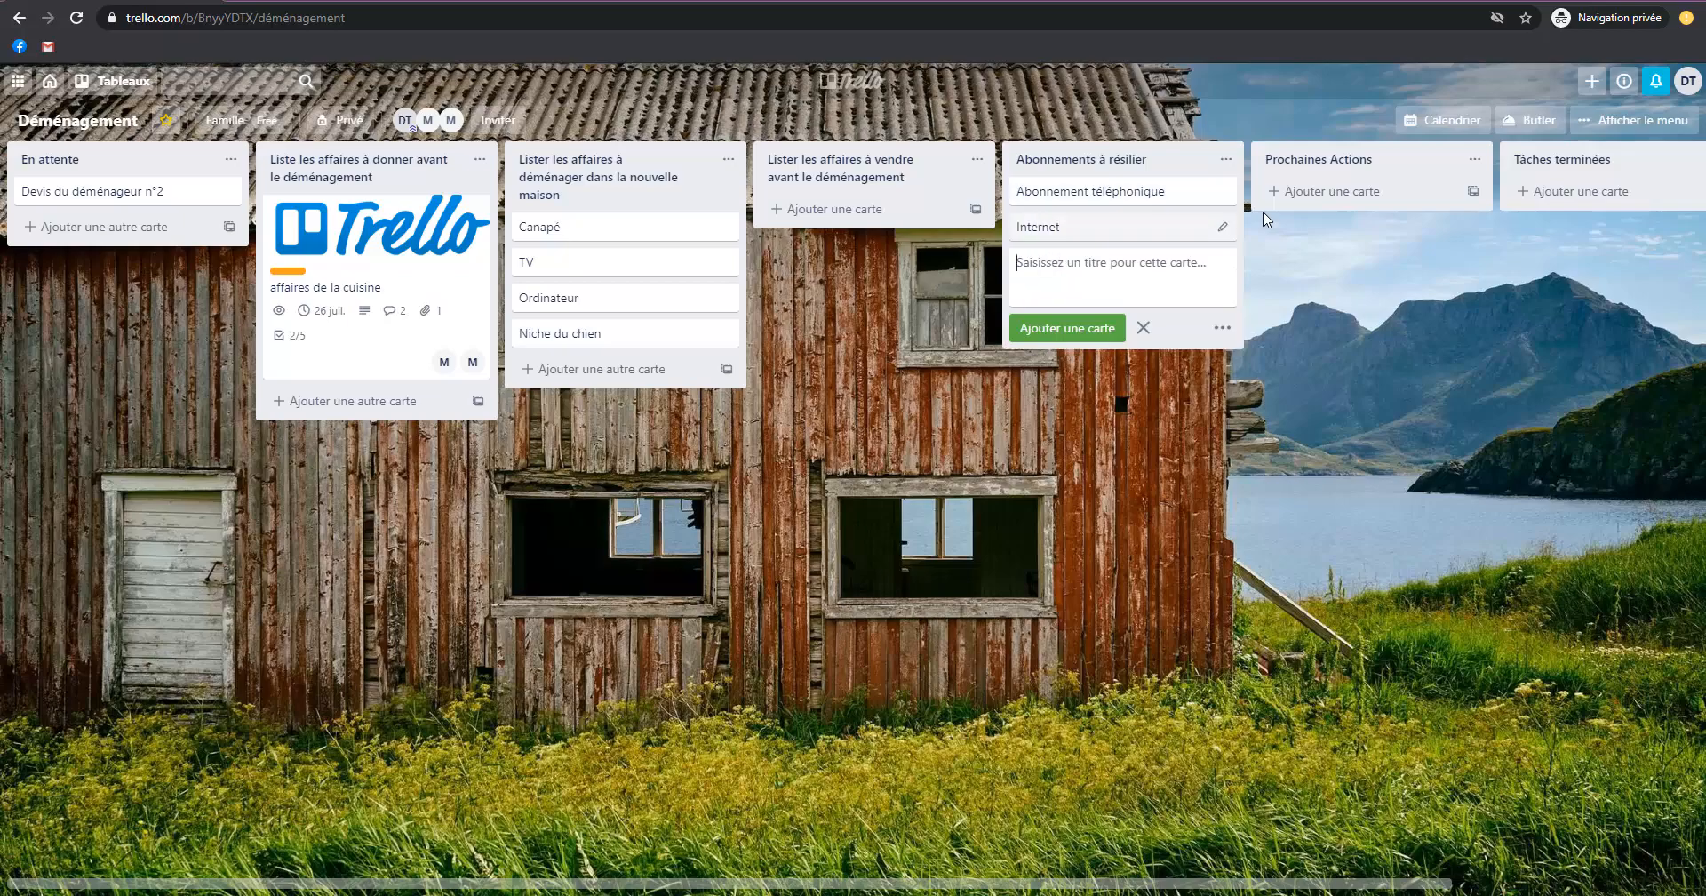
Add a card titled "Réfléchir à la date de la crémaillère" to the "Prochaines Actions" list.
left_click(1357, 191)
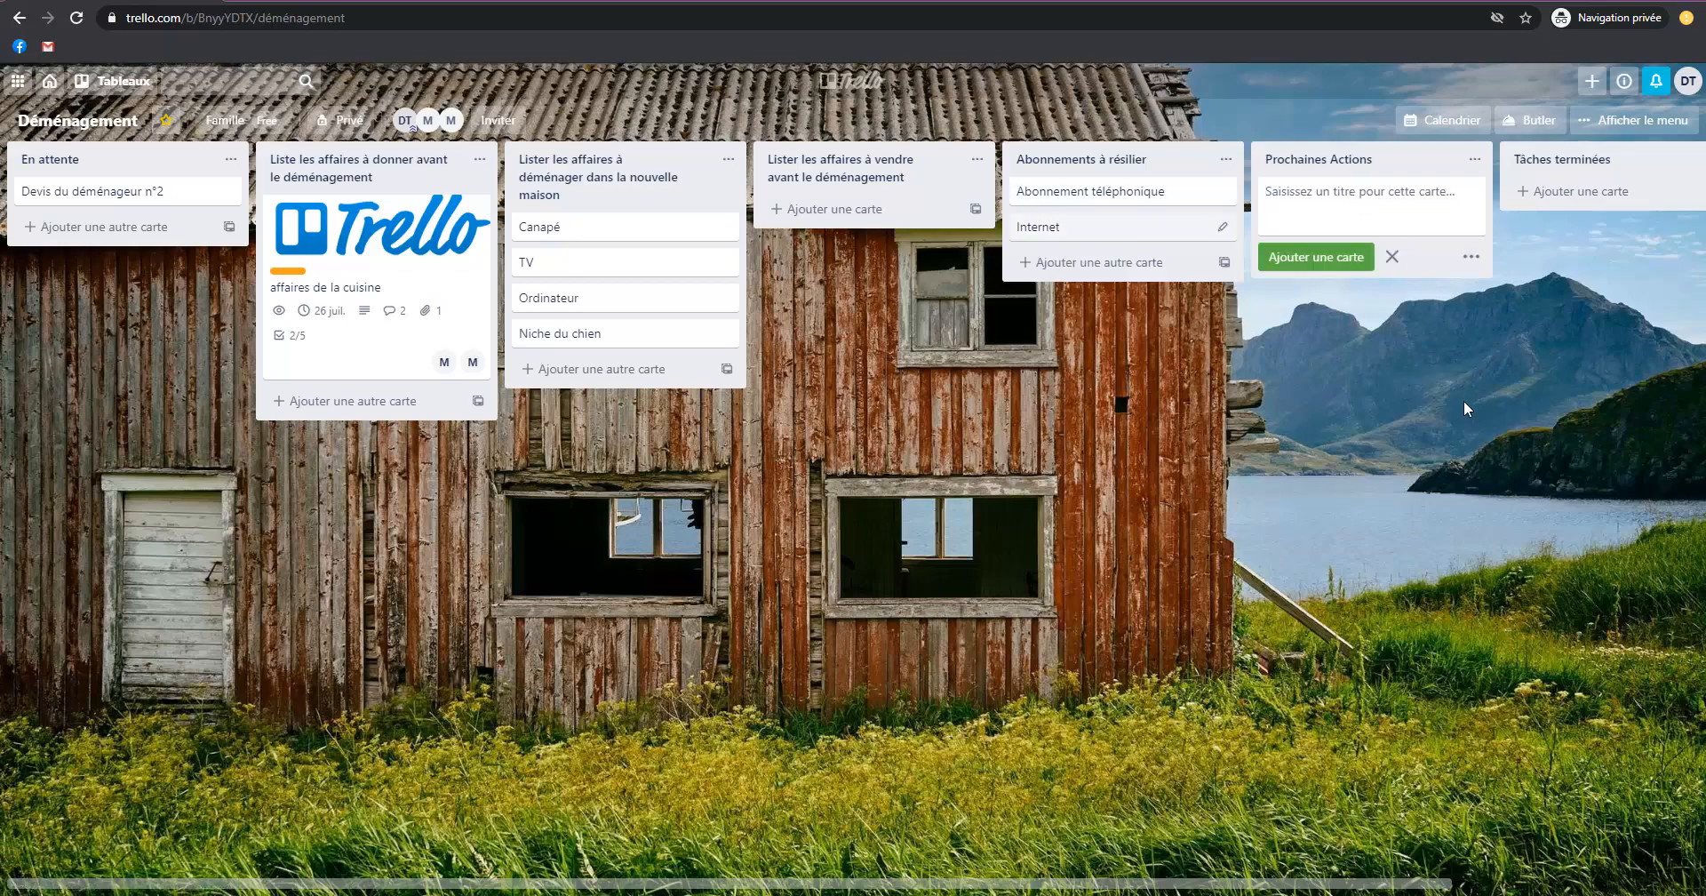
type("Réfléchir à la date de la crémaillère")
key("Return")
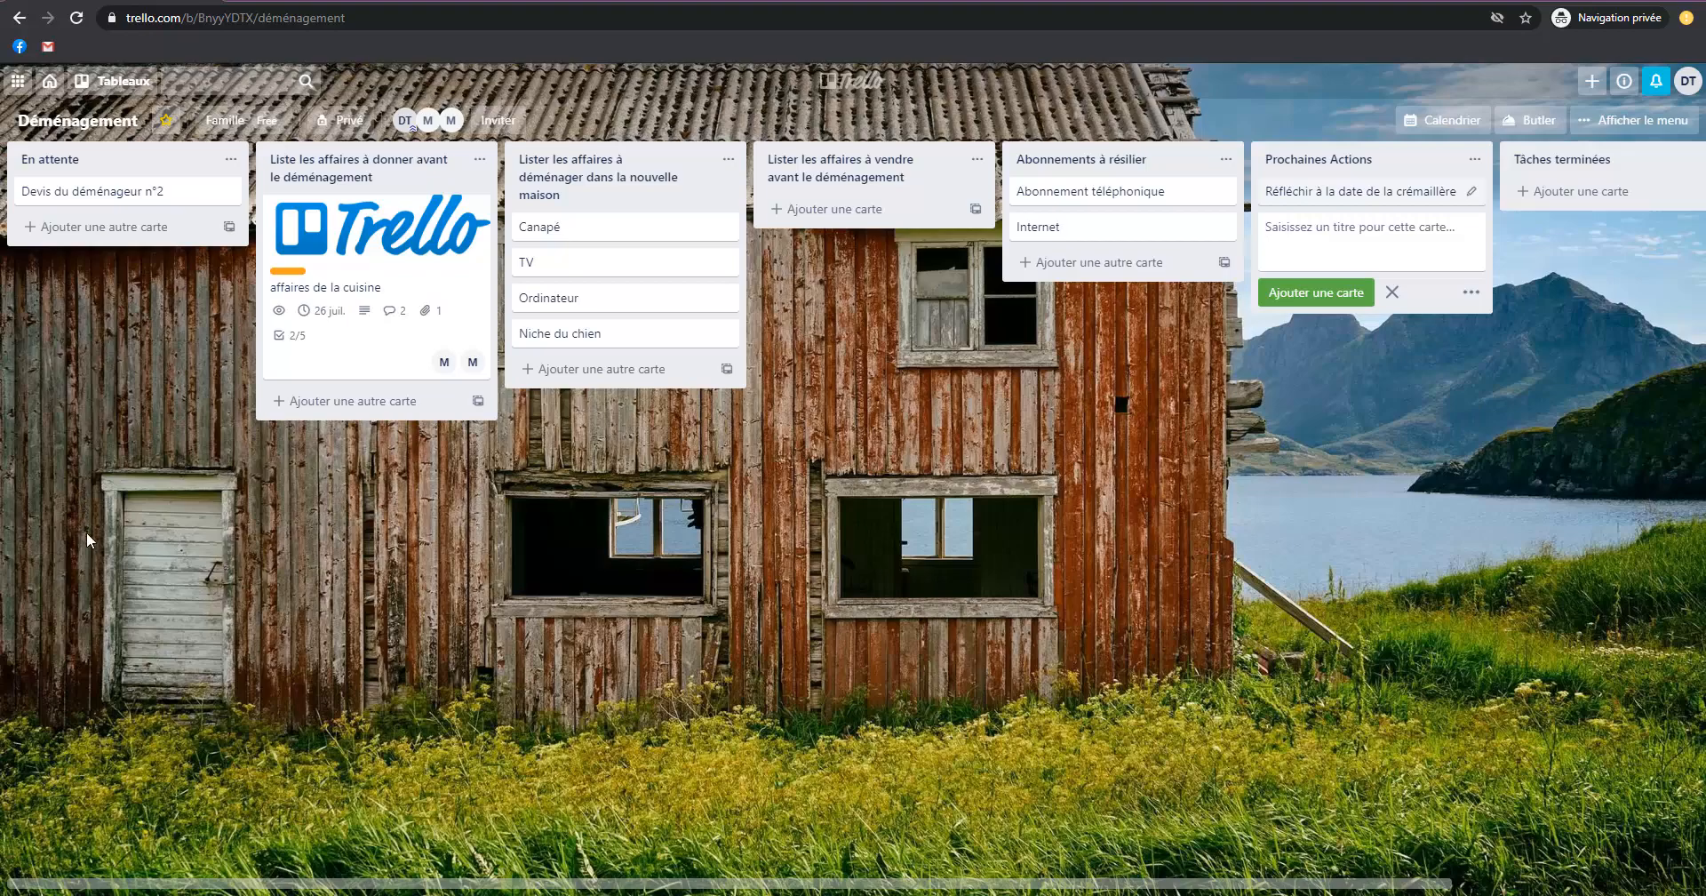
Post the comment "reçu le 17/07" on the "Devis du déménageur n°2" card and return to the board.
left_click(96, 190)
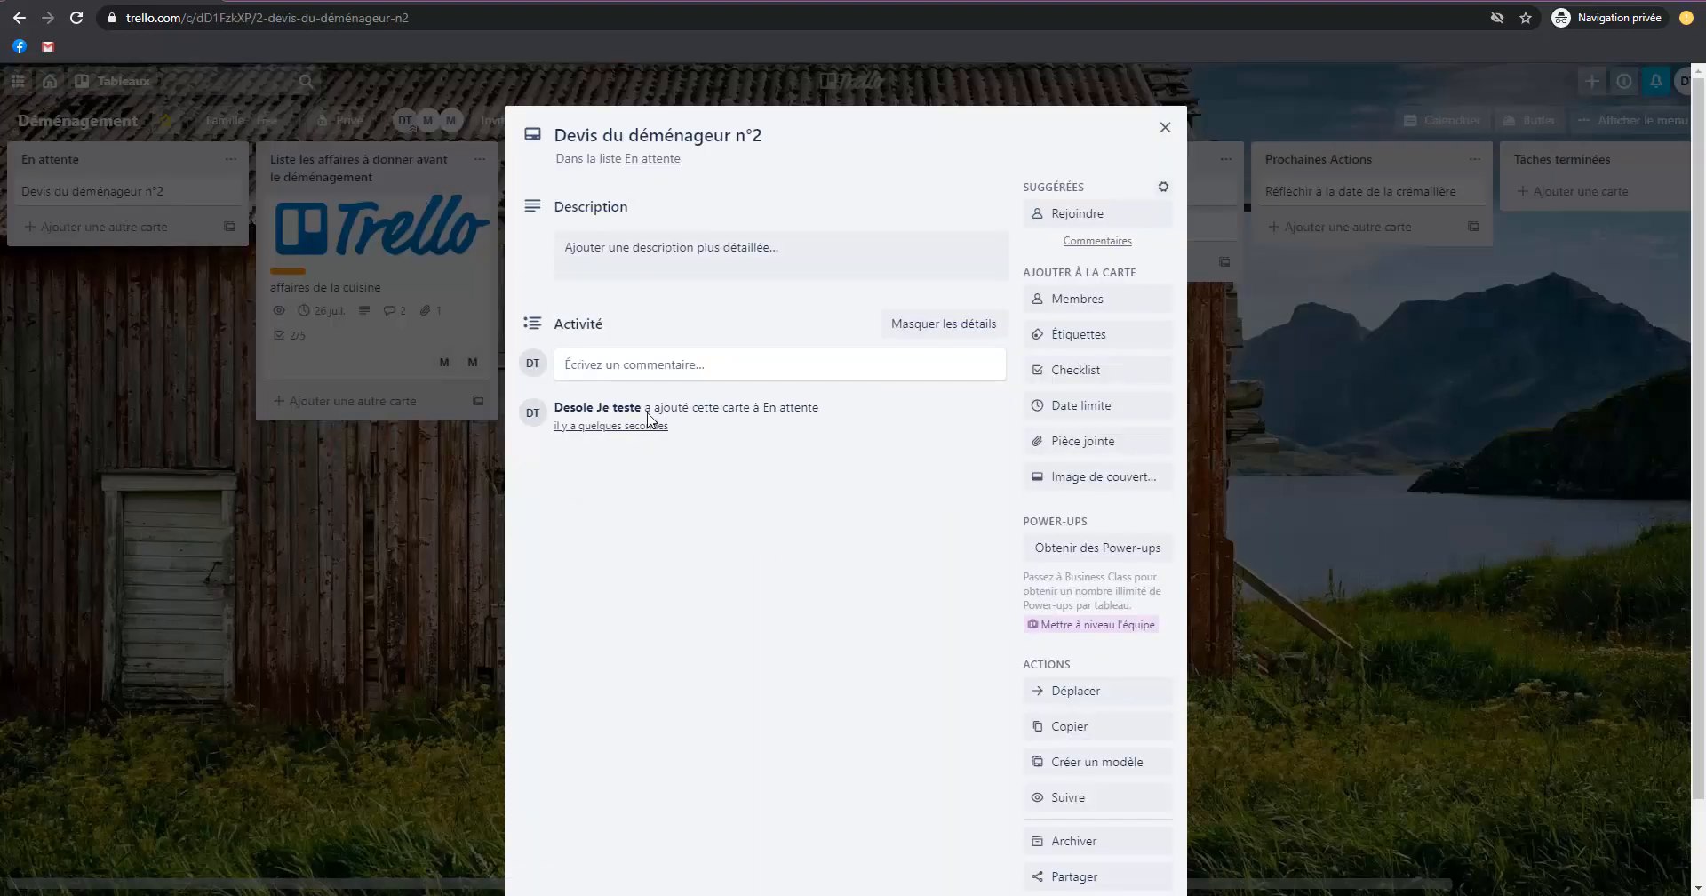
left_click(641, 365)
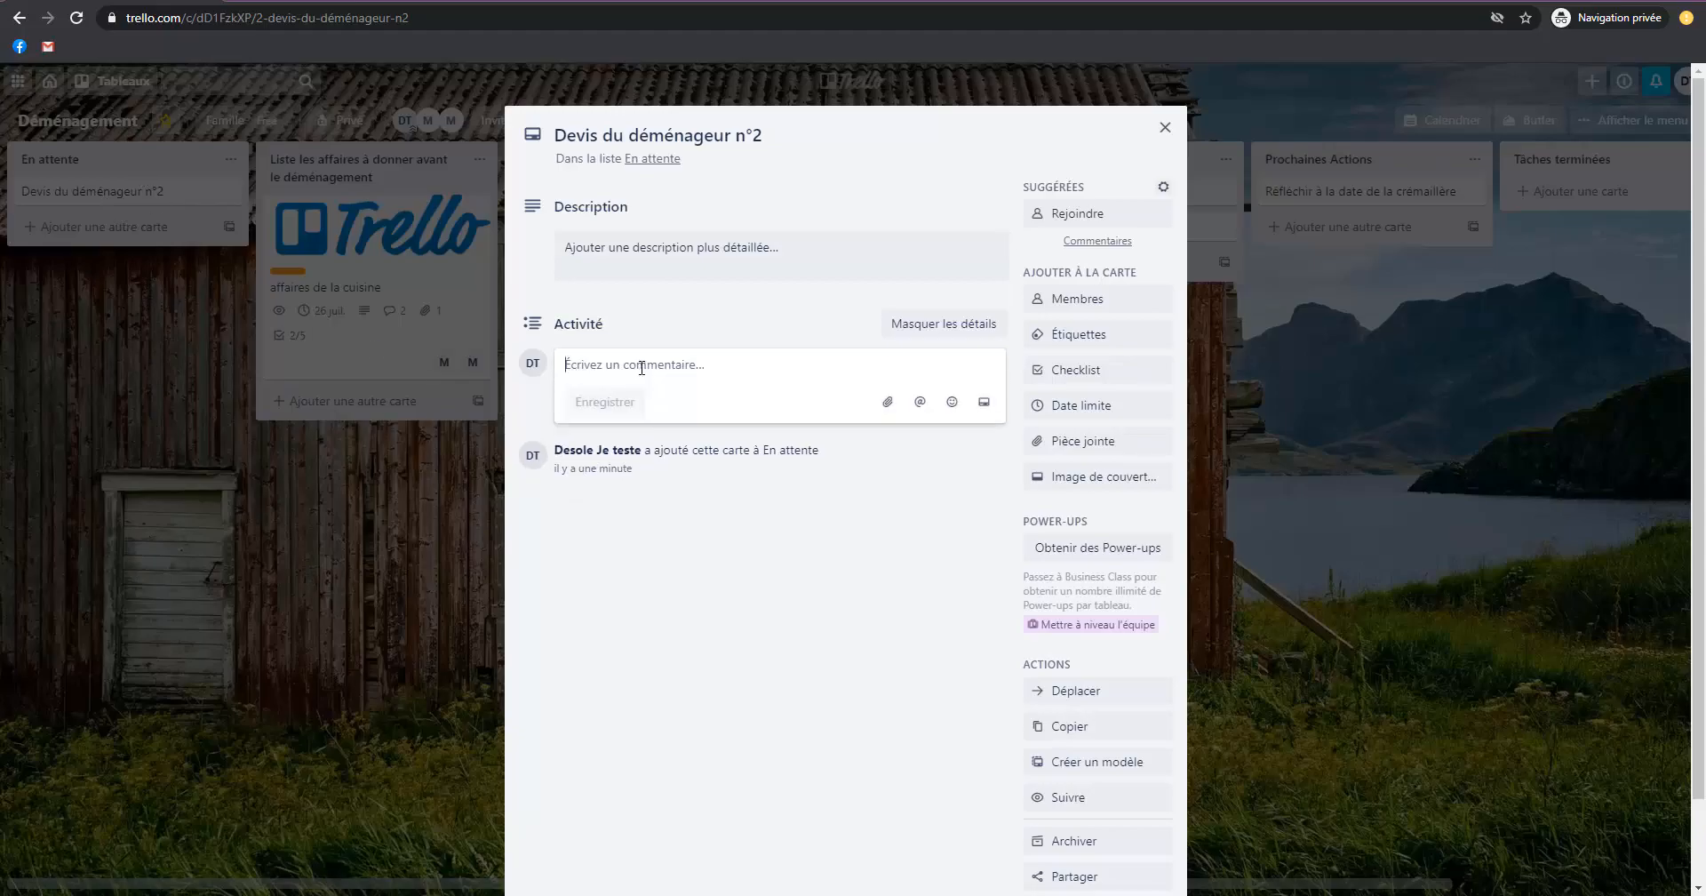
type("reçu le 17/07")
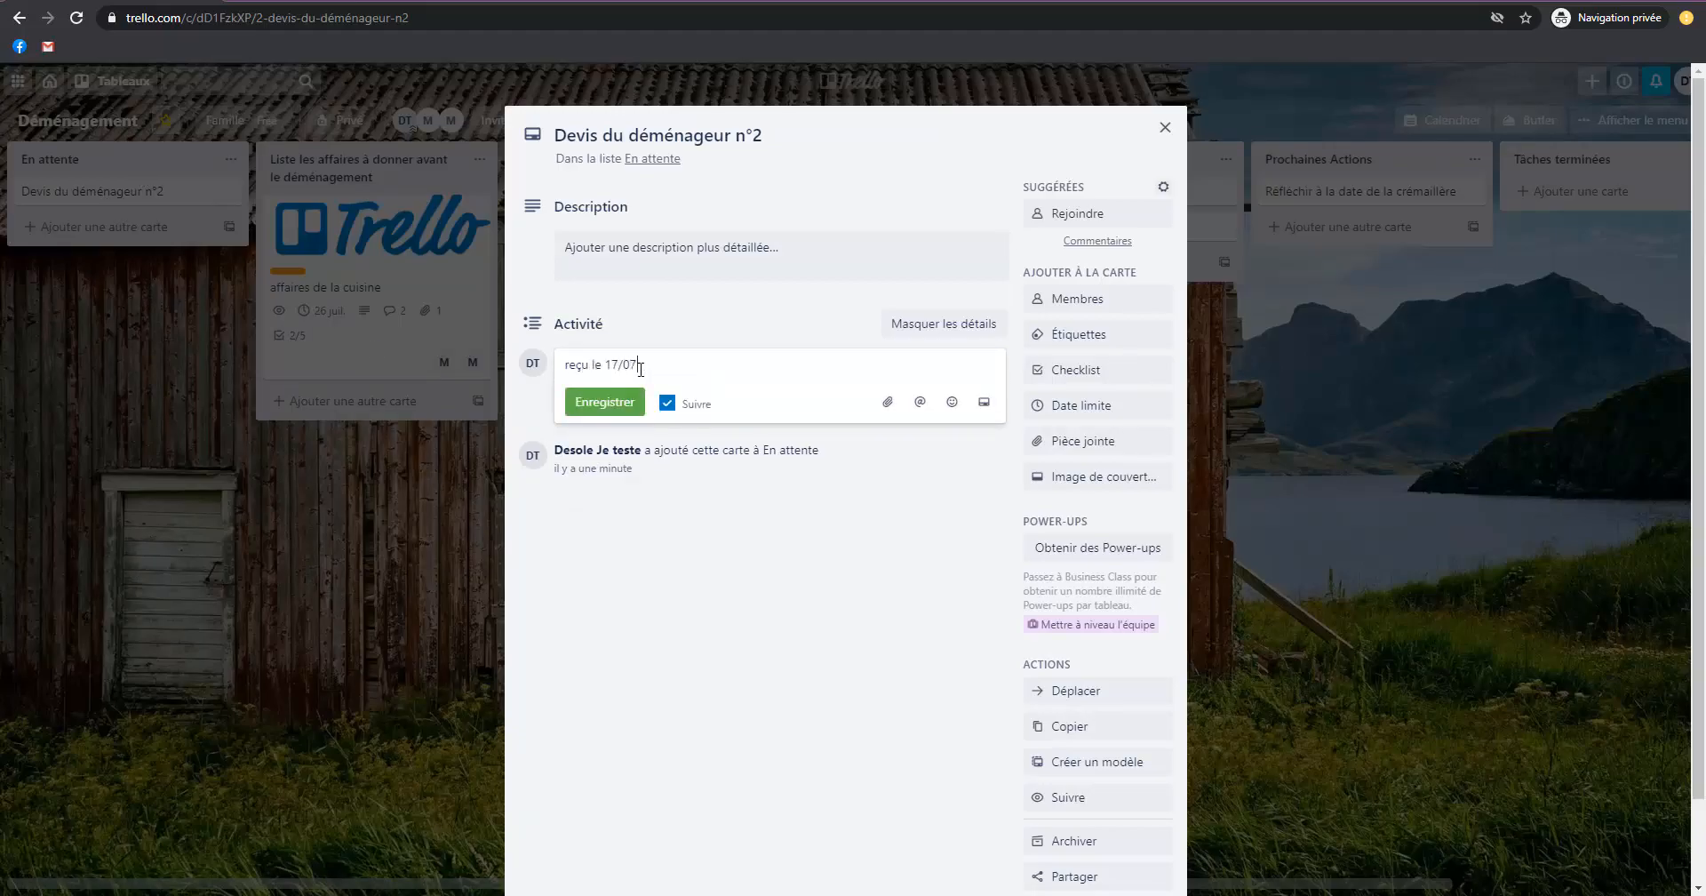
left_click(604, 401)
left_click(388, 491)
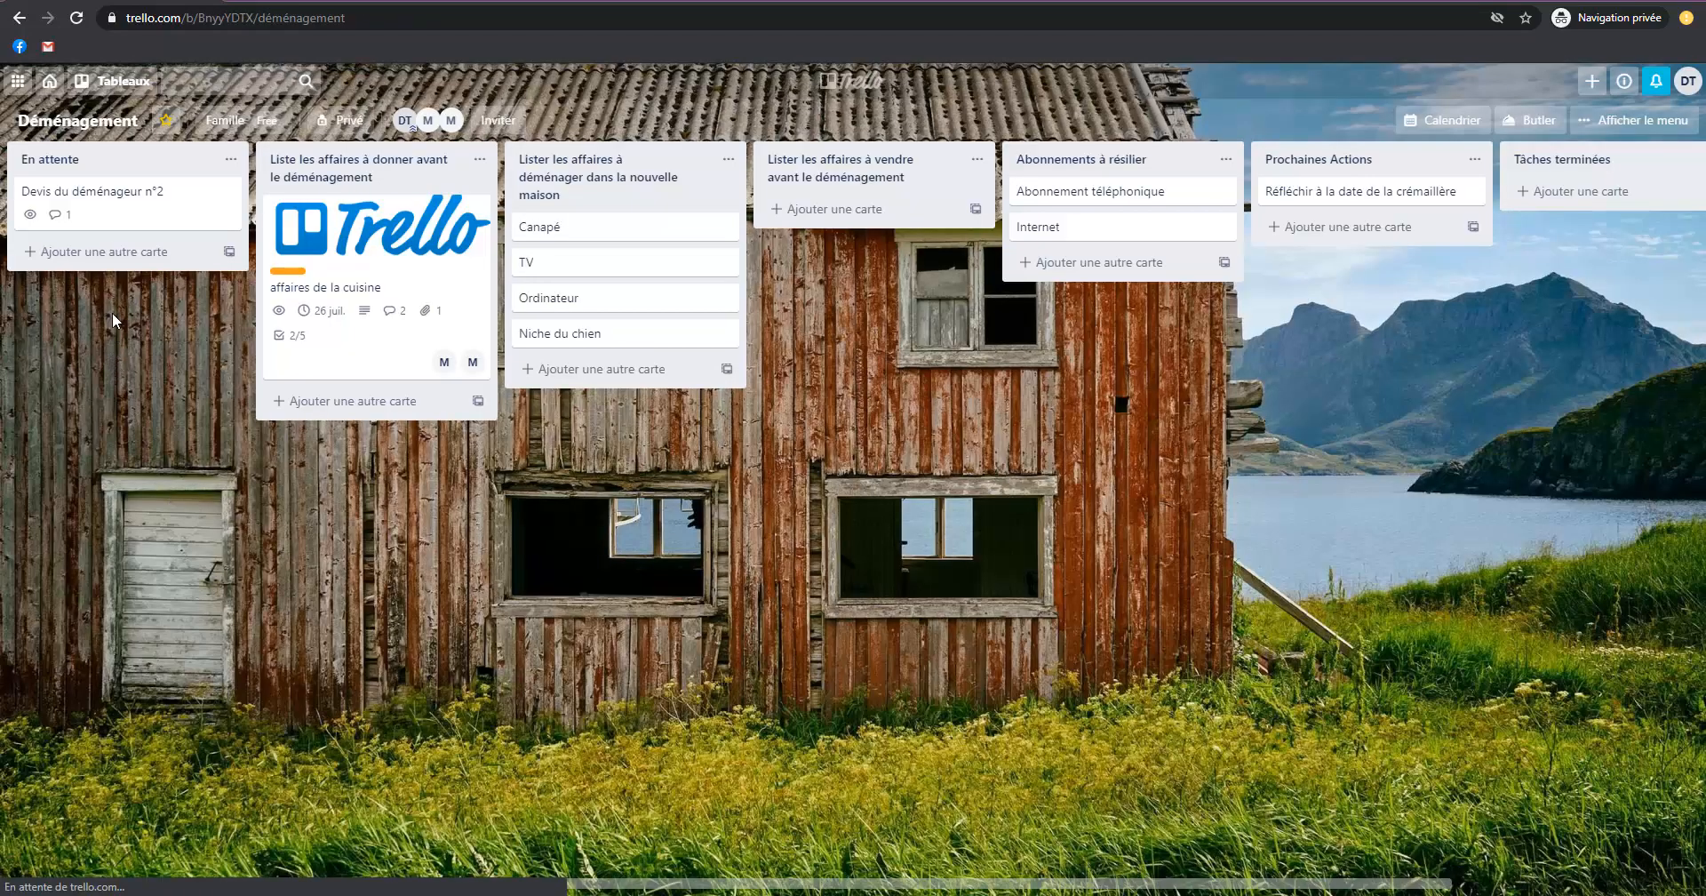
Move the "Devis du déménageur n°2" and "Abonnement téléphonique" cards to the "Tâches terminées" list.
left_click_drag(82, 204, 1413, 231)
left_click_drag(800, 445, 984, 448)
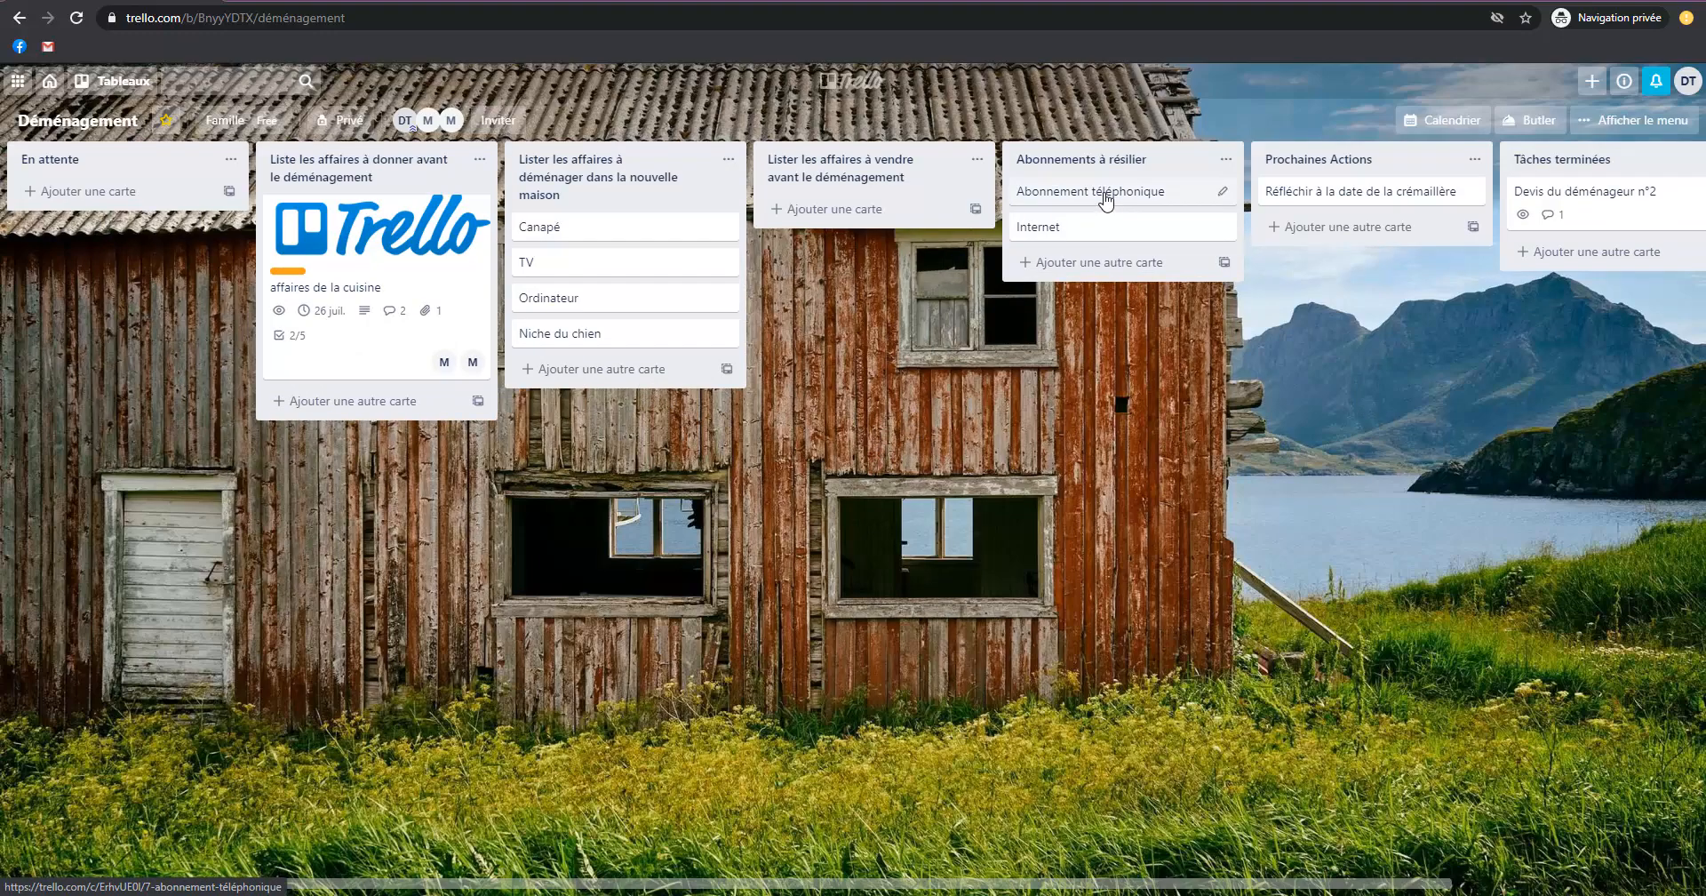
left_click_drag(1145, 198, 1564, 256)
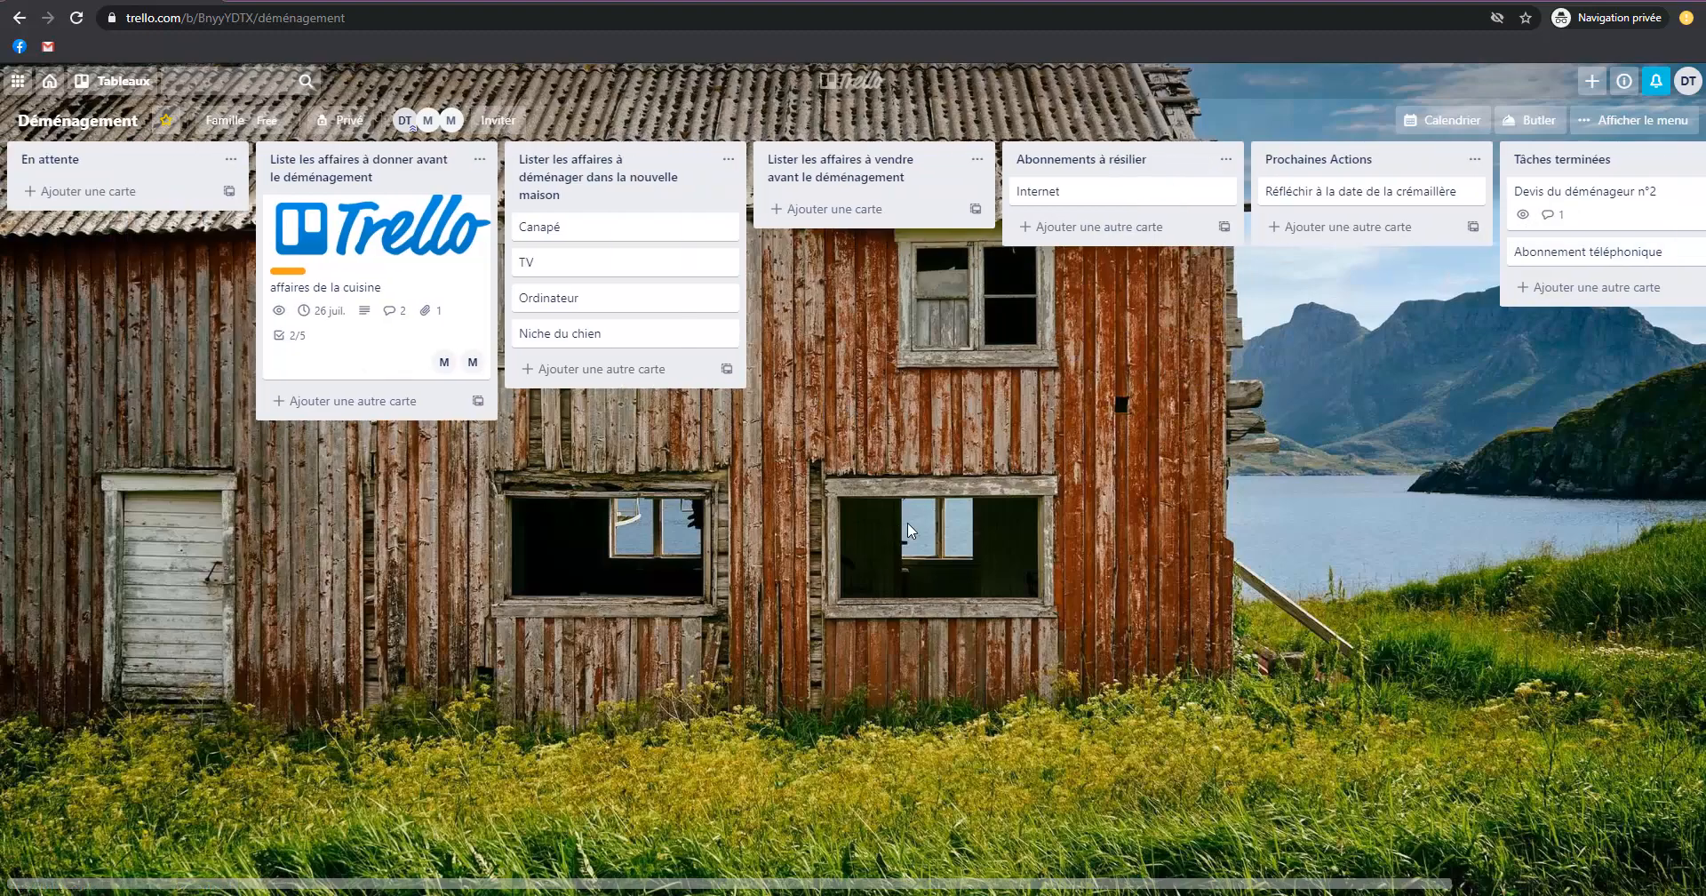
left_click_drag(1341, 608, 992, 615)
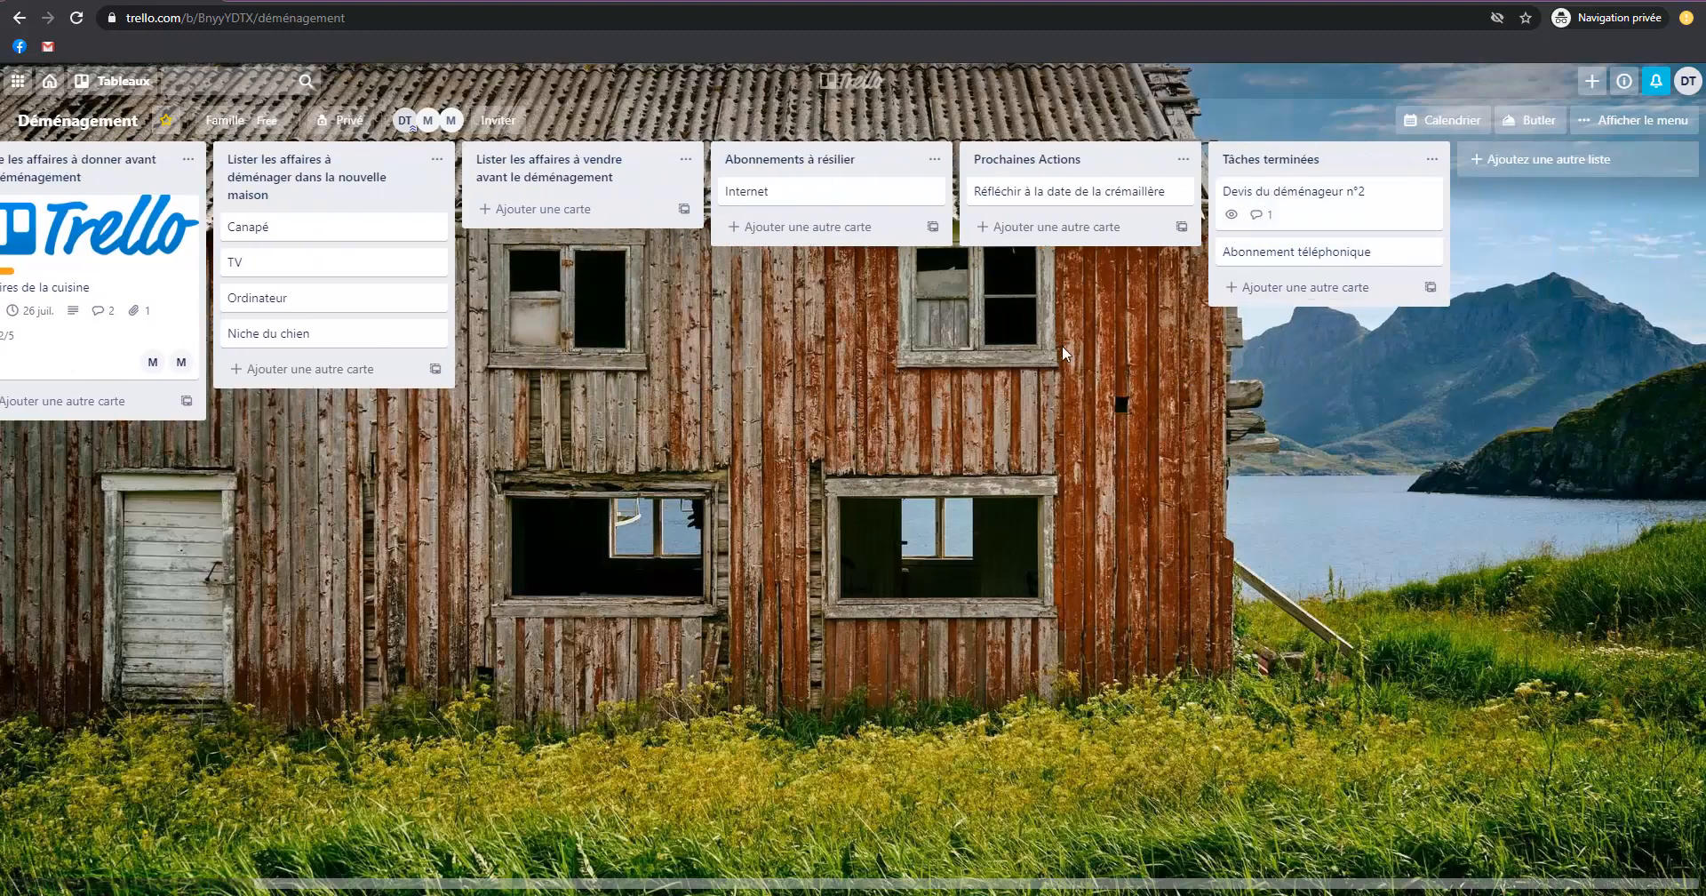
left_click_drag(582, 388, 1117, 387)
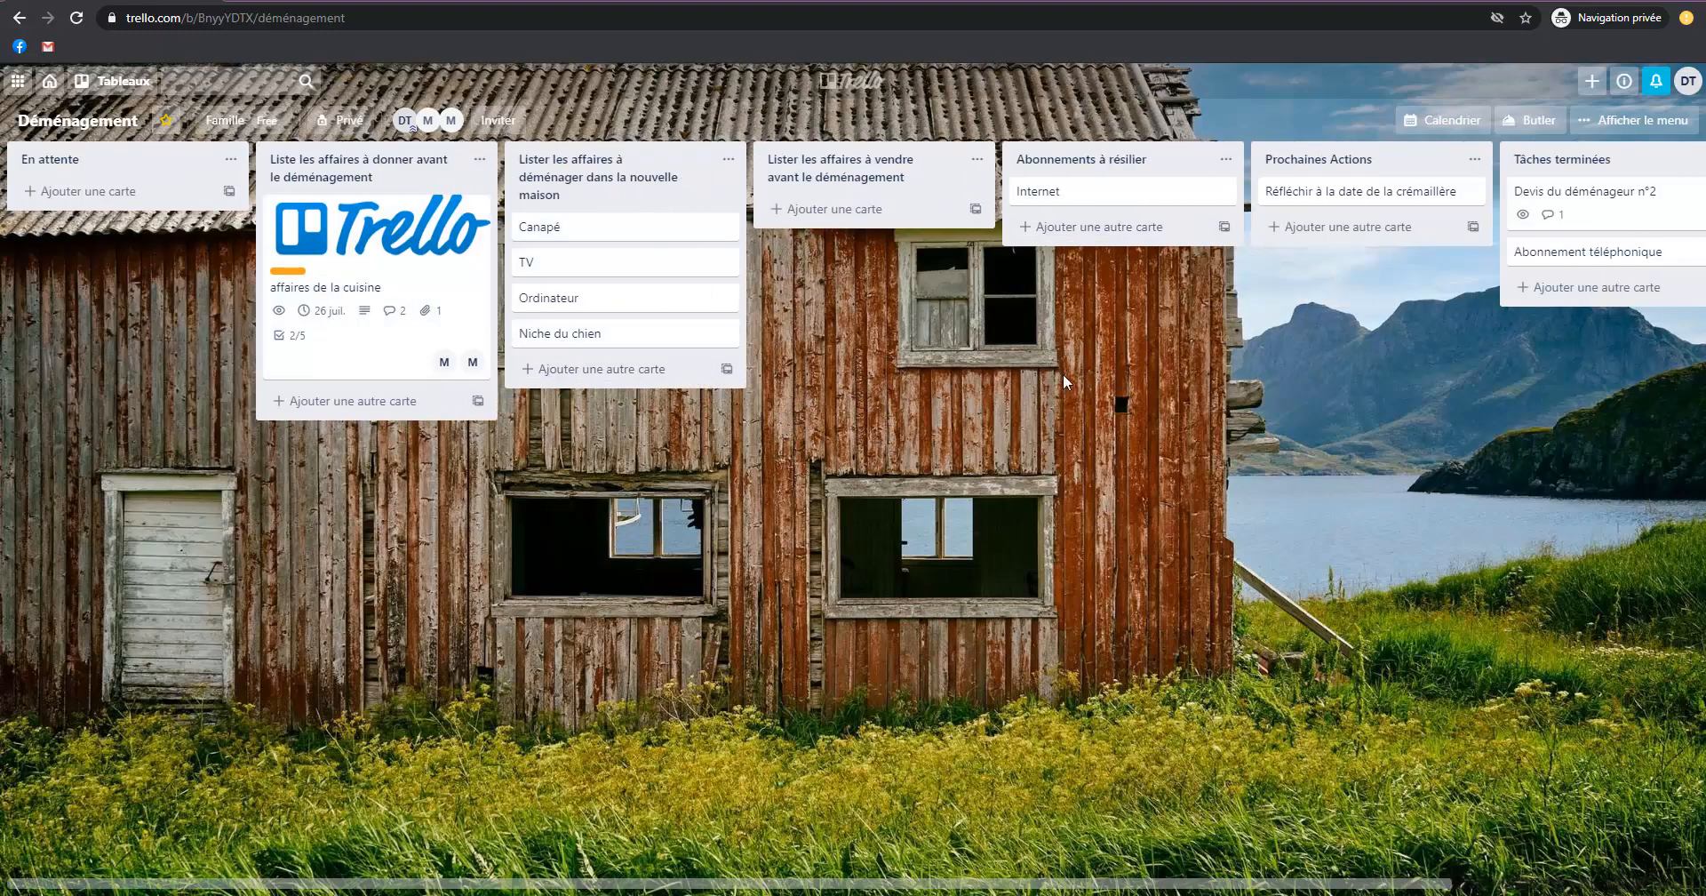
Archive the "Canapé" card, send it back to the board, and archive it again.
left_click(587, 240)
scroll(1061, 797, "down", 2)
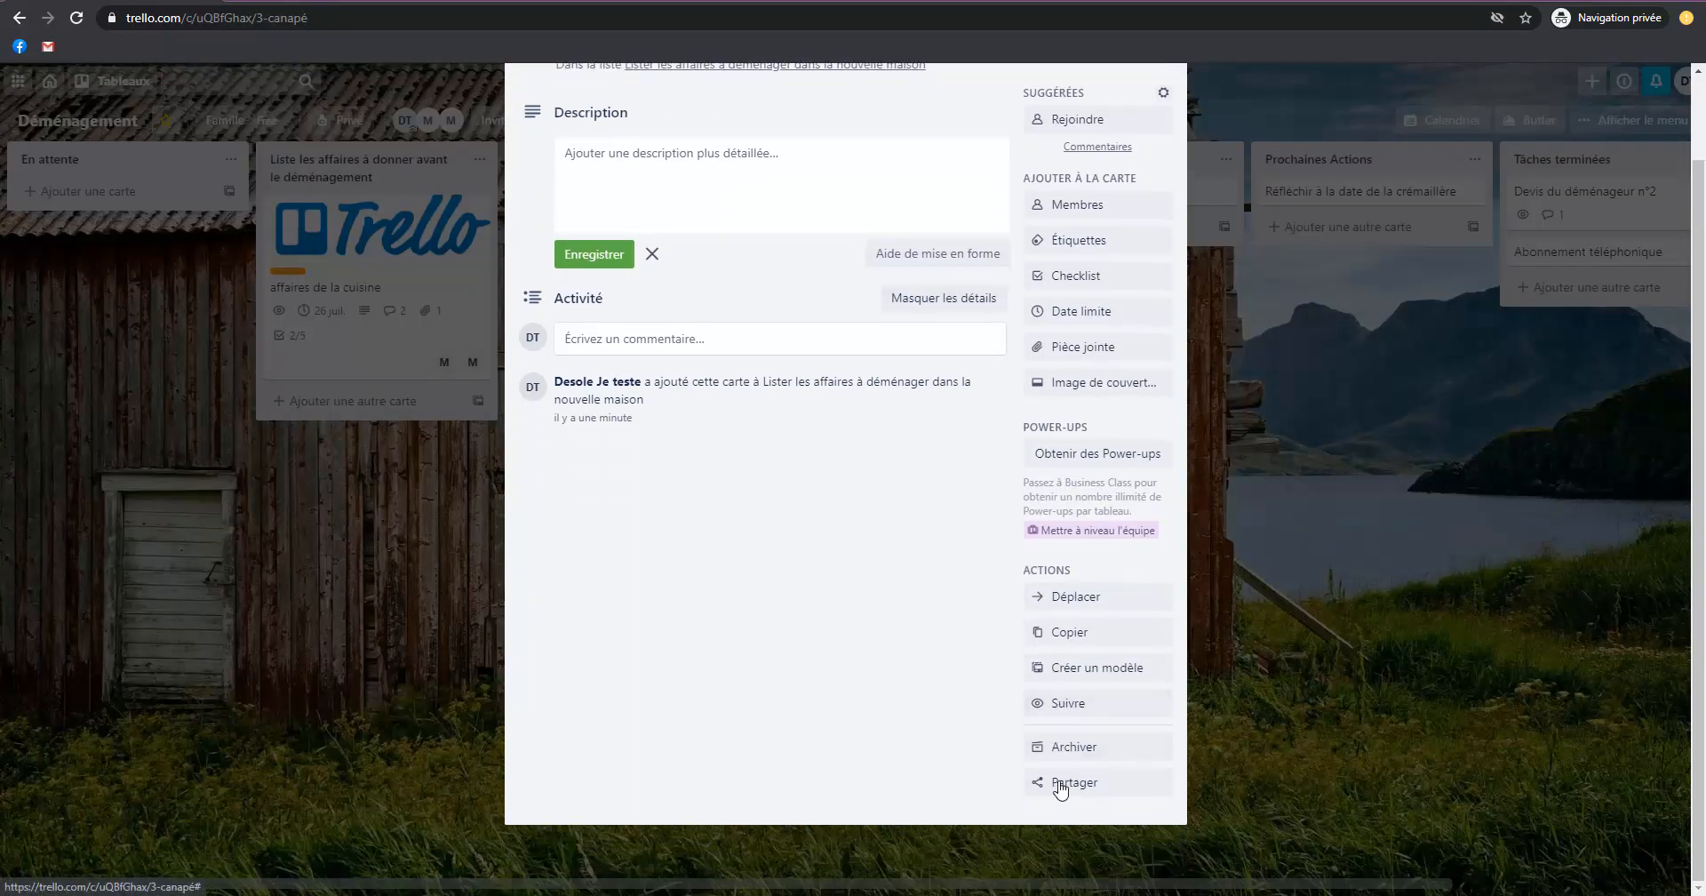
left_click(1059, 747)
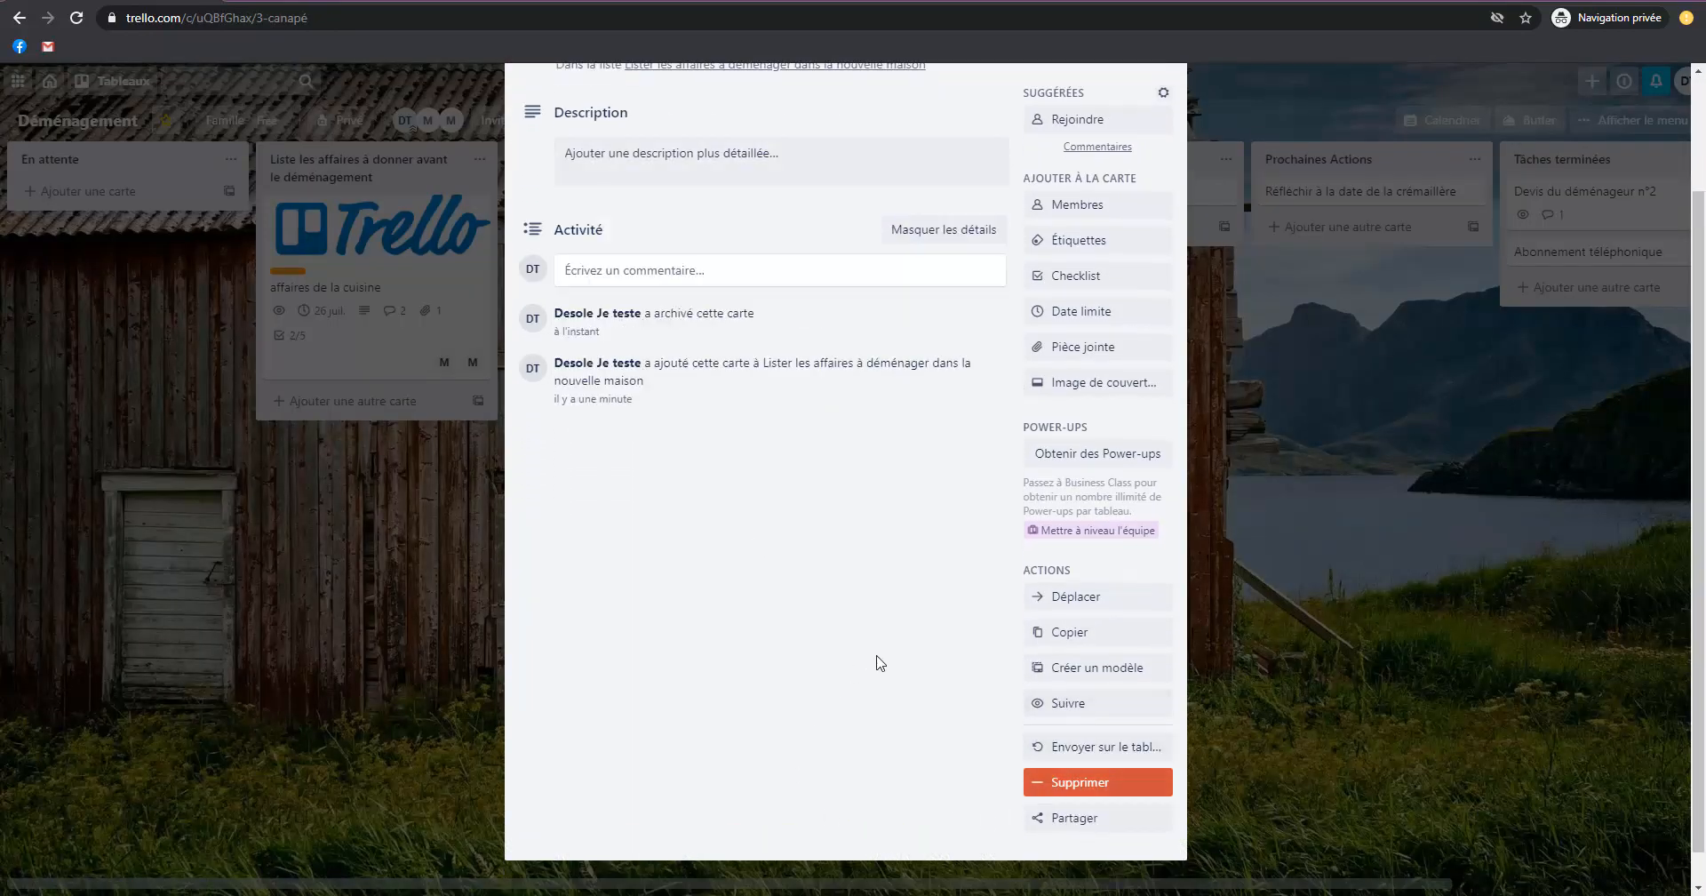
left_click(1100, 748)
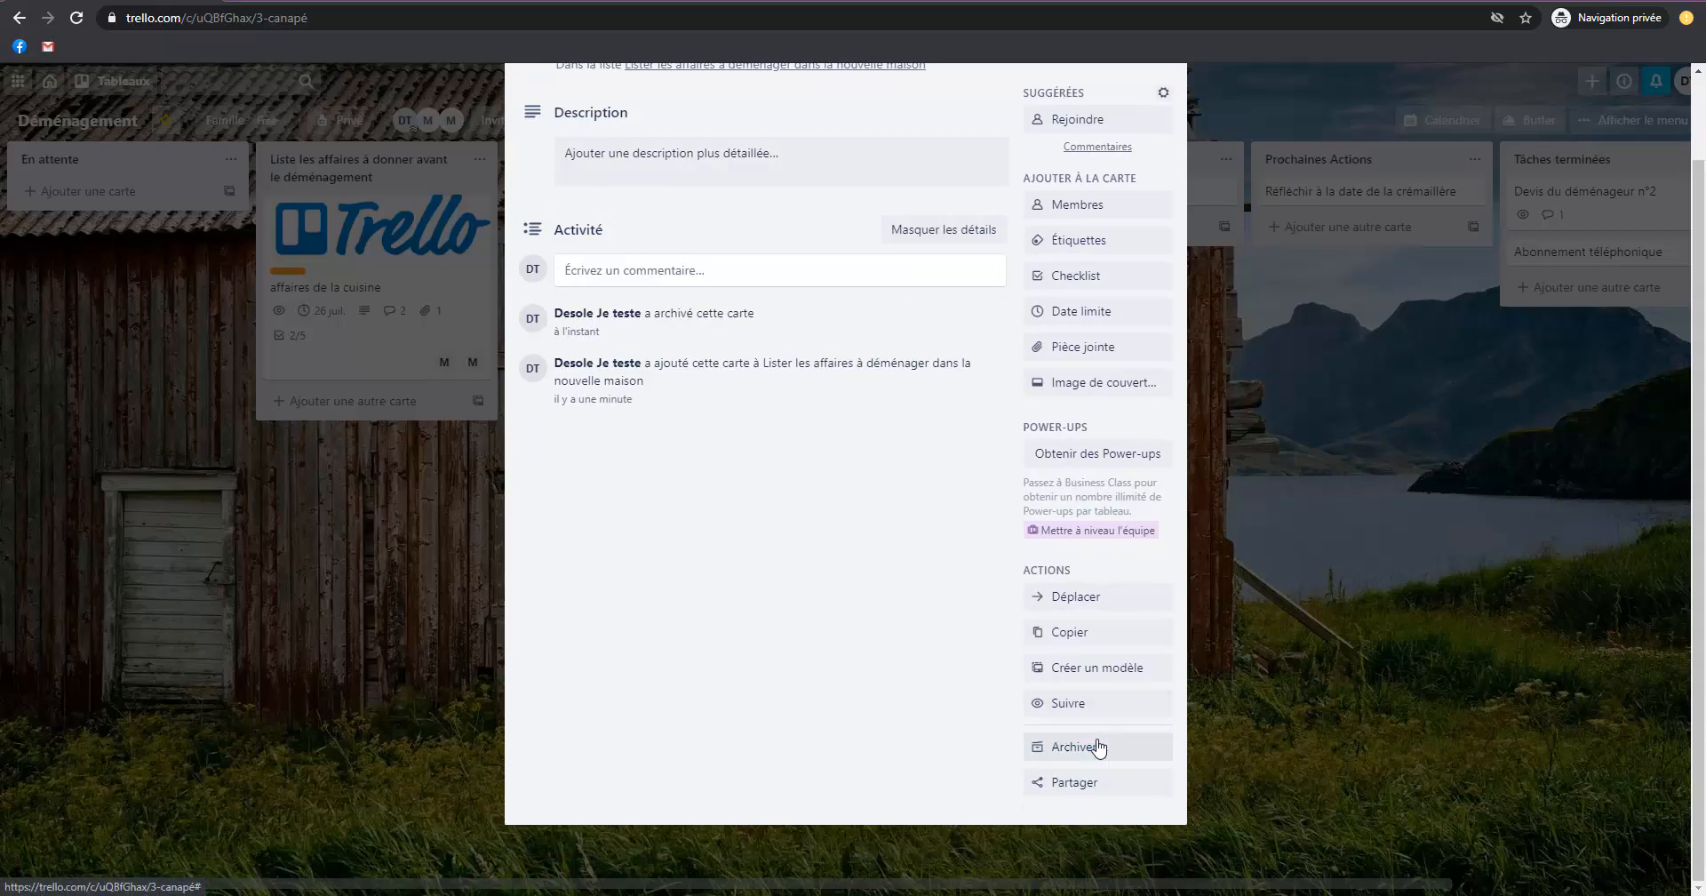
left_click(1089, 748)
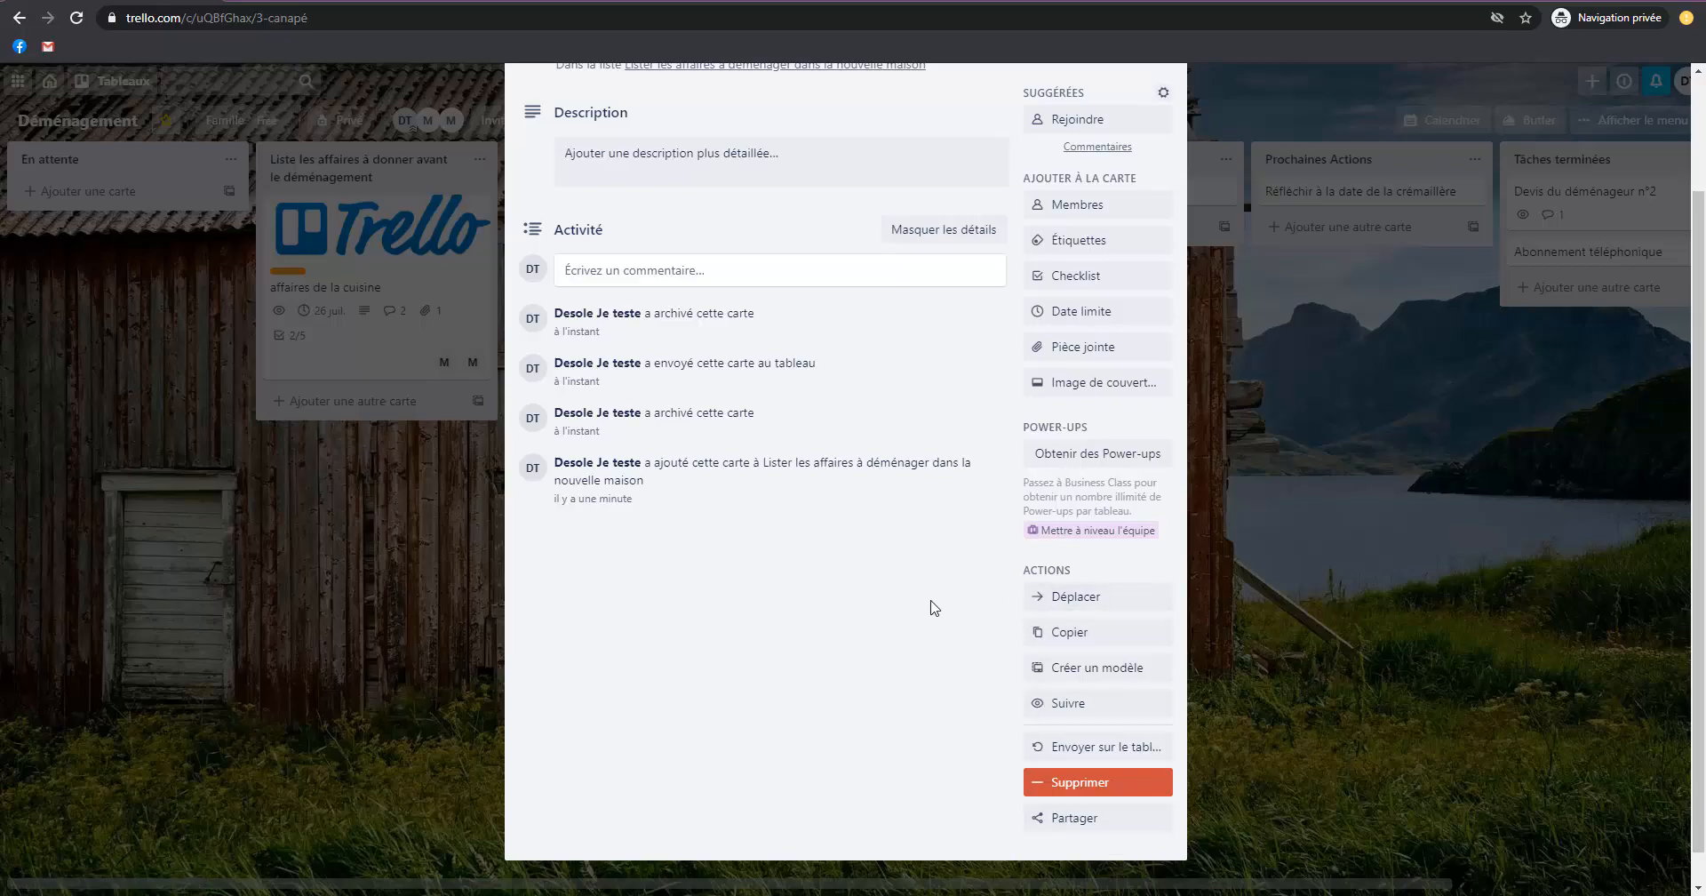
Move the archived "Canapé" card to position 2 of the "Prochaines Actions" list on the Déménagement board.
left_click(1065, 596)
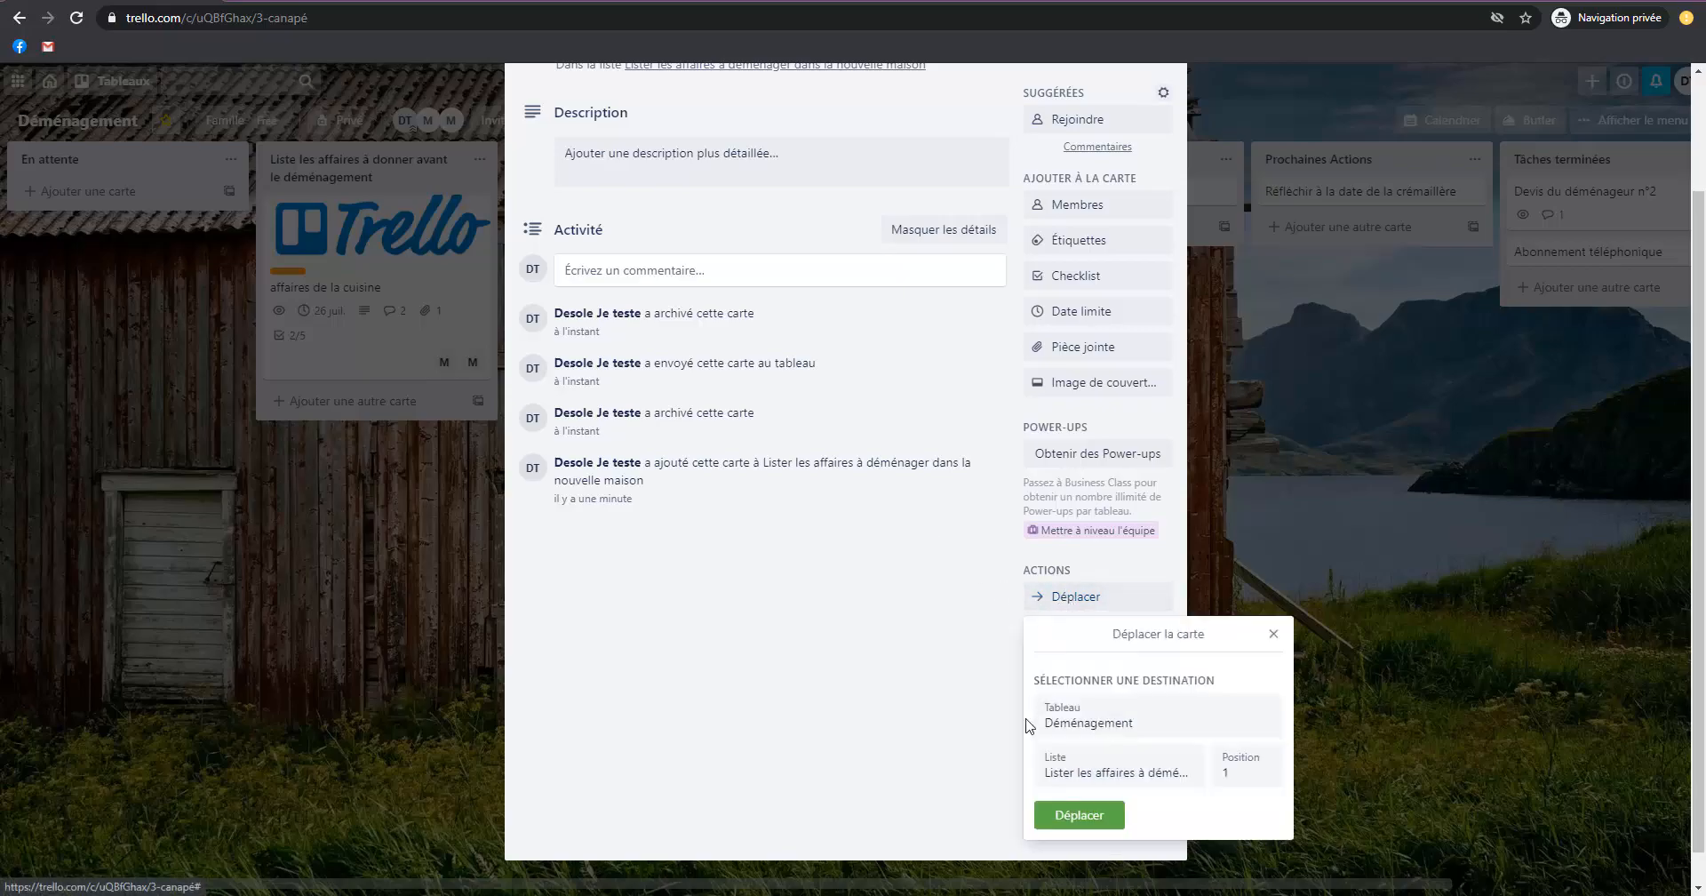
left_click(1078, 721)
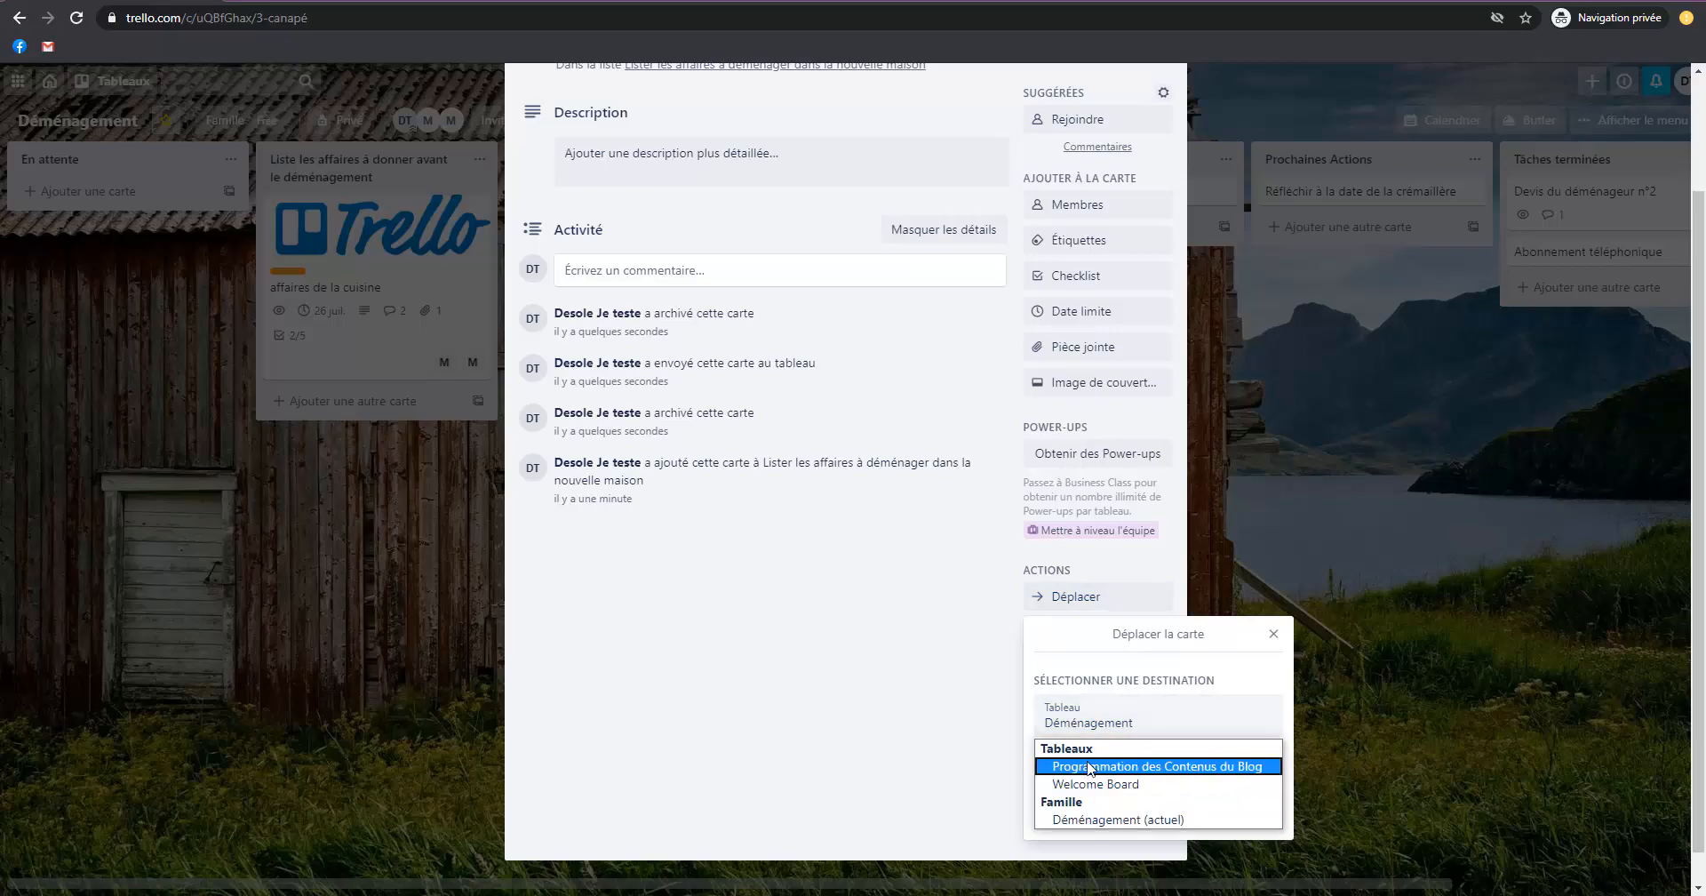
left_click(1136, 819)
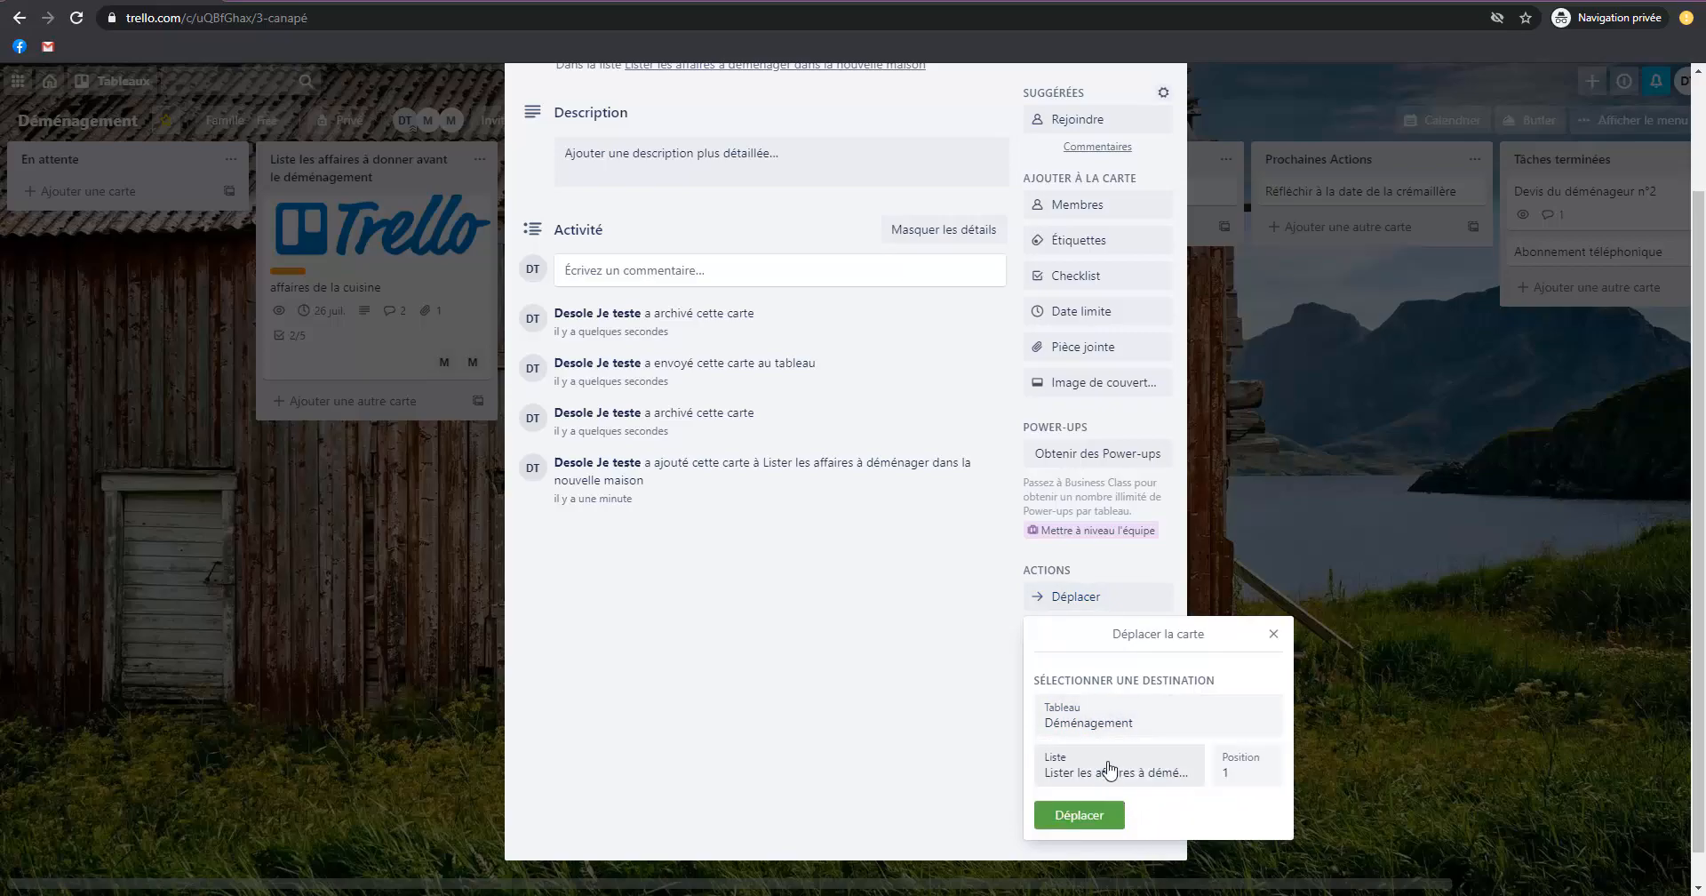
left_click(1112, 769)
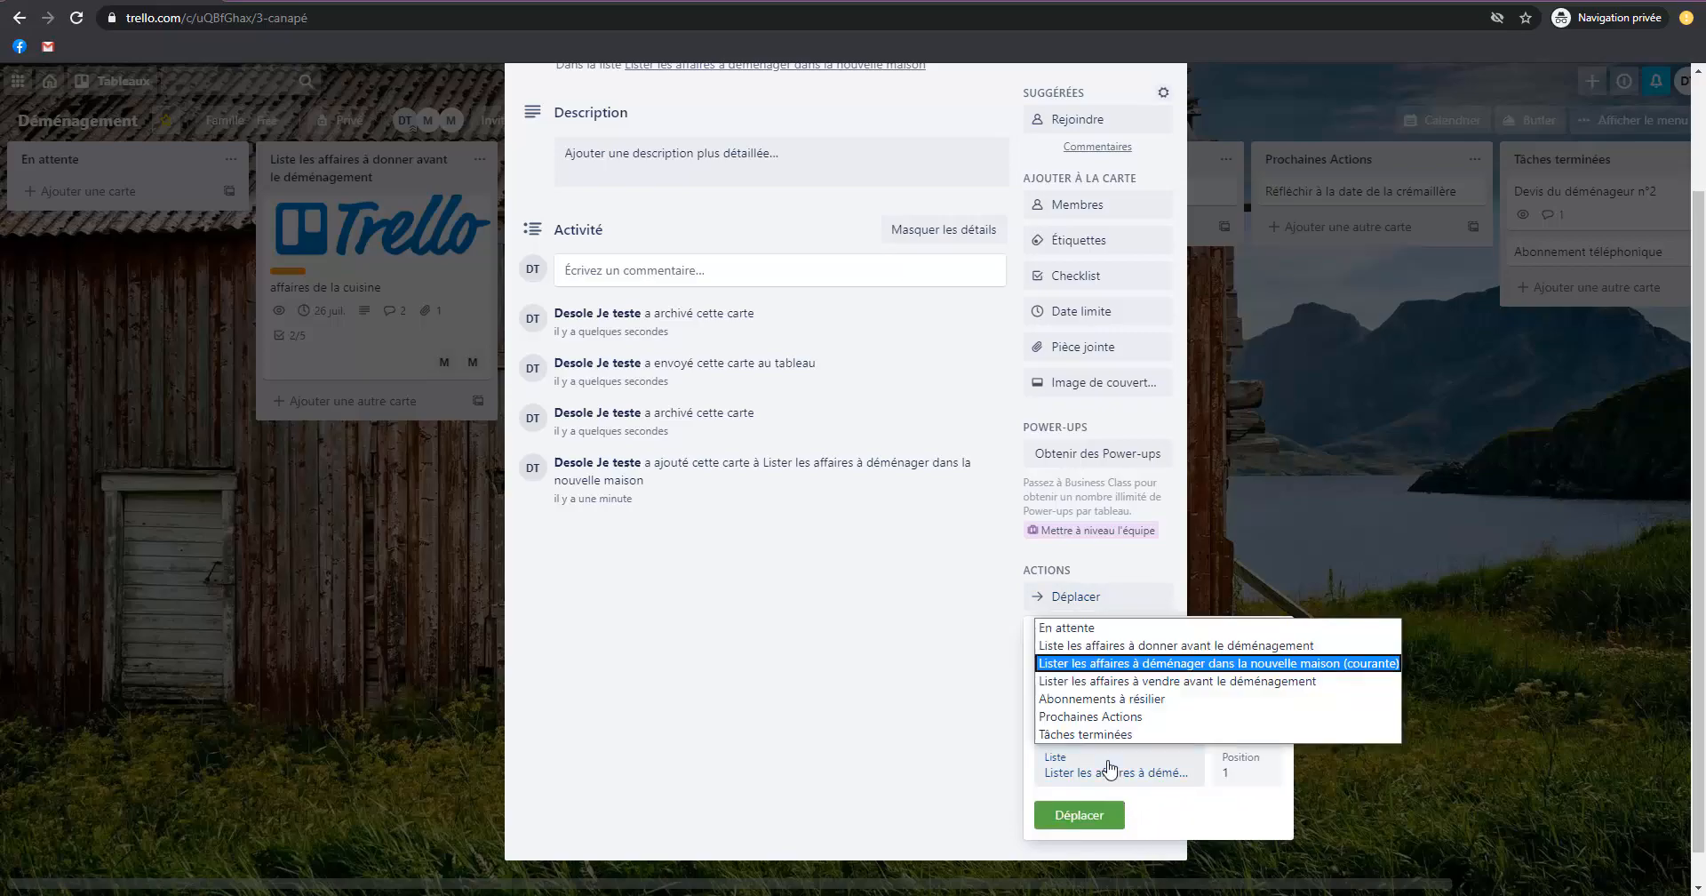
left_click(1116, 717)
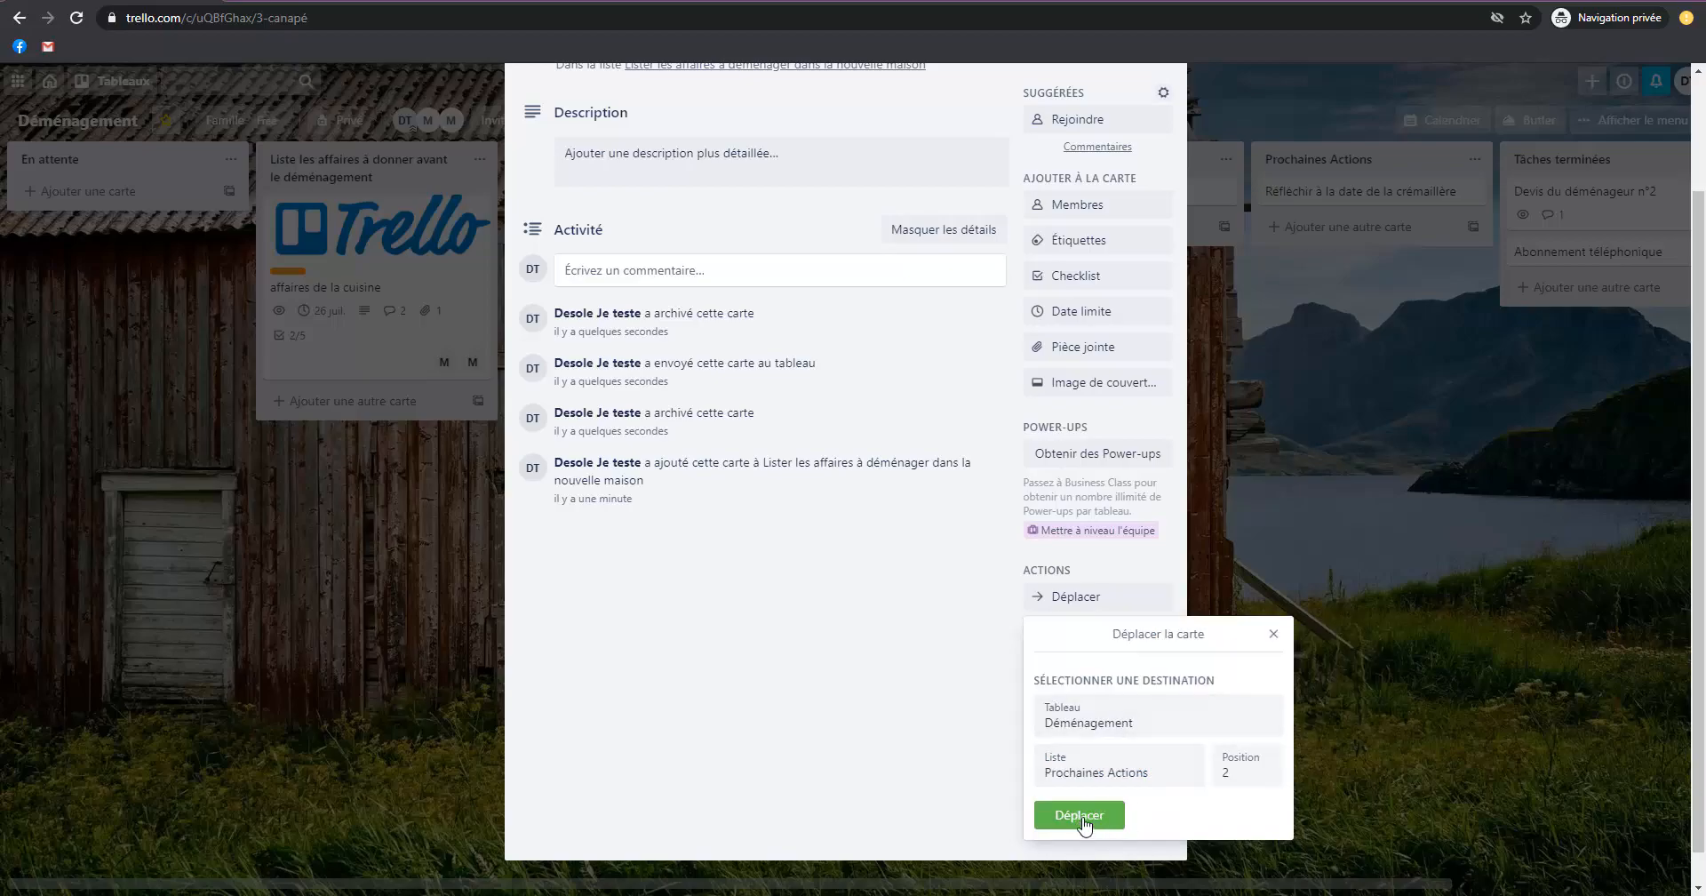
left_click(1080, 815)
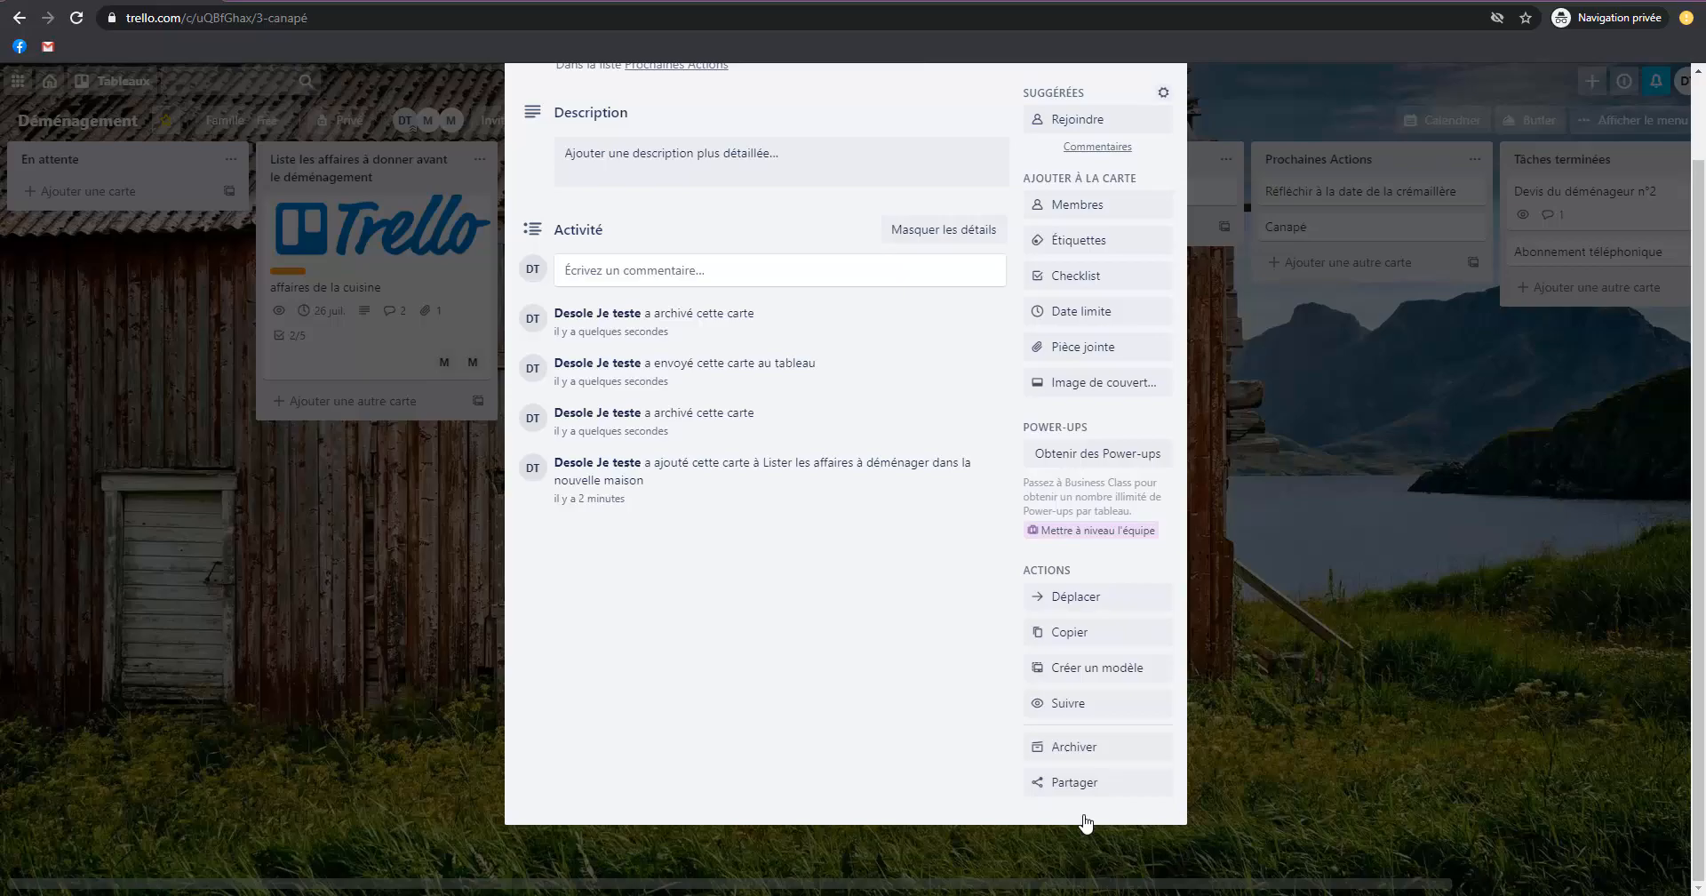
left_click(1248, 688)
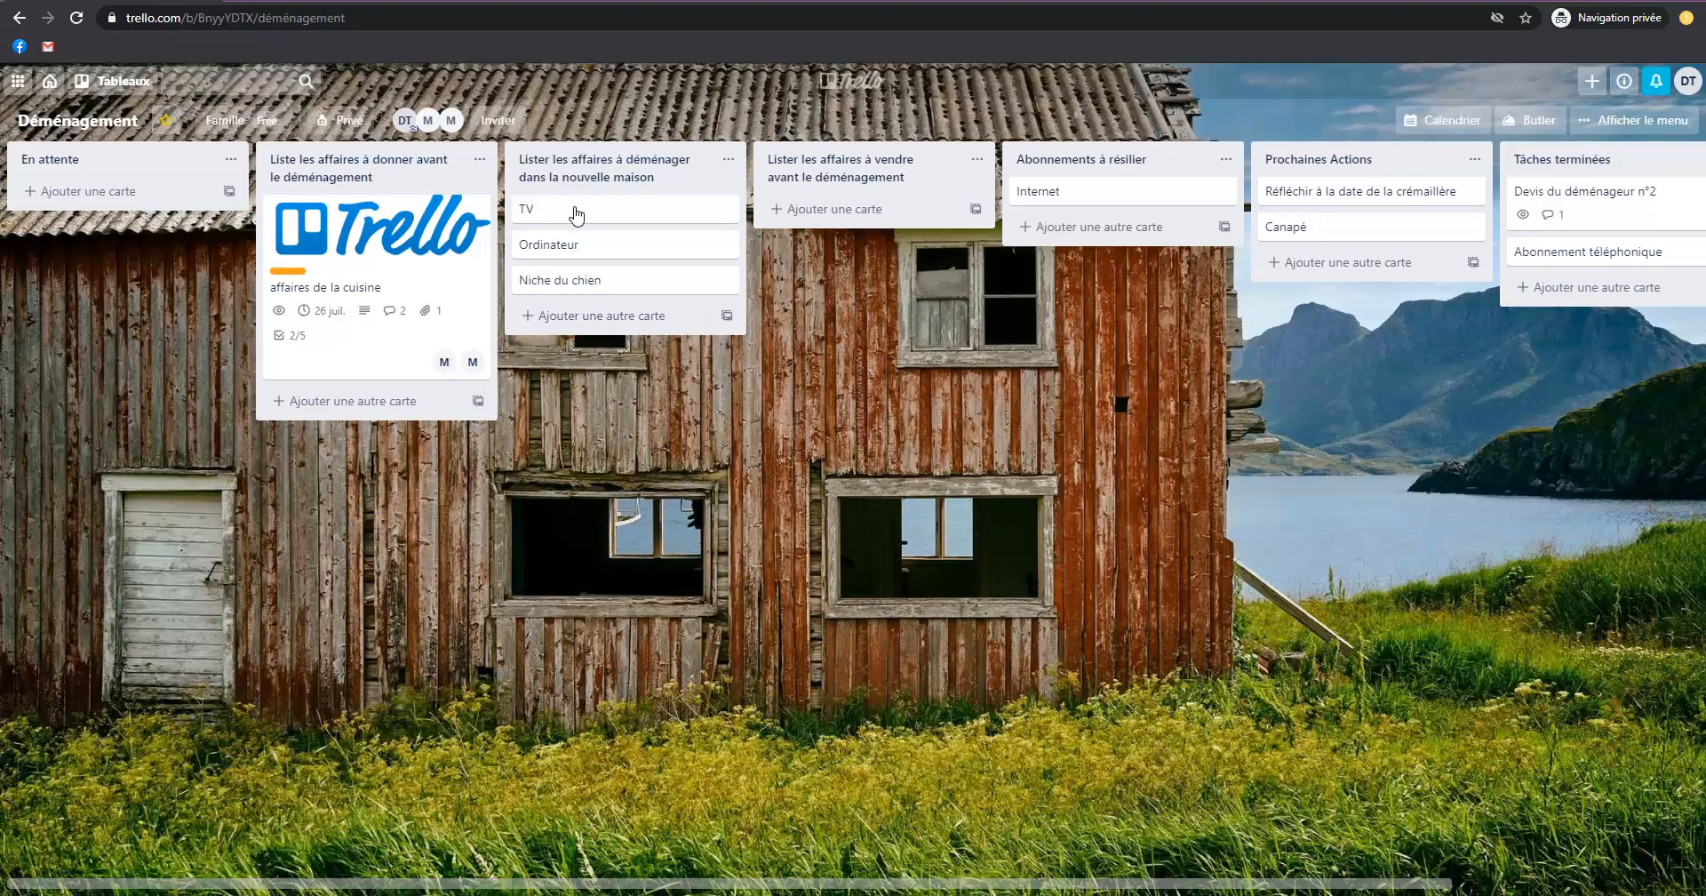
Examine the copy options of the "Canapé" card, including the destination board, without creating a copy.
left_click(1280, 226)
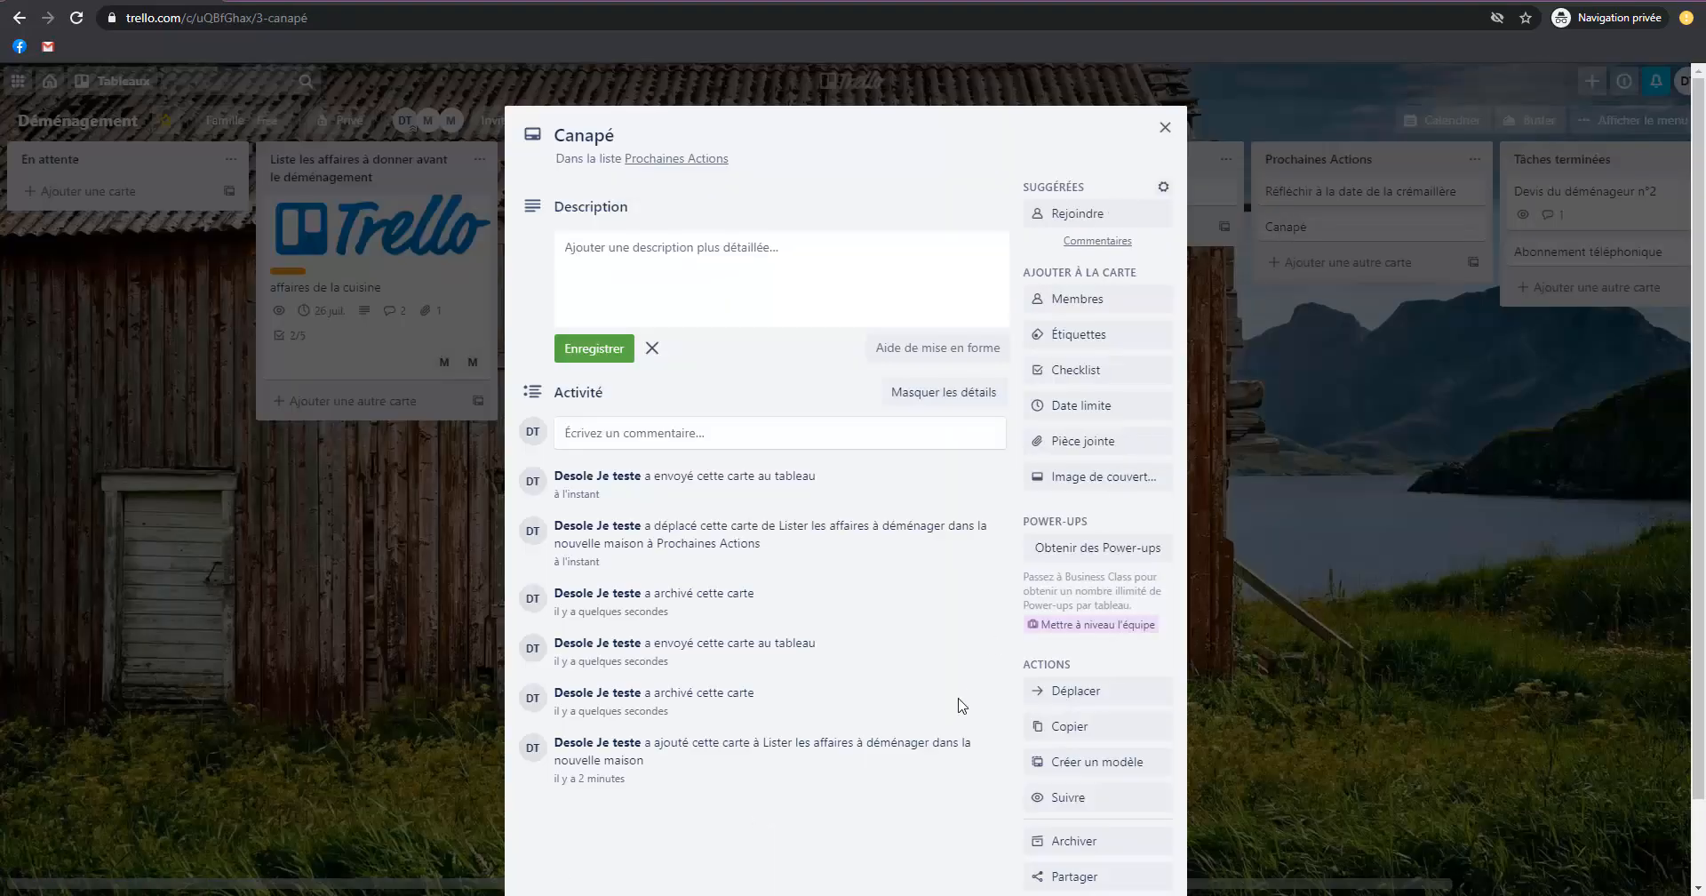
scroll(1167, 782, "down", 1)
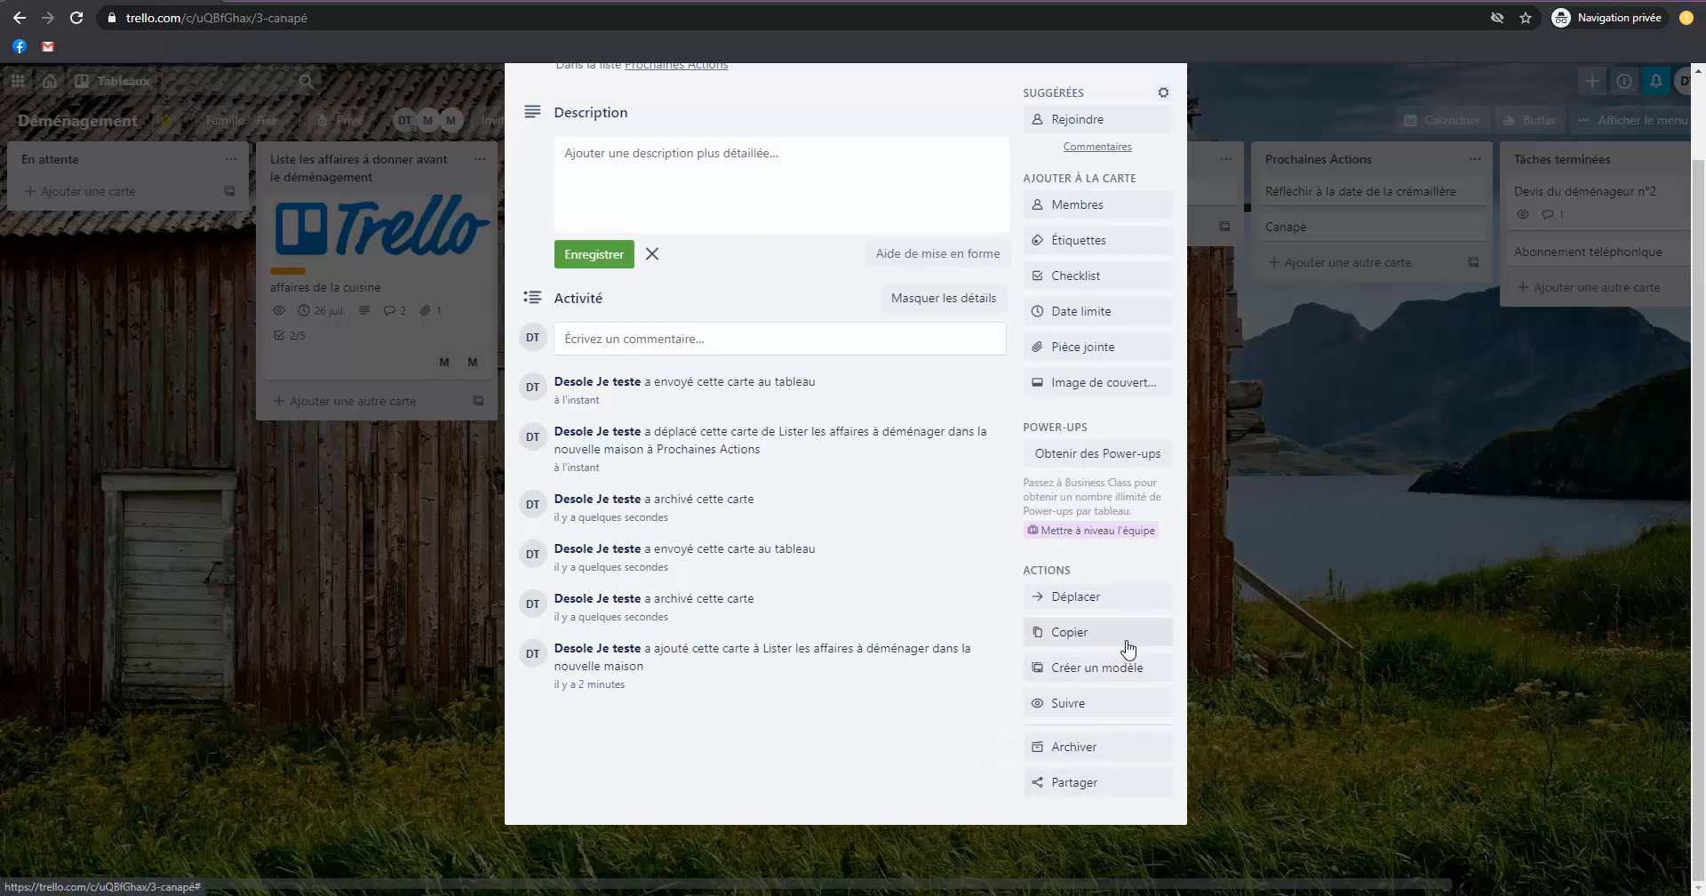
left_click(1095, 634)
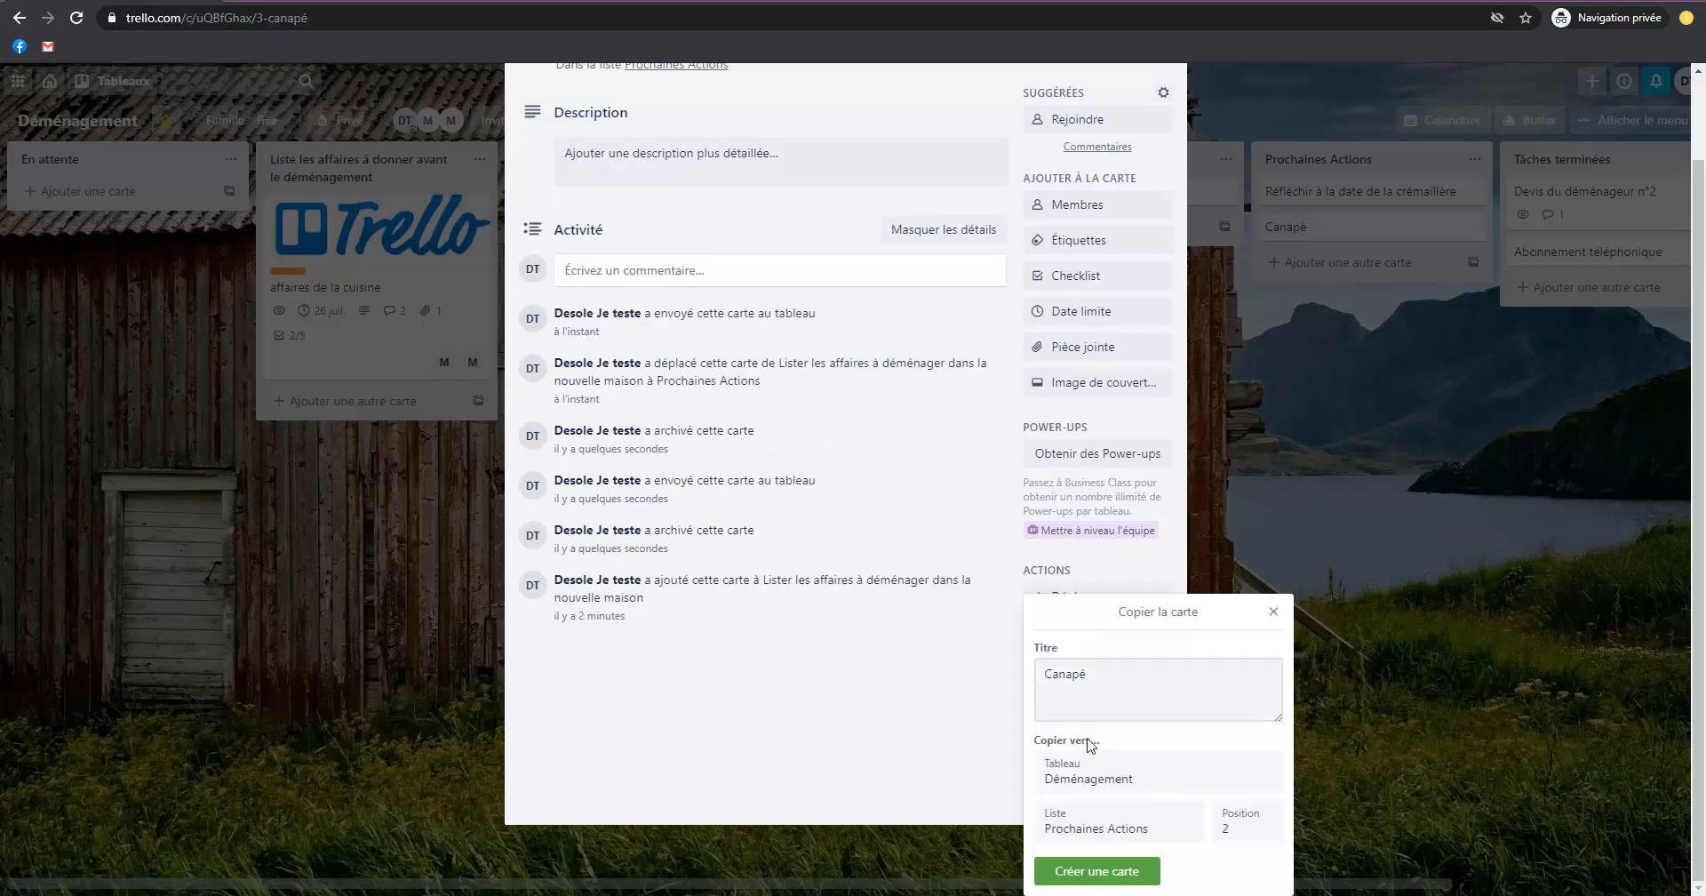
left_click(1084, 775)
left_click(1088, 779)
left_click(1271, 615)
left_click(1302, 515)
Return the "Canapé" card to the start of the list "Lister les affaires à déménager dans la nouvelle maison".
left_click_drag(1289, 231, 569, 211)
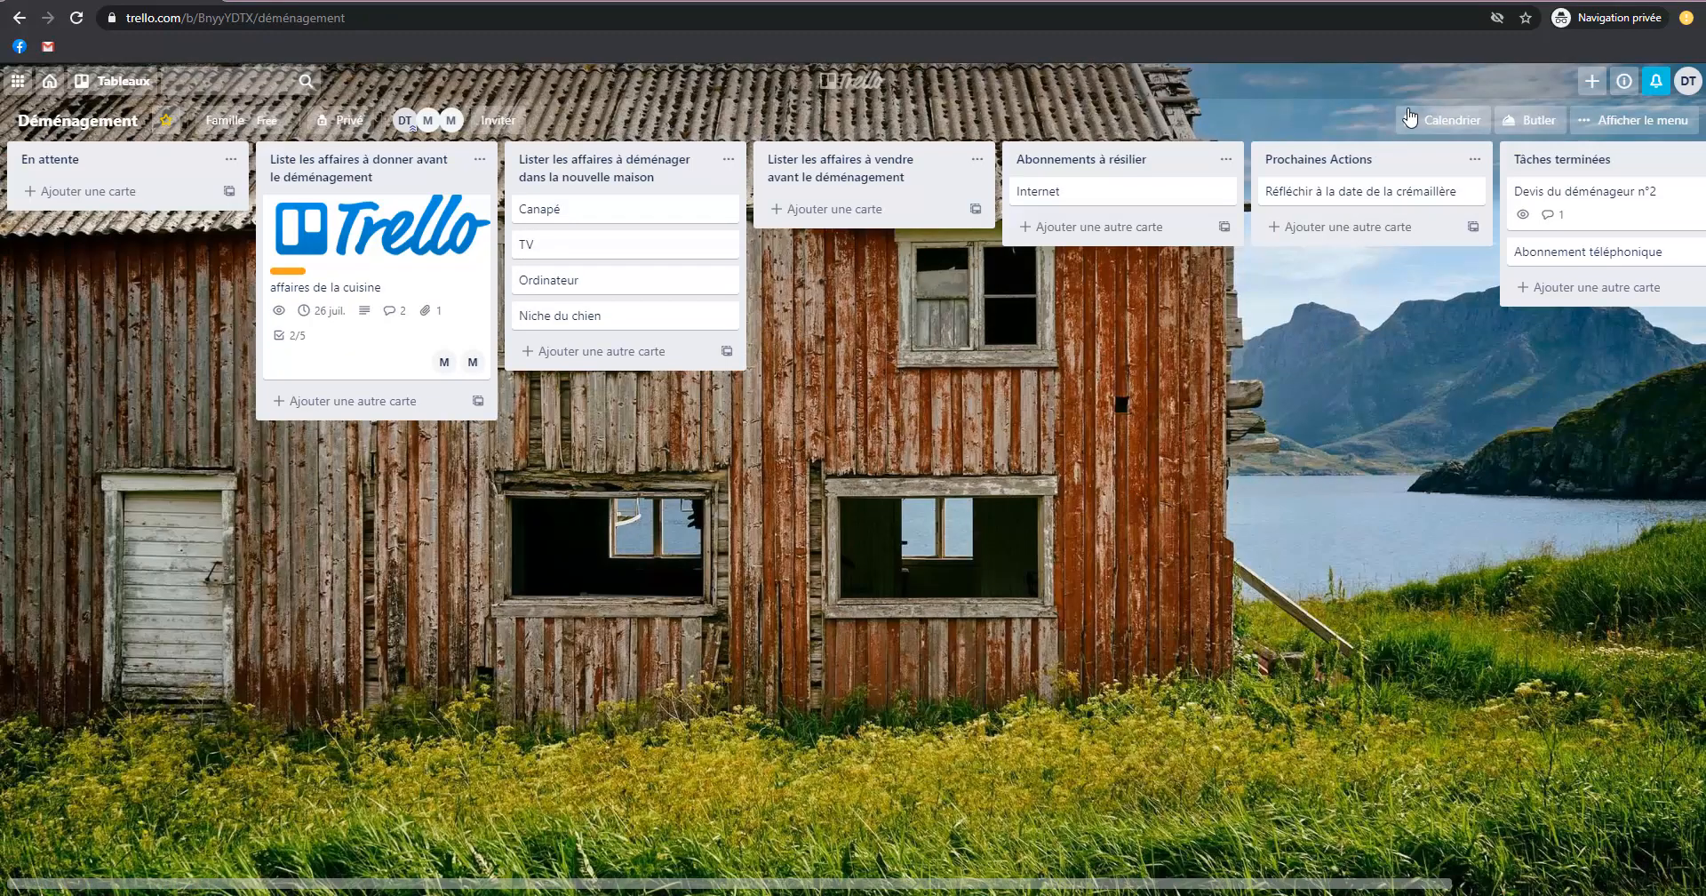
View the board's archived cards and return to the board.
left_click(1604, 122)
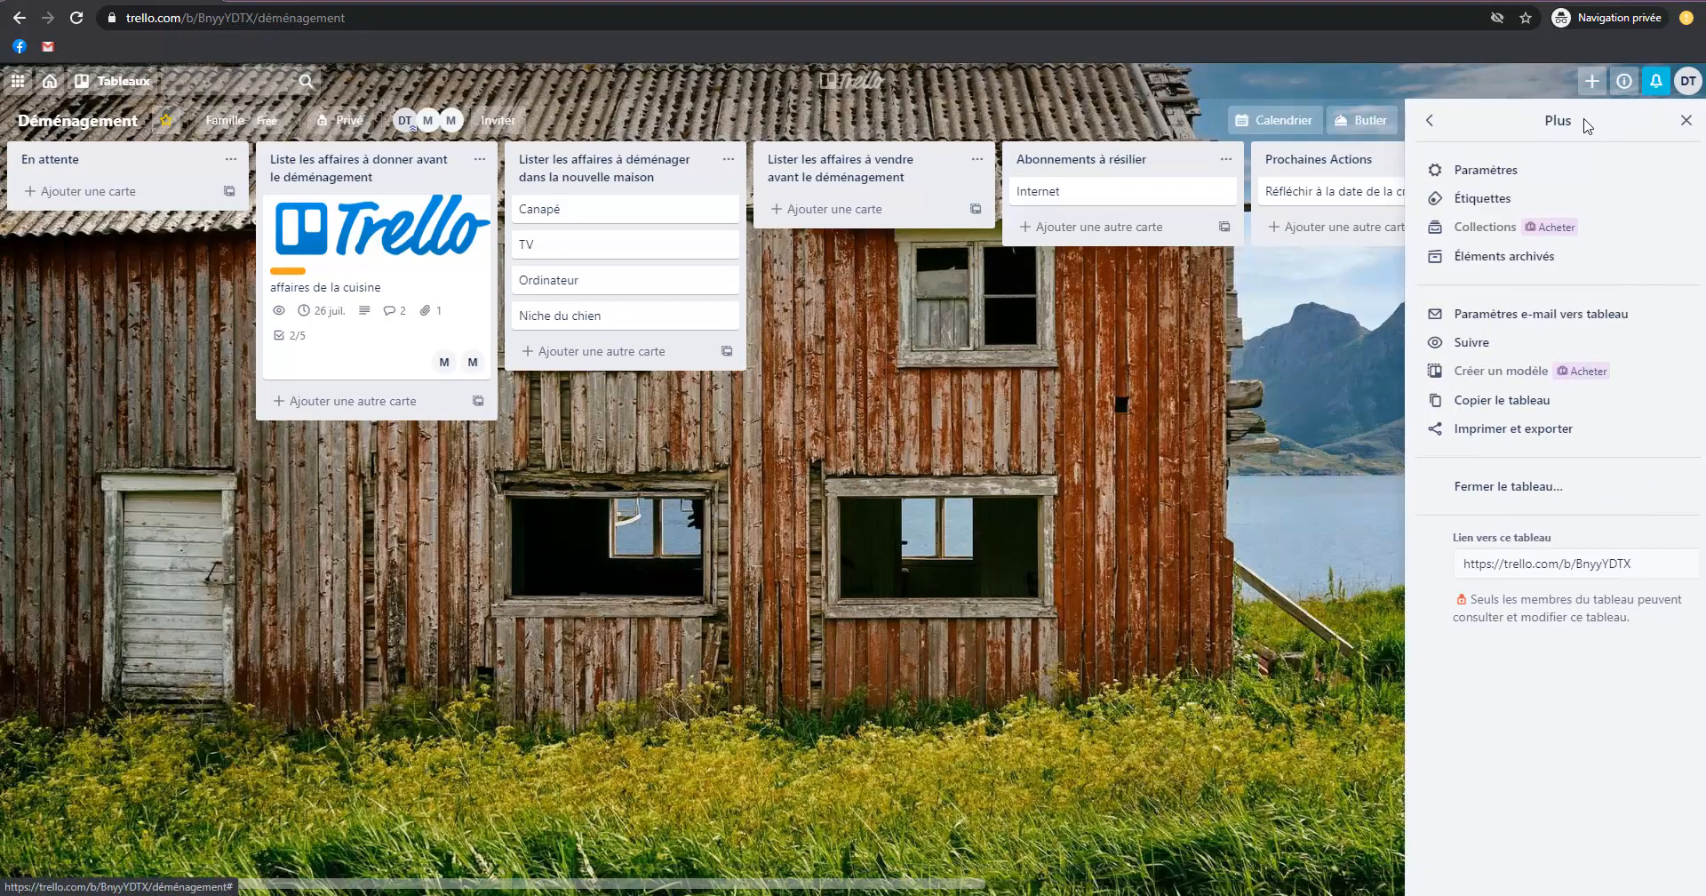
left_click(1521, 257)
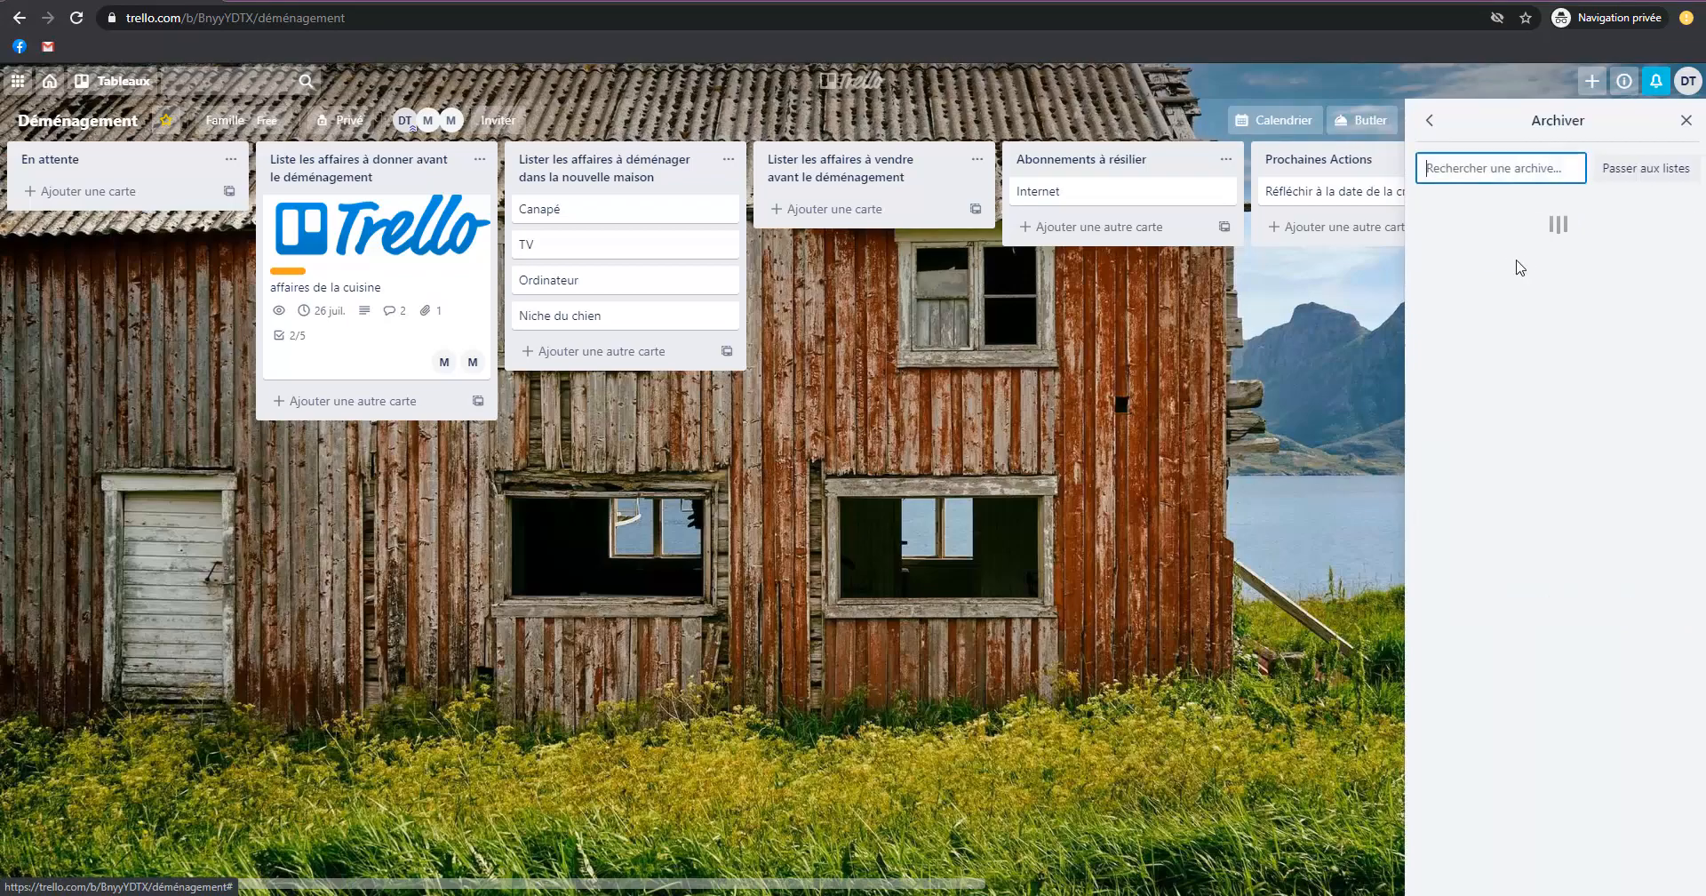
left_click(1288, 341)
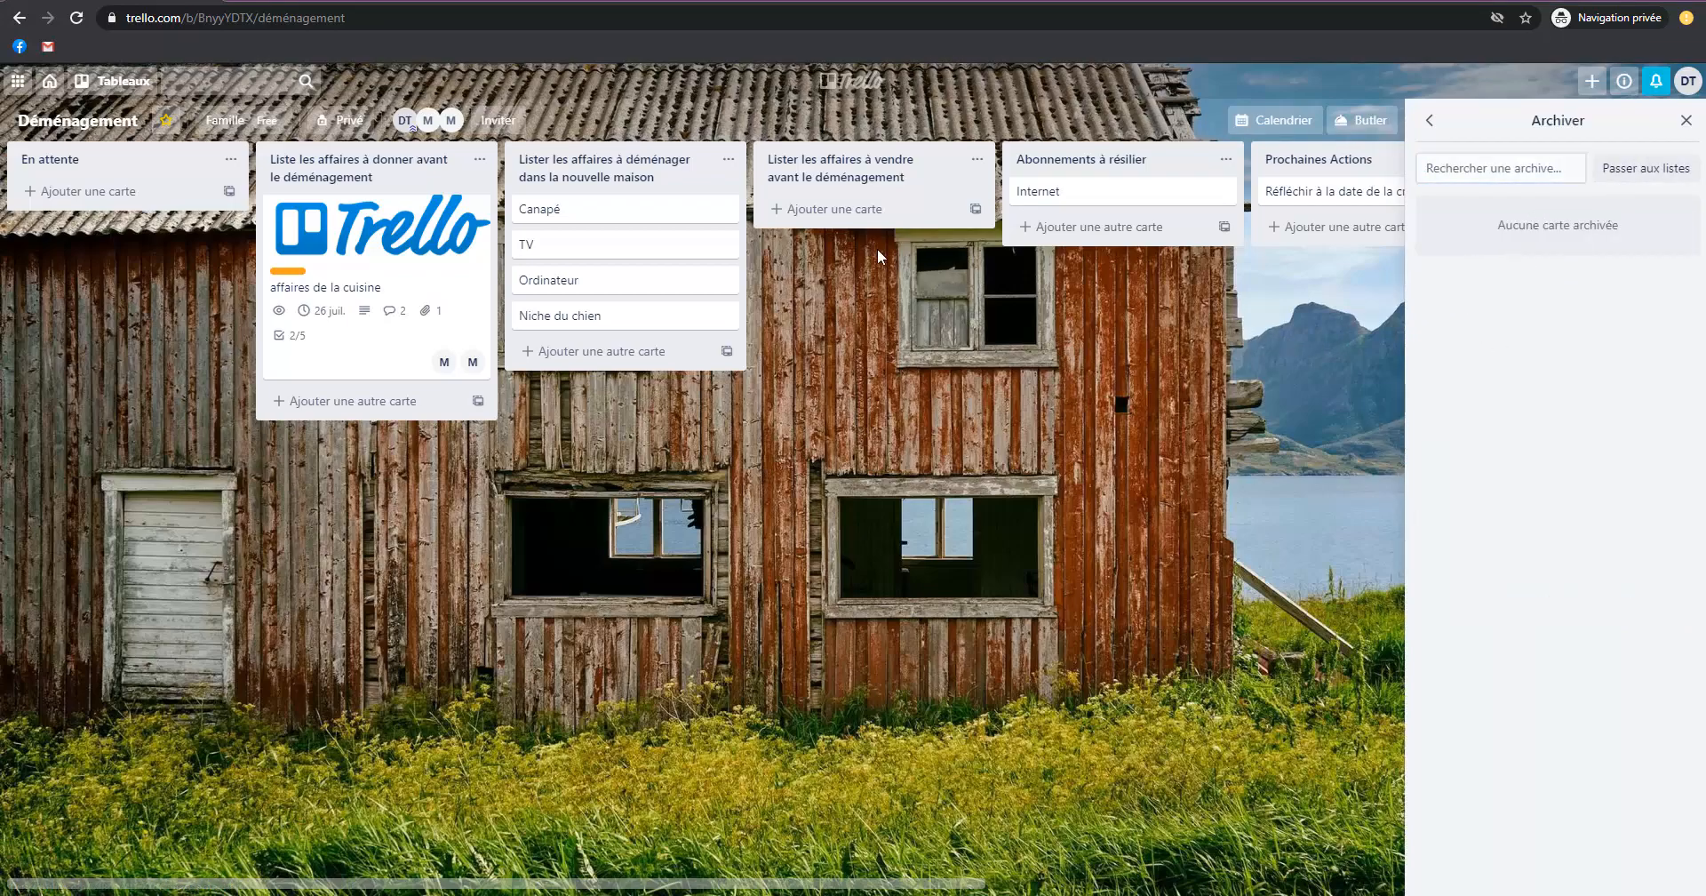
left_click(1686, 120)
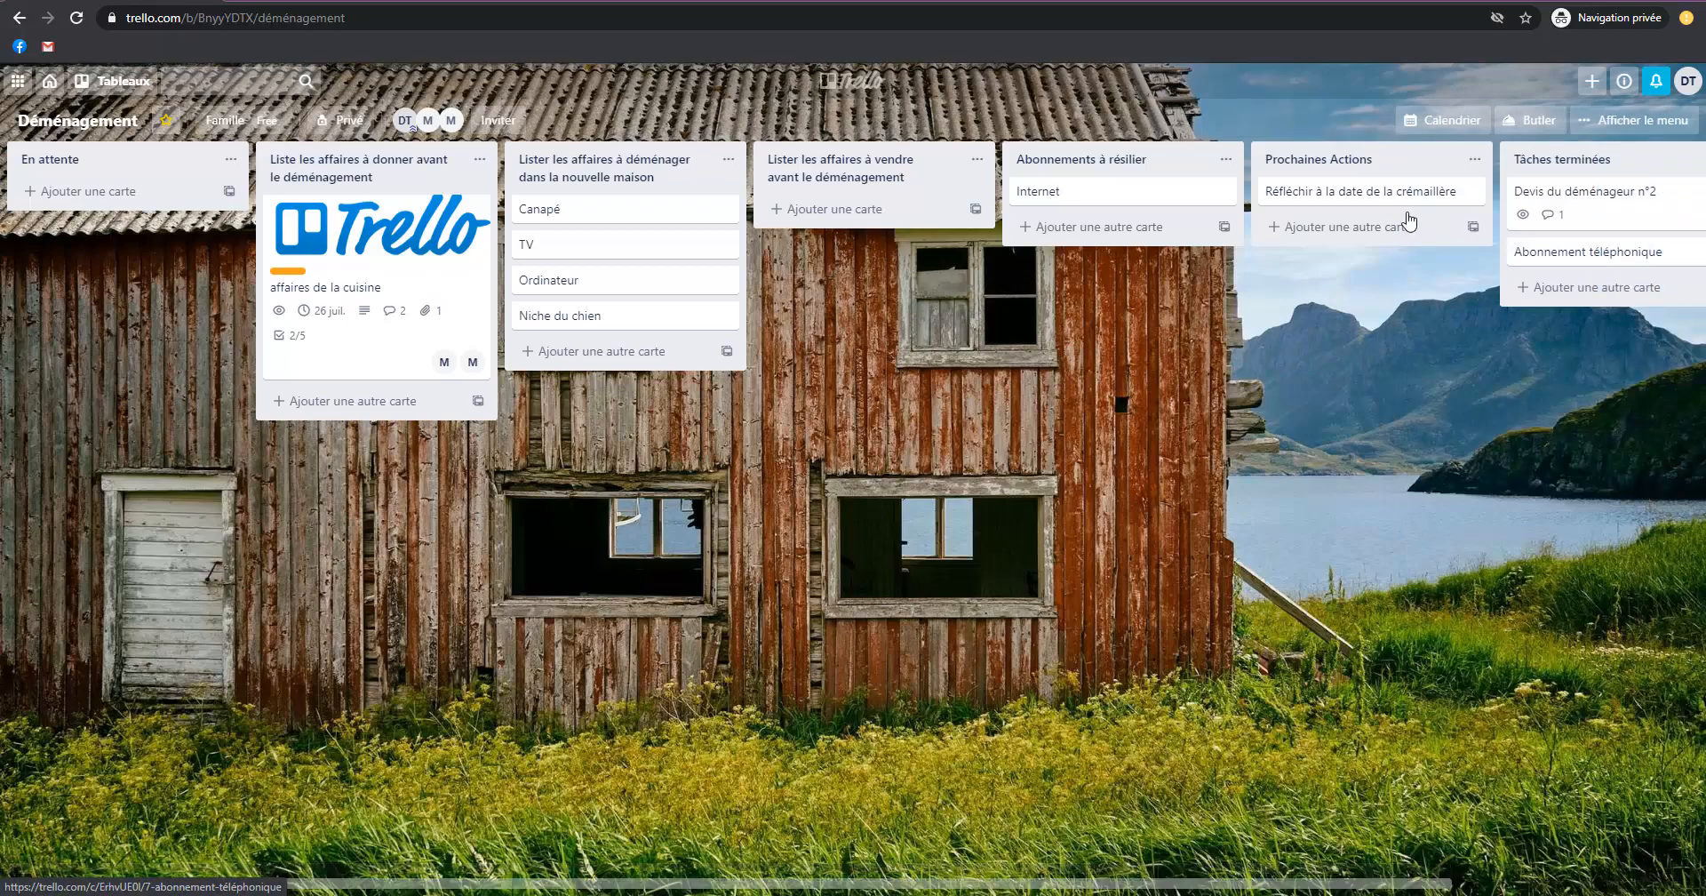
Archive the "Devis du déménageur n°2" card from "Tâches terminées" and the "Ordinateur" card from the list of belongings to move.
left_click(1603, 212)
left_click(1084, 842)
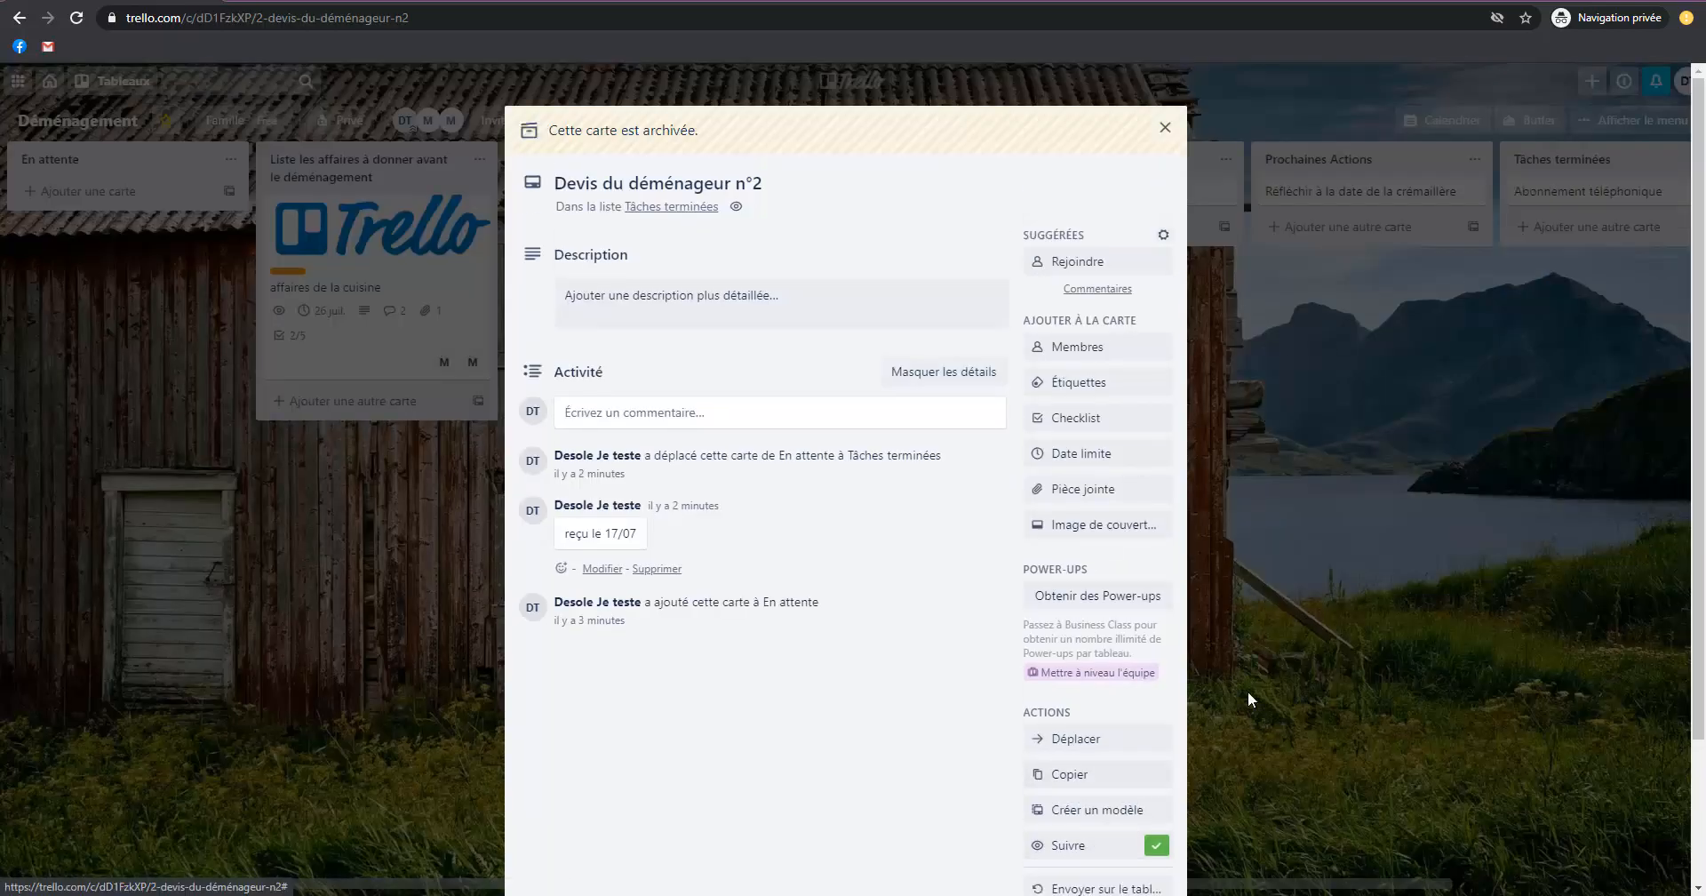
left_click(1213, 721)
left_click(570, 282)
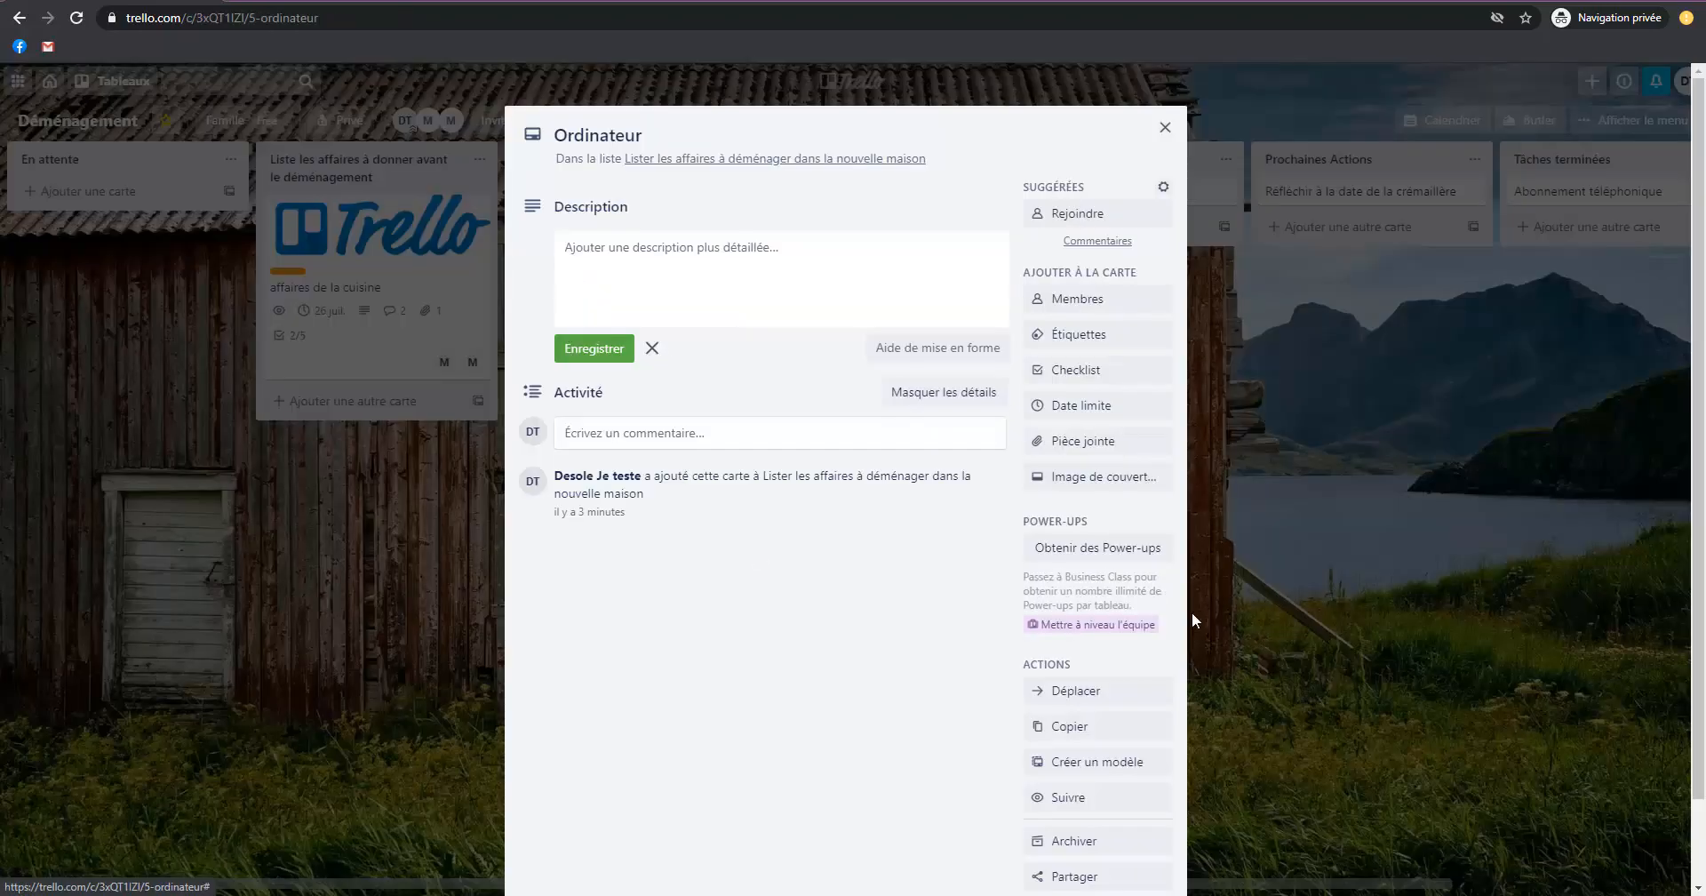
left_click(1095, 841)
left_click(1376, 537)
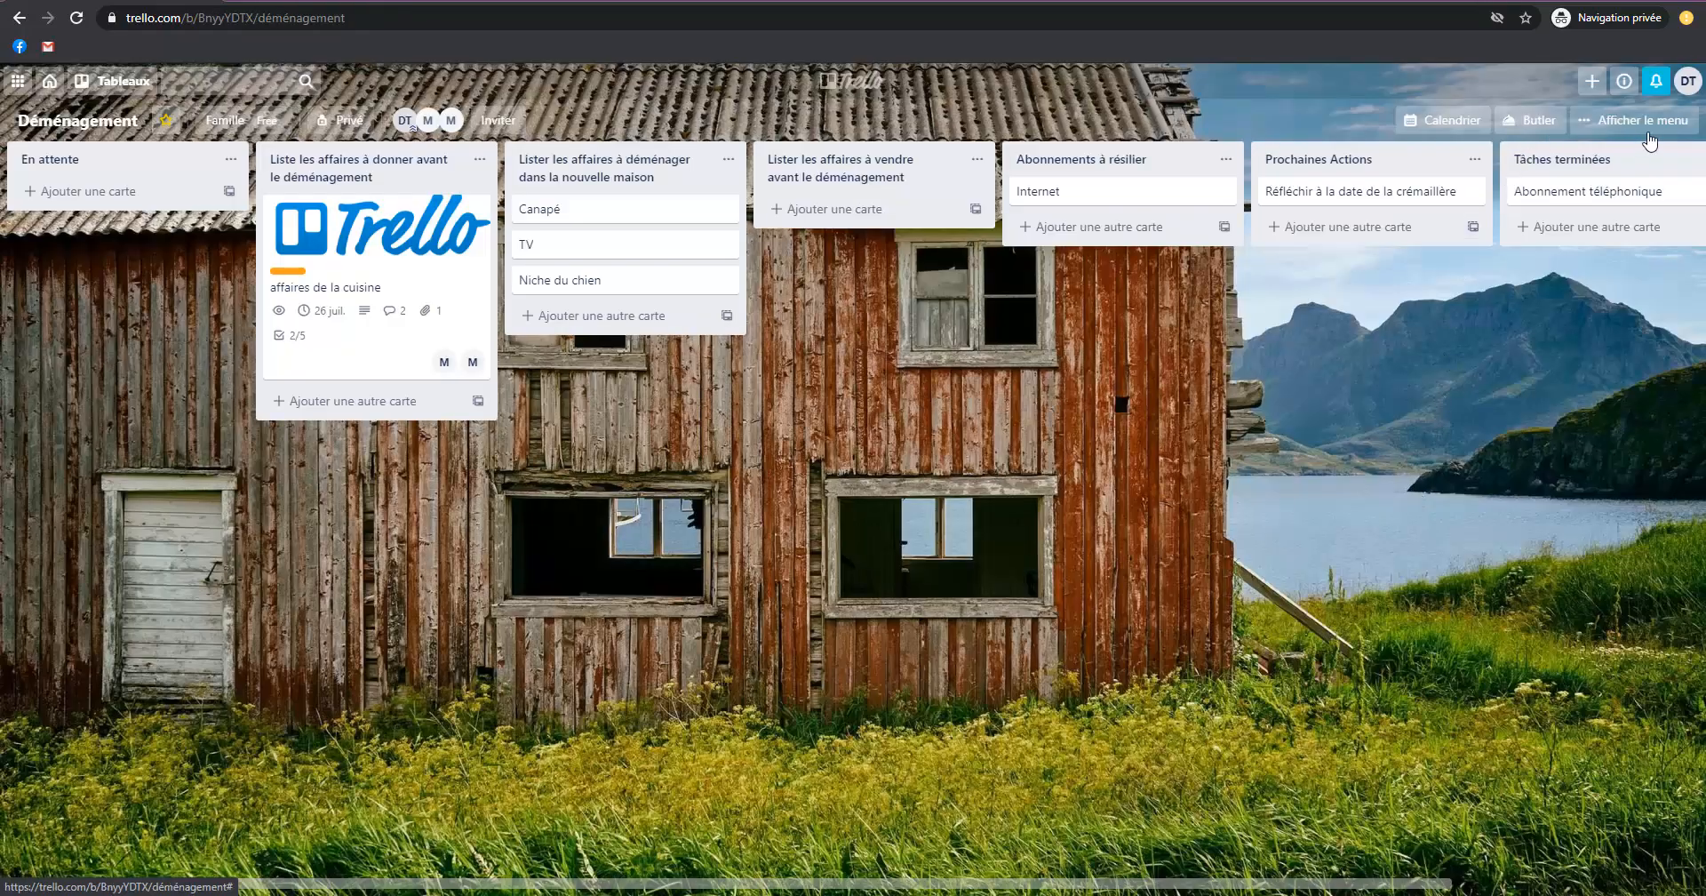
Check the board's archive again for the "Ordinateur" and "Devis du déménageur n°2" cards, and close it.
left_click(1634, 120)
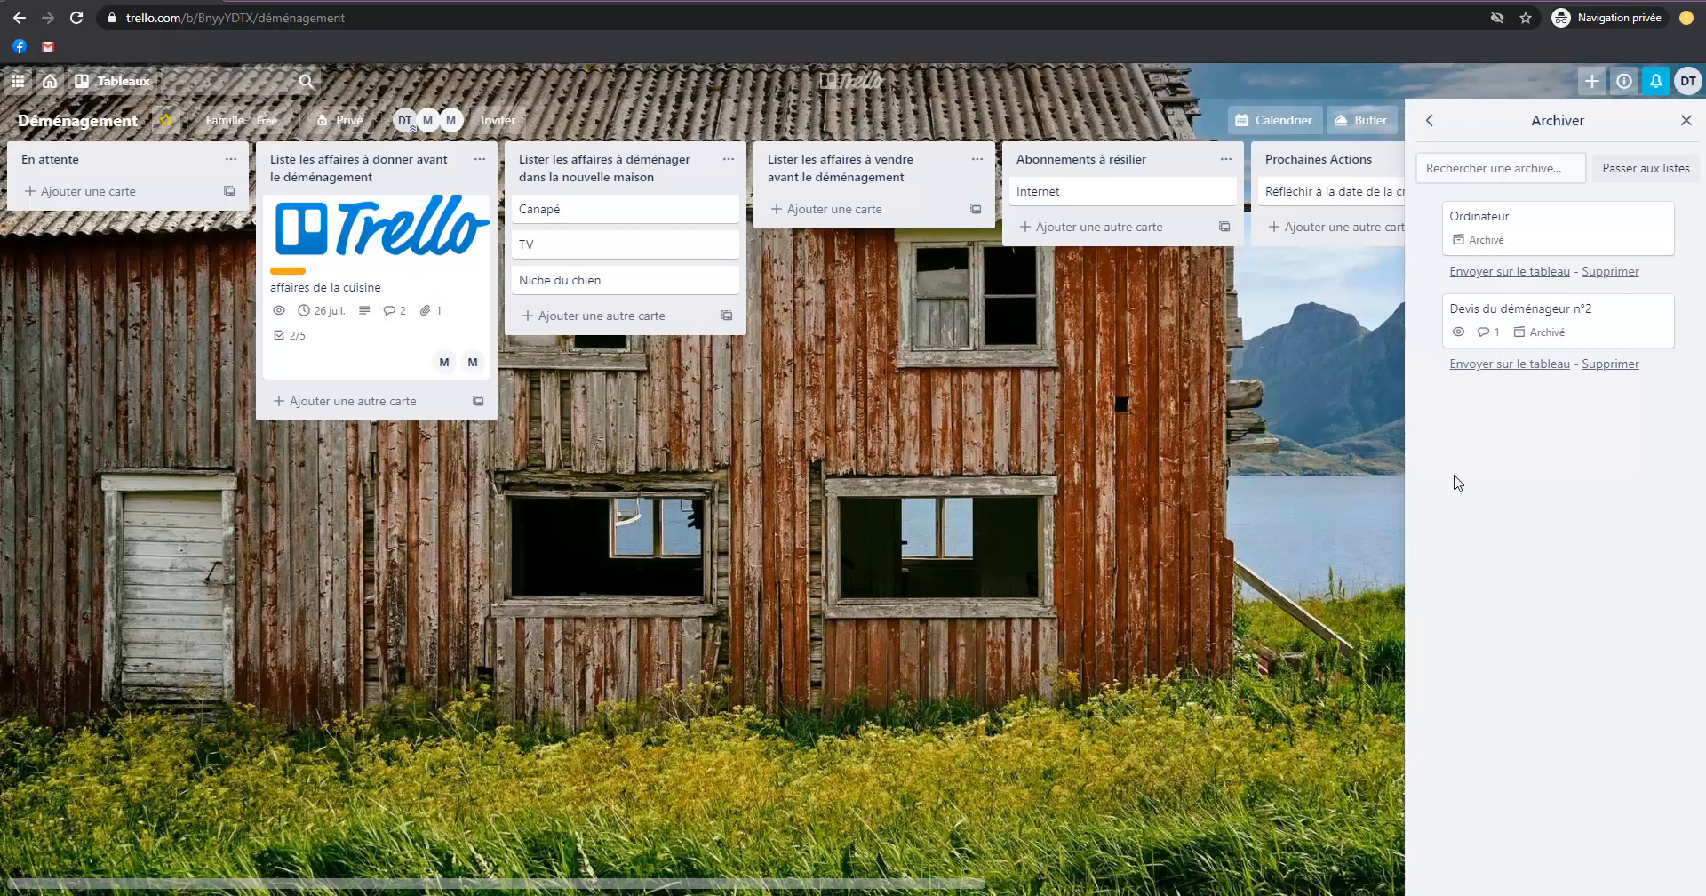
left_click(1686, 120)
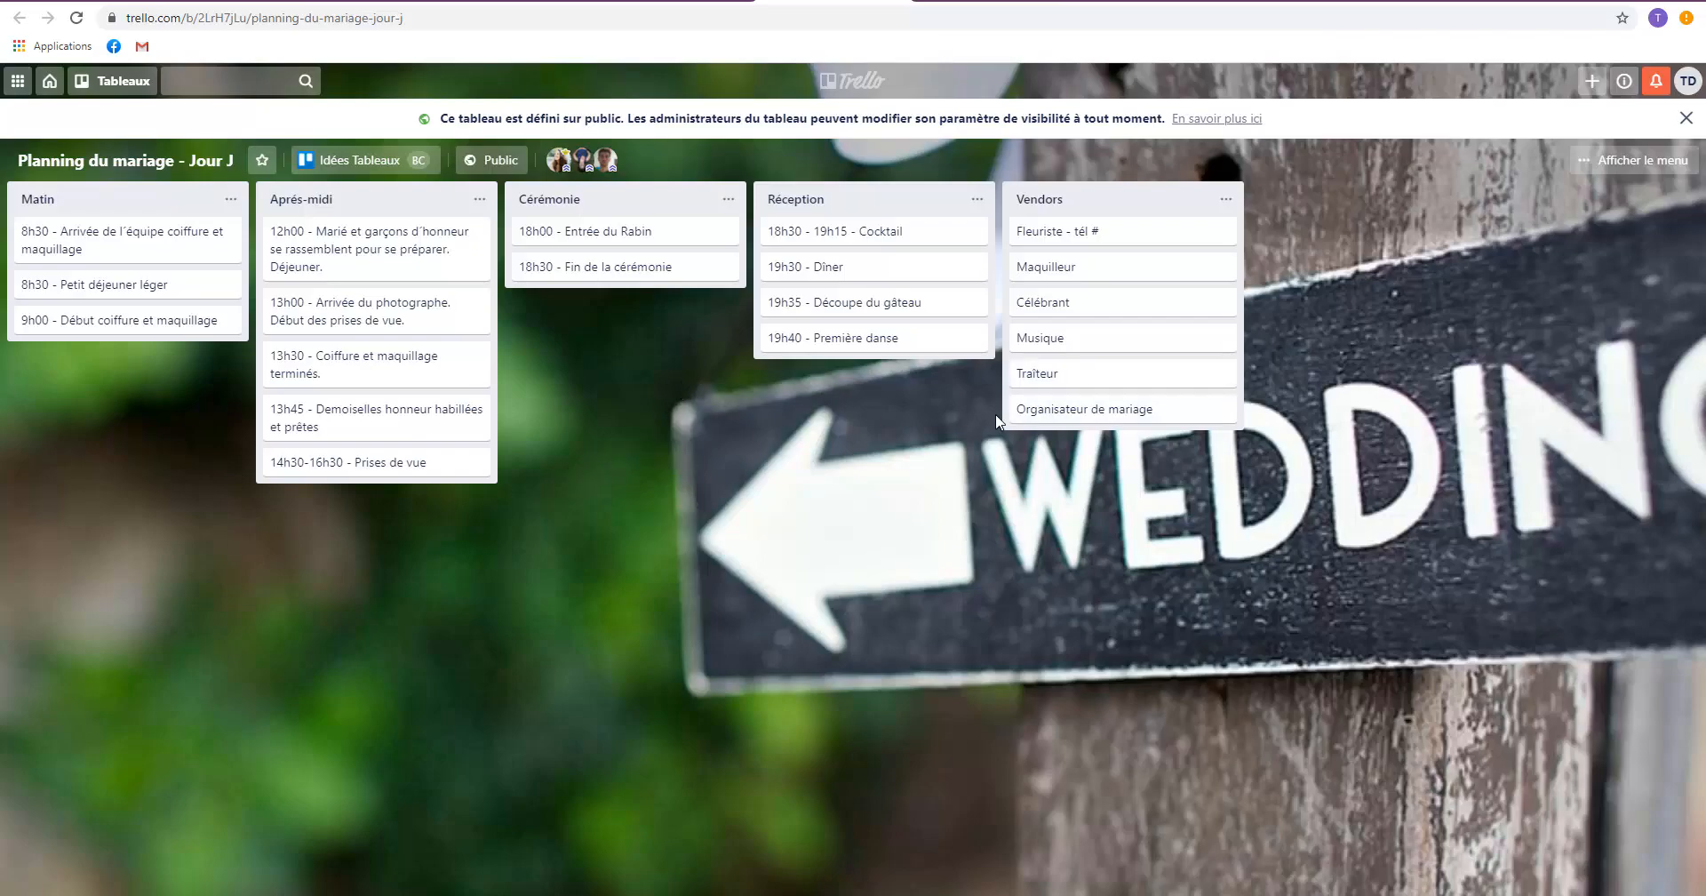
Switch to the "Vacances en Corse" board and view the three cards of "Informations générales", including the book checklist.
left_click(682, 1)
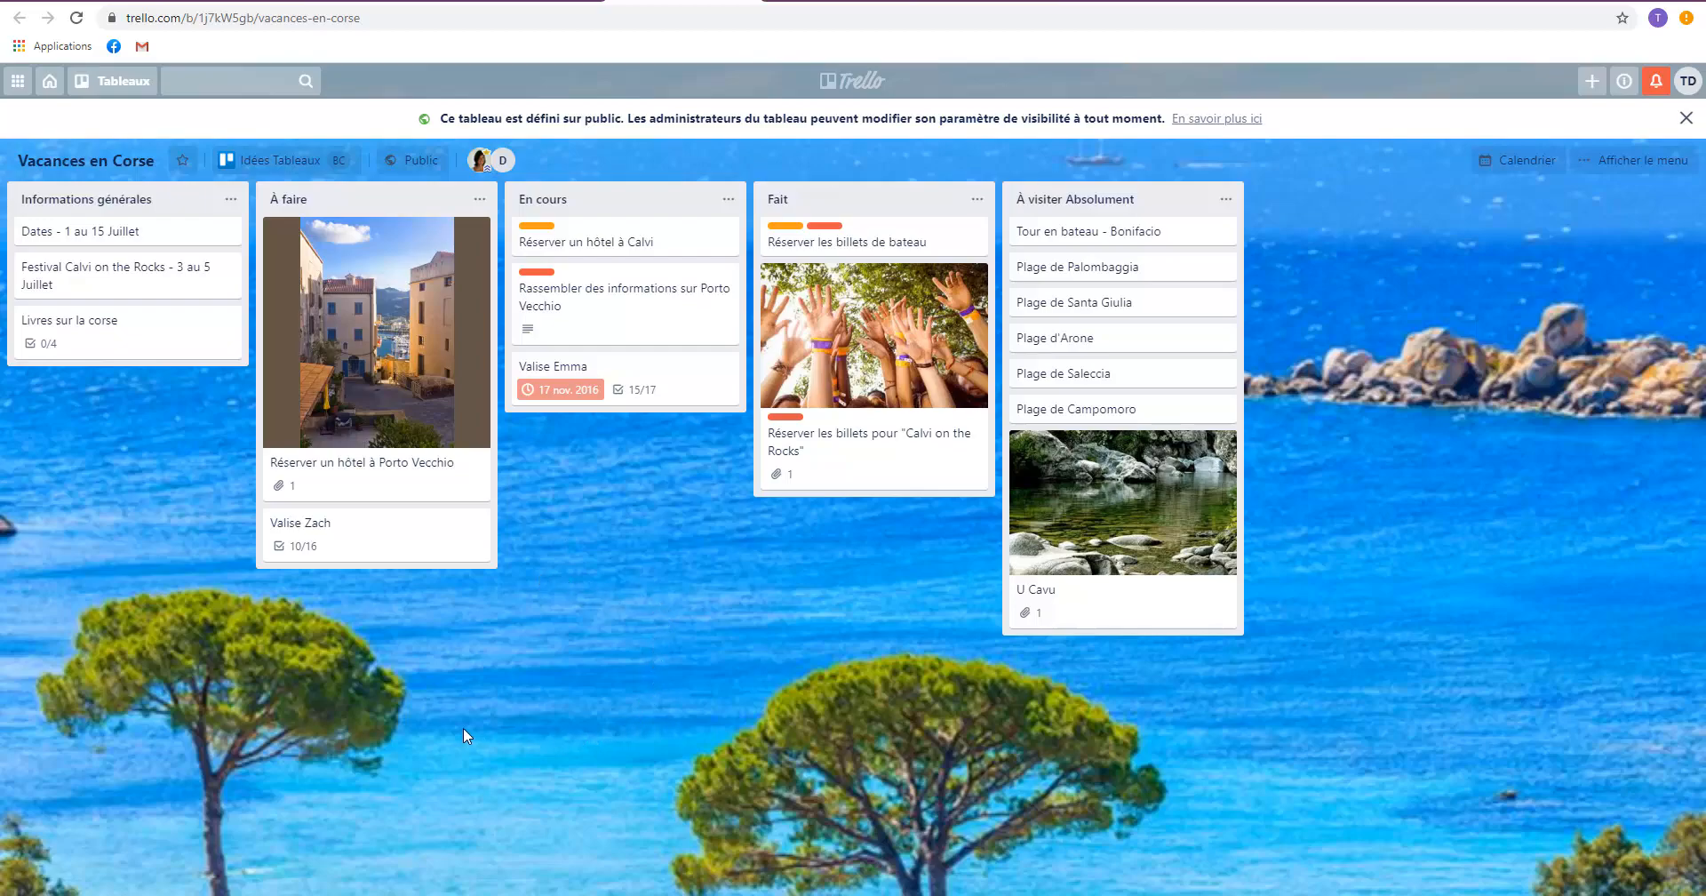
left_click(86, 233)
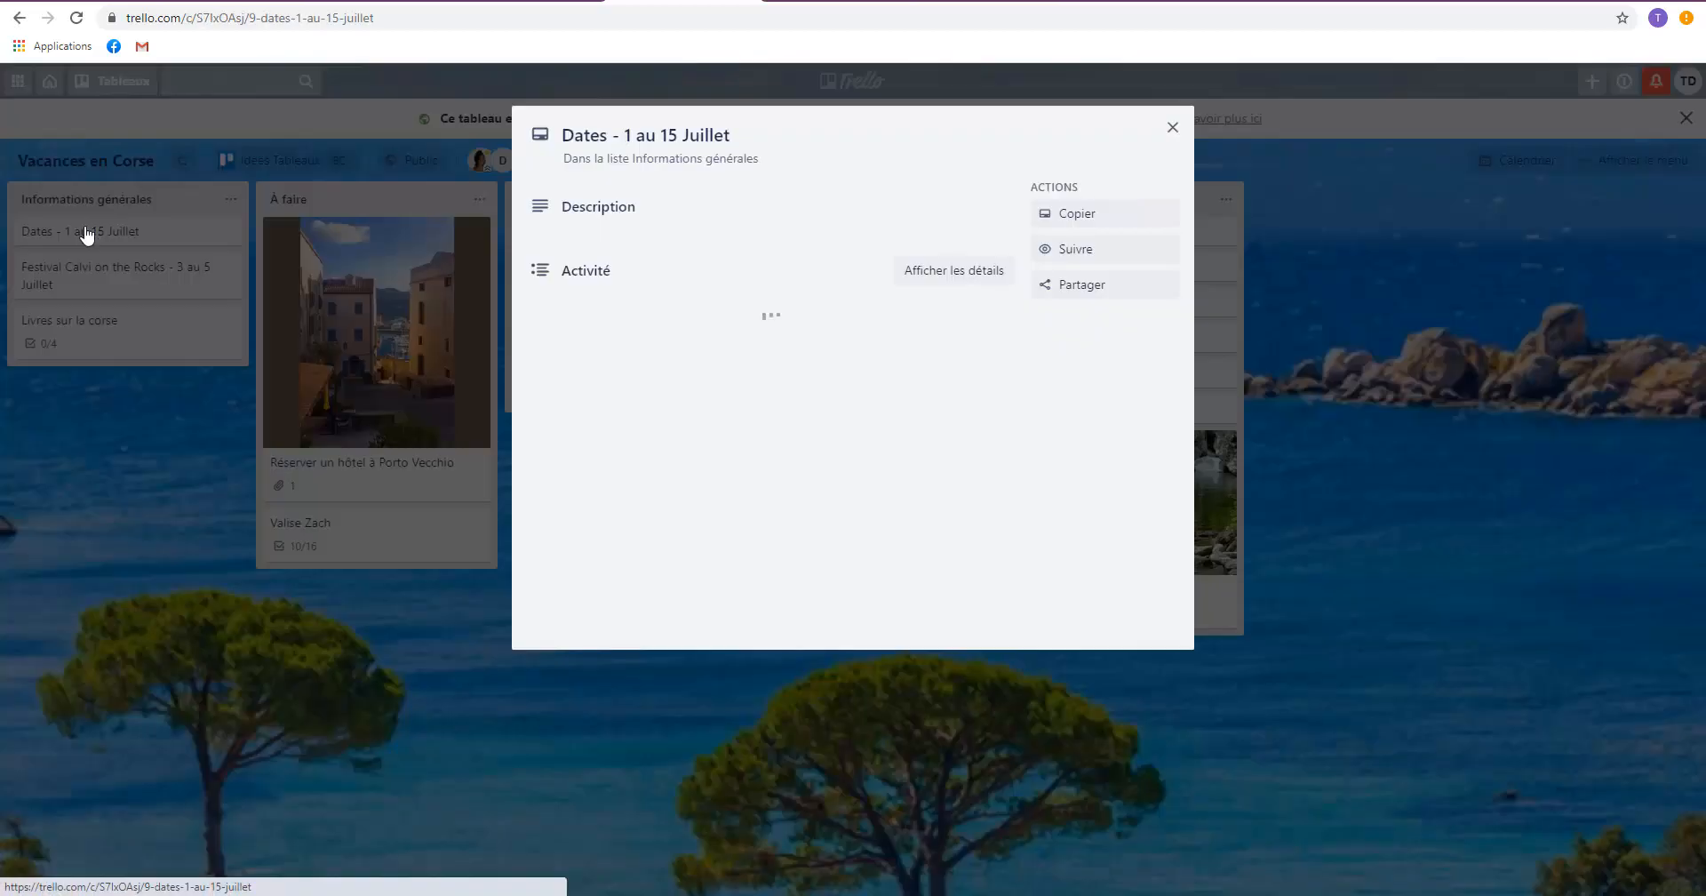
left_click(209, 512)
left_click(104, 284)
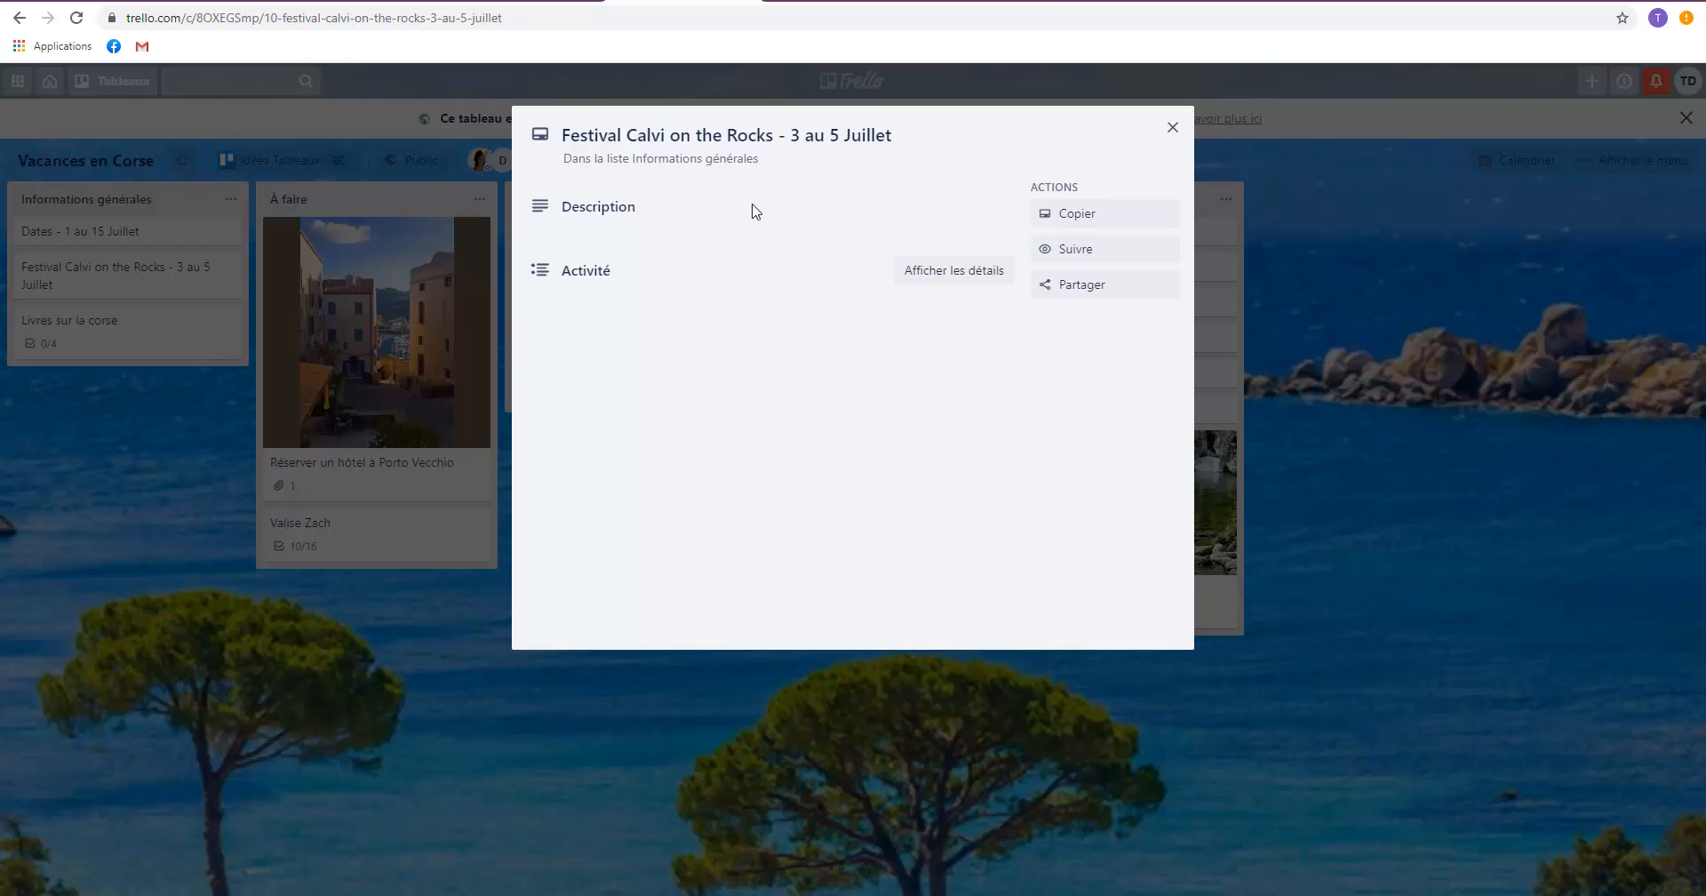
left_click(46, 534)
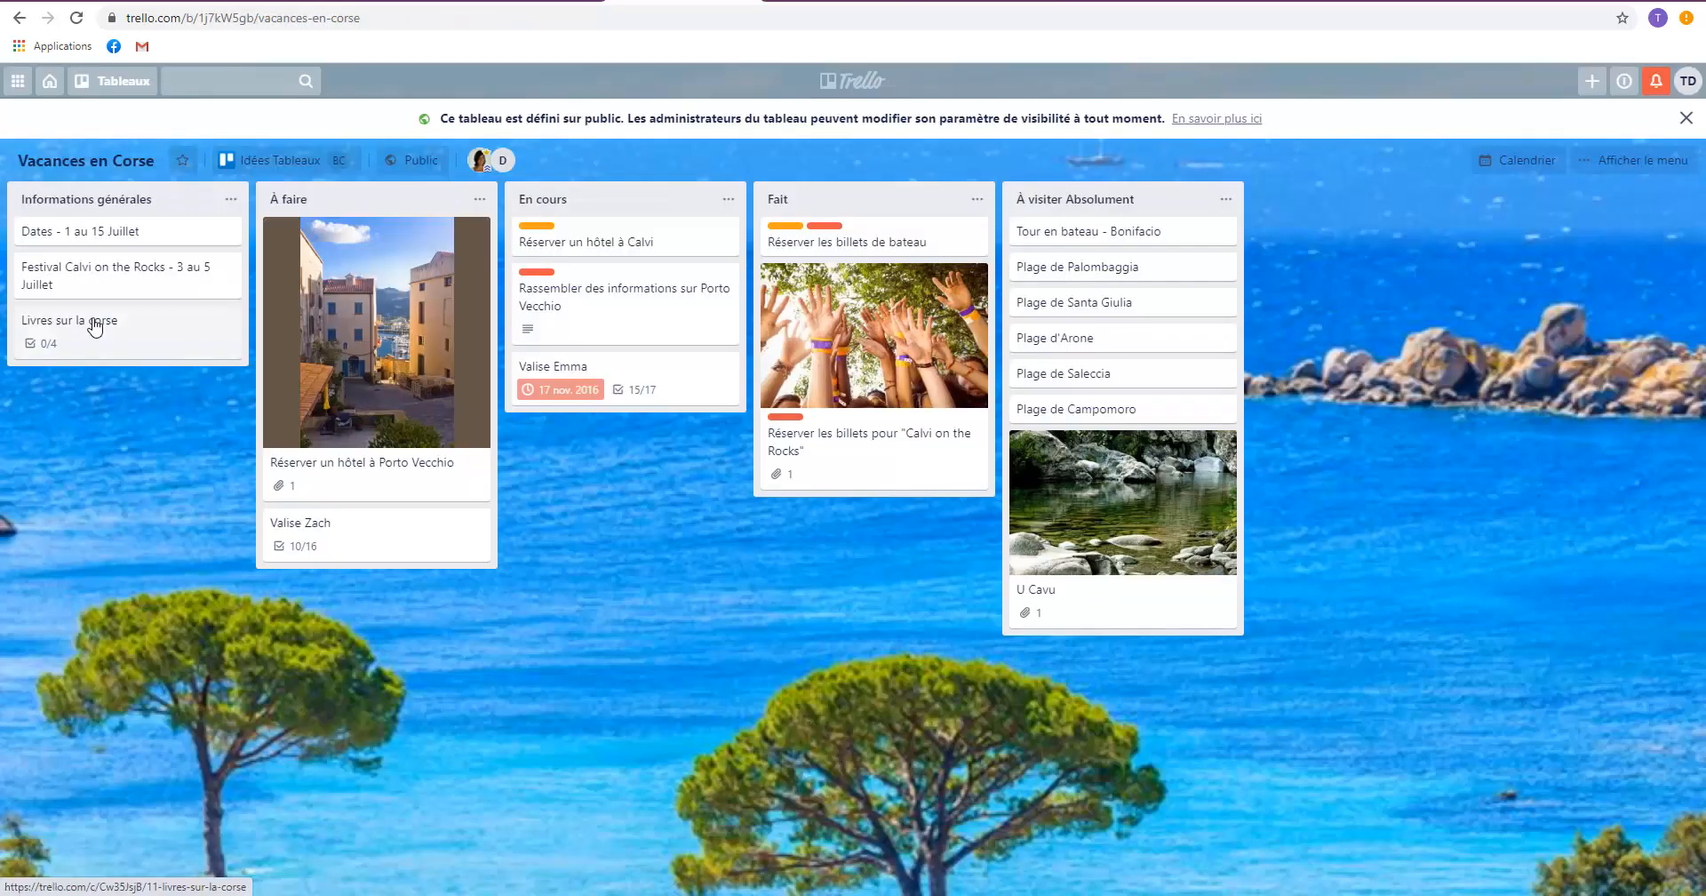
left_click(82, 321)
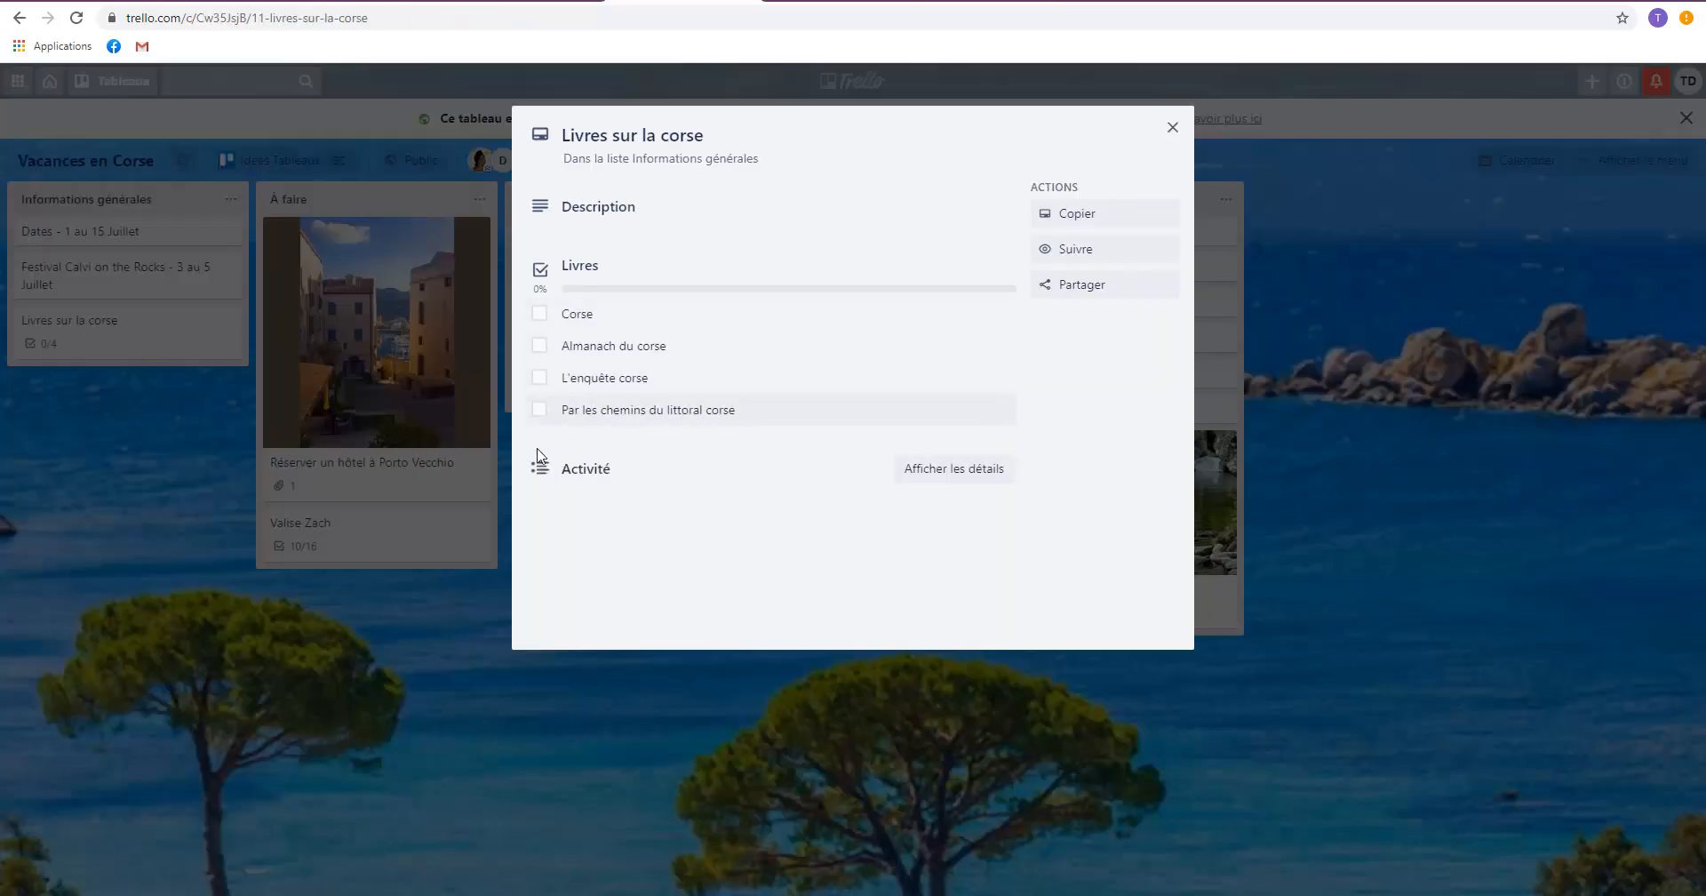
left_click(202, 561)
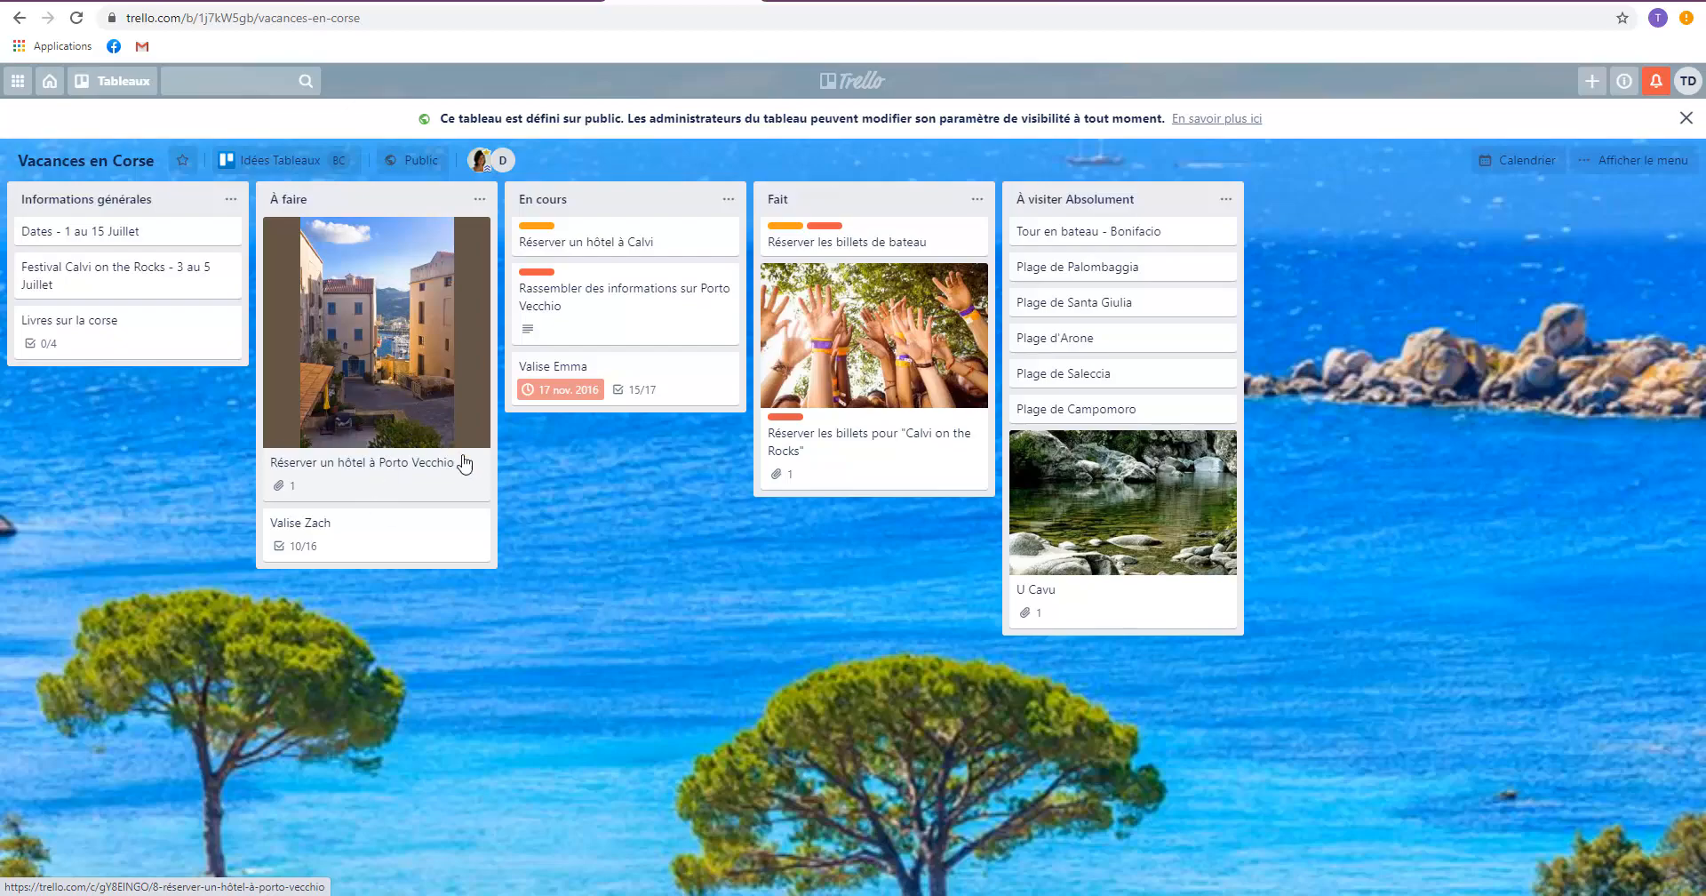
View the packing checklists of the "Valise" cards in the "À faire" and "En cours" lists.
left_click(310, 526)
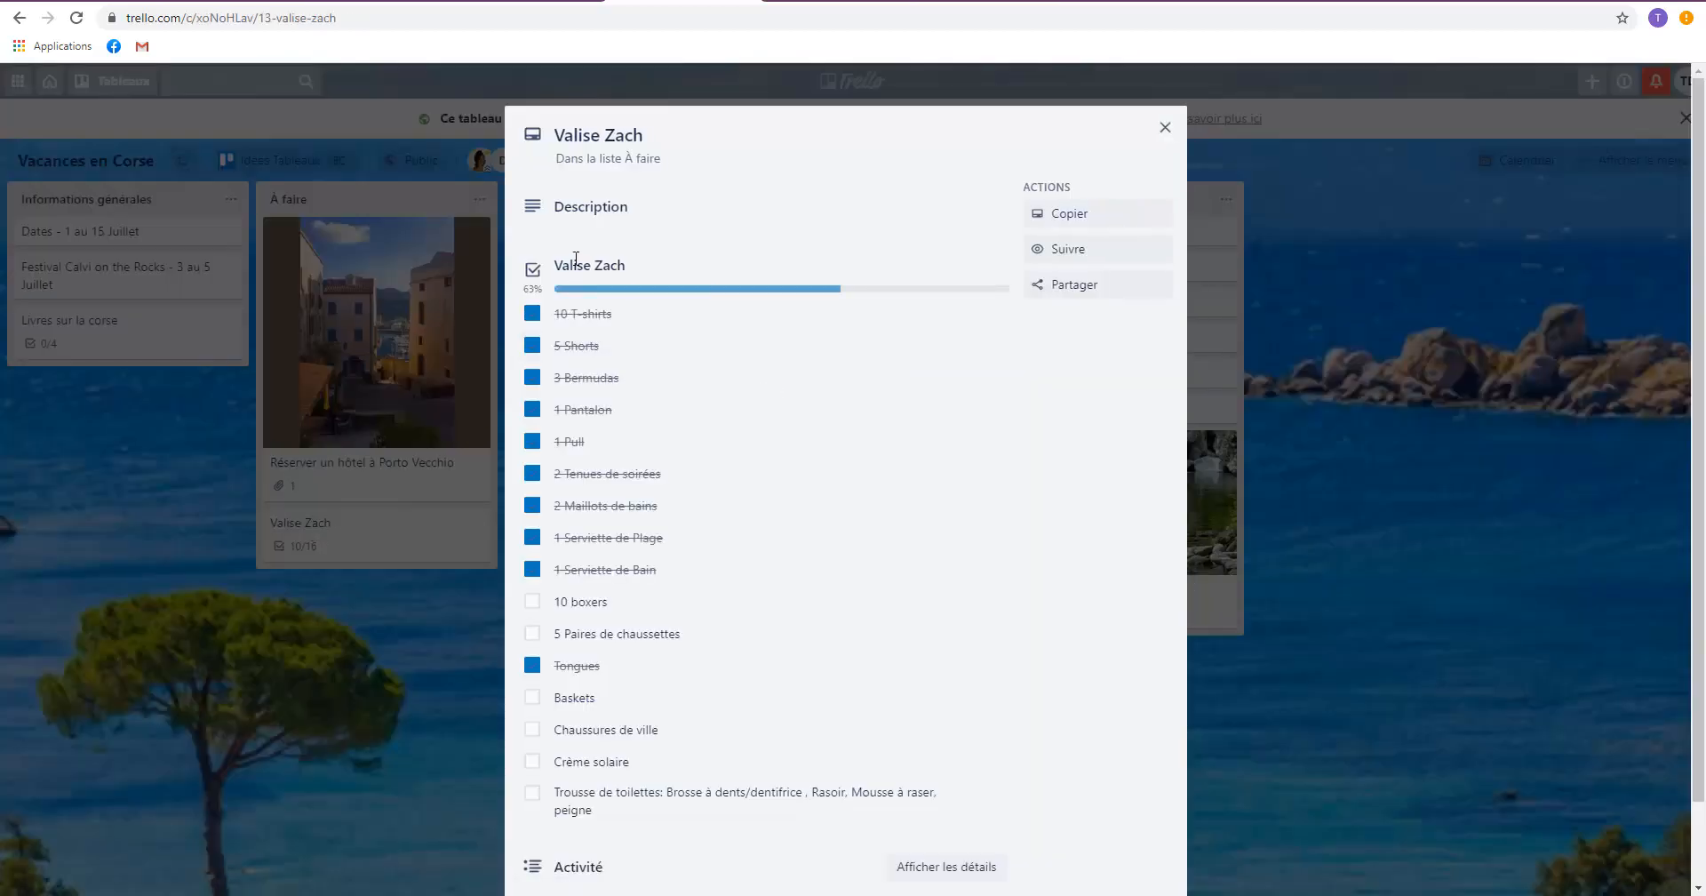
scroll(573, 675, "down", 1)
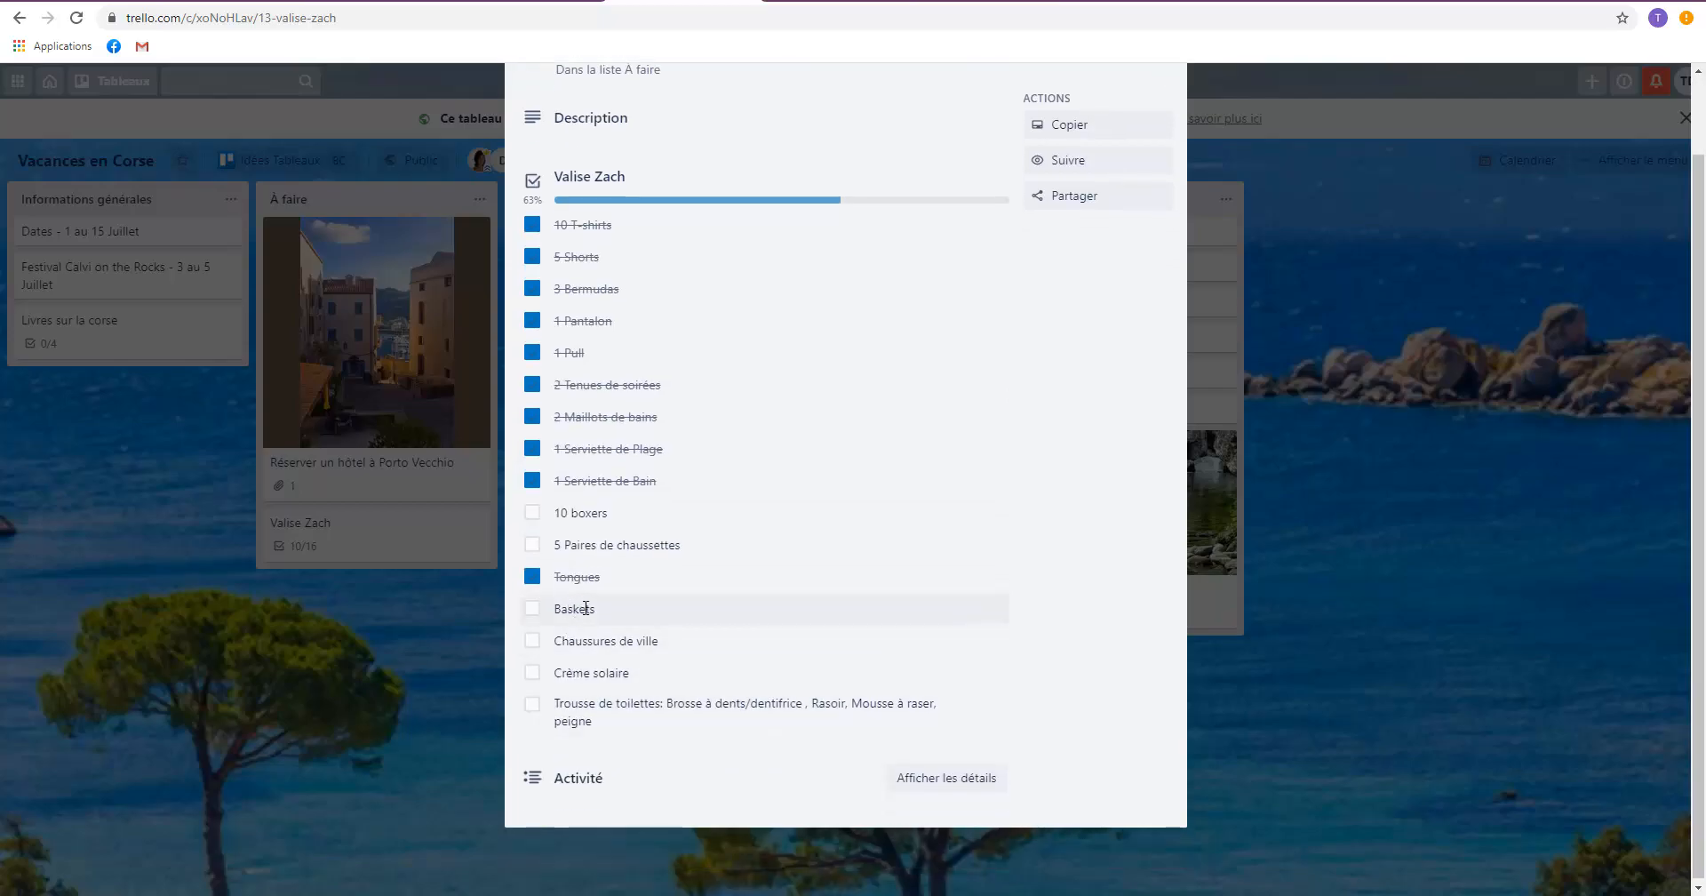
left_click(321, 732)
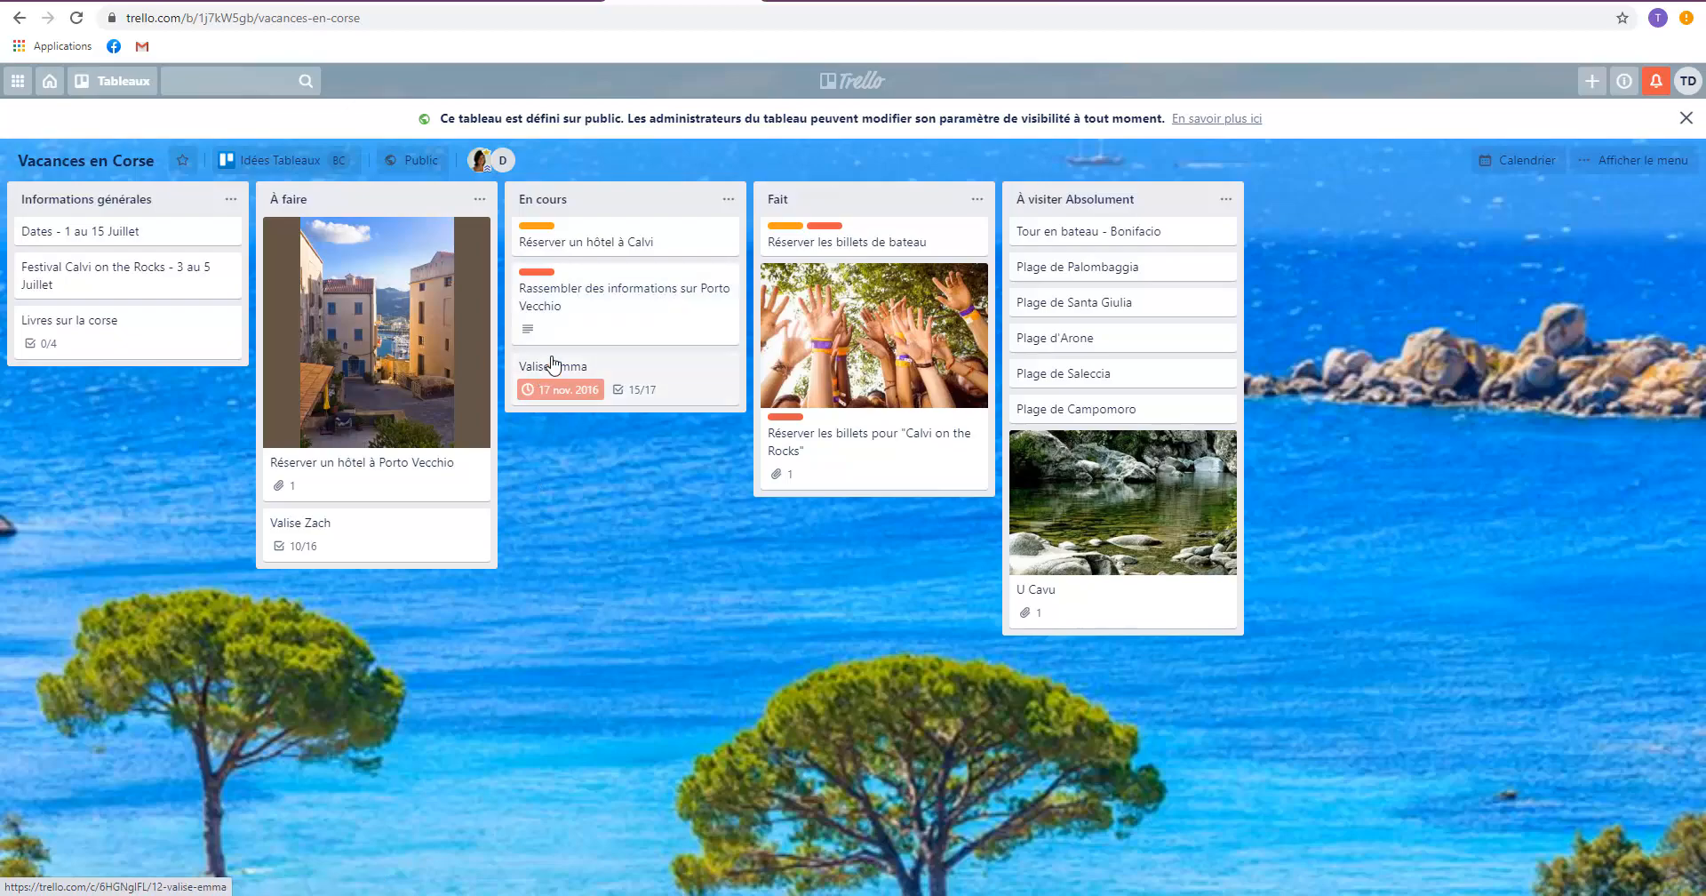
left_click(574, 380)
scroll(506, 755, "down", 3)
left_click(462, 520)
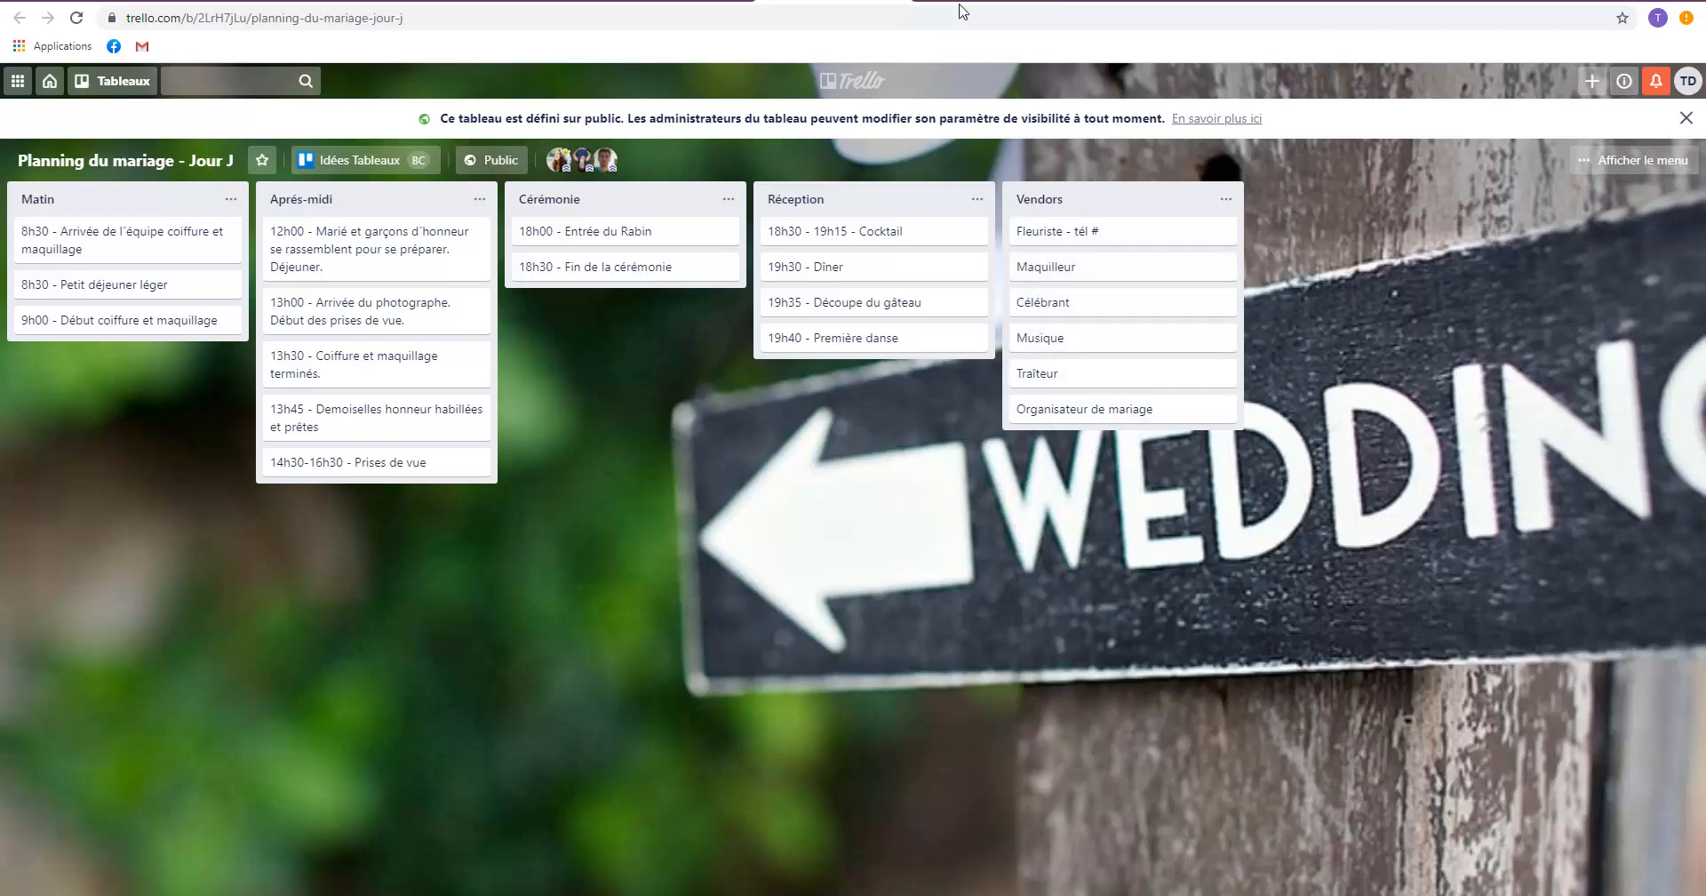
Look over the "Brainstorming de Marketing" board and the birthday party board, across to its "Planning" list.
left_click(983, 2)
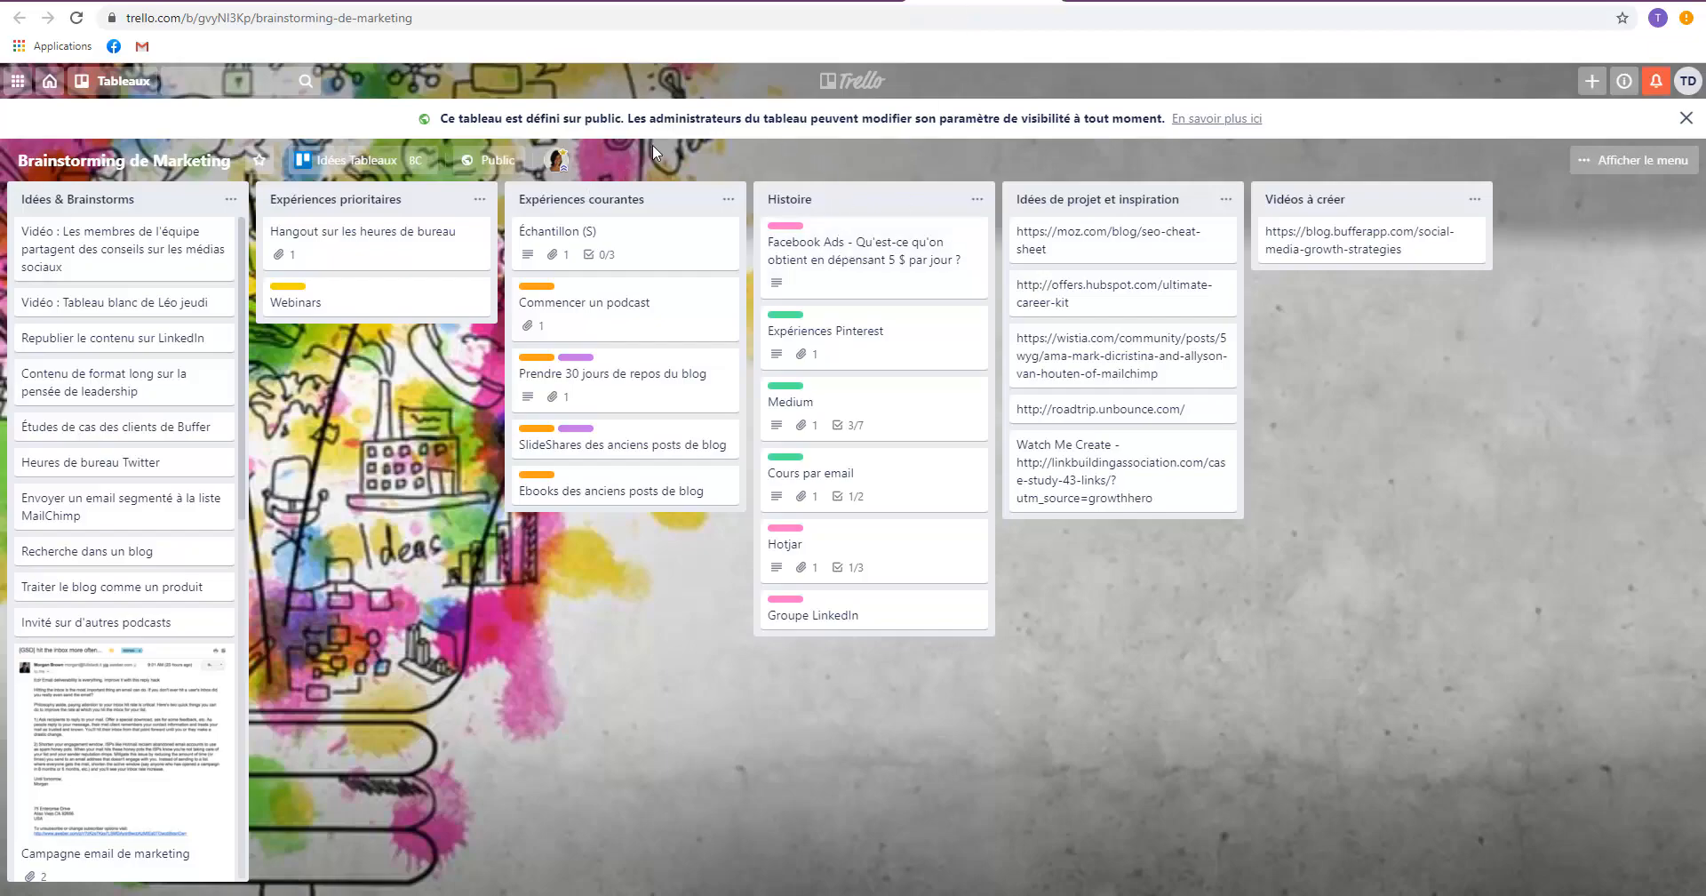
left_click(1686, 118)
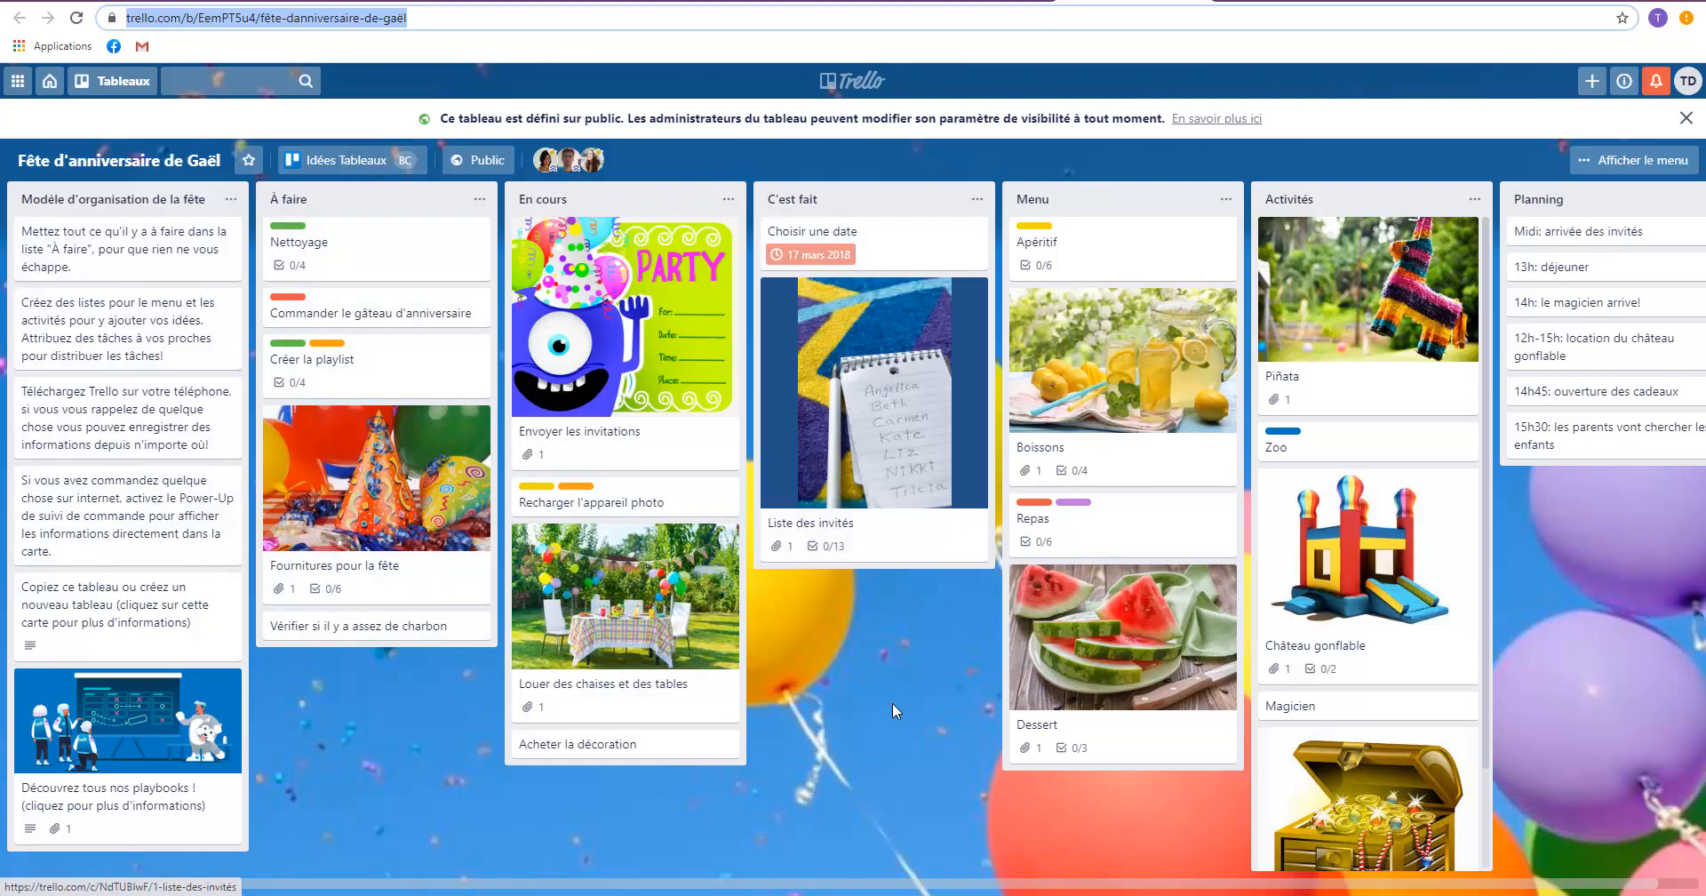
left_click_drag(892, 692, 810, 735)
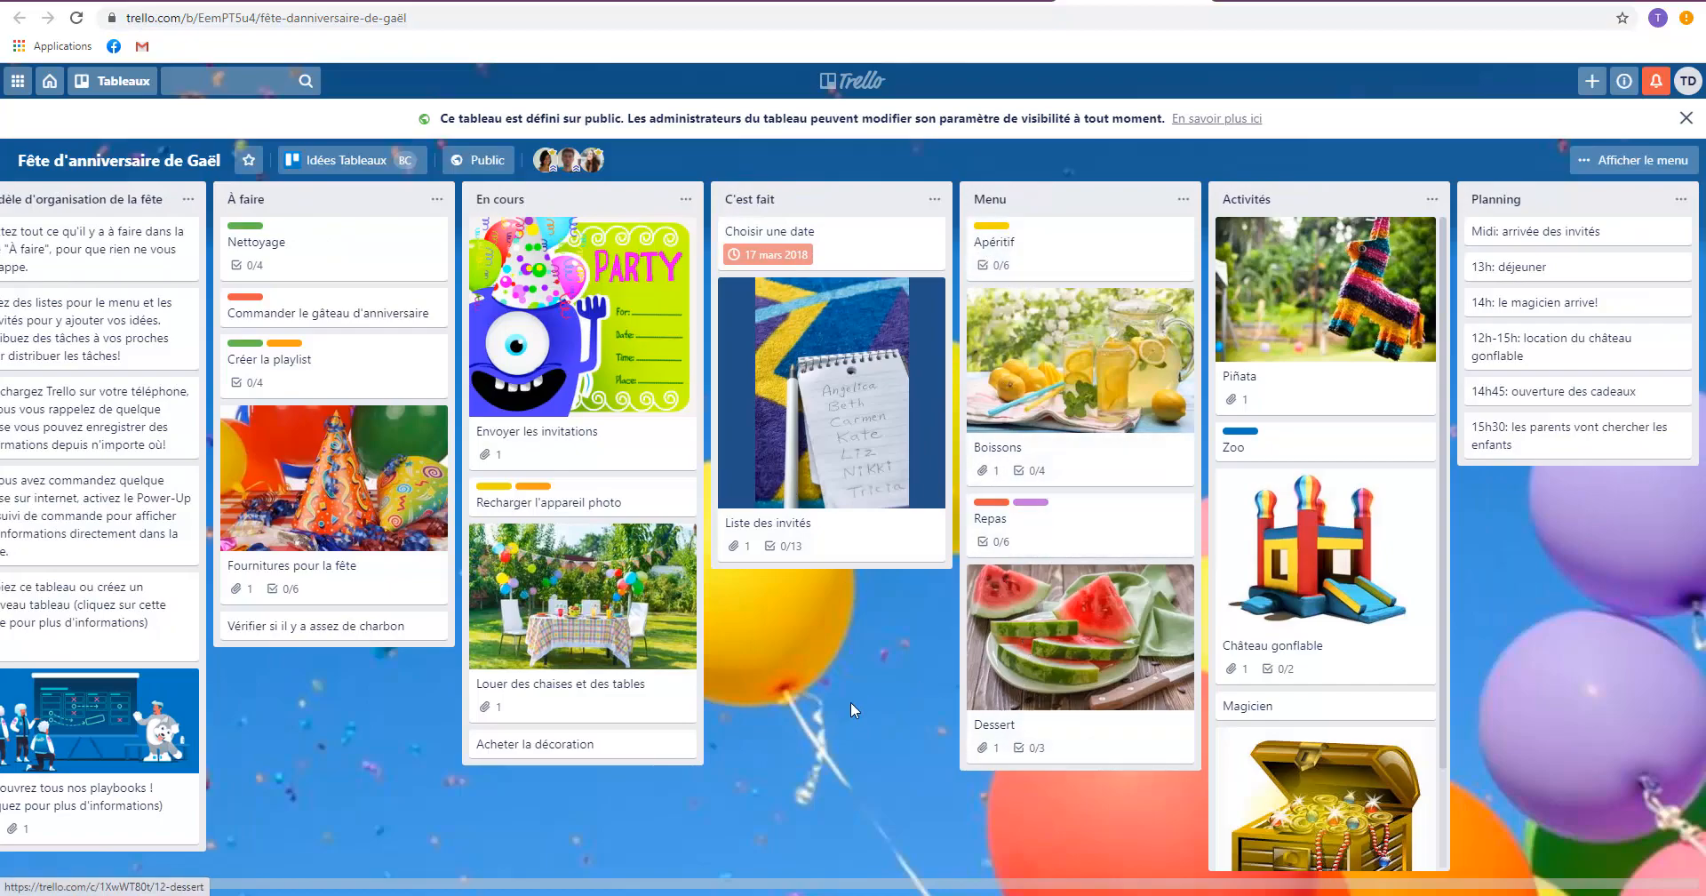
scroll(1325, 559, "down", 3)
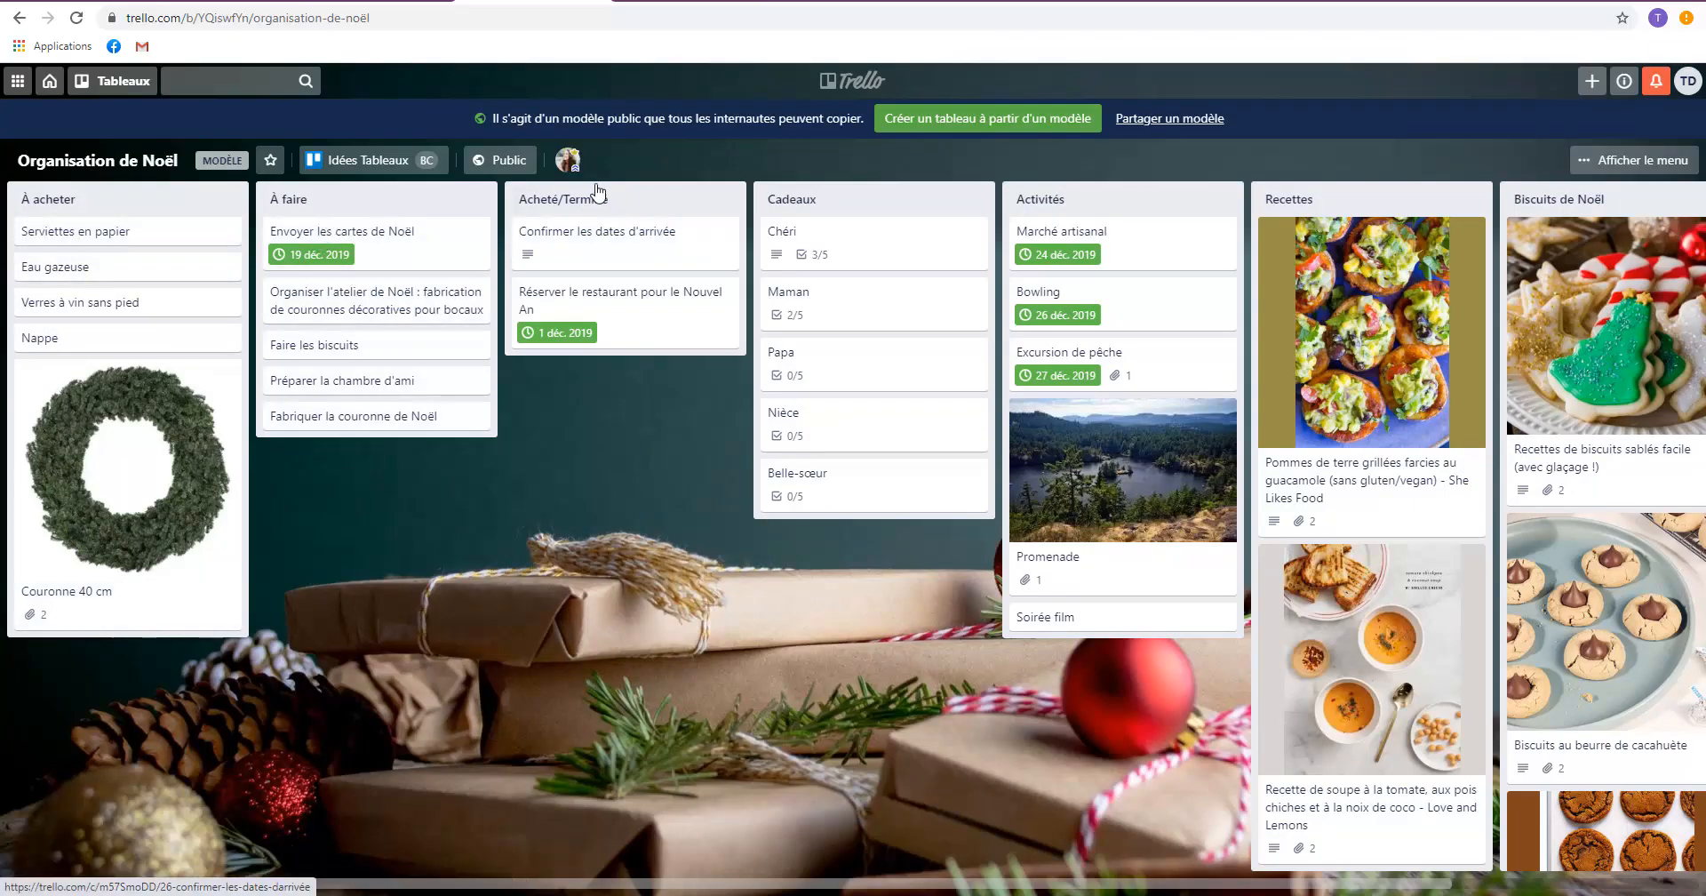
On the "Organisation de Noël" board, view the "Chéri" gift card and the guacamole potato recipe card with its linked web page.
left_click(842, 252)
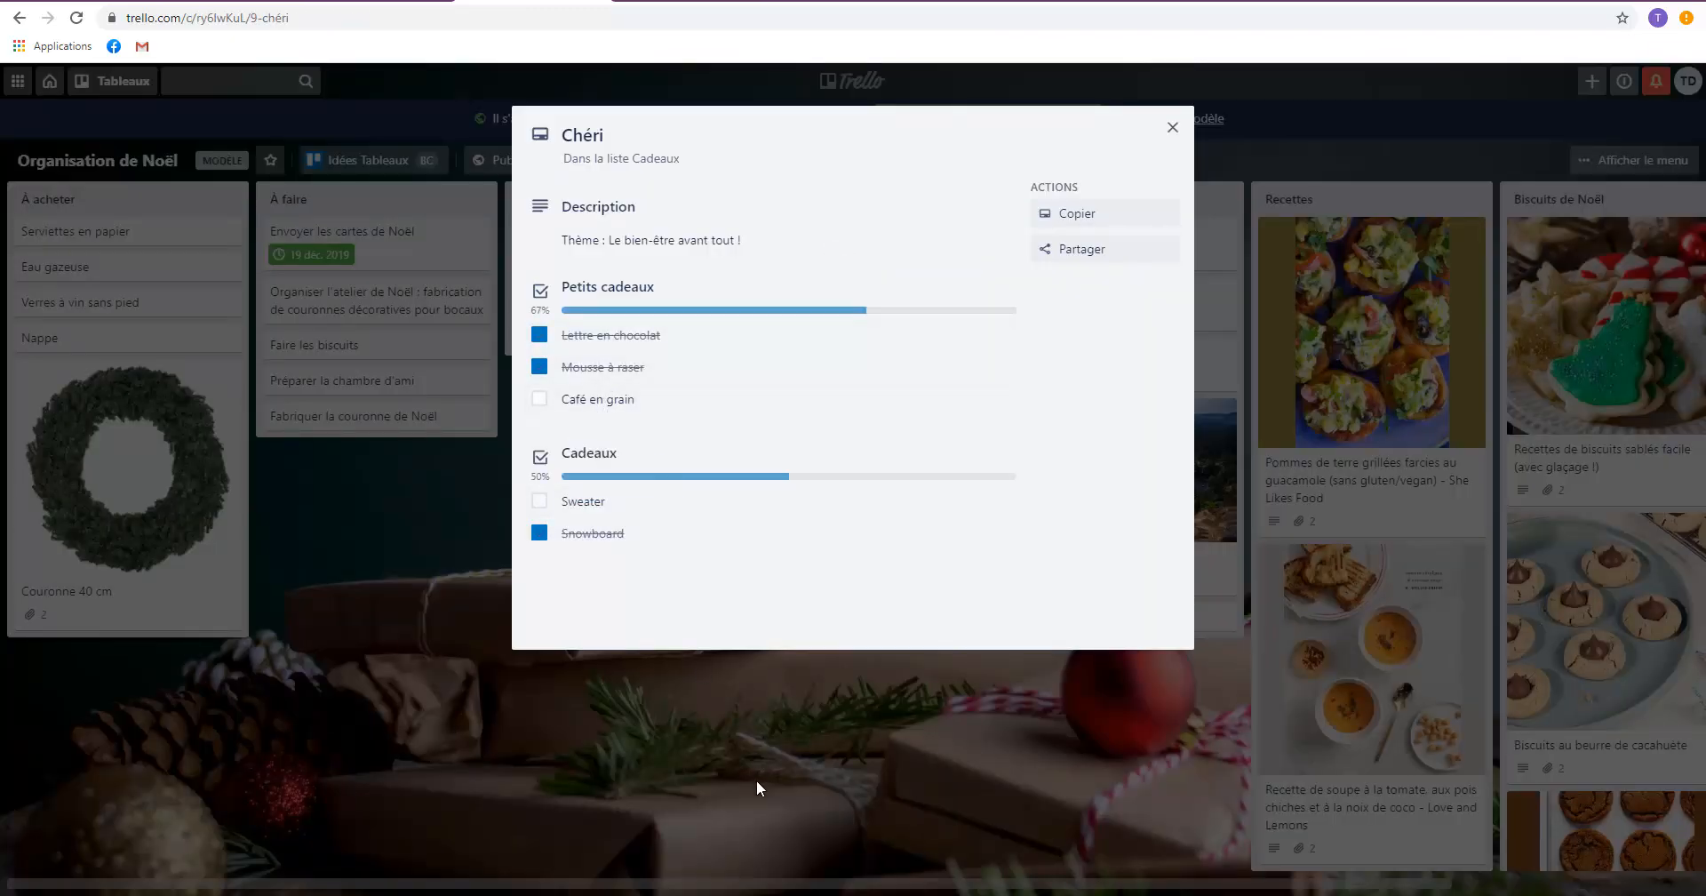
left_click(757, 788)
left_click(1321, 357)
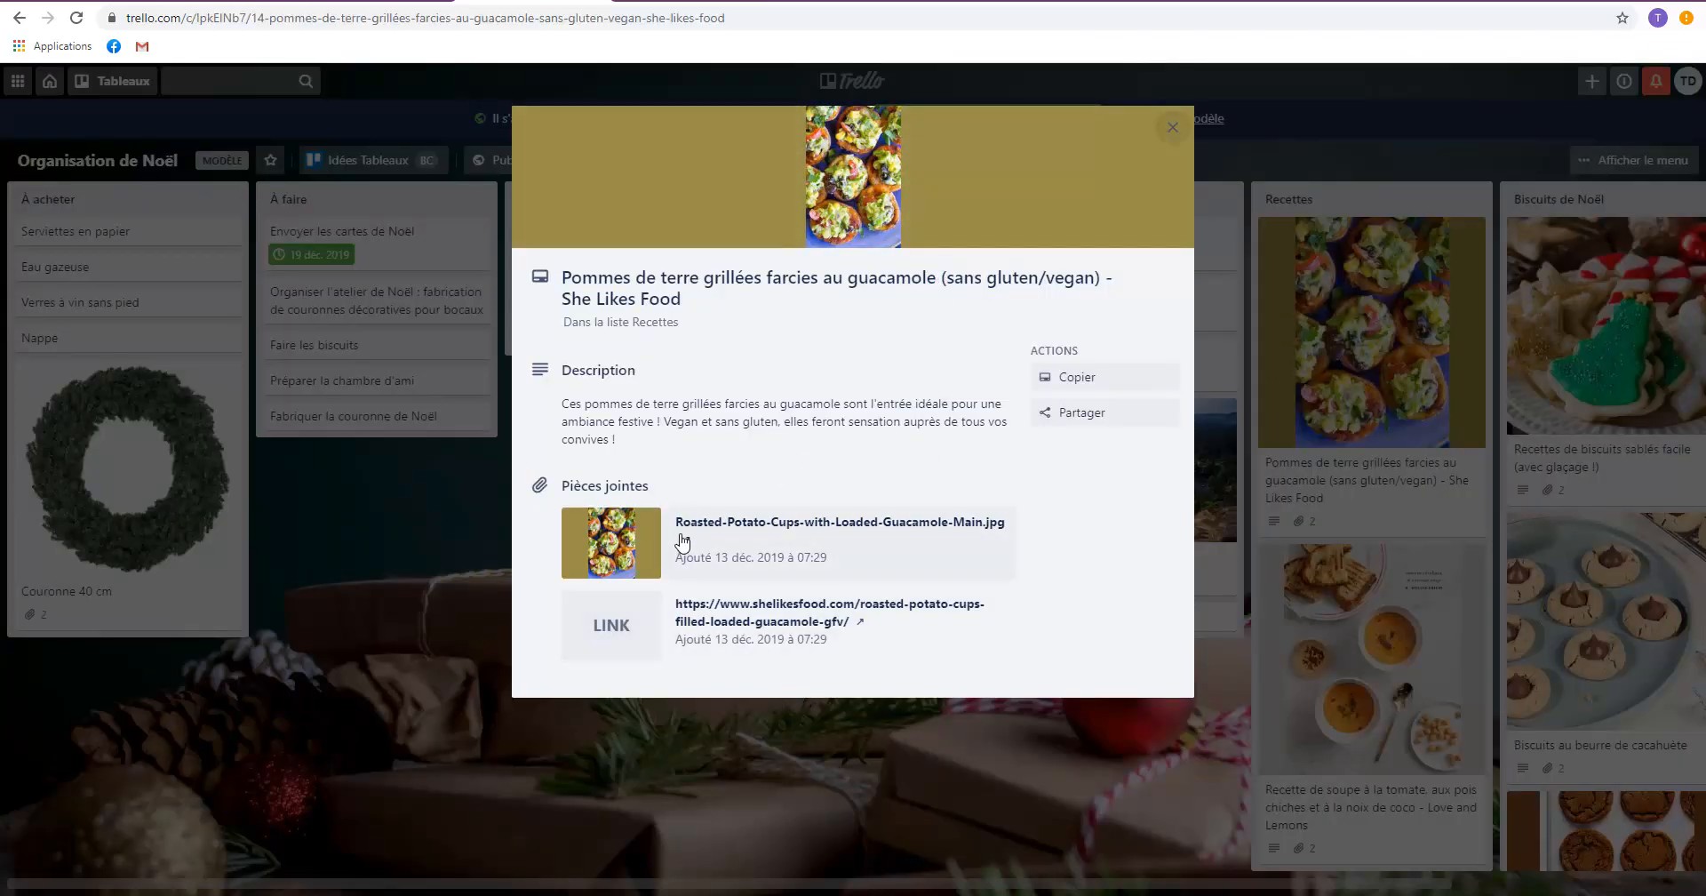
left_click(771, 611)
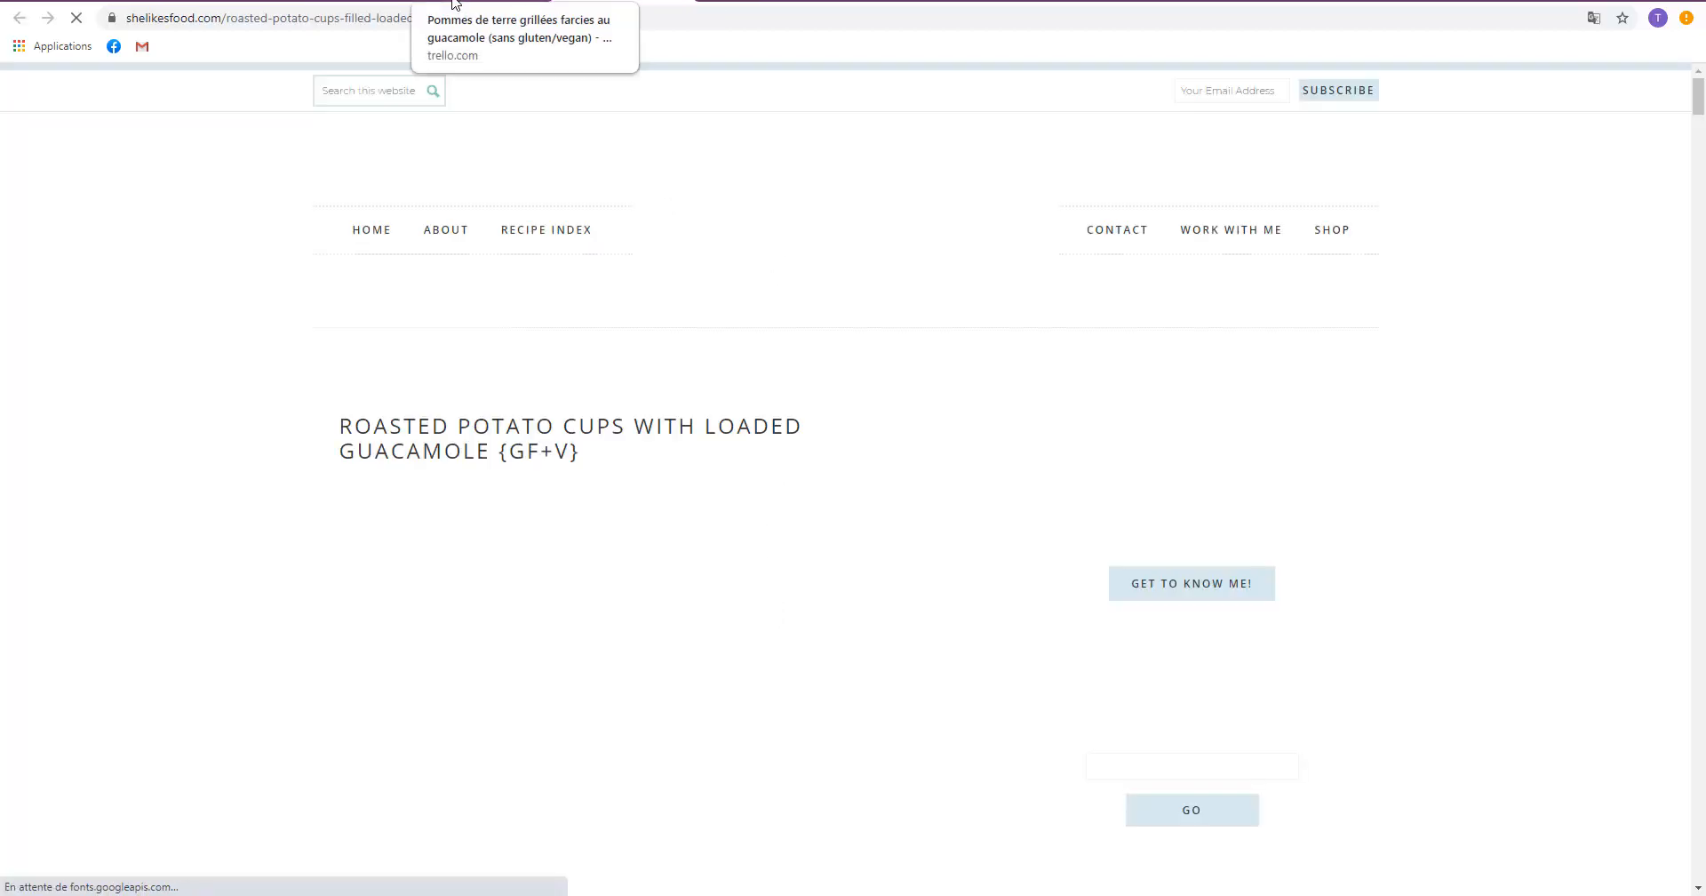
scroll(778, 471, "down", 3)
scroll(782, 498, "down", 8)
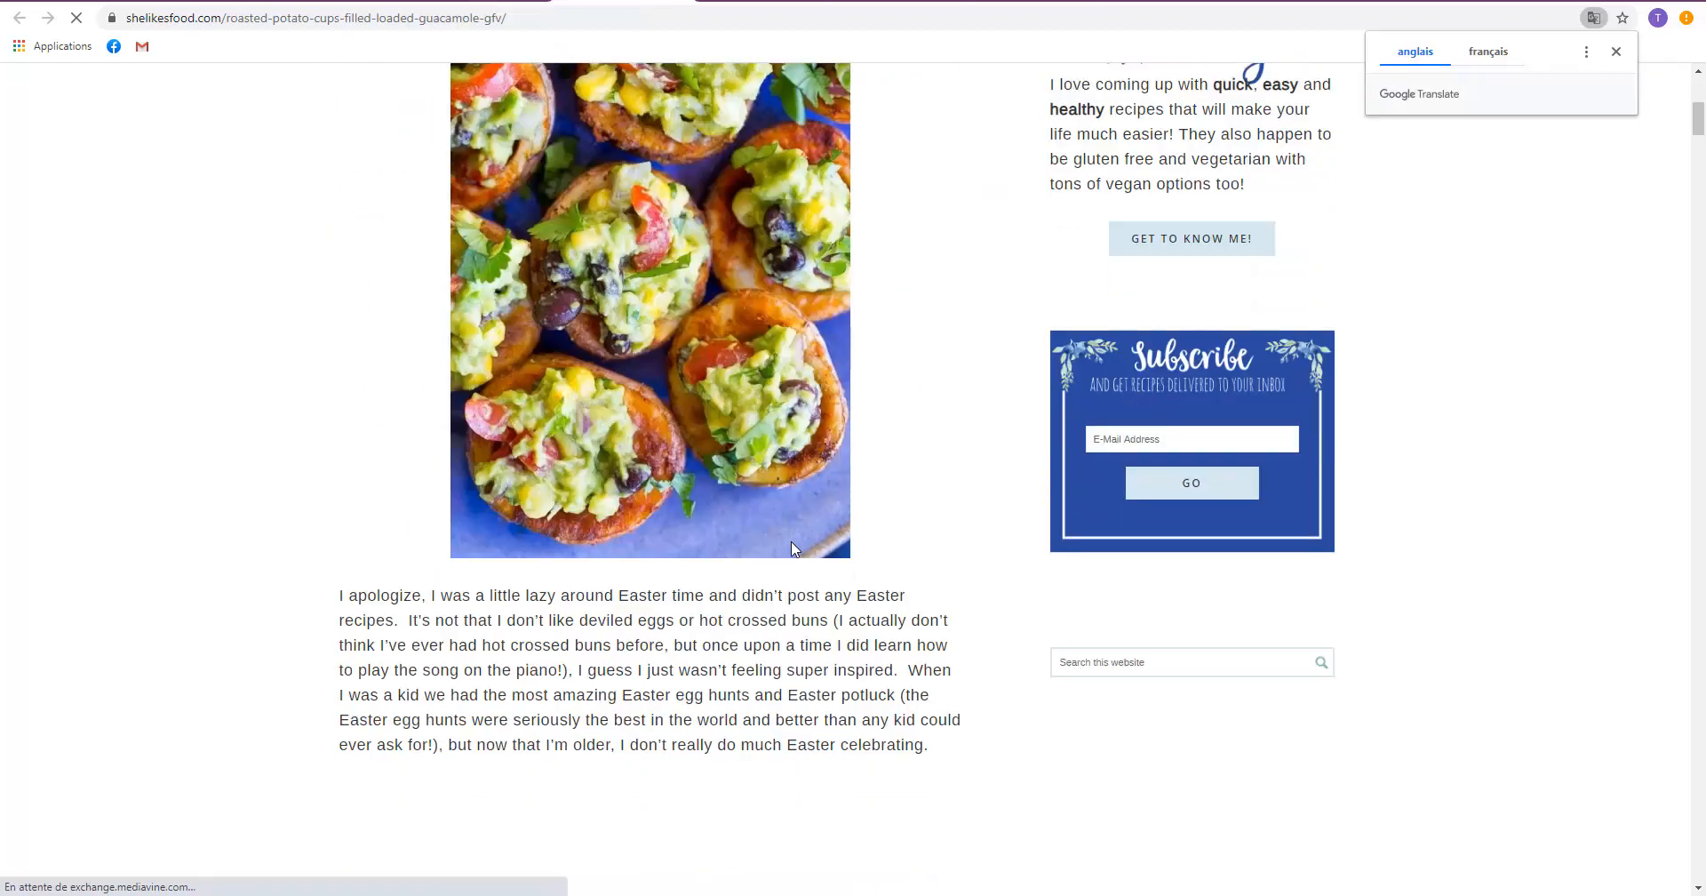
left_click(1616, 52)
scroll(872, 465, "up", 10)
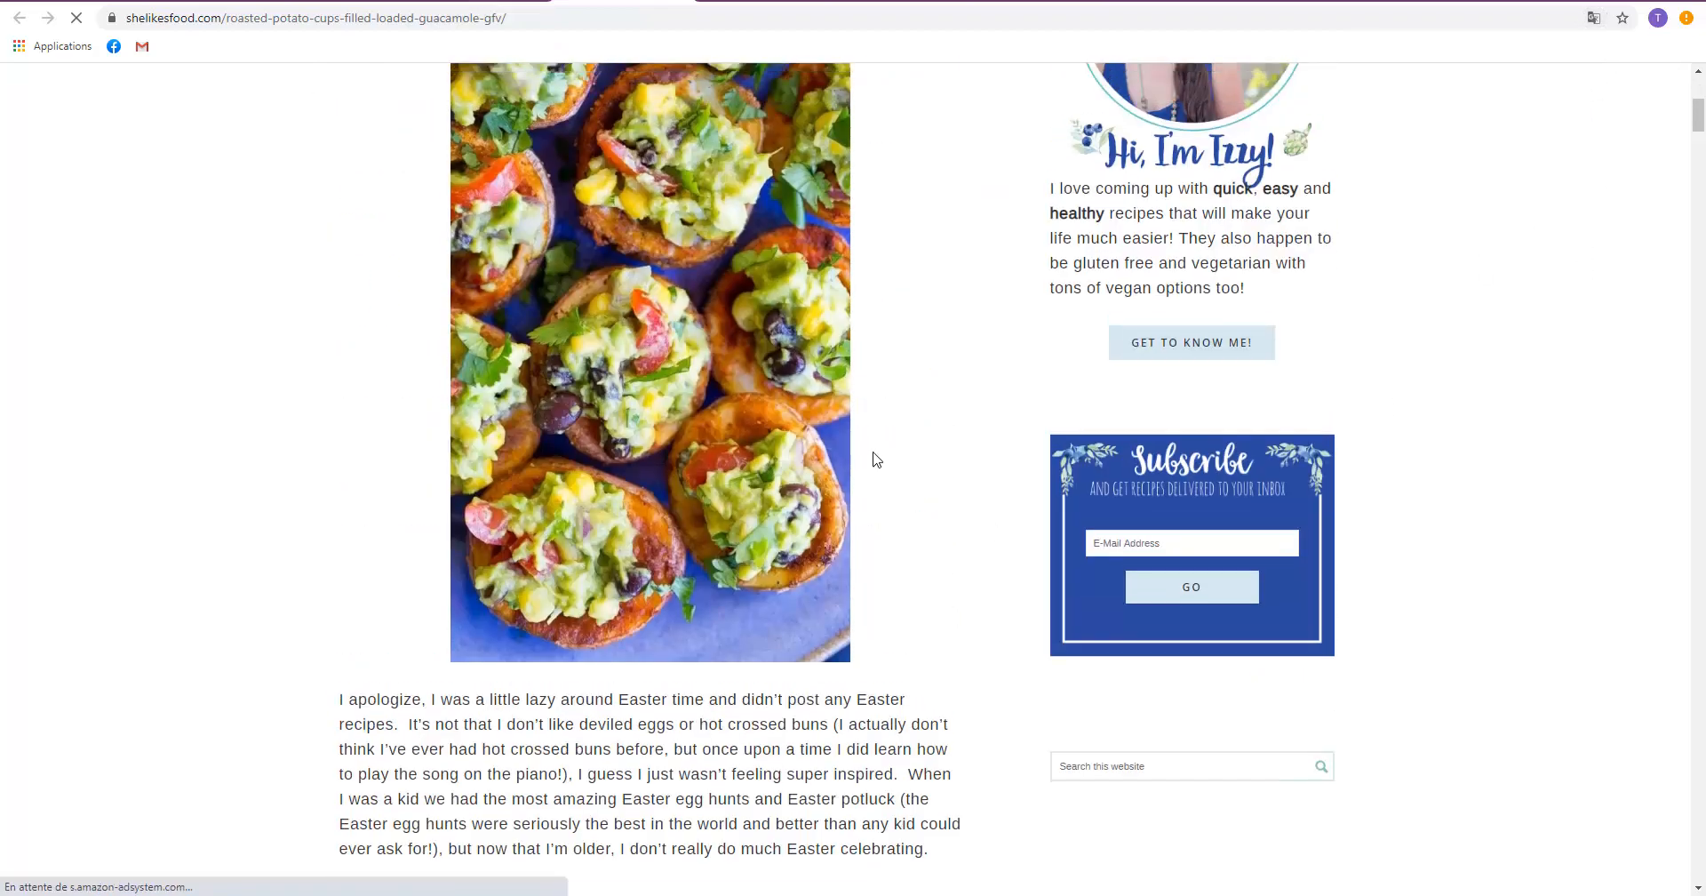
key("alt+Left")
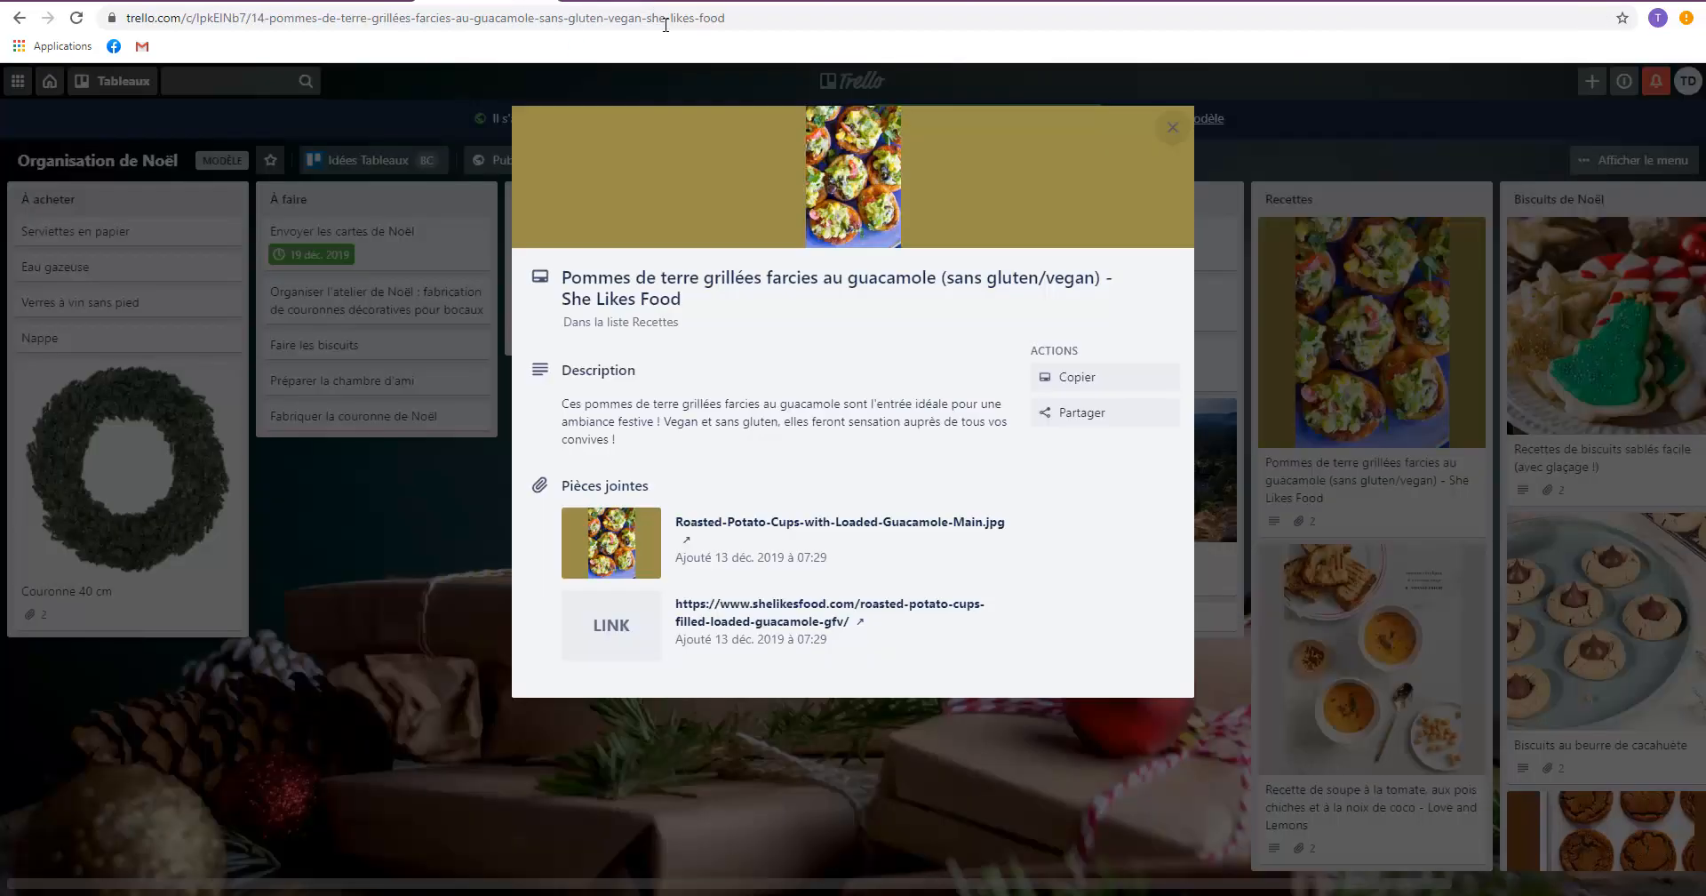
left_click(973, 824)
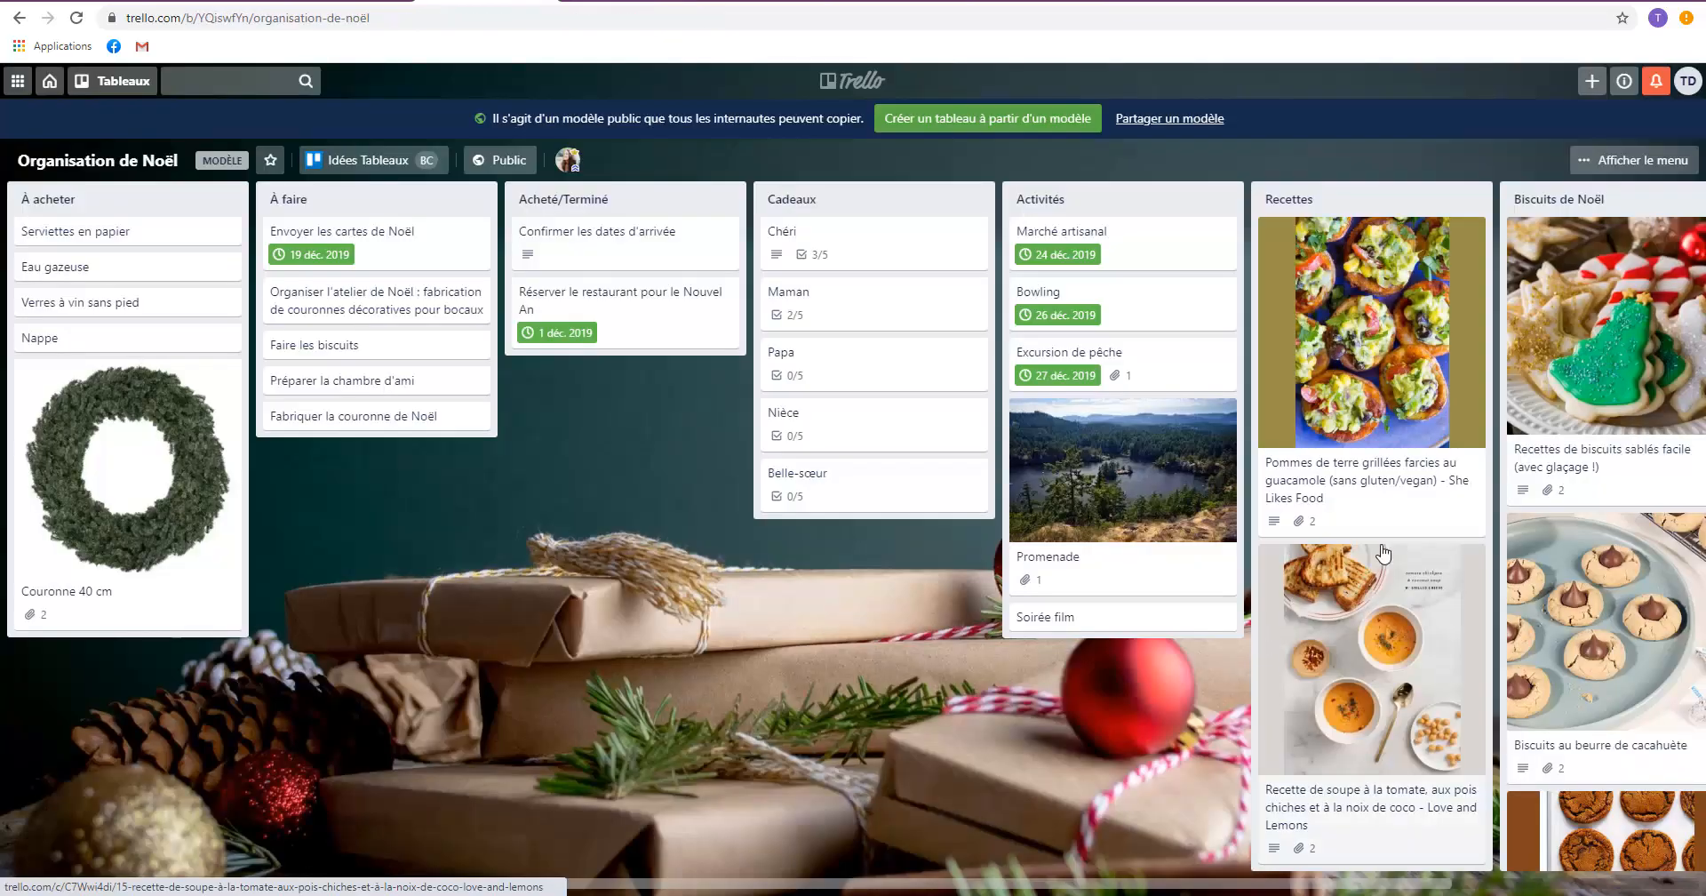
View the "Recettes de biscuits sablés facile (avec glaçage !)" card and its linked recipe page, and return to the board.
scroll(1052, 771, "right", 3)
left_click(1323, 418)
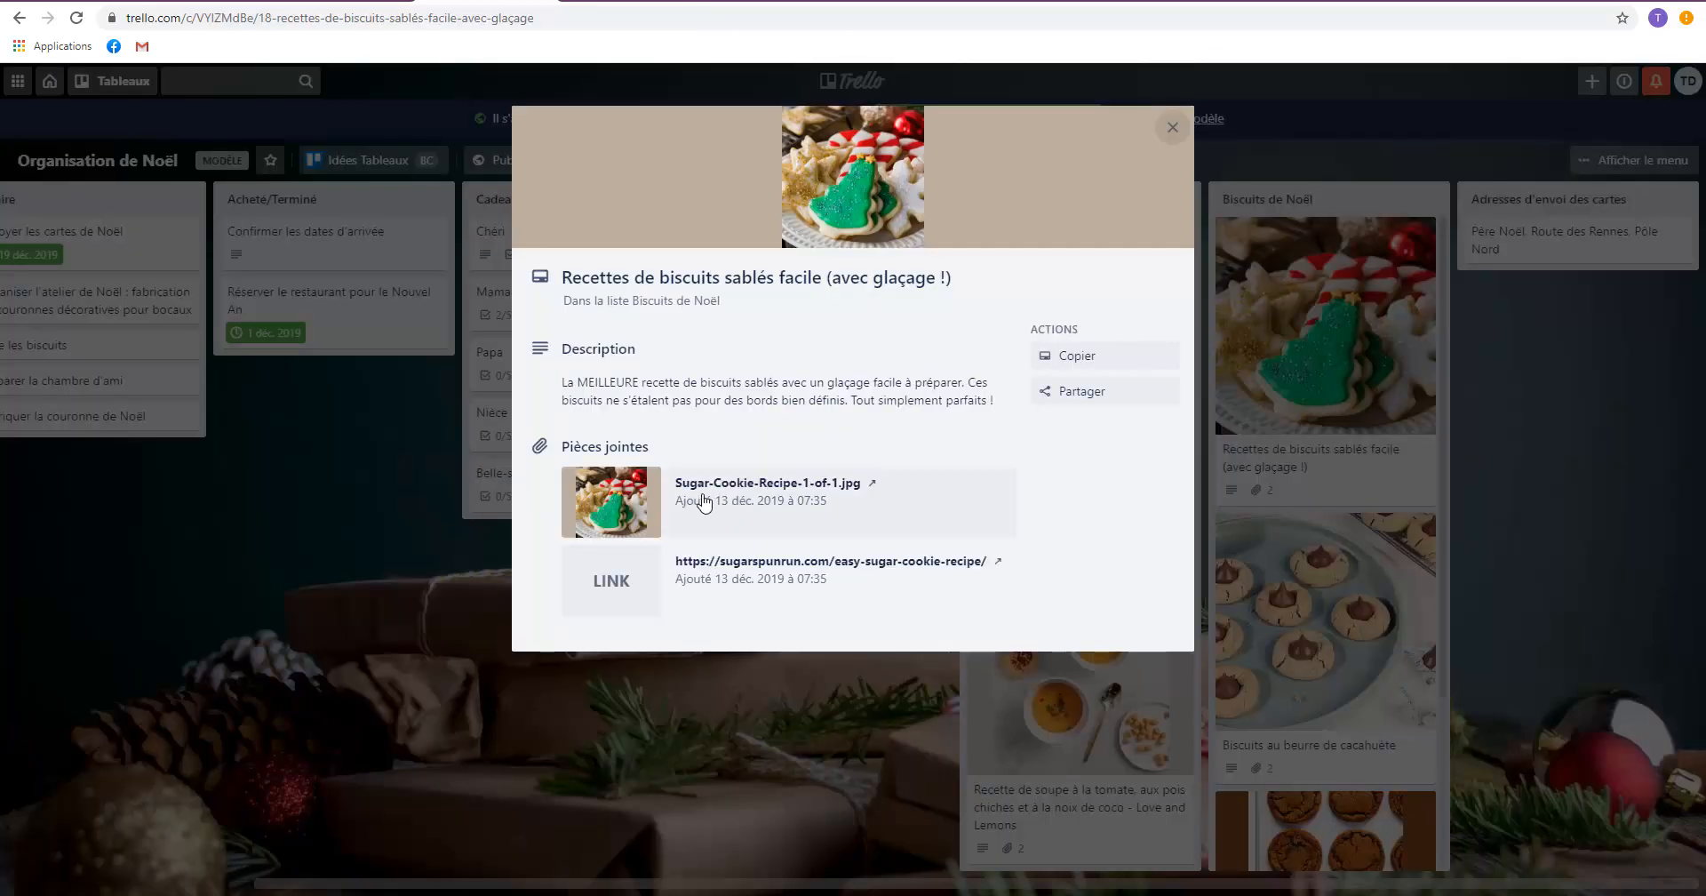
left_click(769, 578)
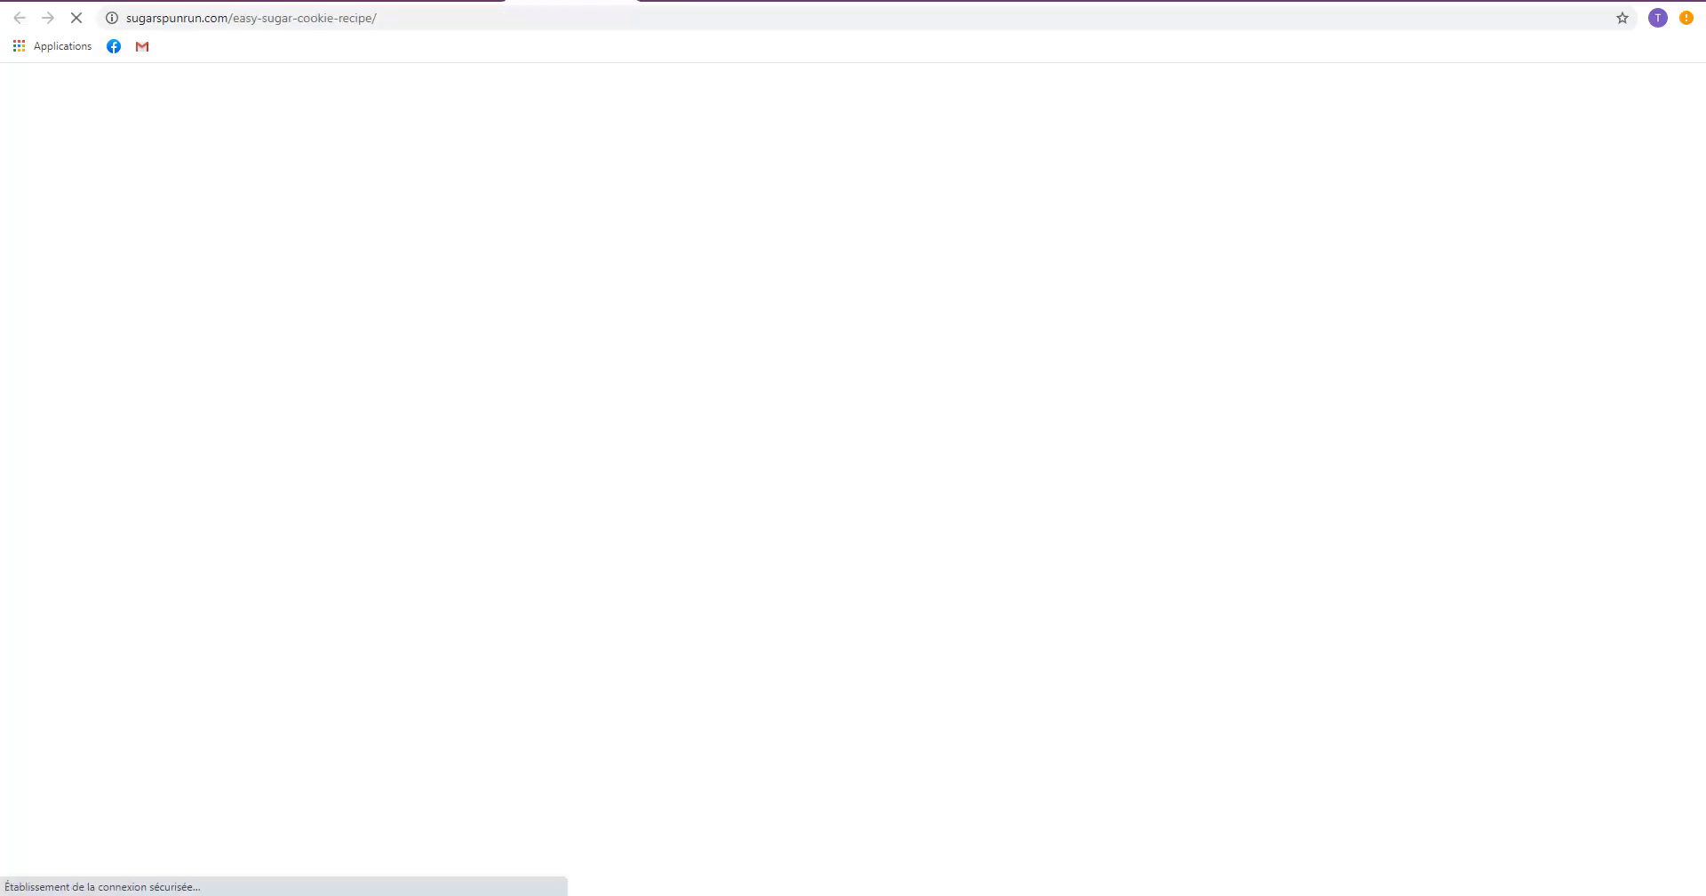
key("alt+Left")
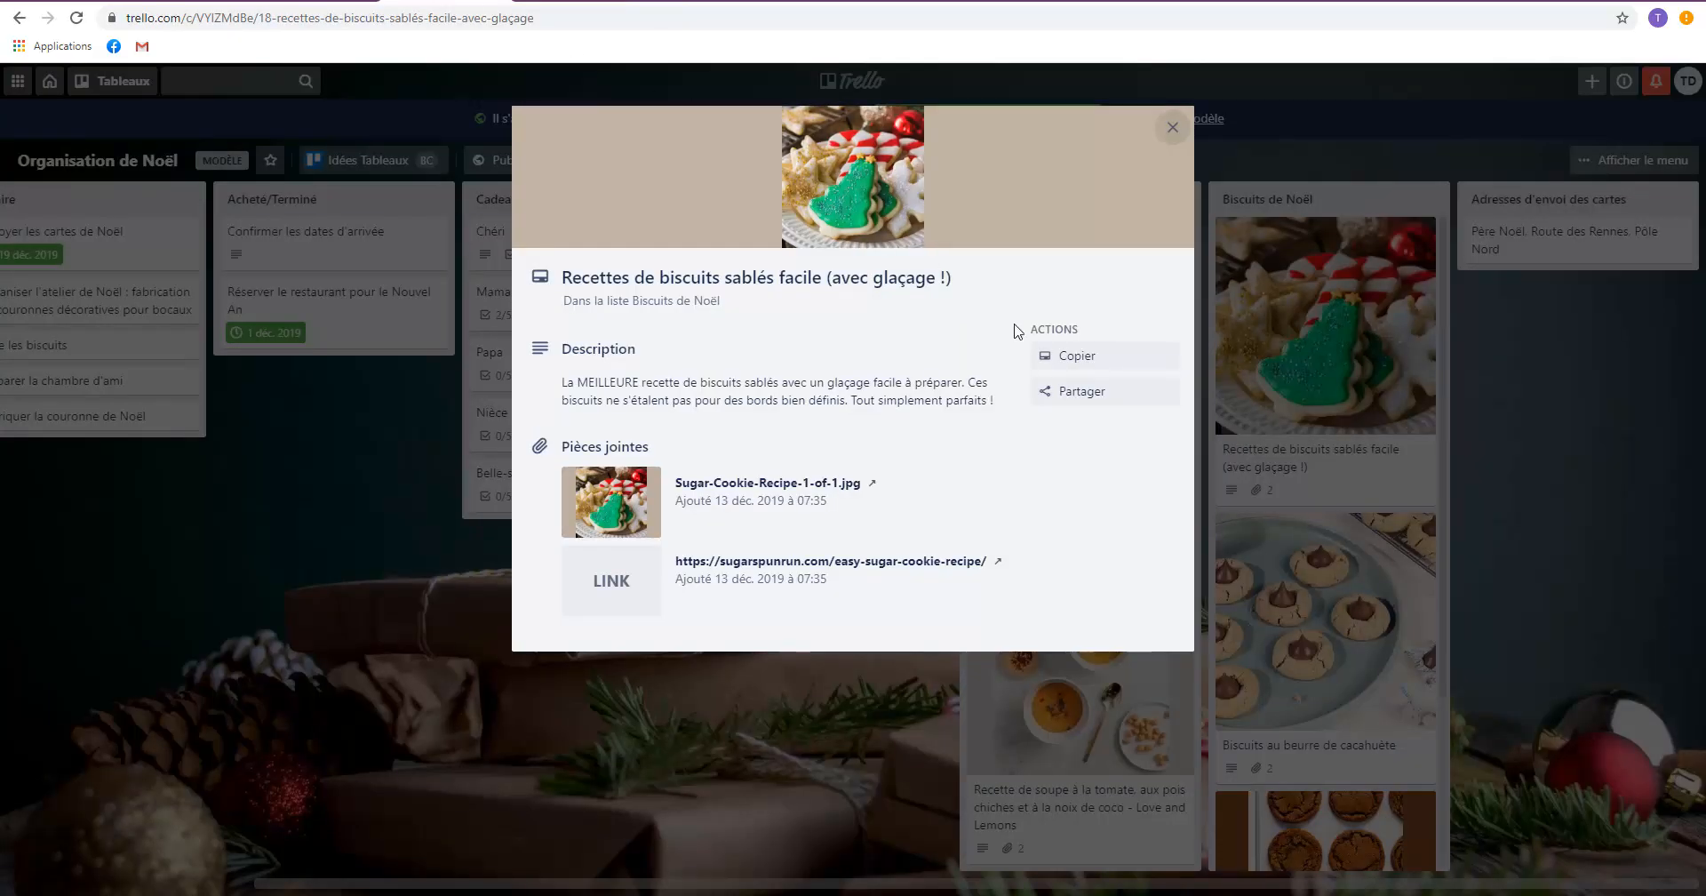
left_click(1174, 135)
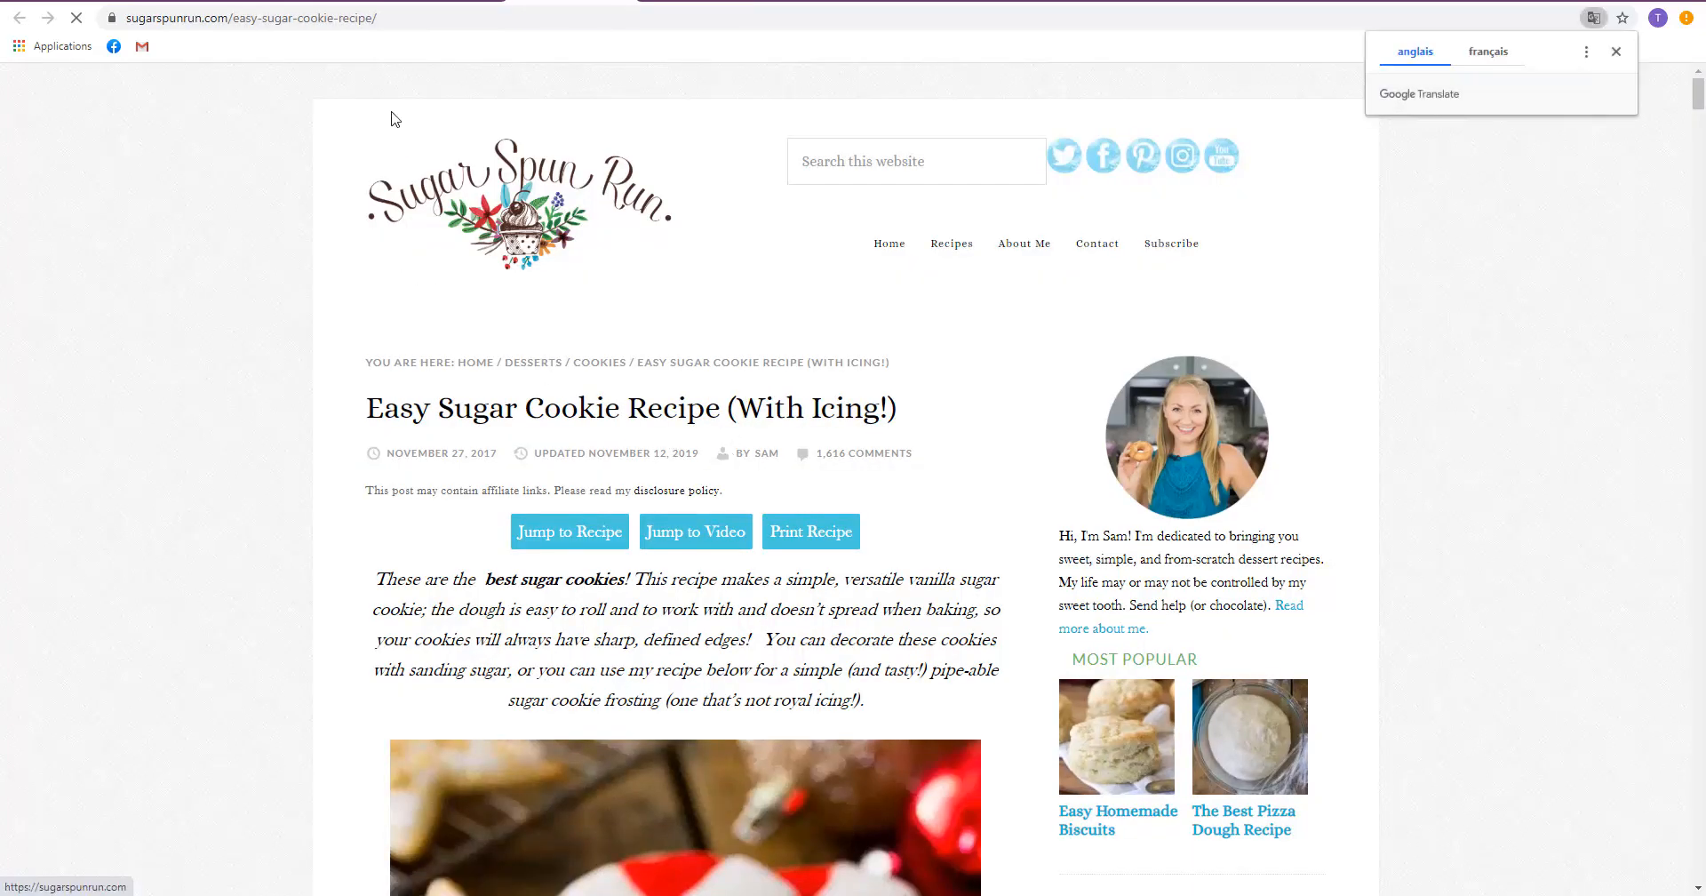
key("alt+Left")
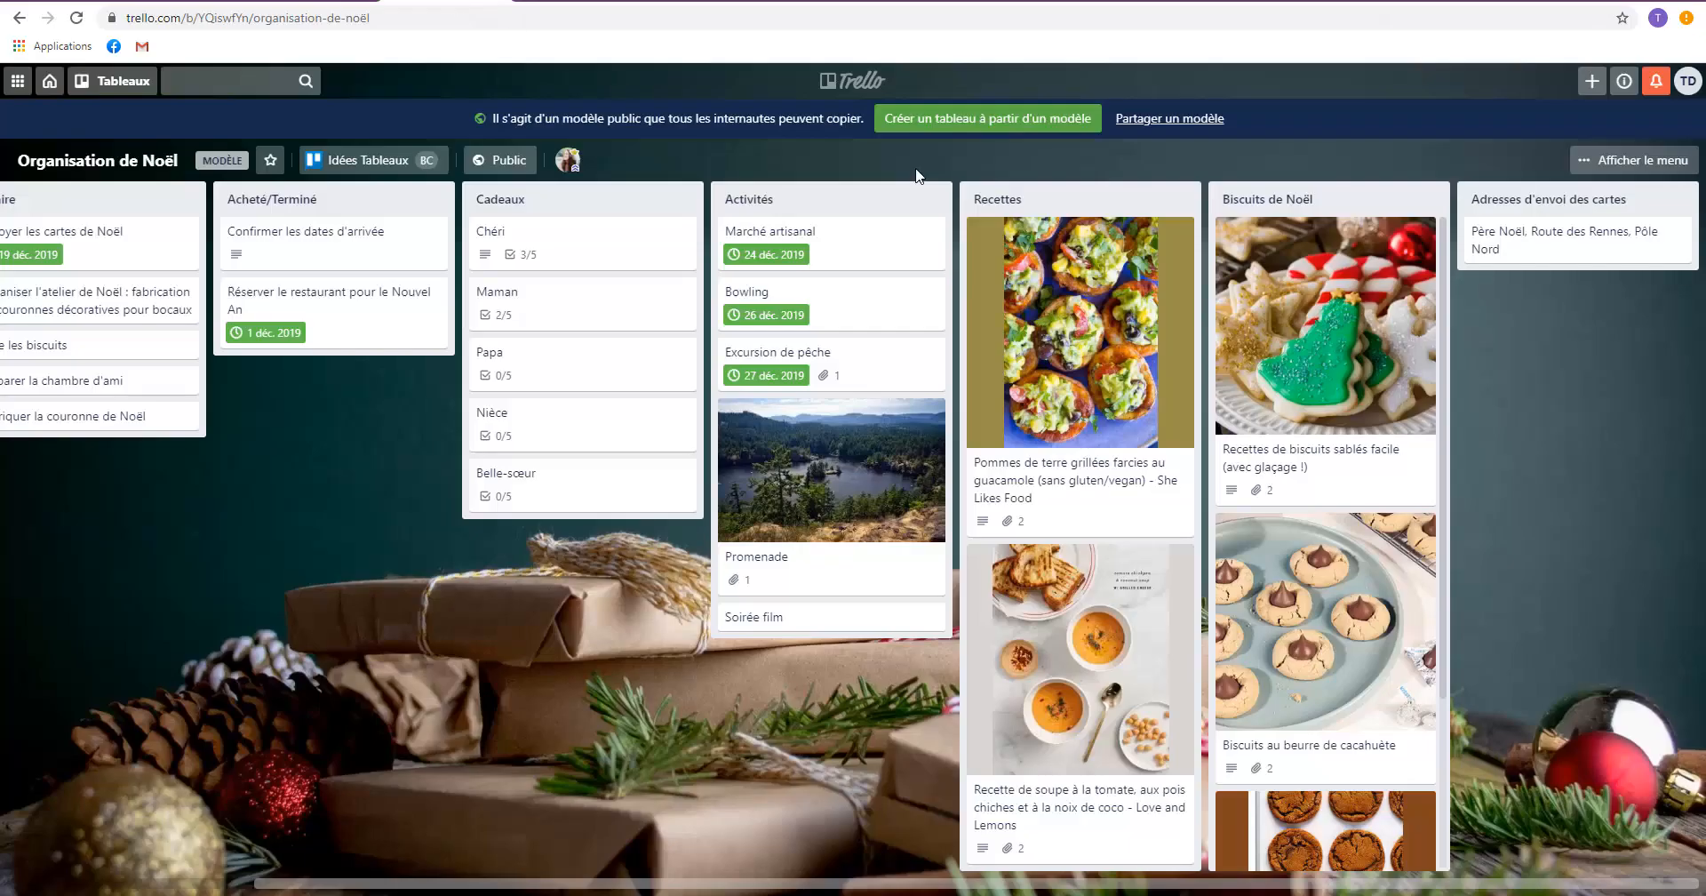
View the card in the "Adresses d'envoi des cartes" list and close it.
left_click(1518, 249)
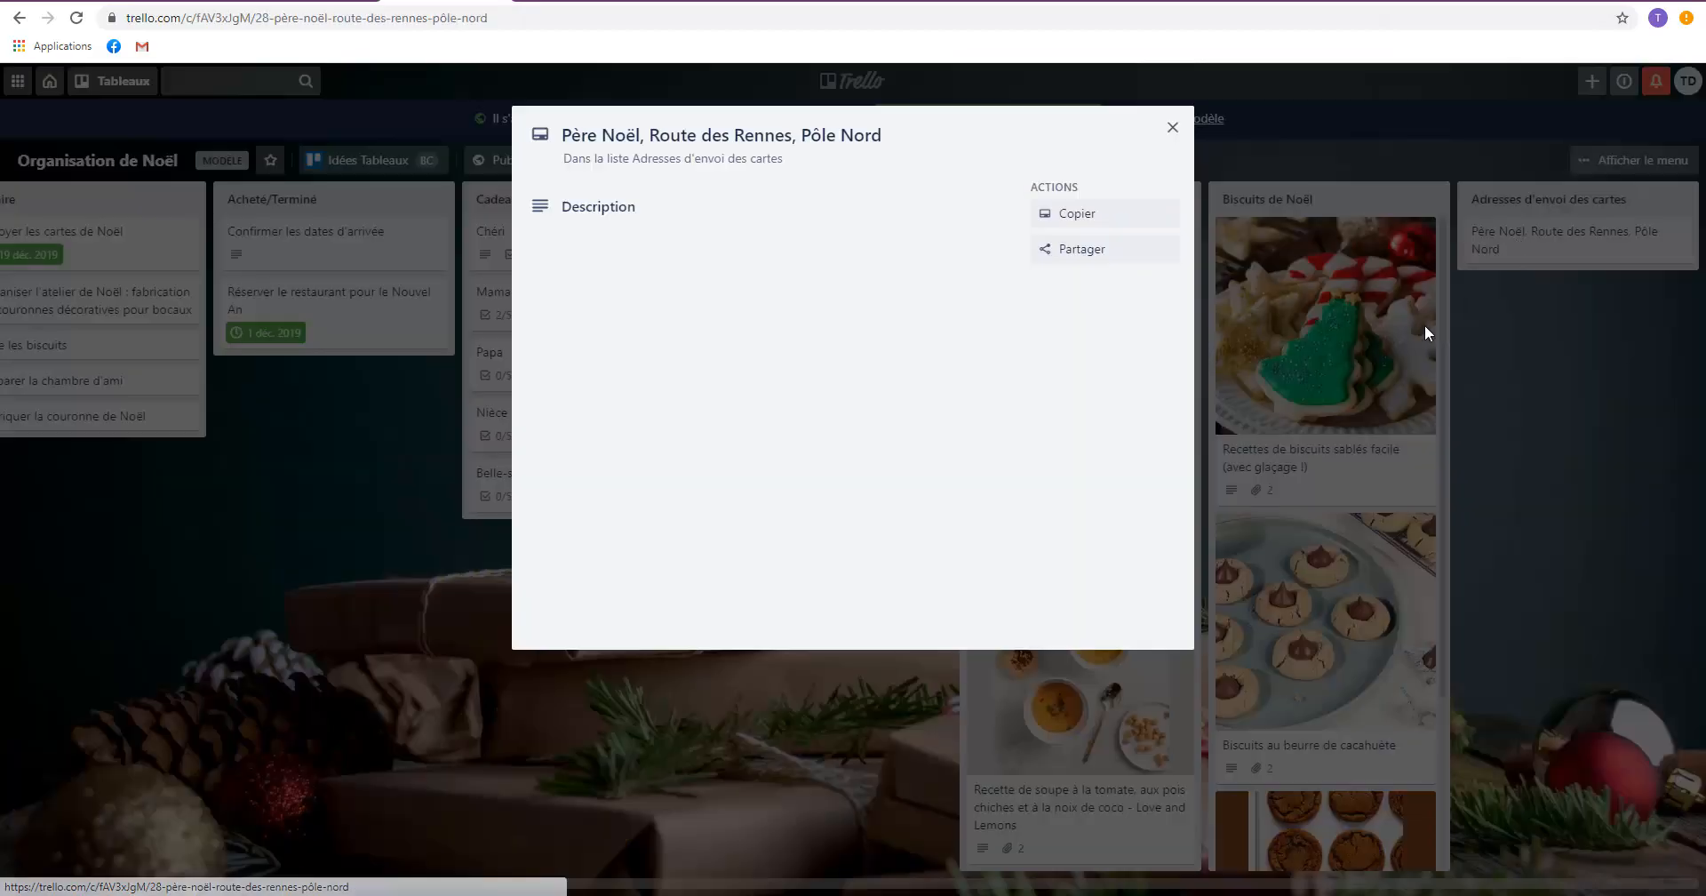
left_click(1173, 127)
left_click_drag(498, 663, 702, 665)
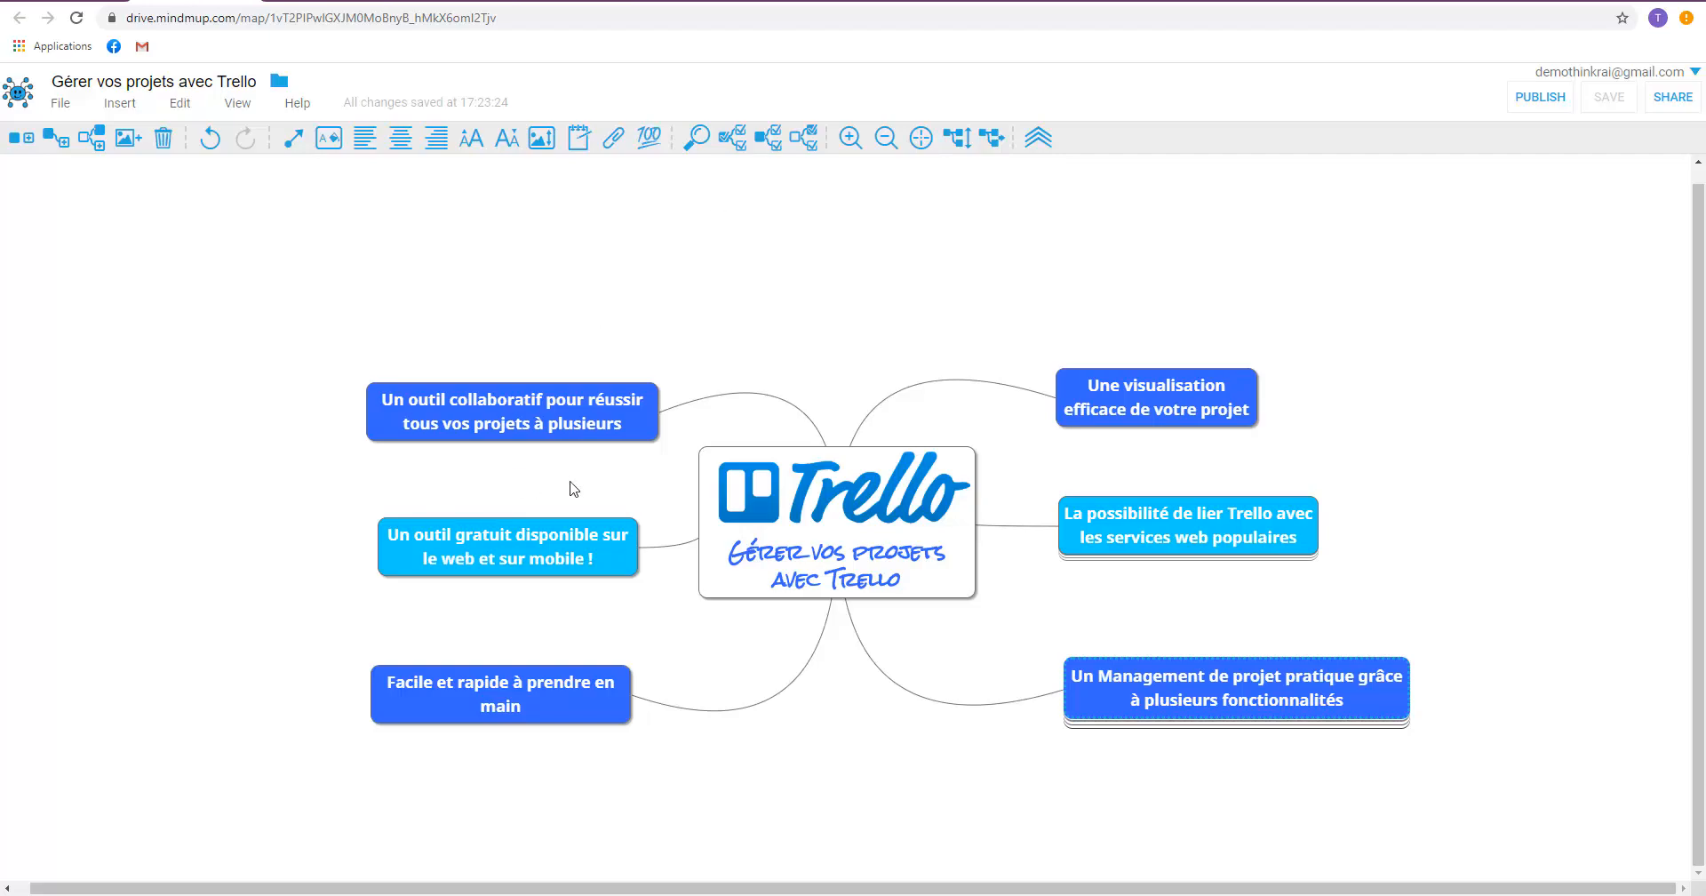
Expand the "La possibilité de lier Trello avec les services web populaires" branch and add a "Slack" node after "Google Drive".
left_click(1137, 544)
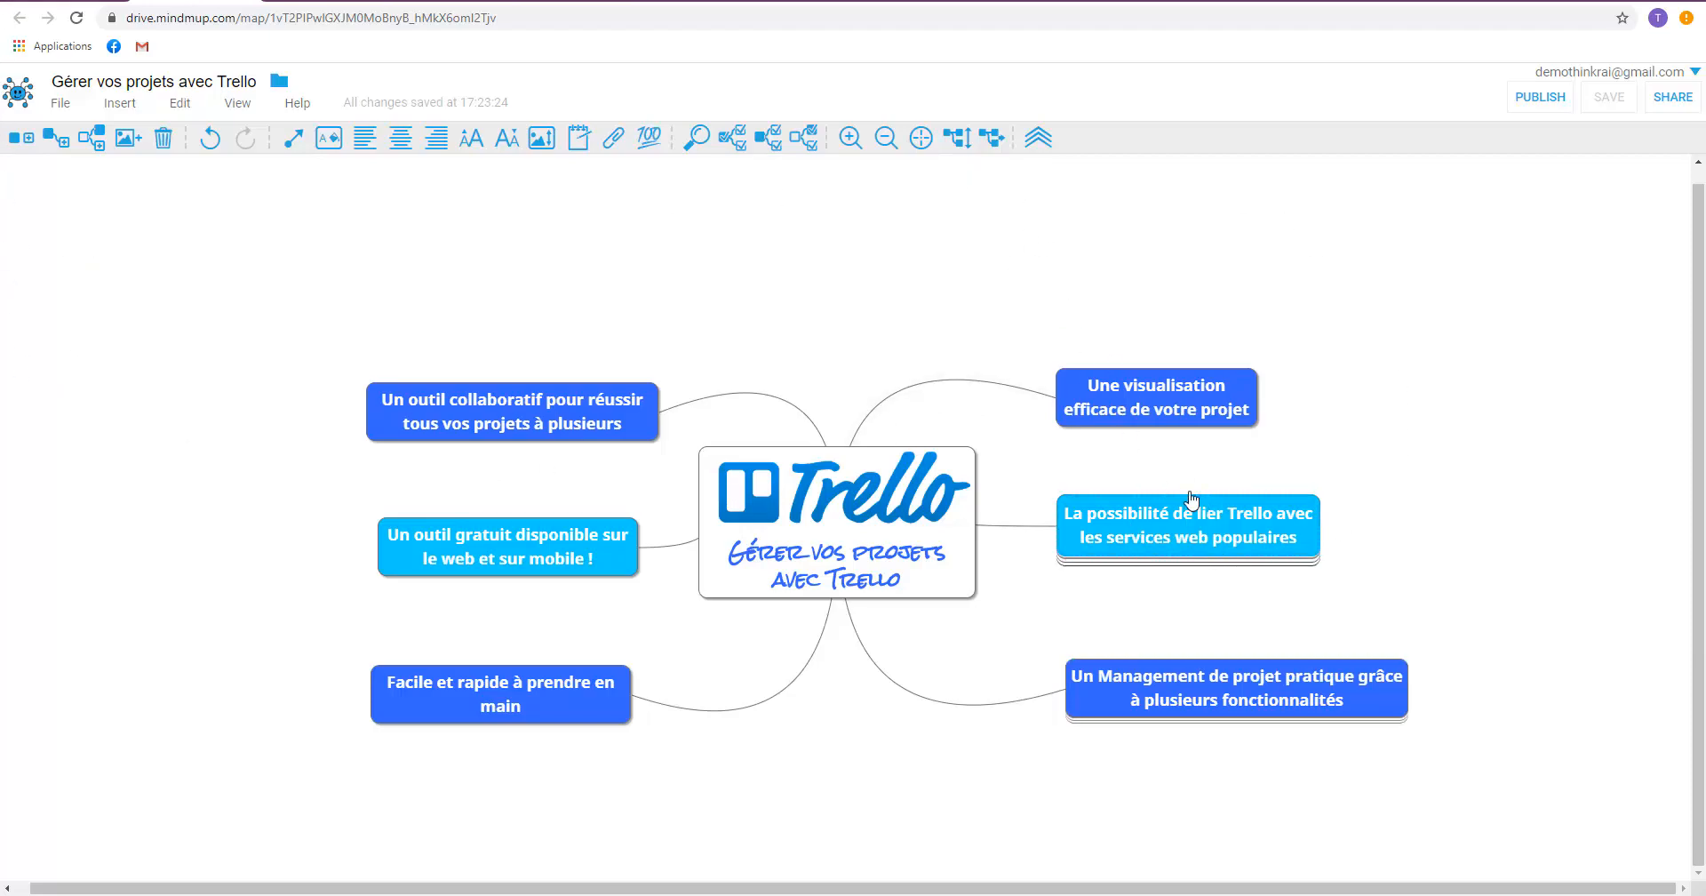
left_click(957, 138)
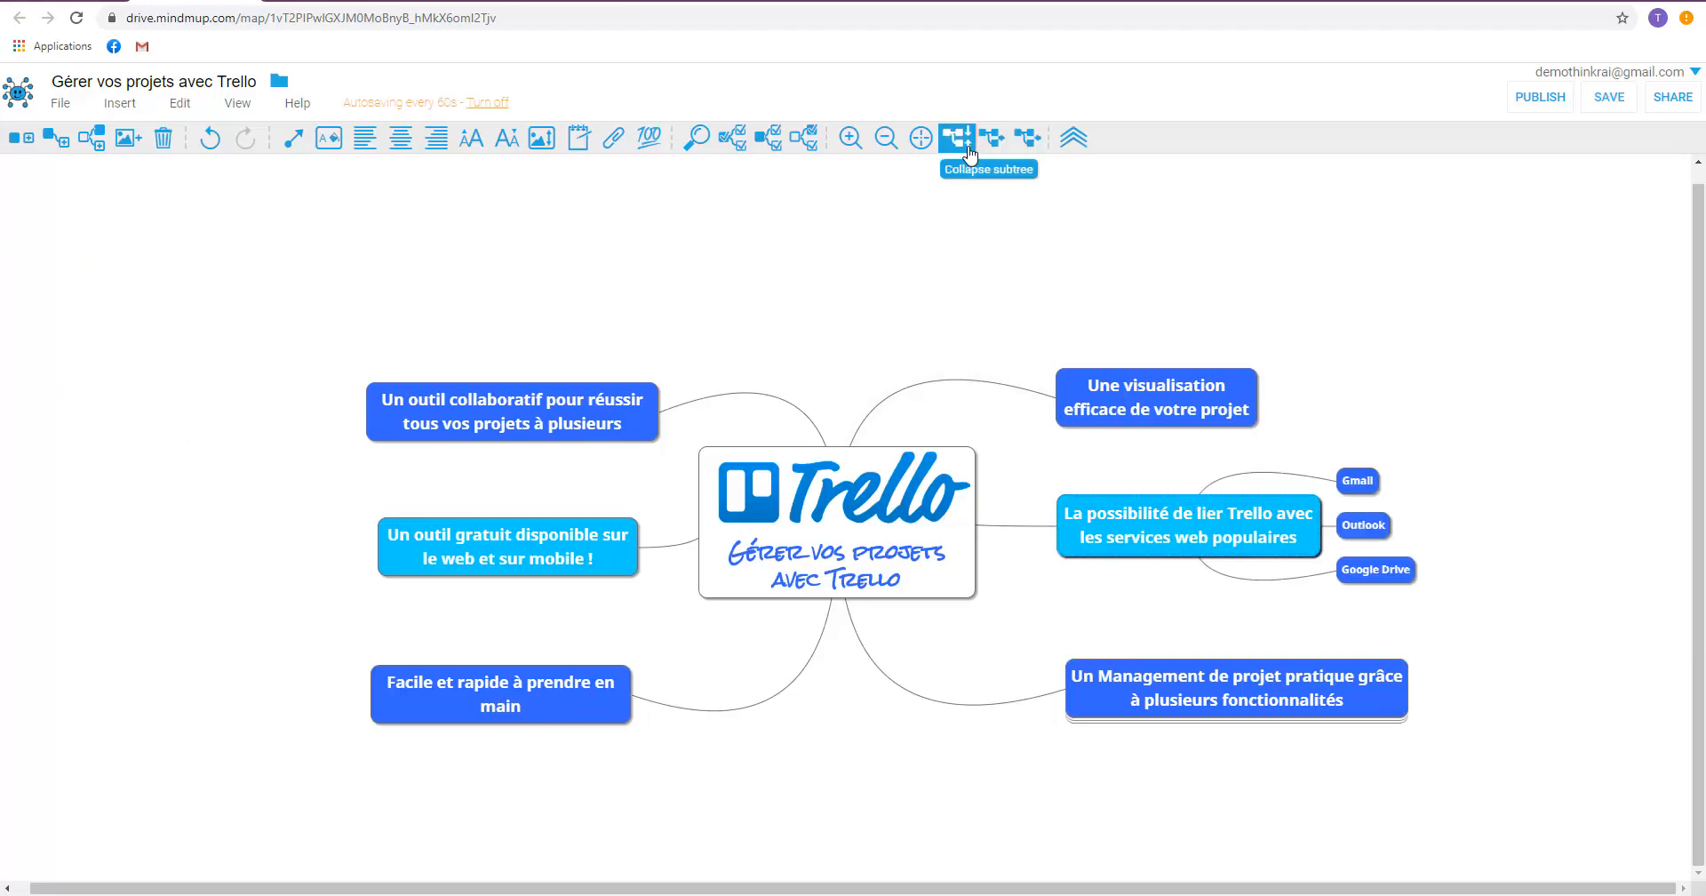
left_click(1380, 578)
key("Return")
type("Slack")
key("Return")
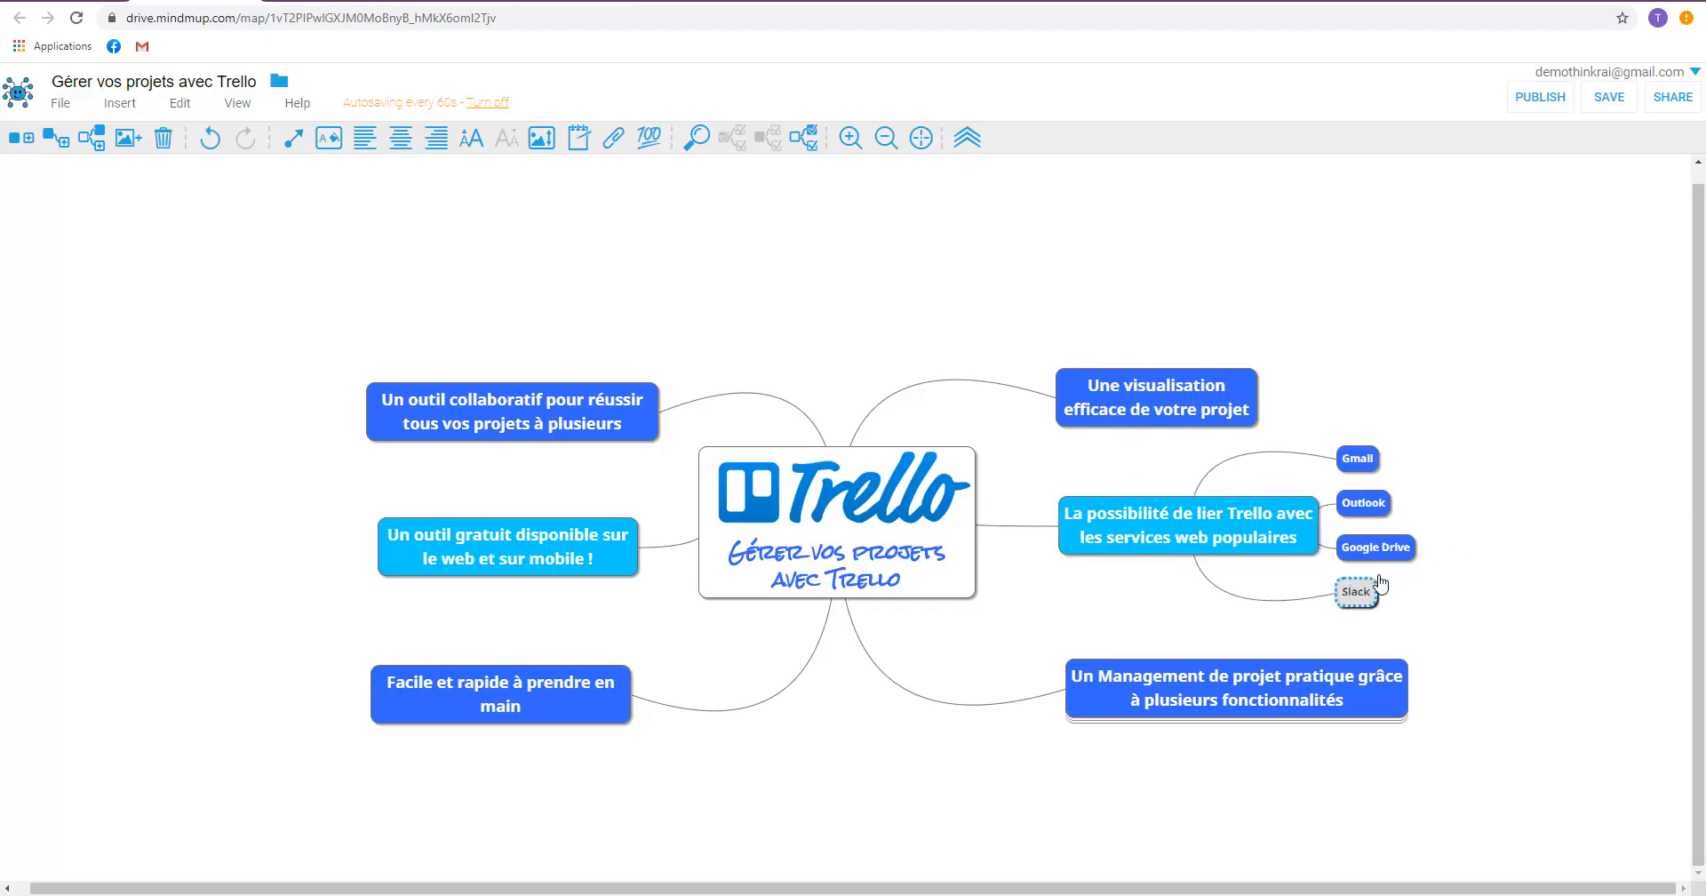
Collapse the "La possibilité de lier Trello avec les services web populaires" branch.
left_click(1365, 478)
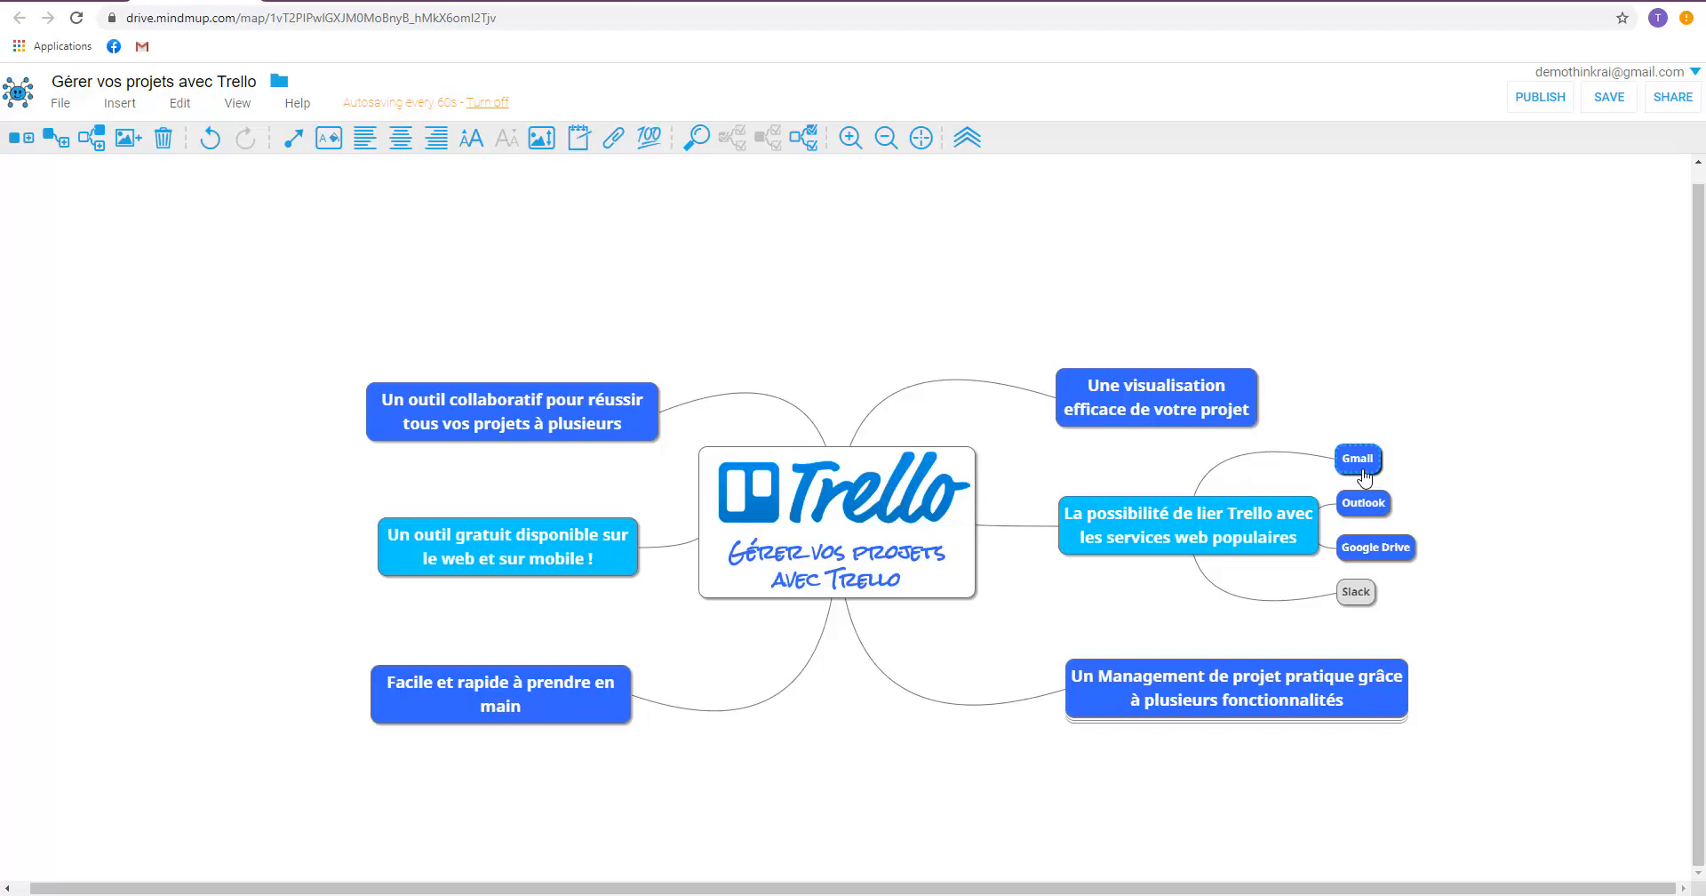
left_click(1134, 541)
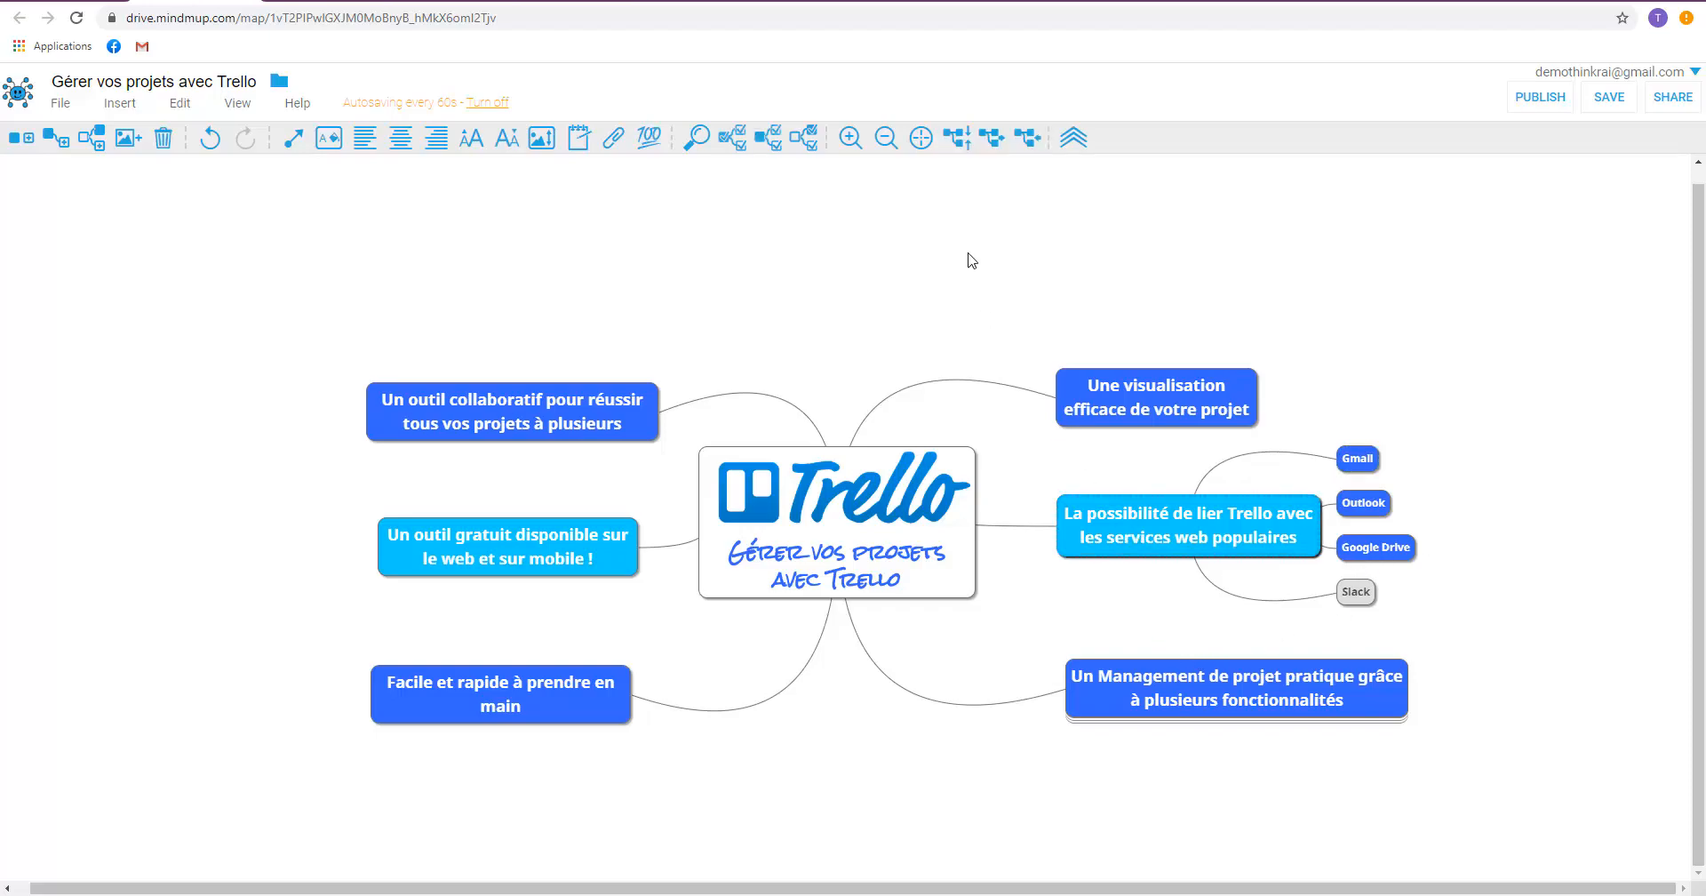
left_click(956, 140)
Go through the feature nodes under "Un Management de projet pratique grâce à plusieurs fonctionnalités", from "Étiquettes" to "etc.", and collapse the branch.
left_click(1188, 698)
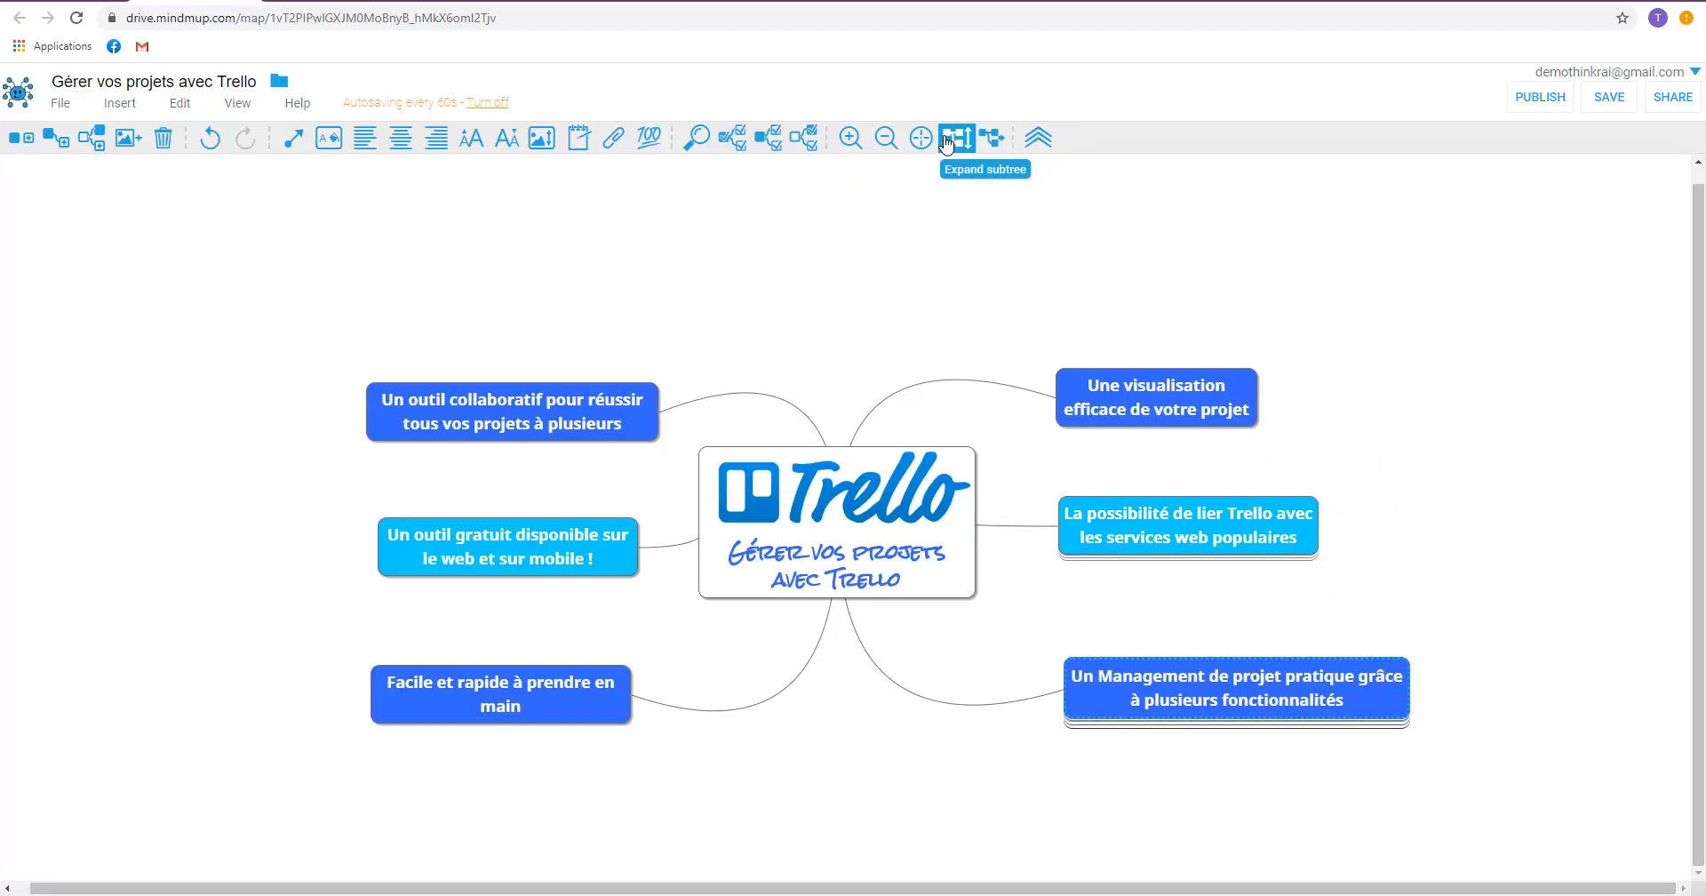
left_click(948, 140)
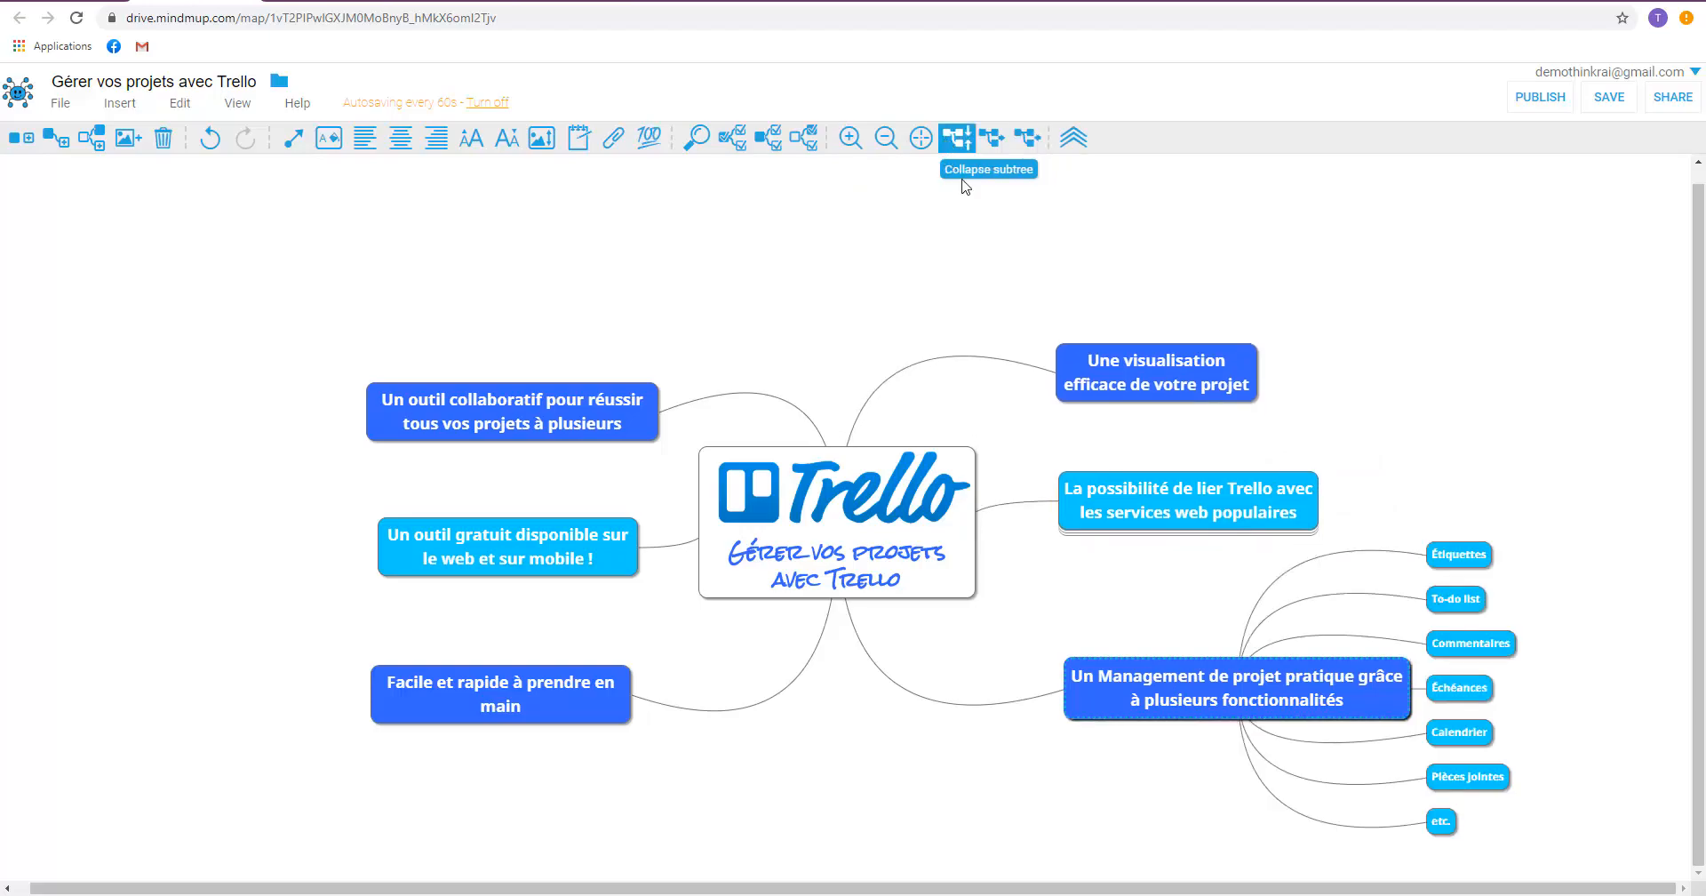
left_click(1455, 558)
left_click(1459, 604)
left_click(1477, 649)
left_click(1471, 695)
left_click(1473, 740)
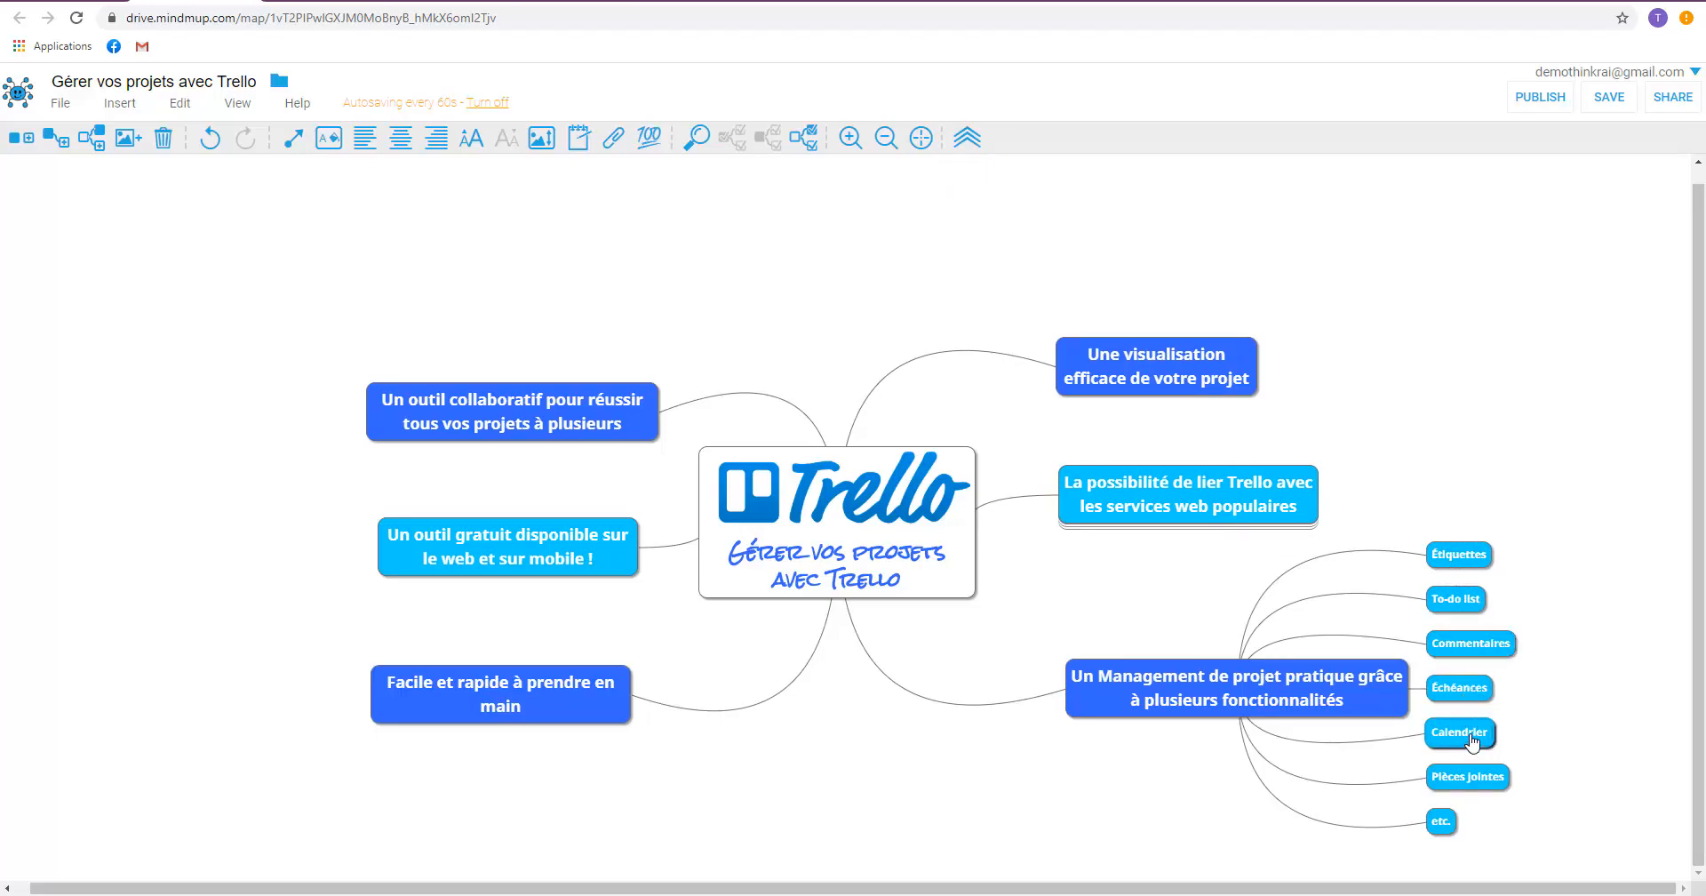
left_click(1468, 793)
left_click(1437, 829)
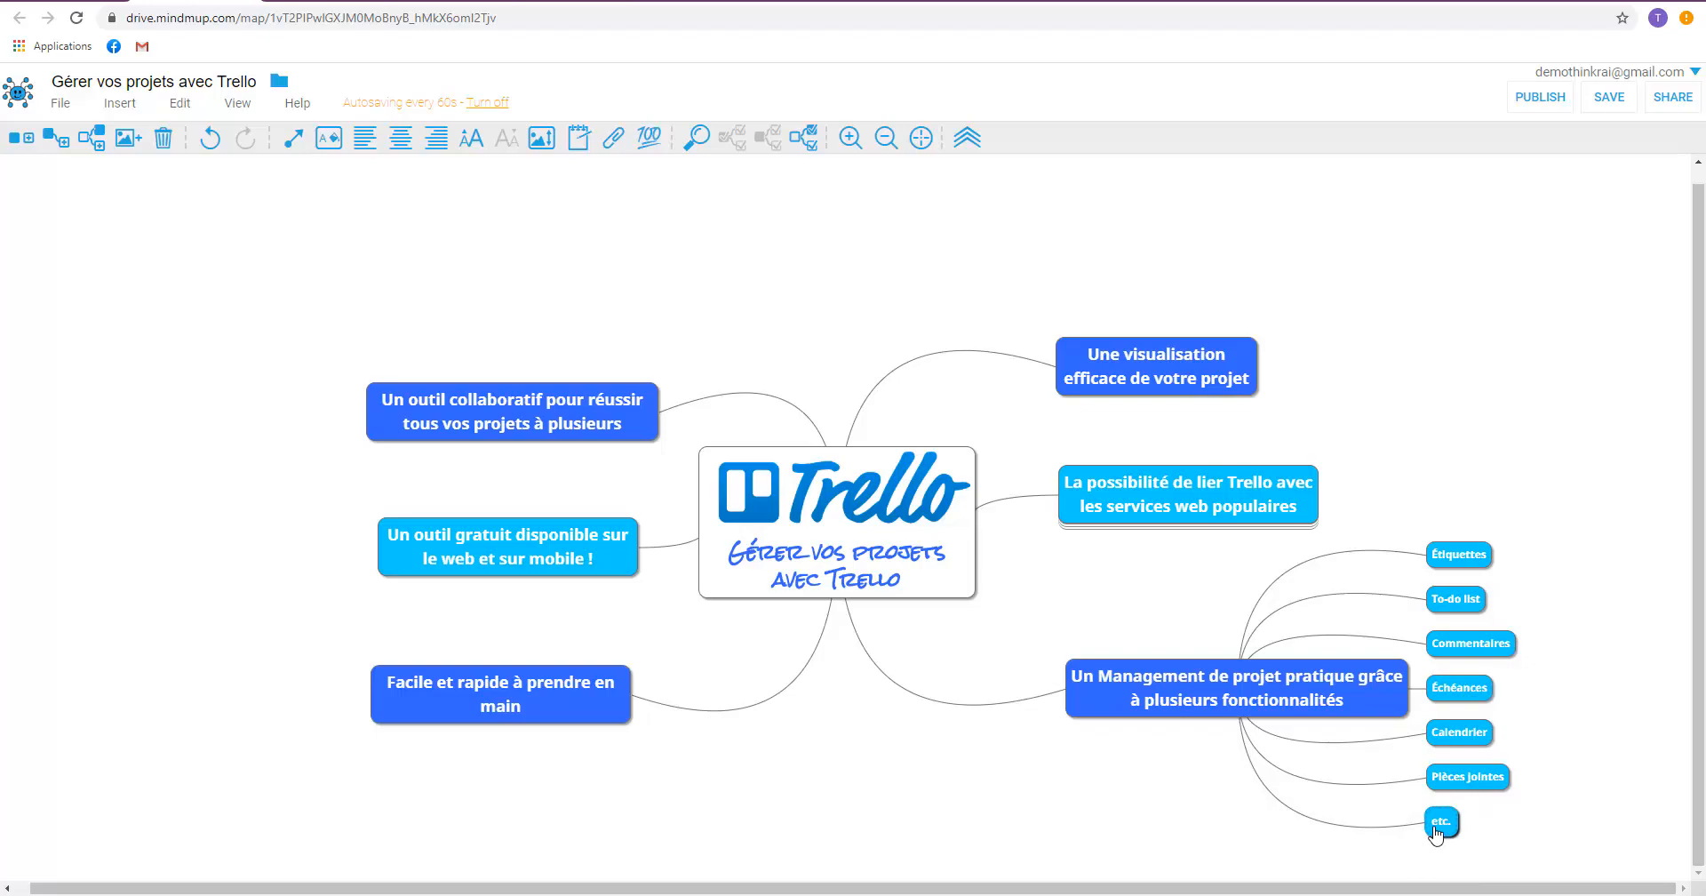
left_click(1243, 713)
left_click(960, 140)
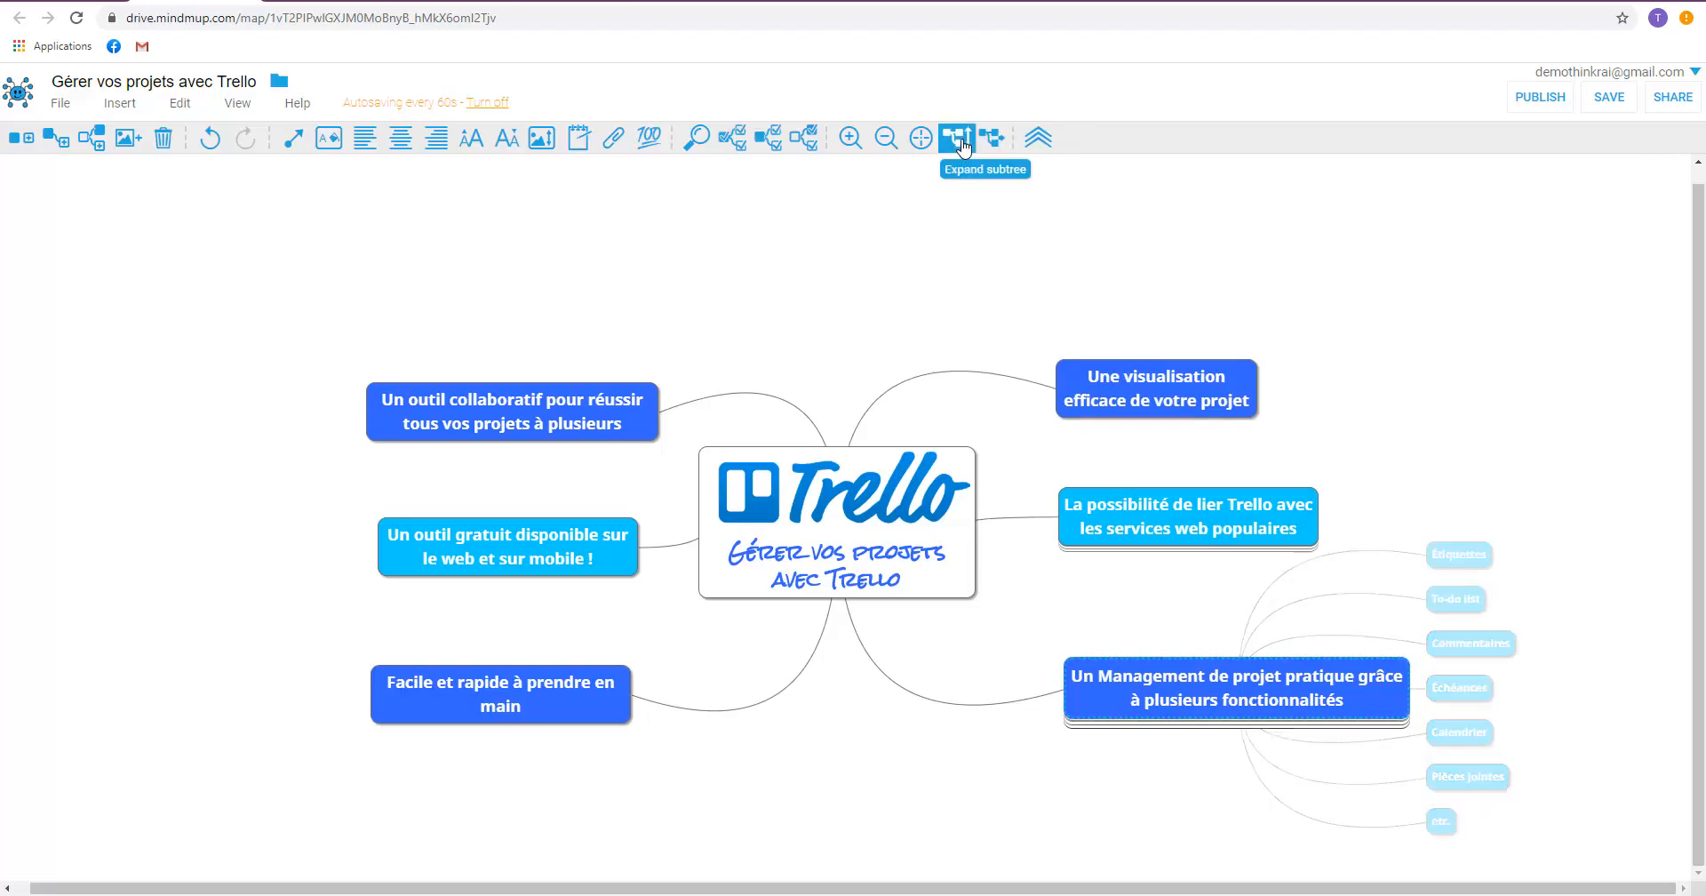